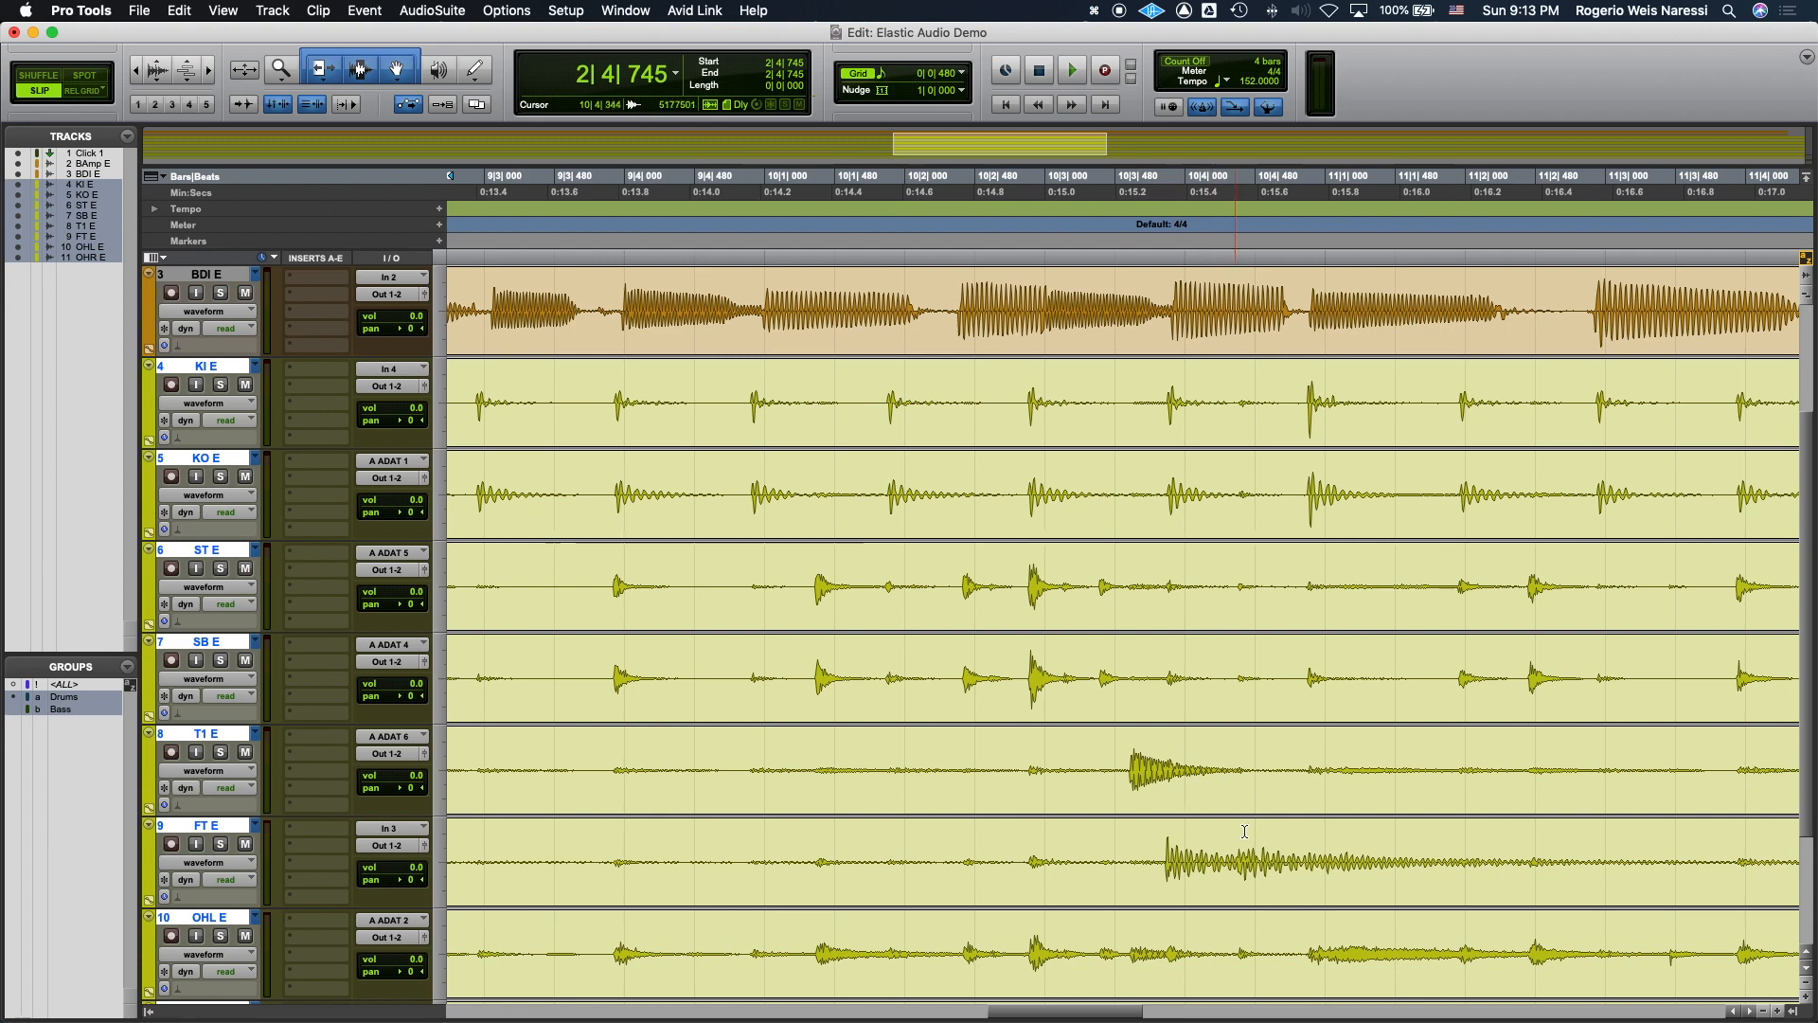
# - Collapse the eight drum tracks to minimal height, then drag their height back up
pyautogui.hscroll(15, 1326, 792)
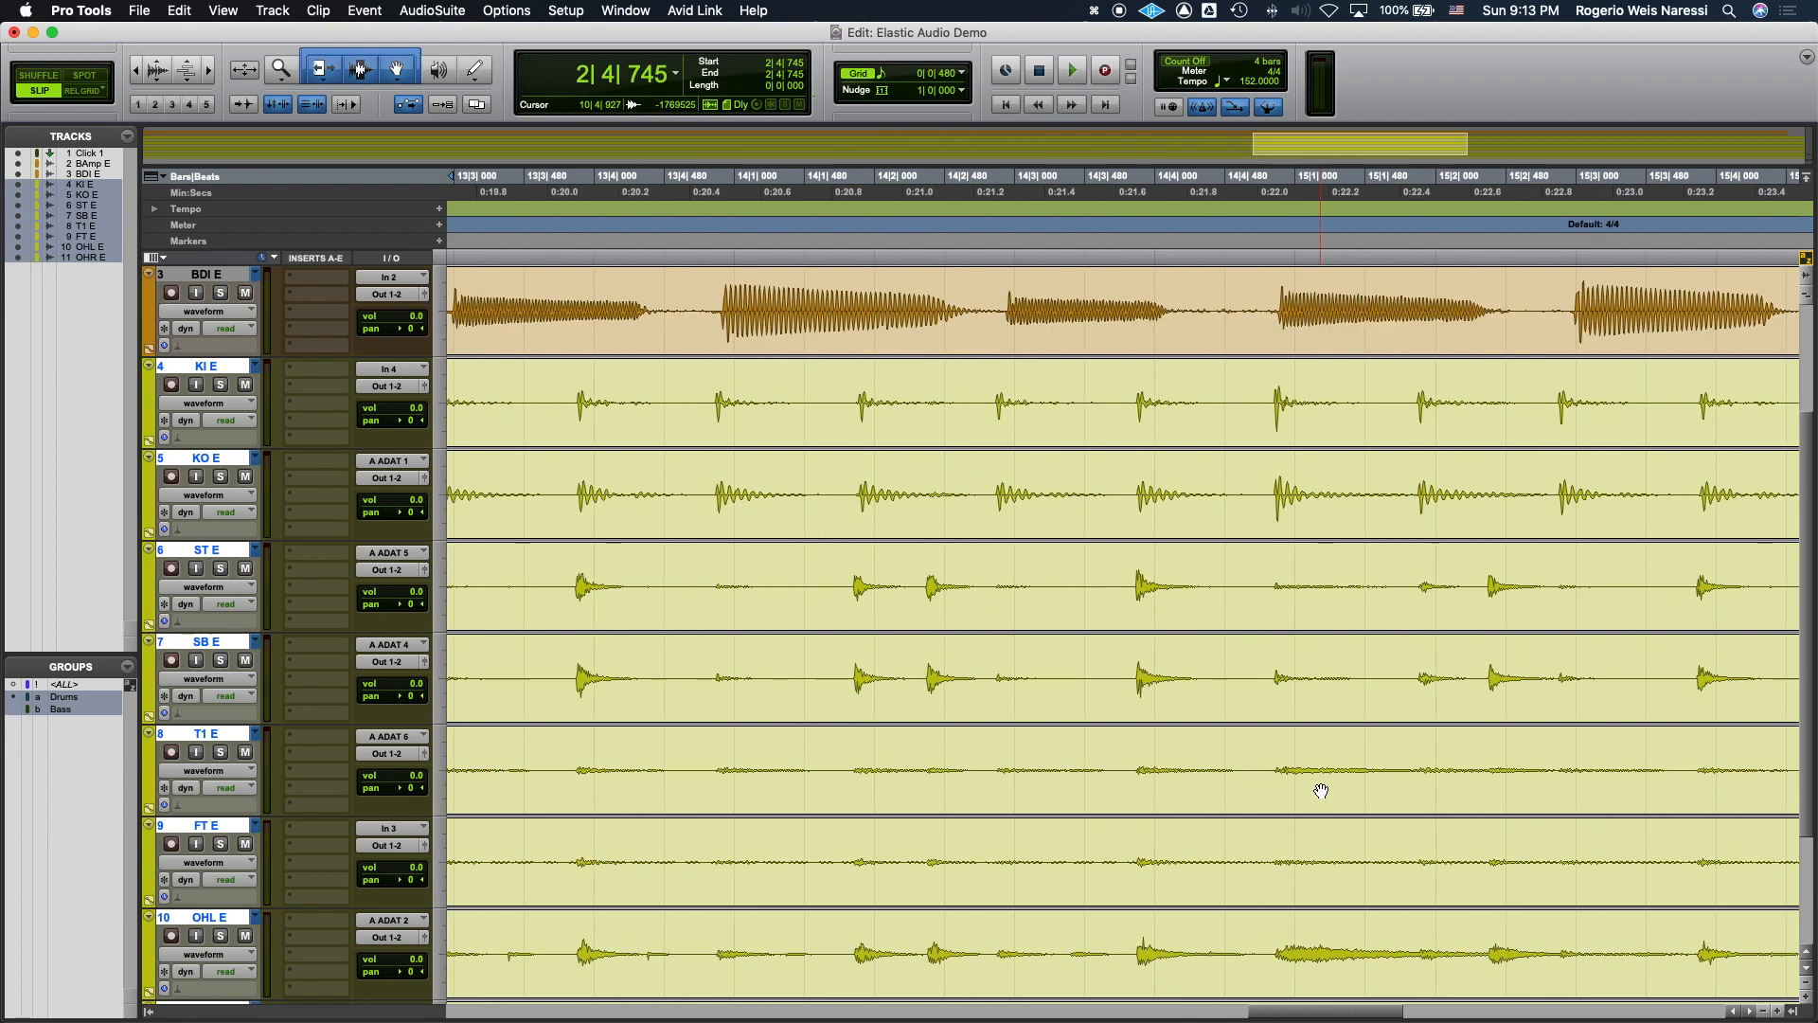
pyautogui.hscroll(6, 1320, 791)
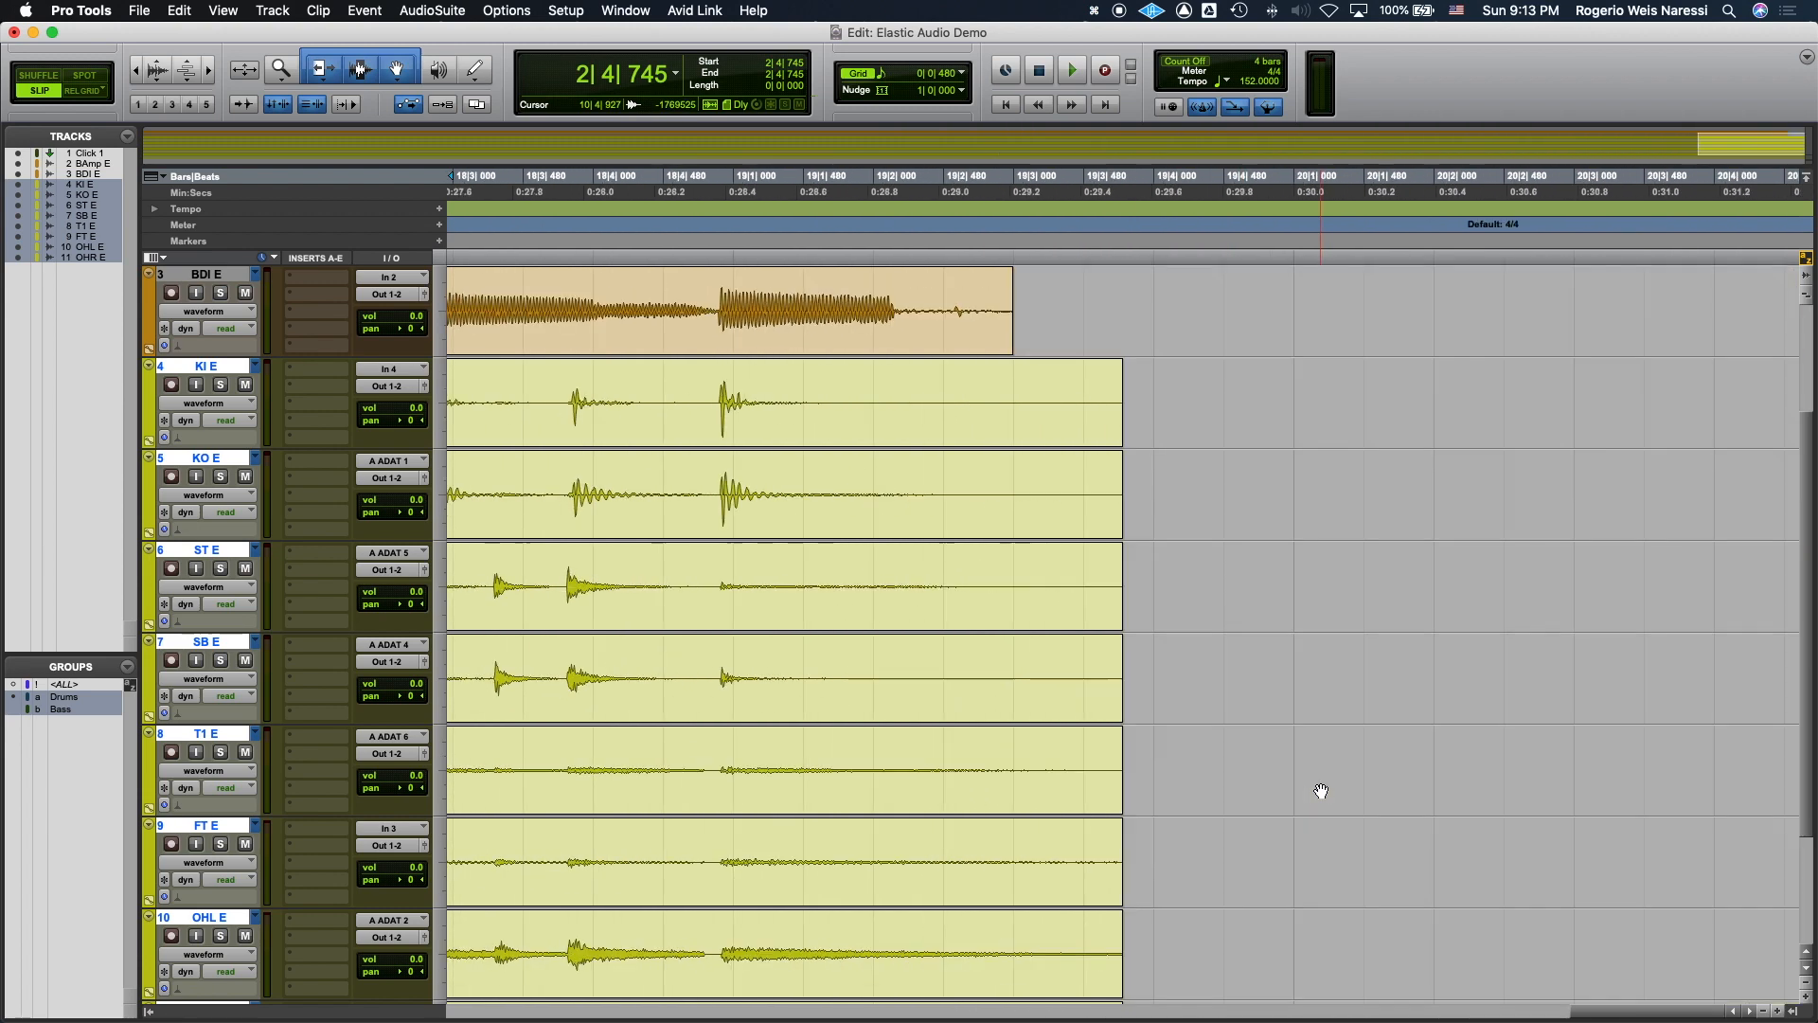
pyautogui.hscroll(-20, 1321, 791)
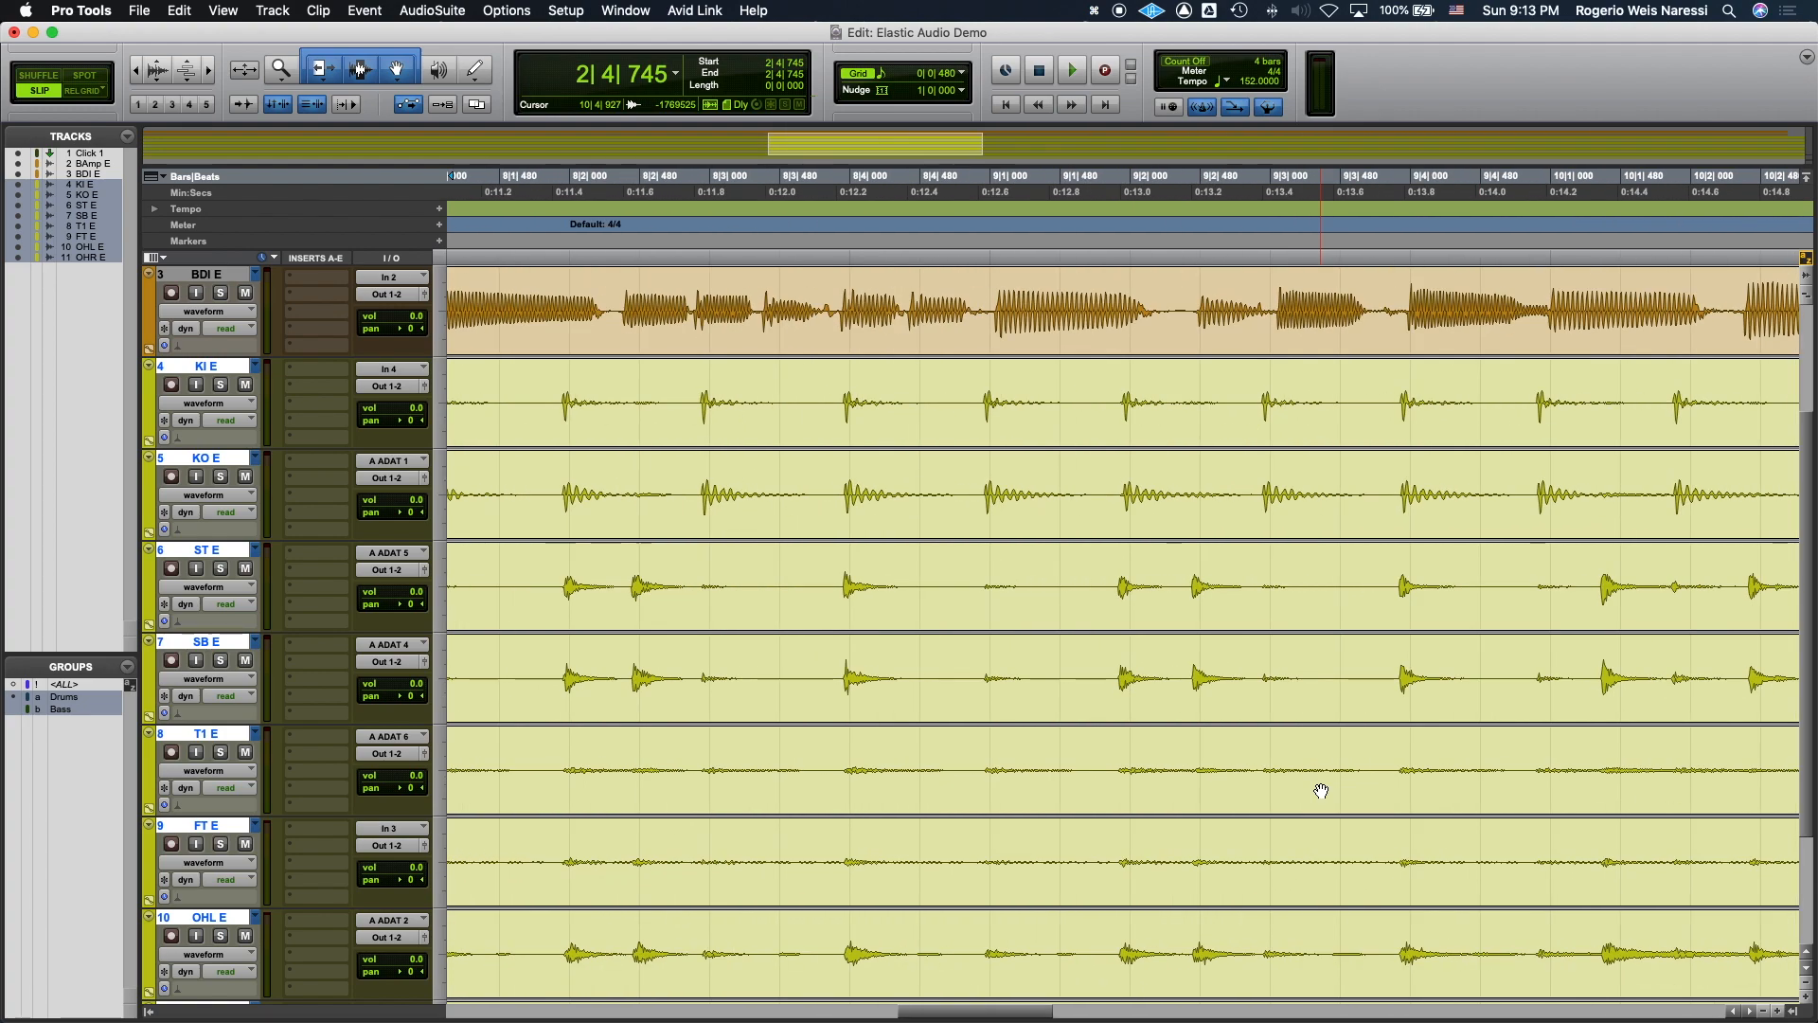
pyautogui.click(1235, 391)
pyautogui.press('r')
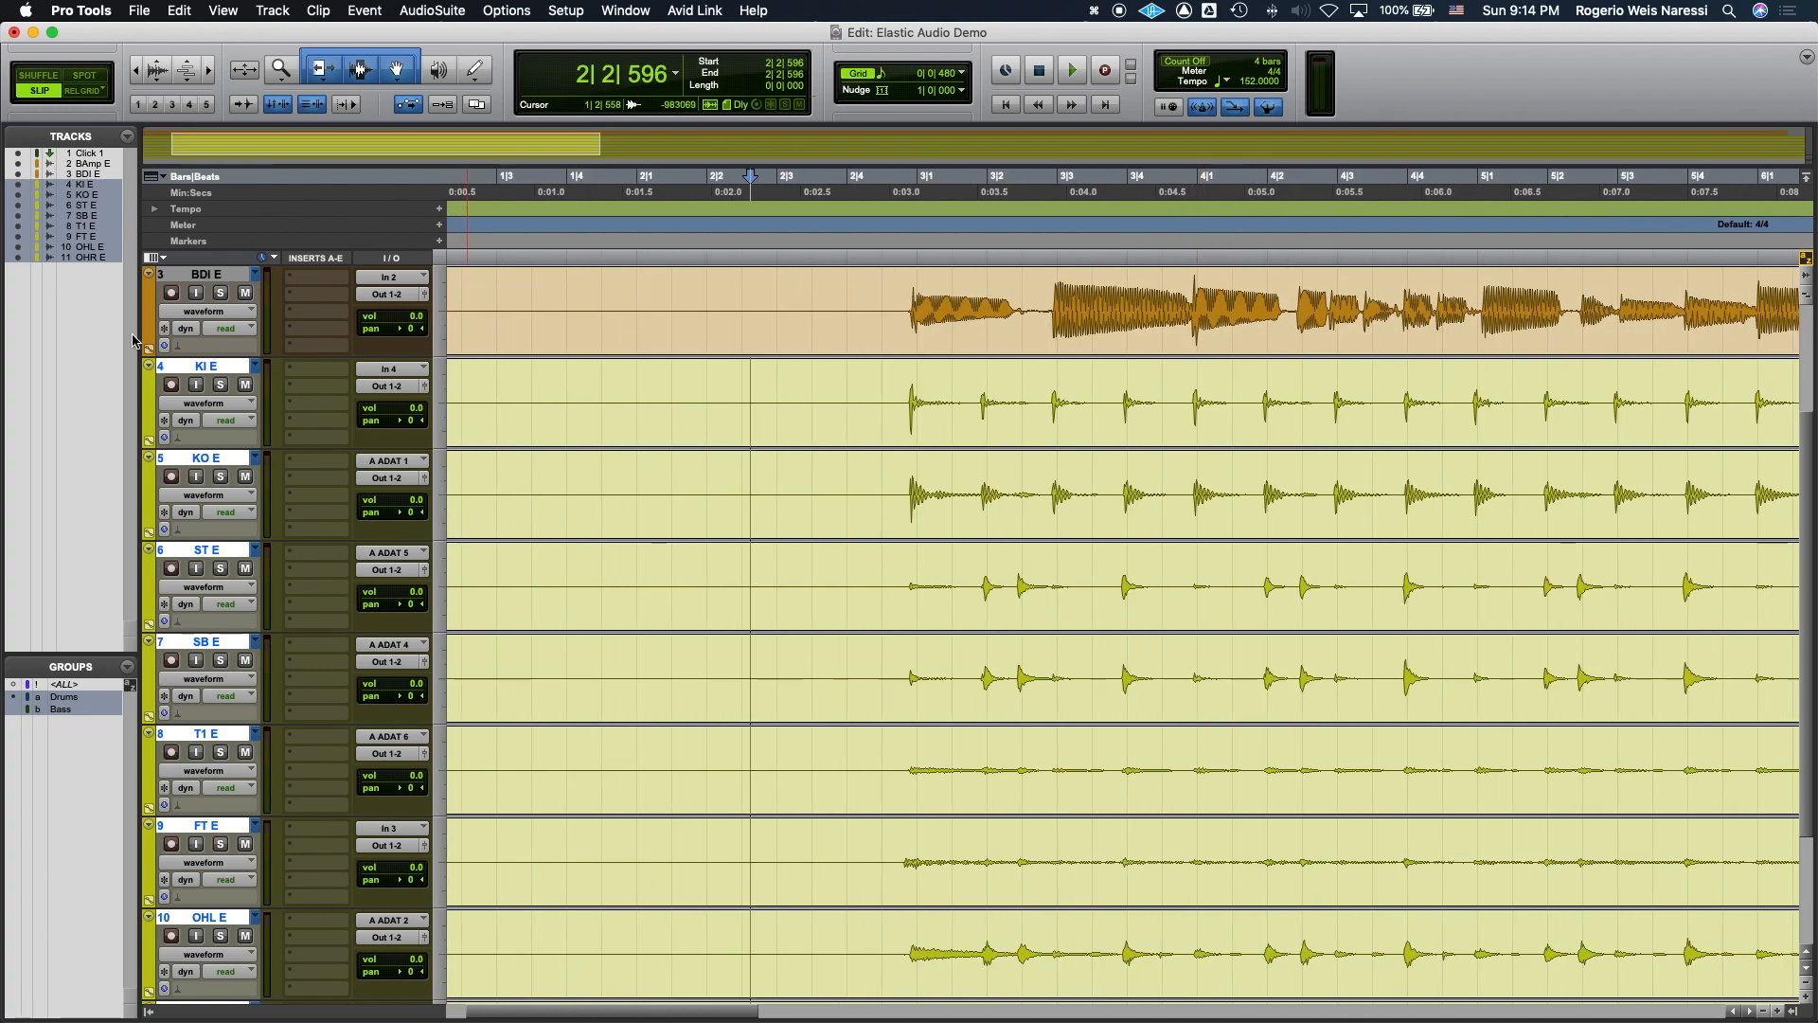
pyautogui.scroll(1, 325, 439)
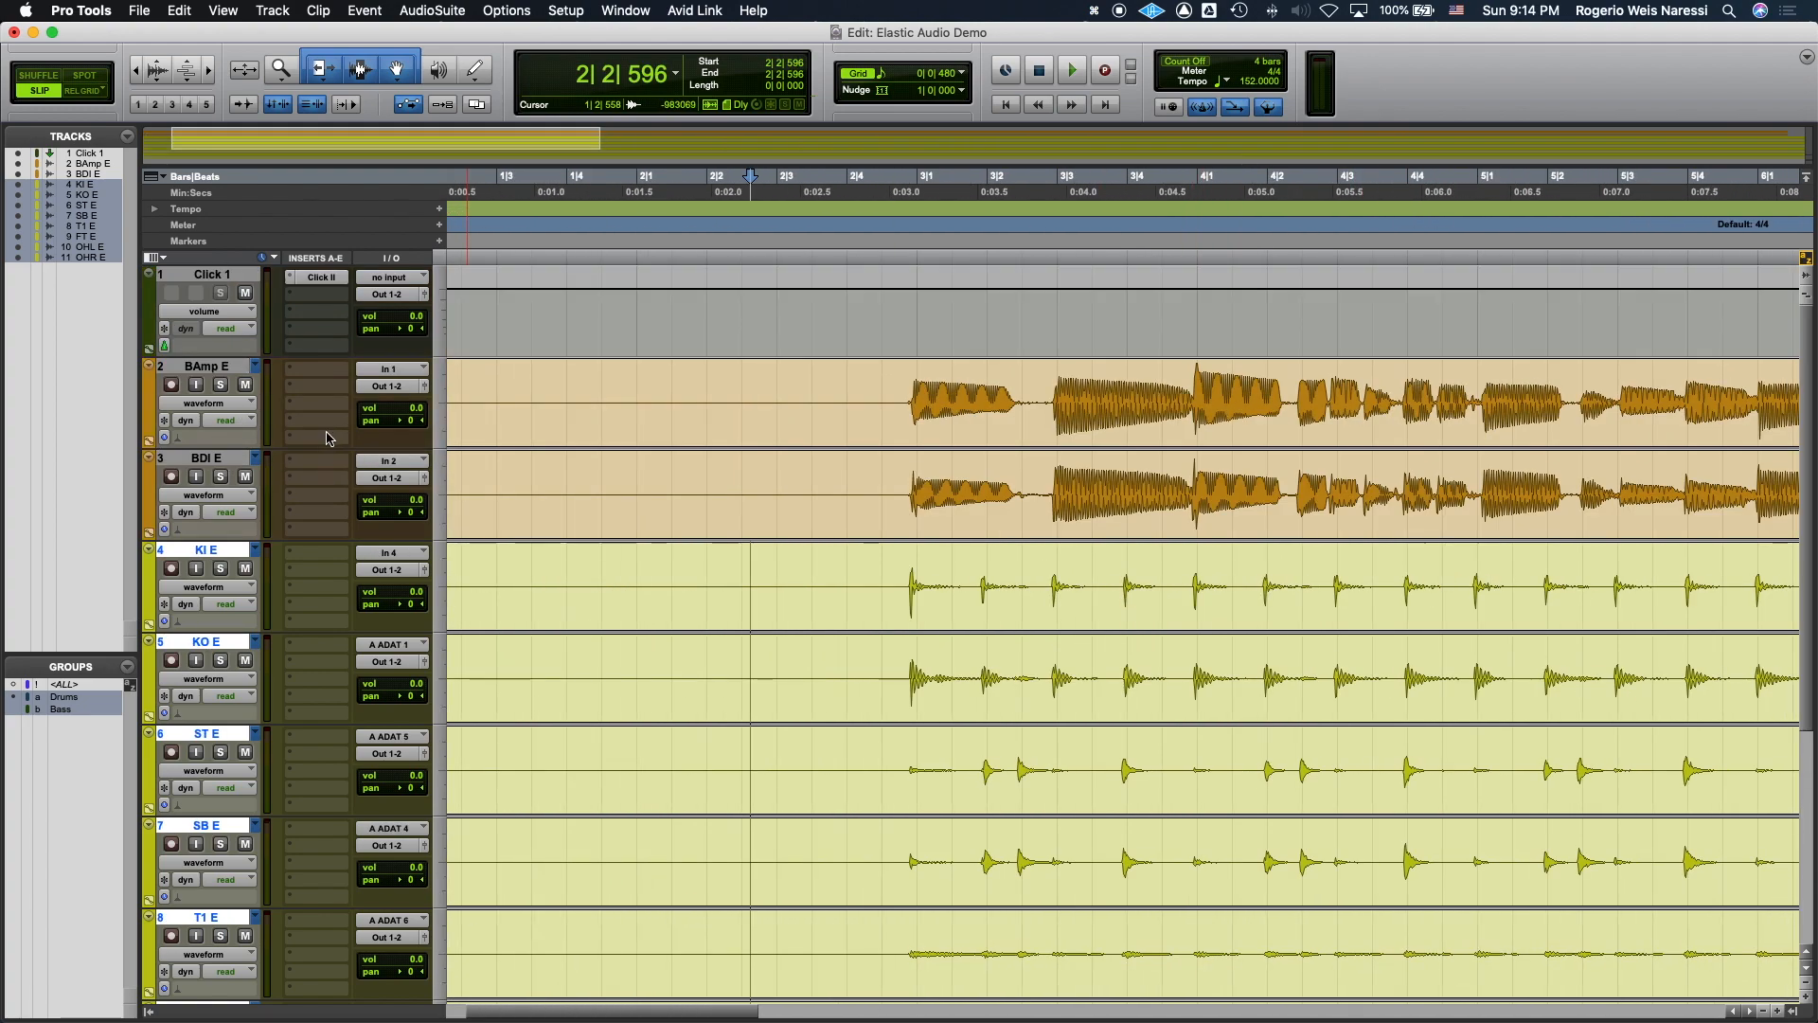
pyautogui.moveTo(221, 538); pyautogui.dragTo(218, 478)
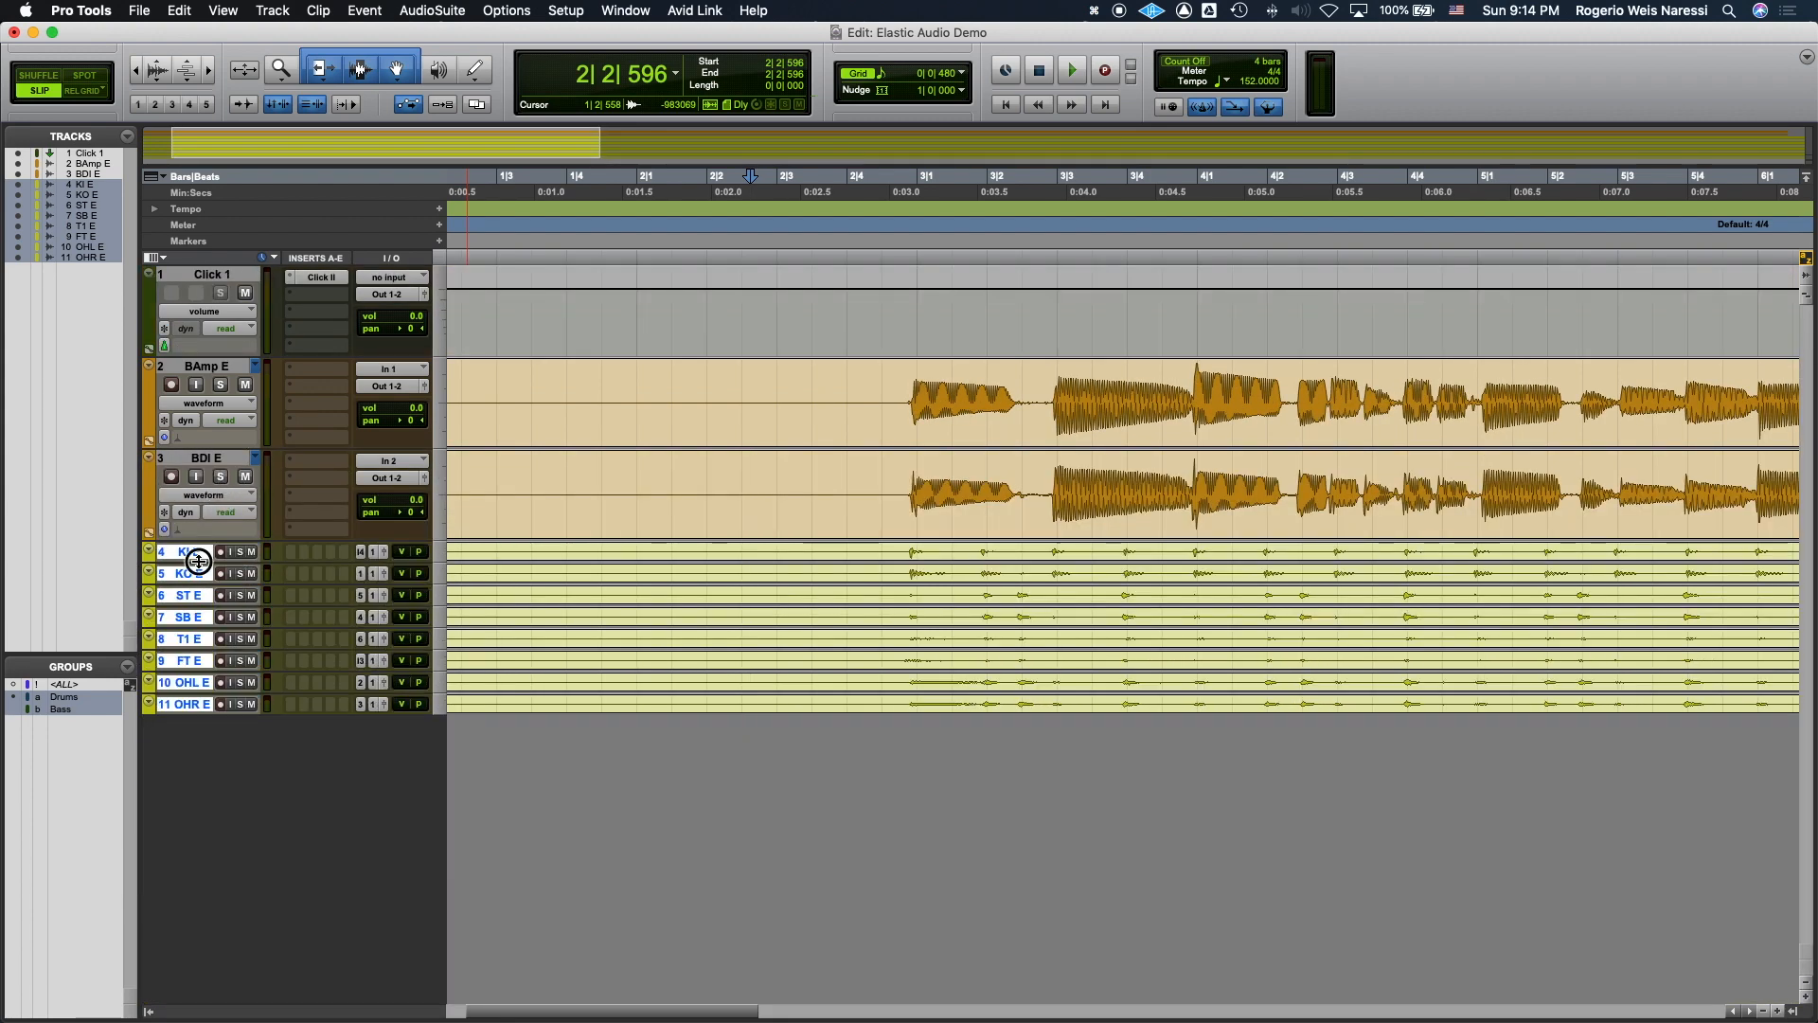
pyautogui.moveTo(198, 562); pyautogui.dragTo(210, 623)
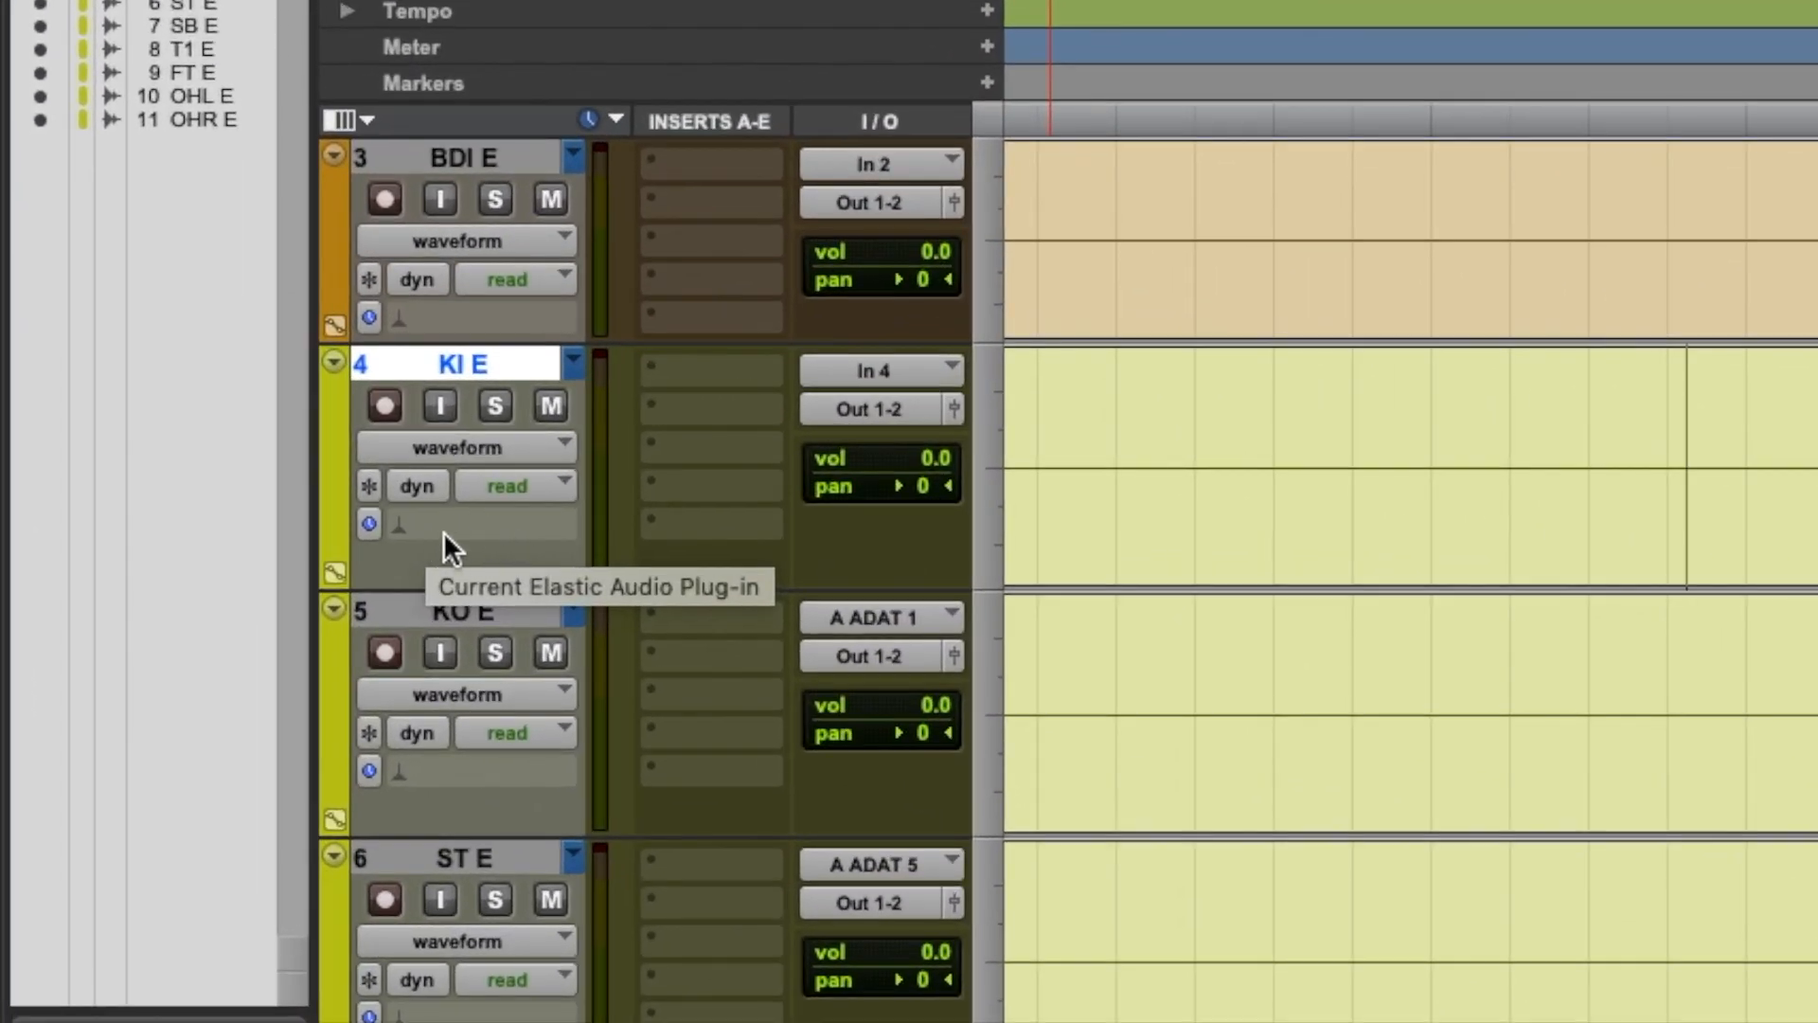
# - Choose Rhythmic as the Elastic Audio plug-in for the drum tracks
pyautogui.click(469, 528)
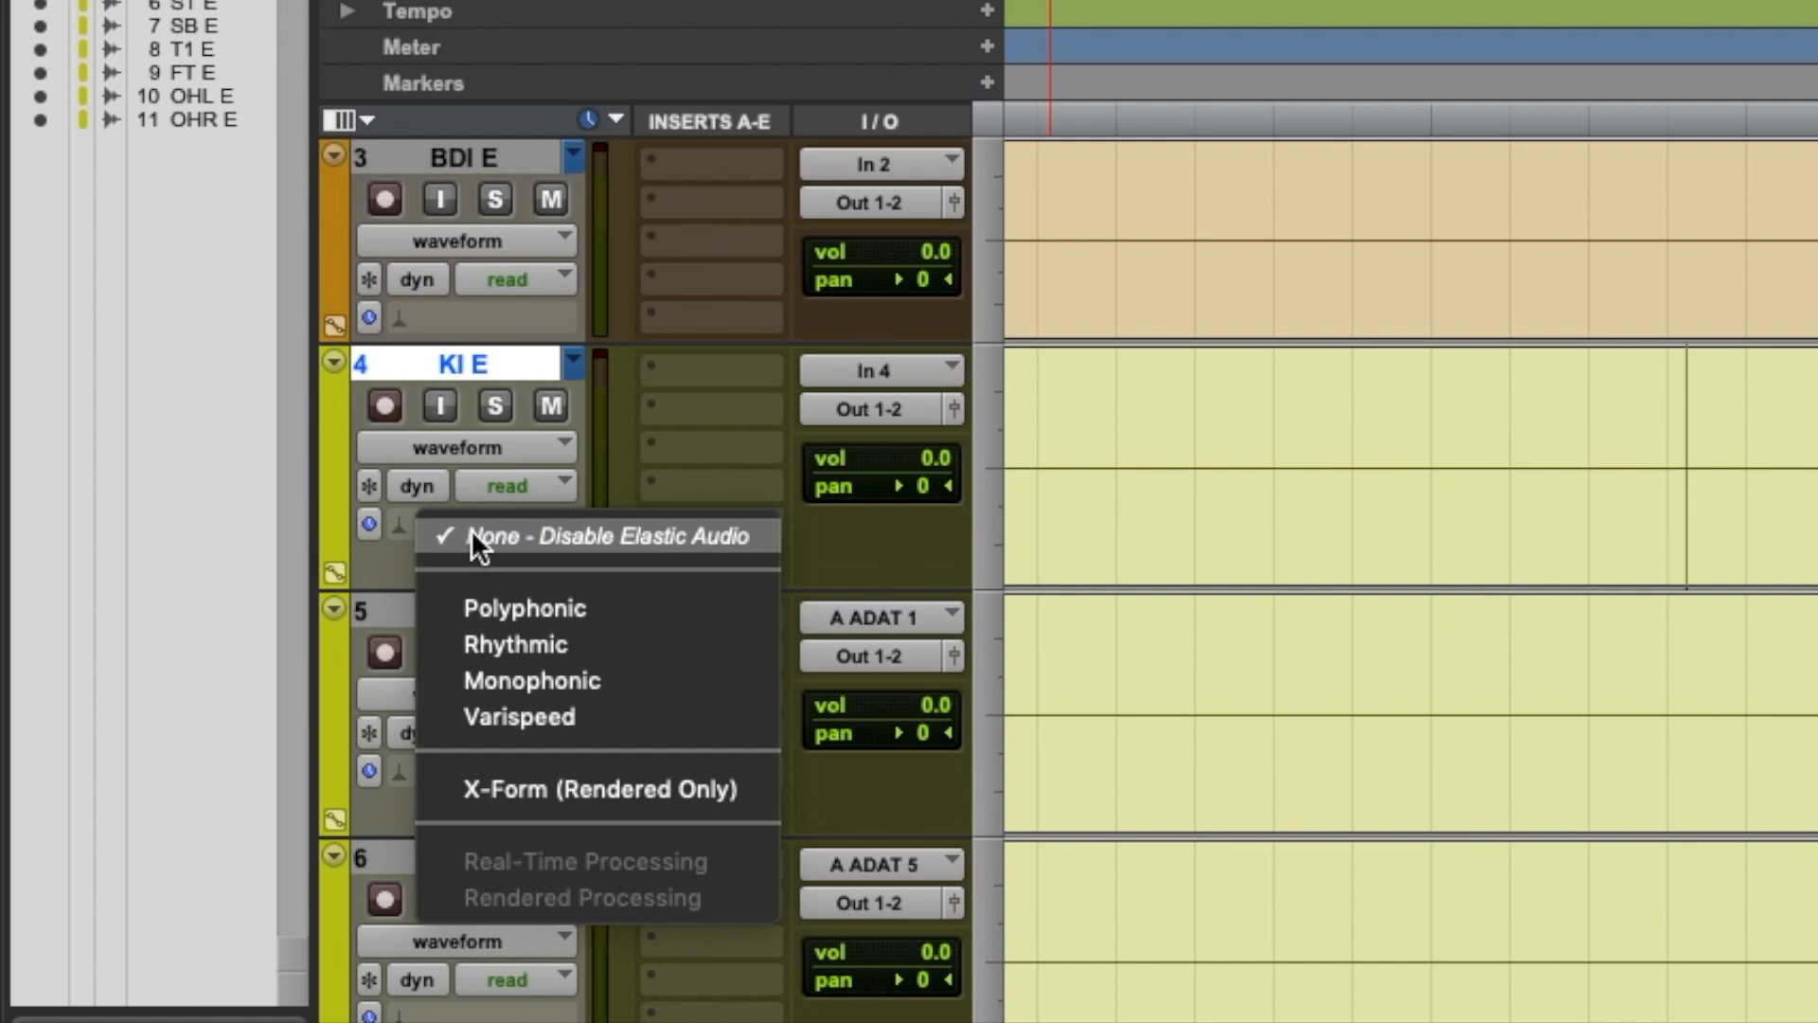
pyautogui.click(583, 642)
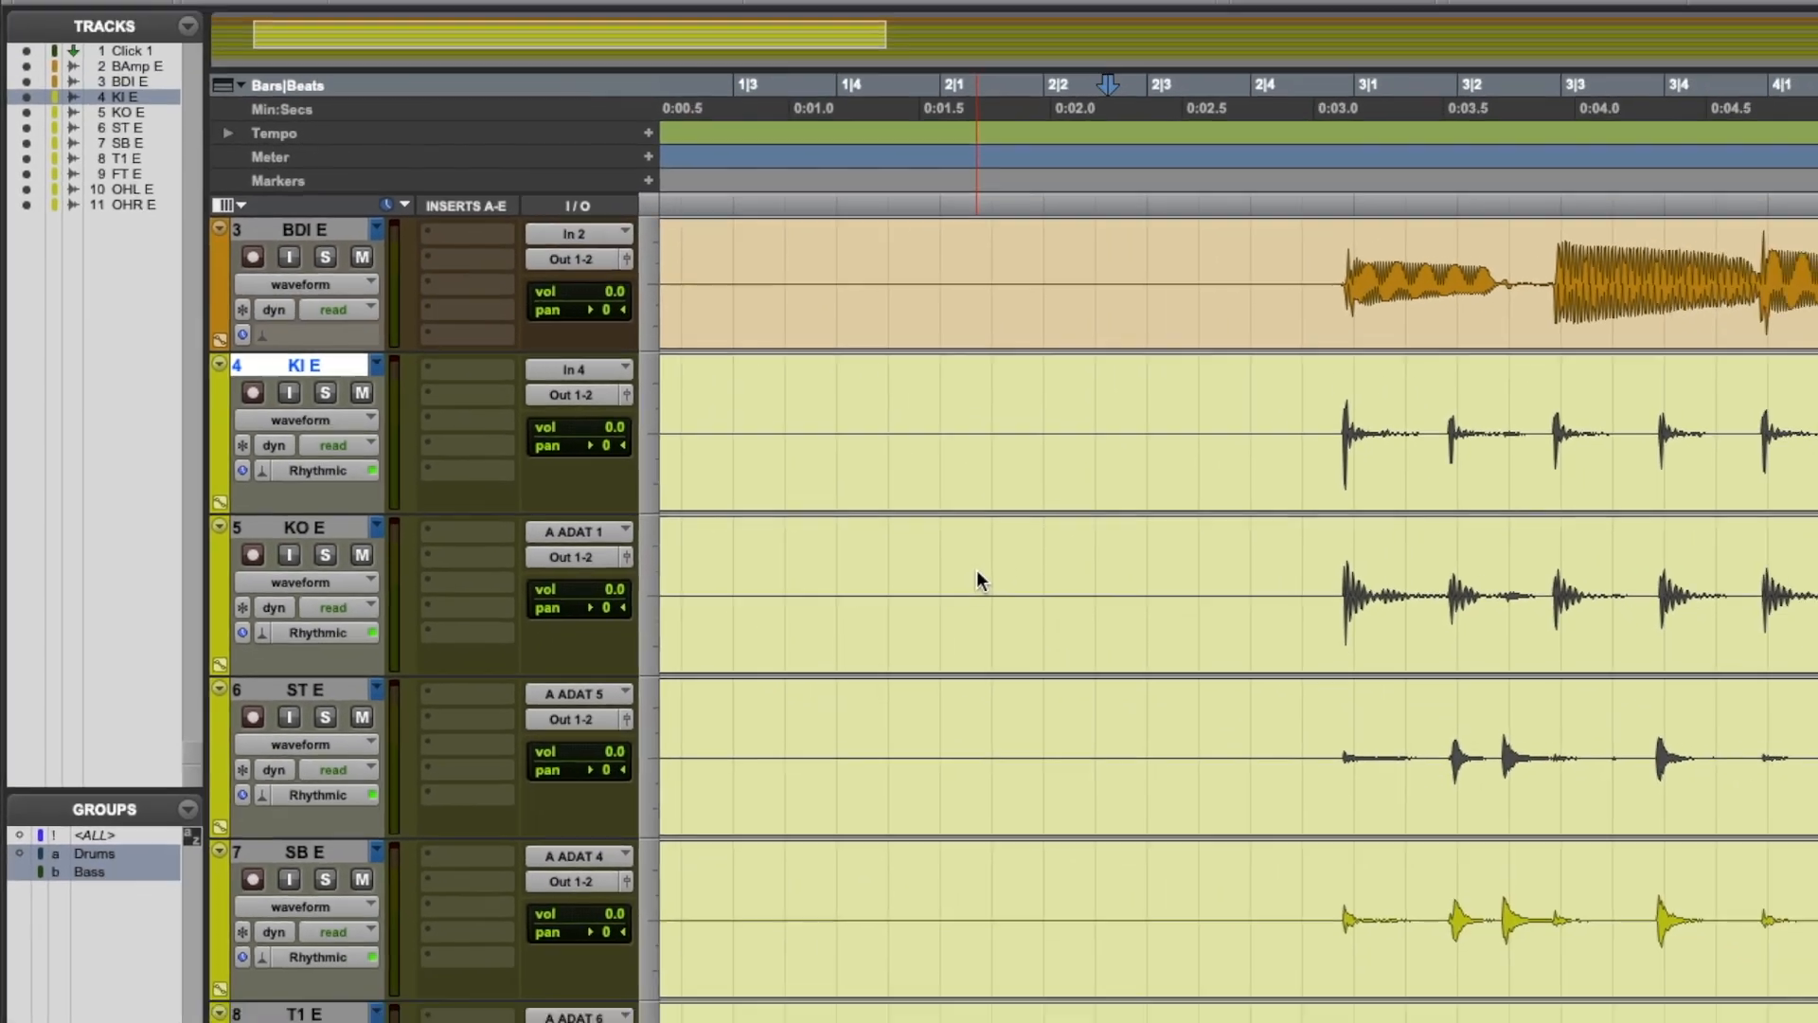
pyautogui.press('r')
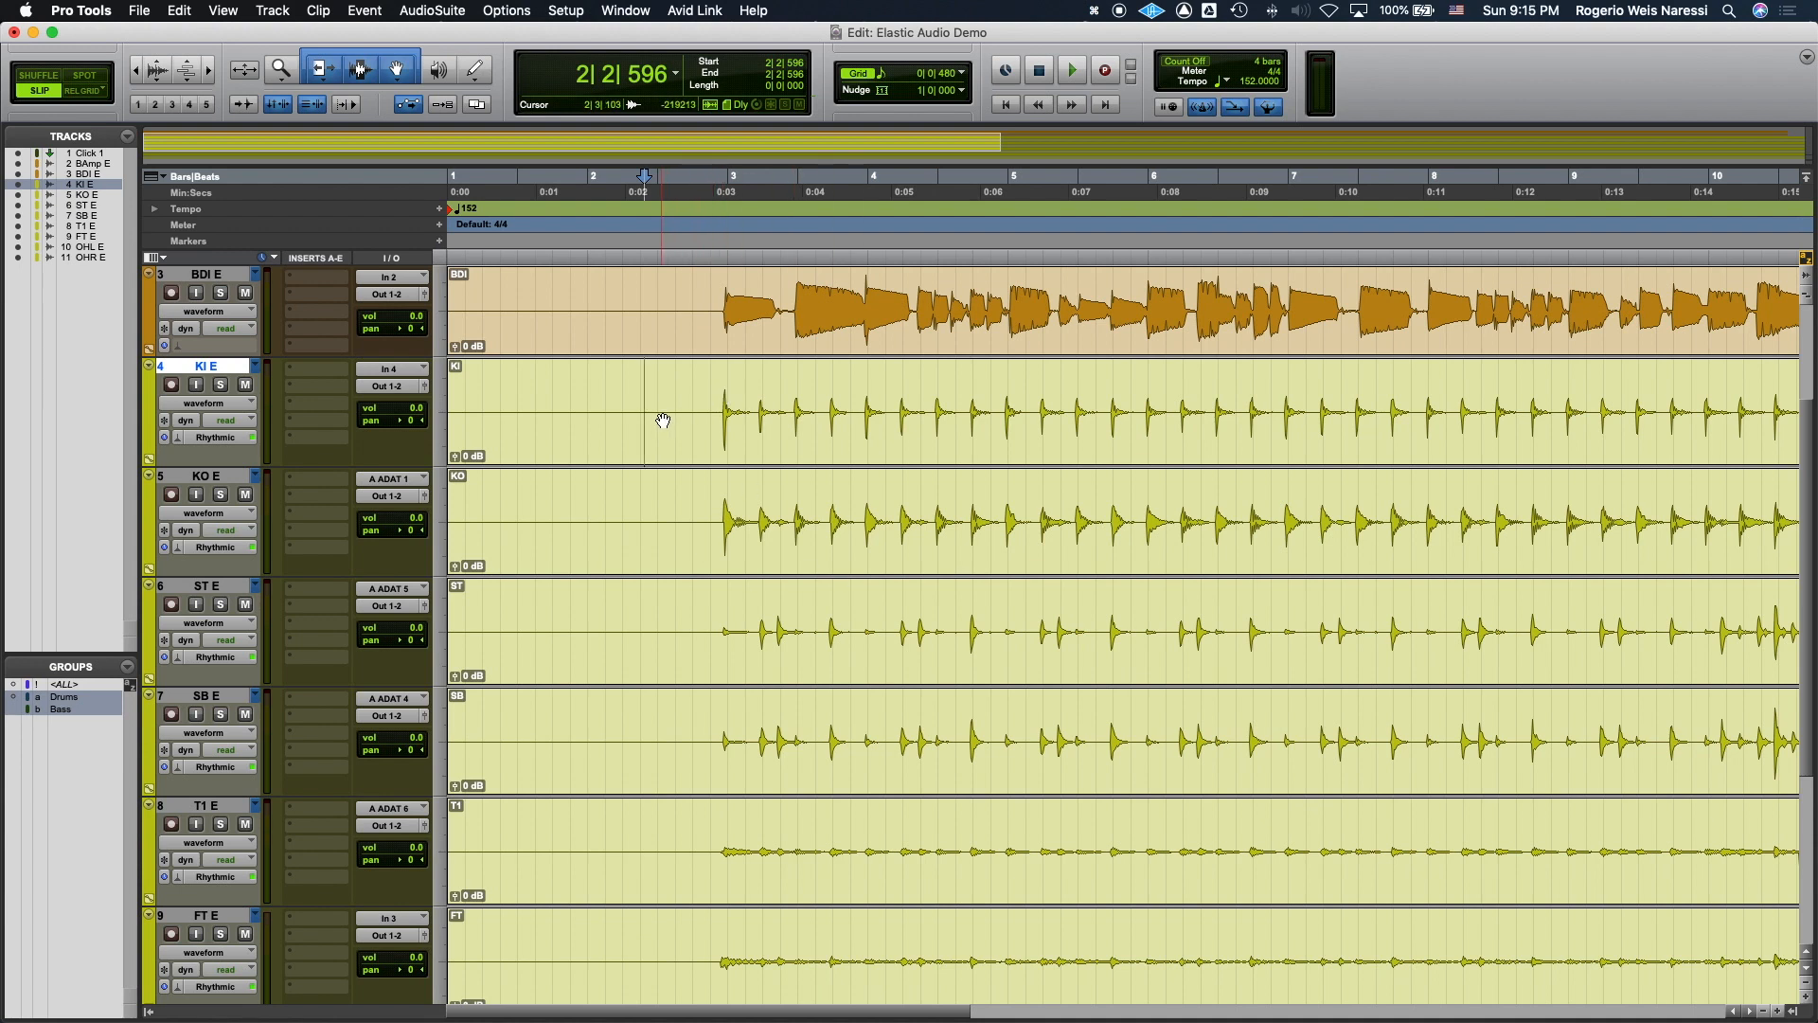
# - Switch the drum tracks' view to Analysis, zoomed in around 3|1|102
pyautogui.click(730, 372)
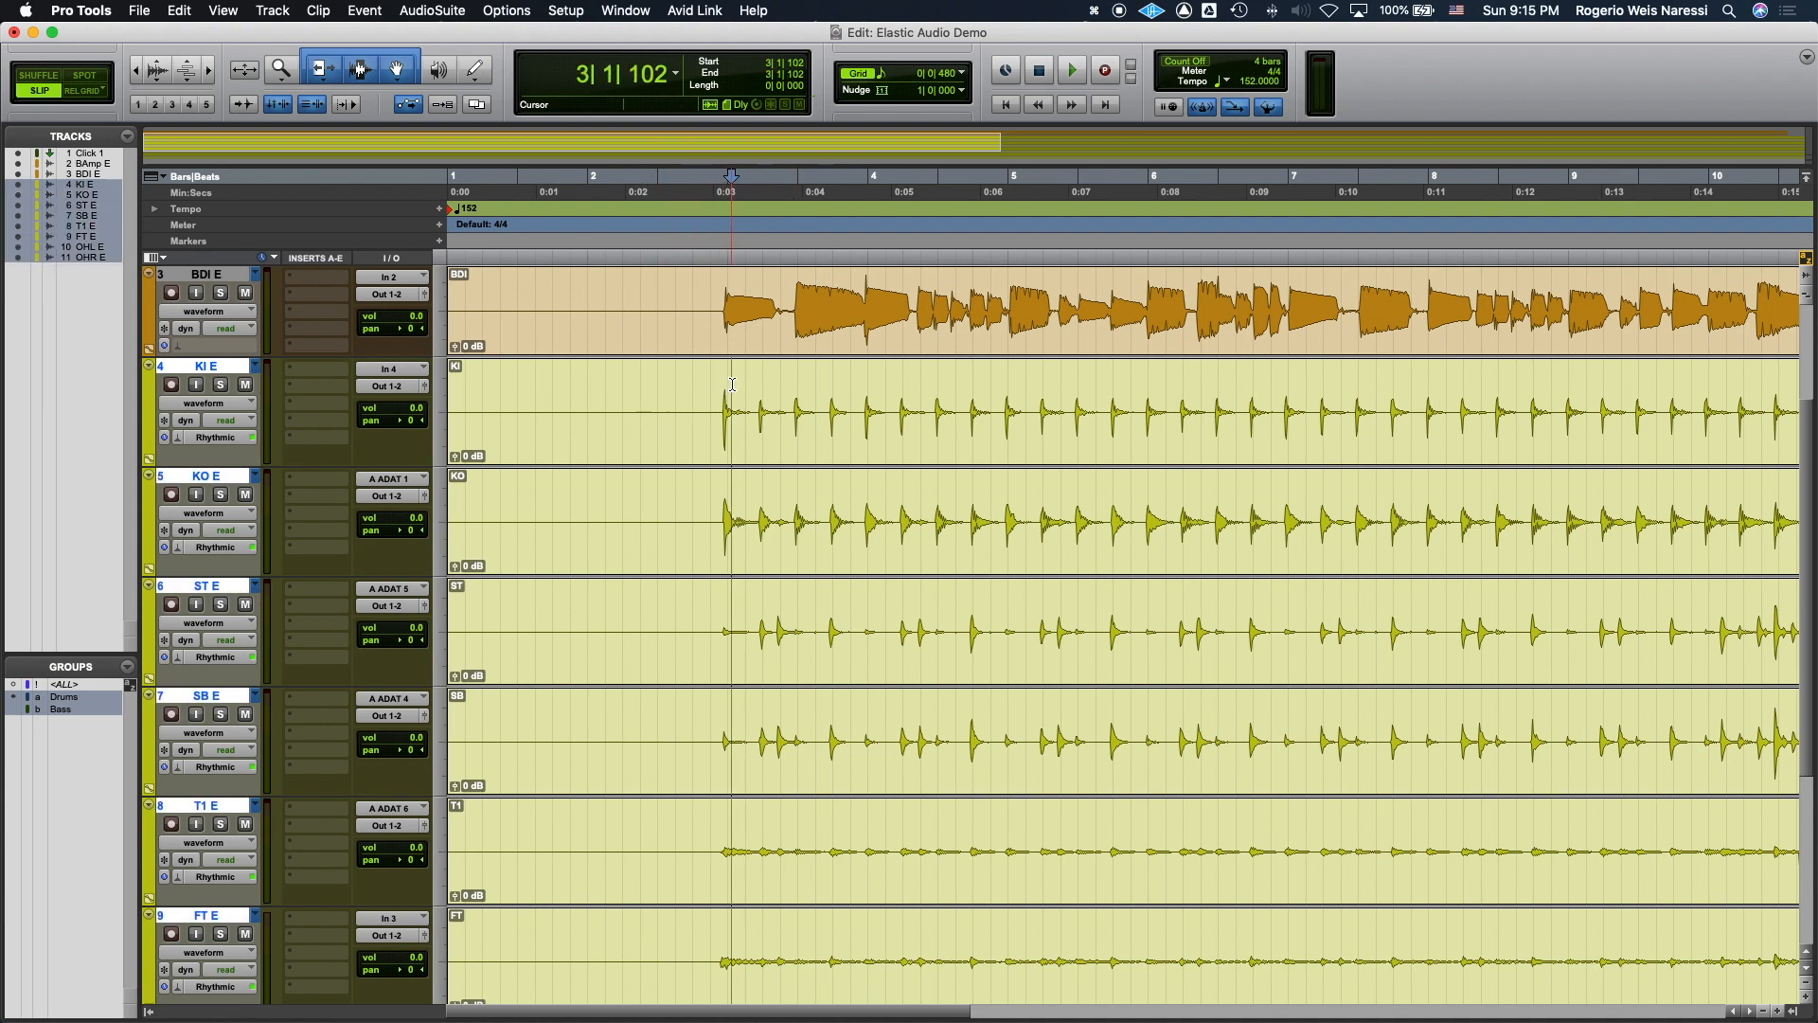
pyautogui.press('t')
pyautogui.click(218, 407)
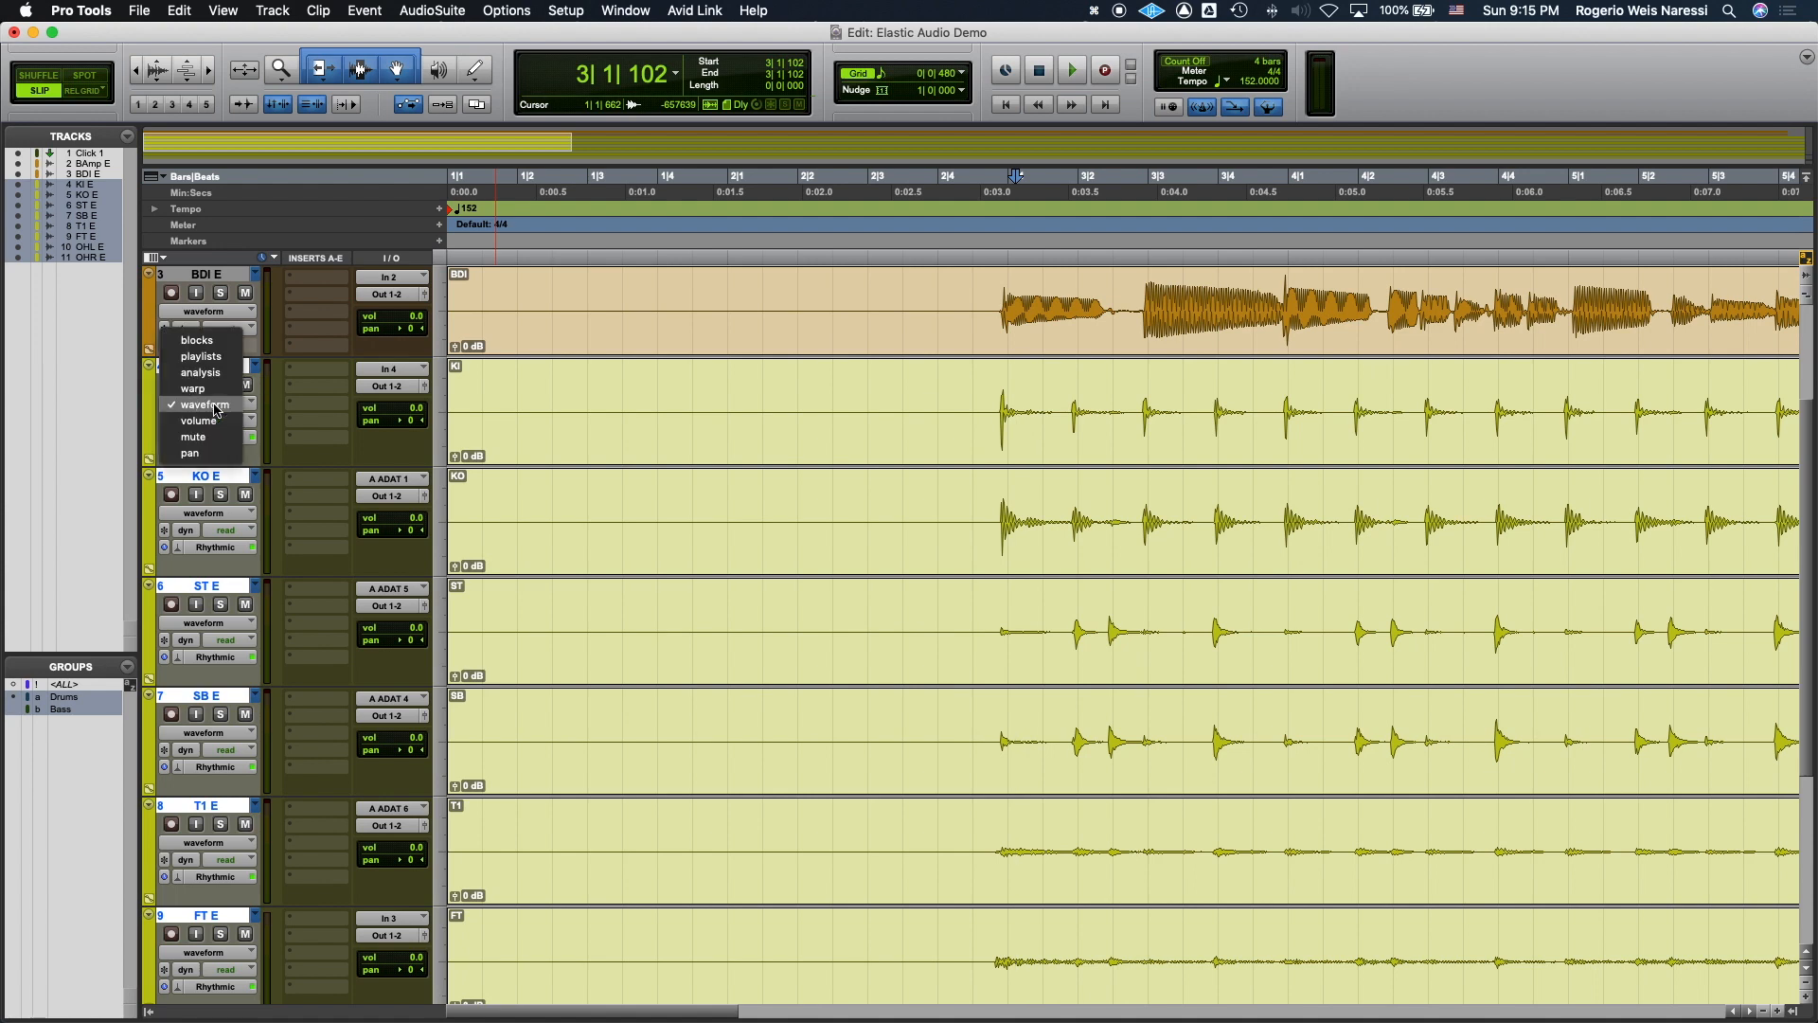
pyautogui.click(209, 373)
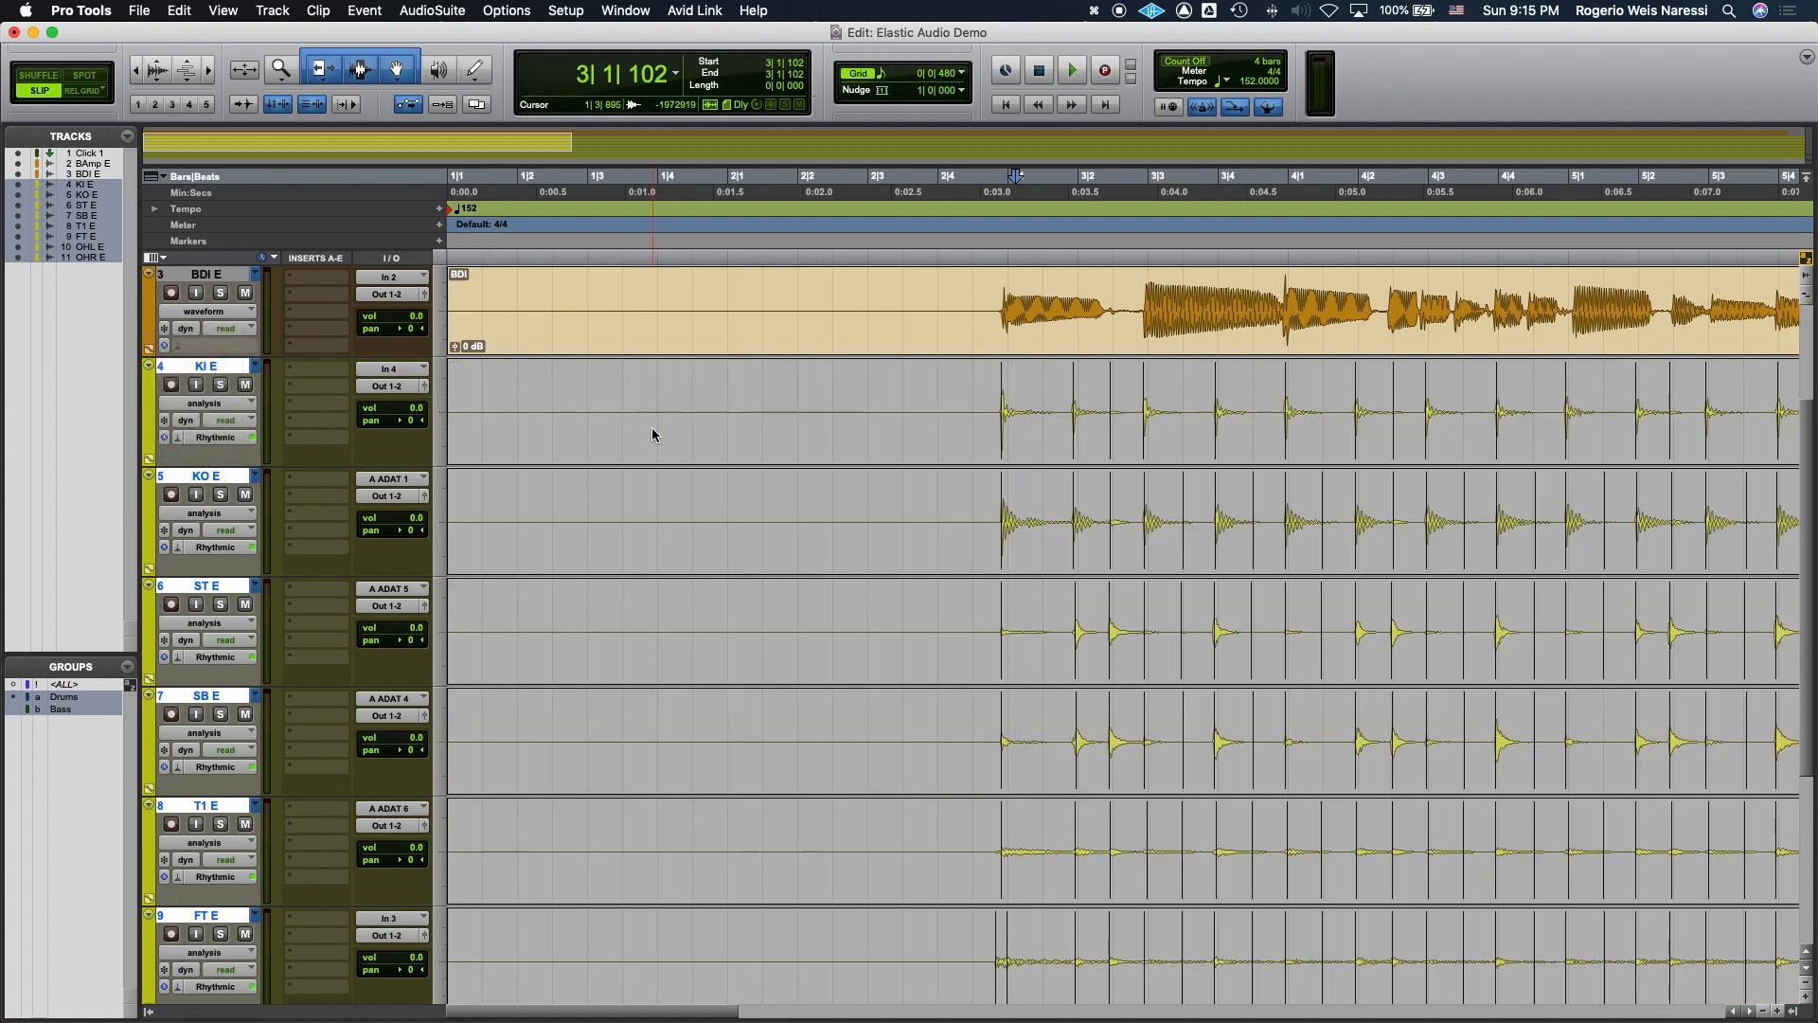
# - Zoom in at 3|1|245 and scroll along to inspect the detected transient markers
pyautogui.hscroll(1, 662, 430)
pyautogui.click(980, 395)
pyautogui.press('t')
pyautogui.press('t')
pyautogui.hscroll(1, 1061, 445)
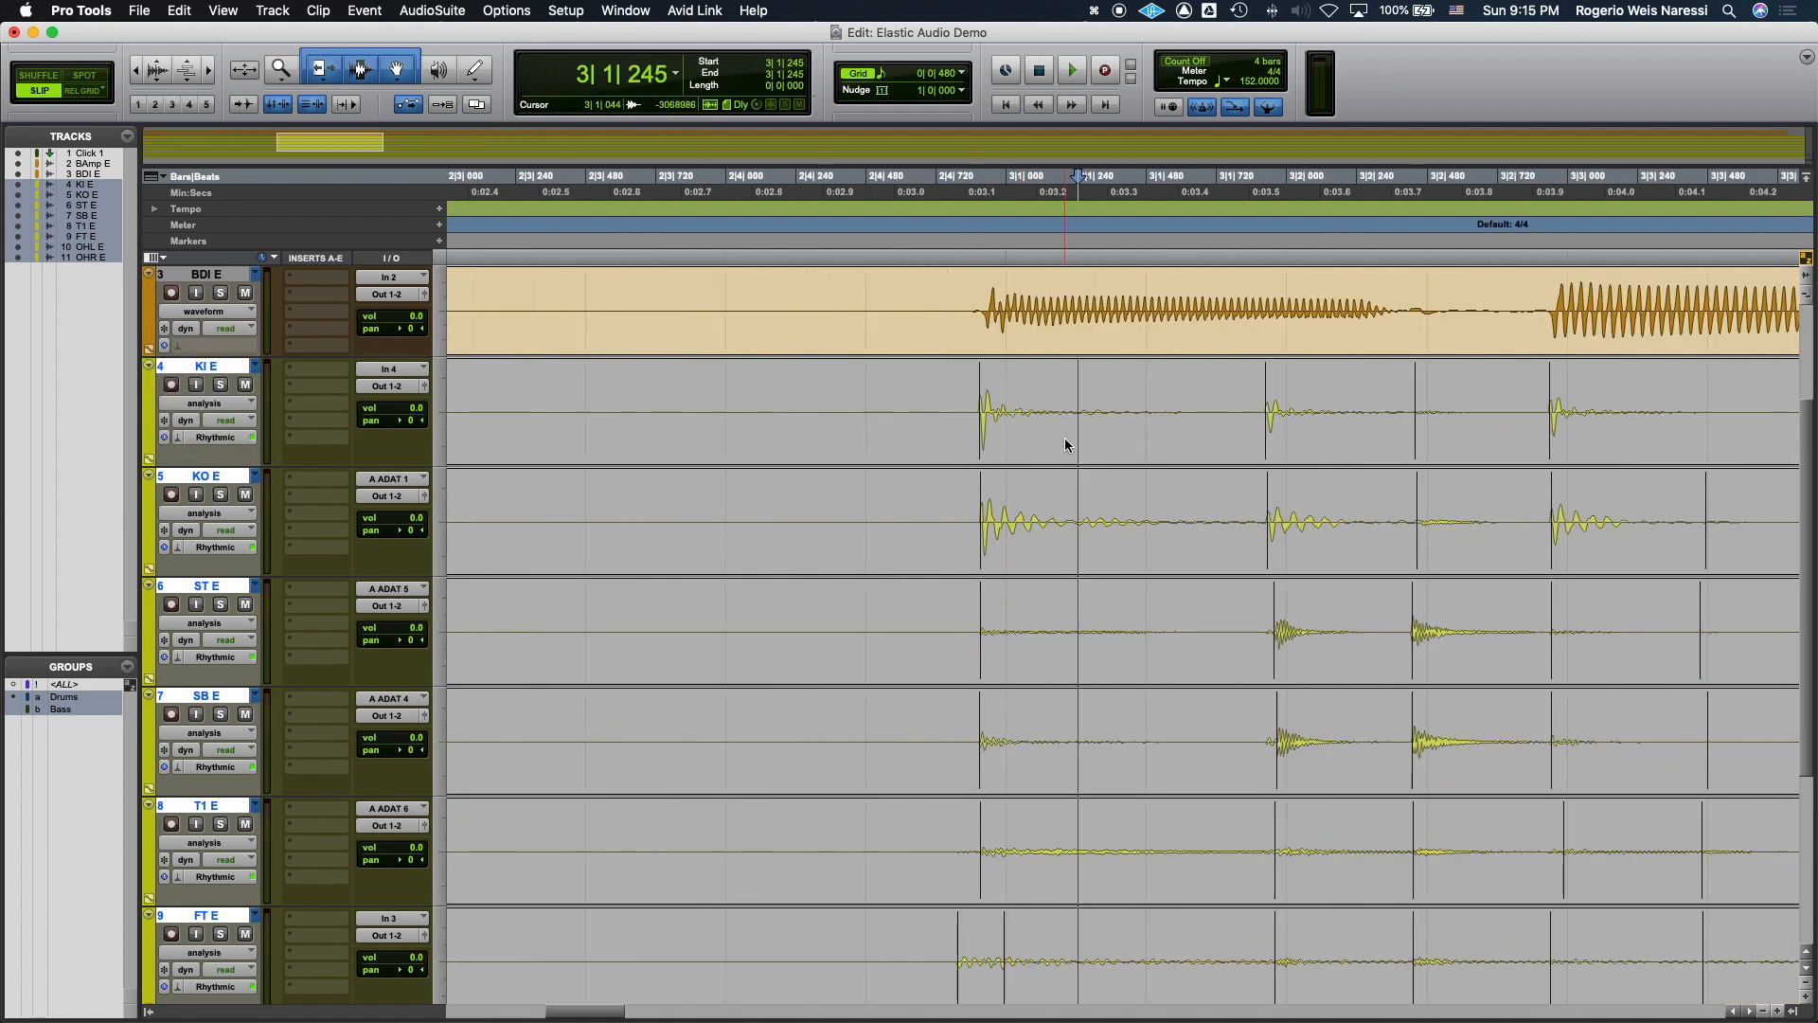
pyautogui.hscroll(1, 1034, 458)
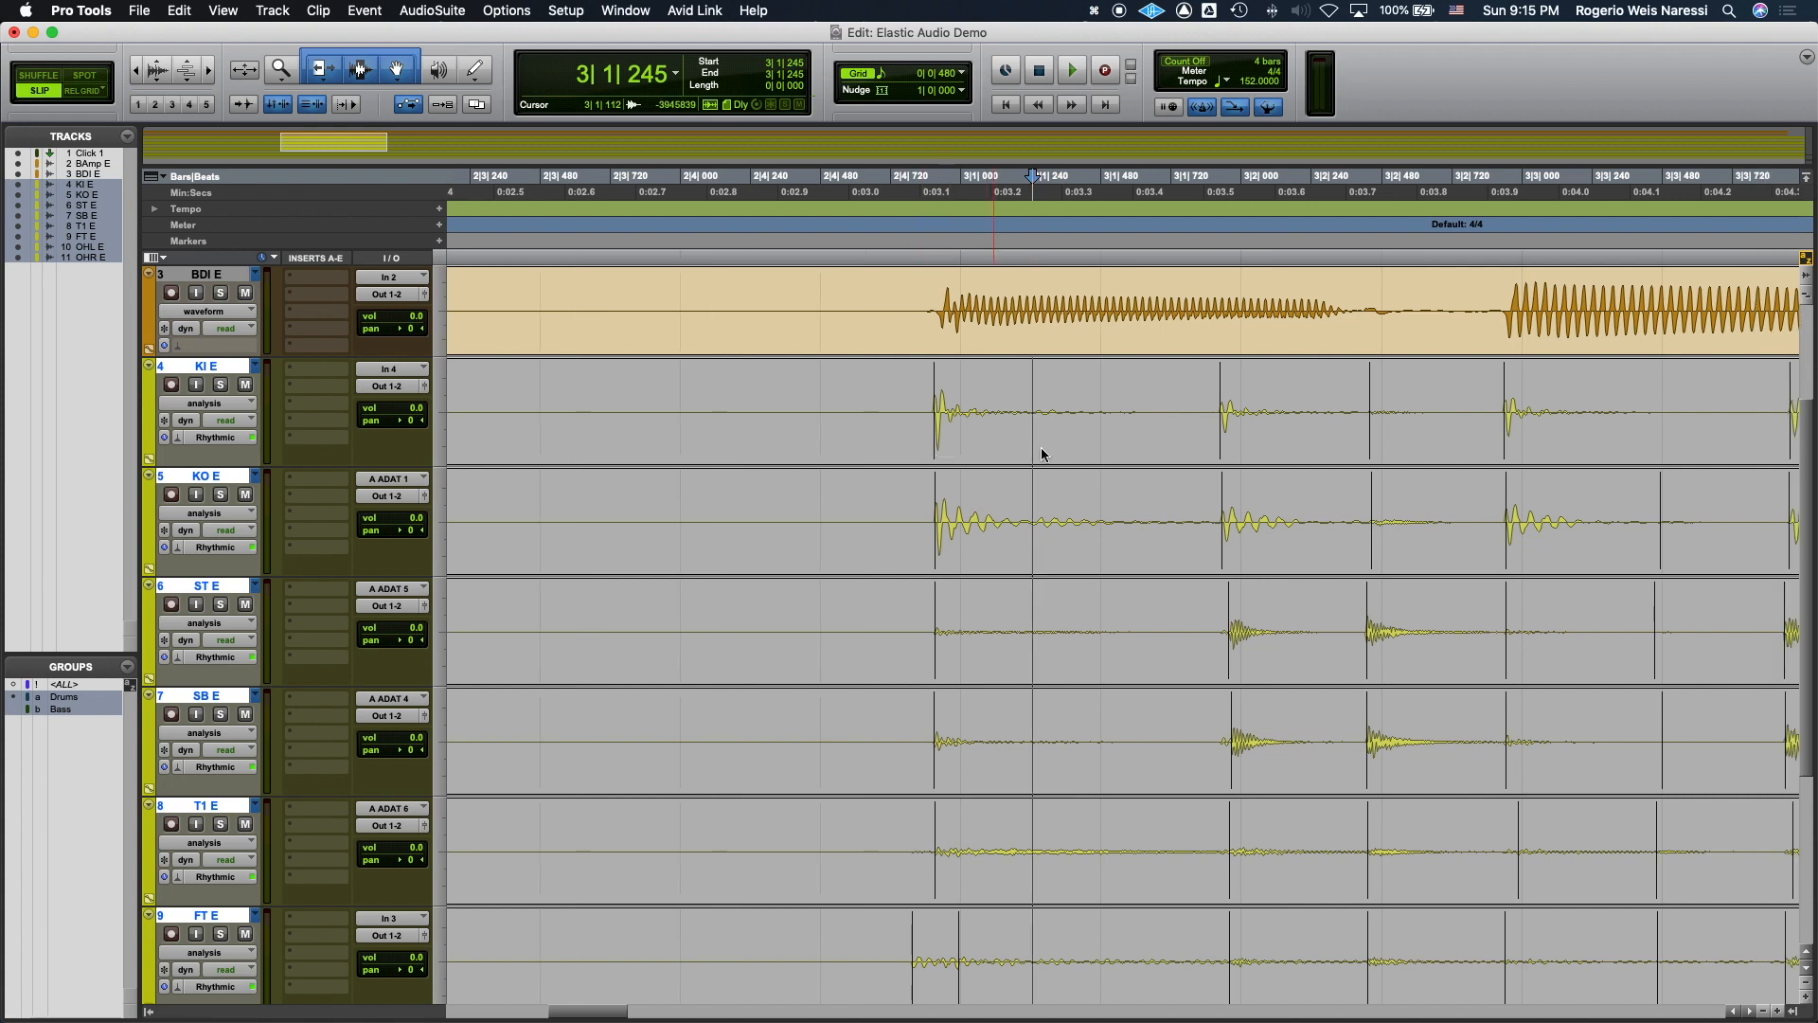
pyautogui.hscroll(10, 1239, 705)
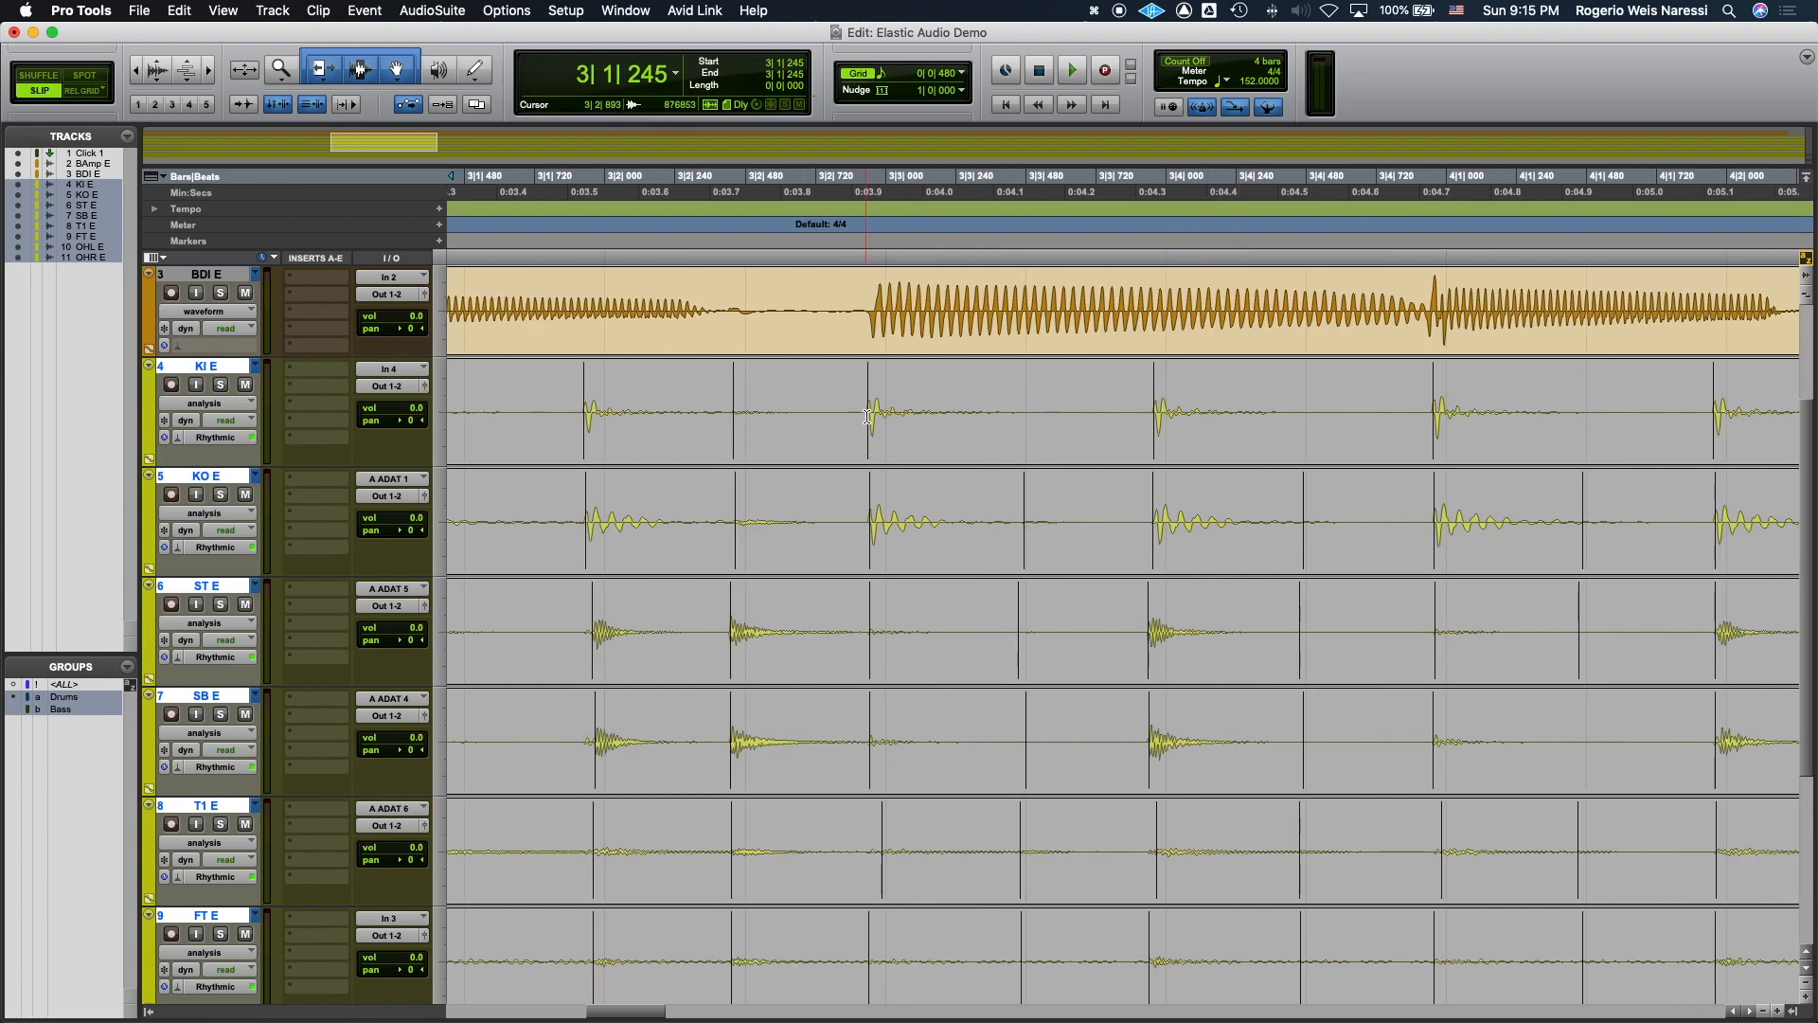
pyautogui.hscroll(1, 1121, 565)
pyautogui.hscroll(20, 1136, 651)
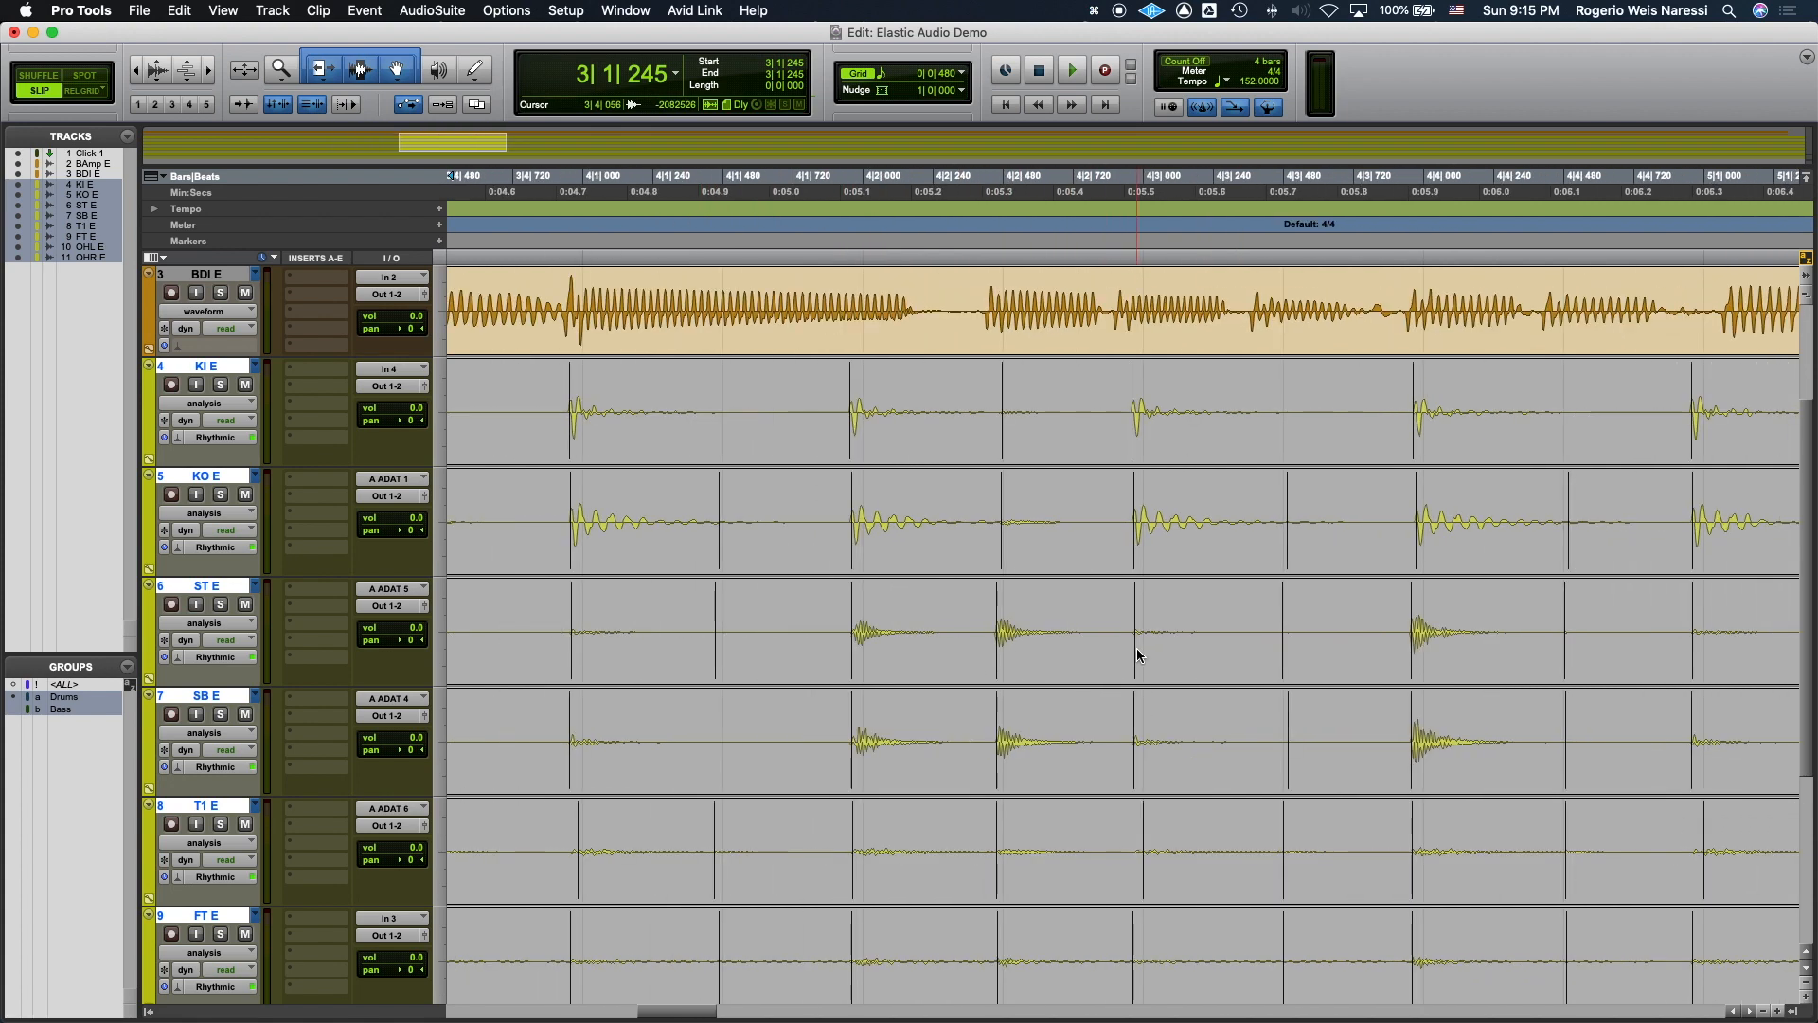
pyautogui.hscroll(-20, 1137, 653)
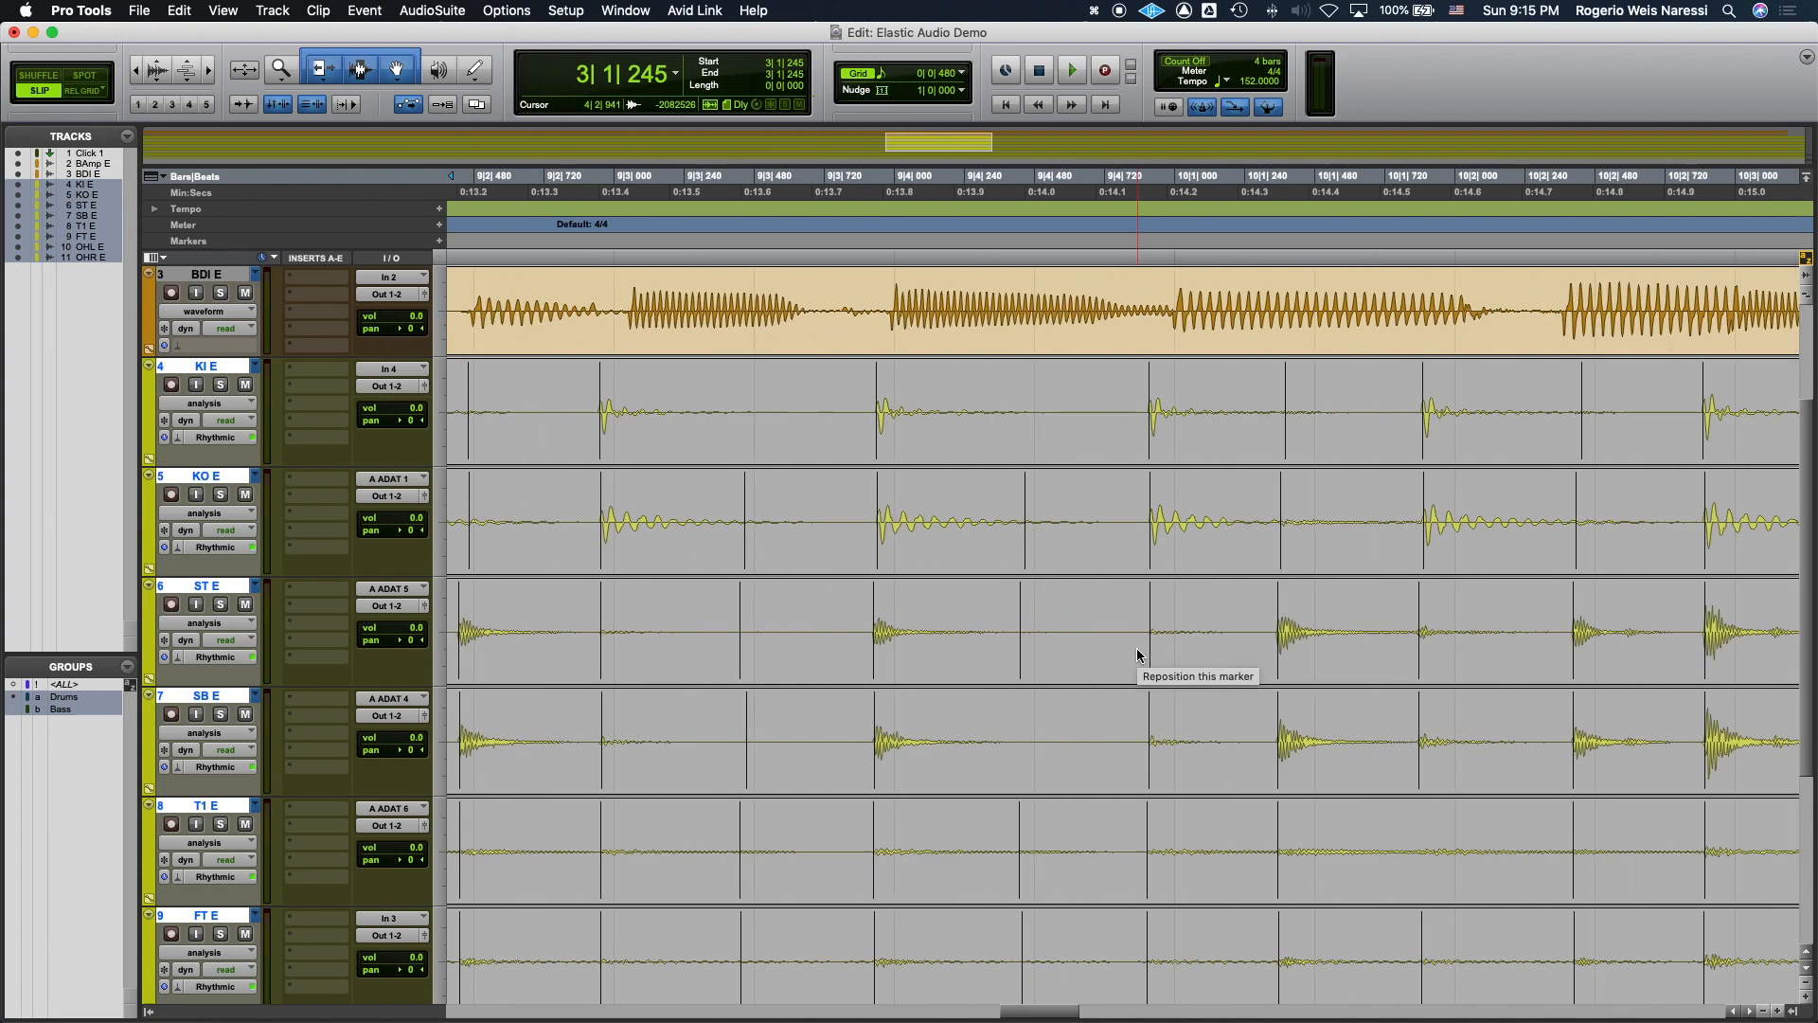
pyautogui.hscroll(20, 1136, 653)
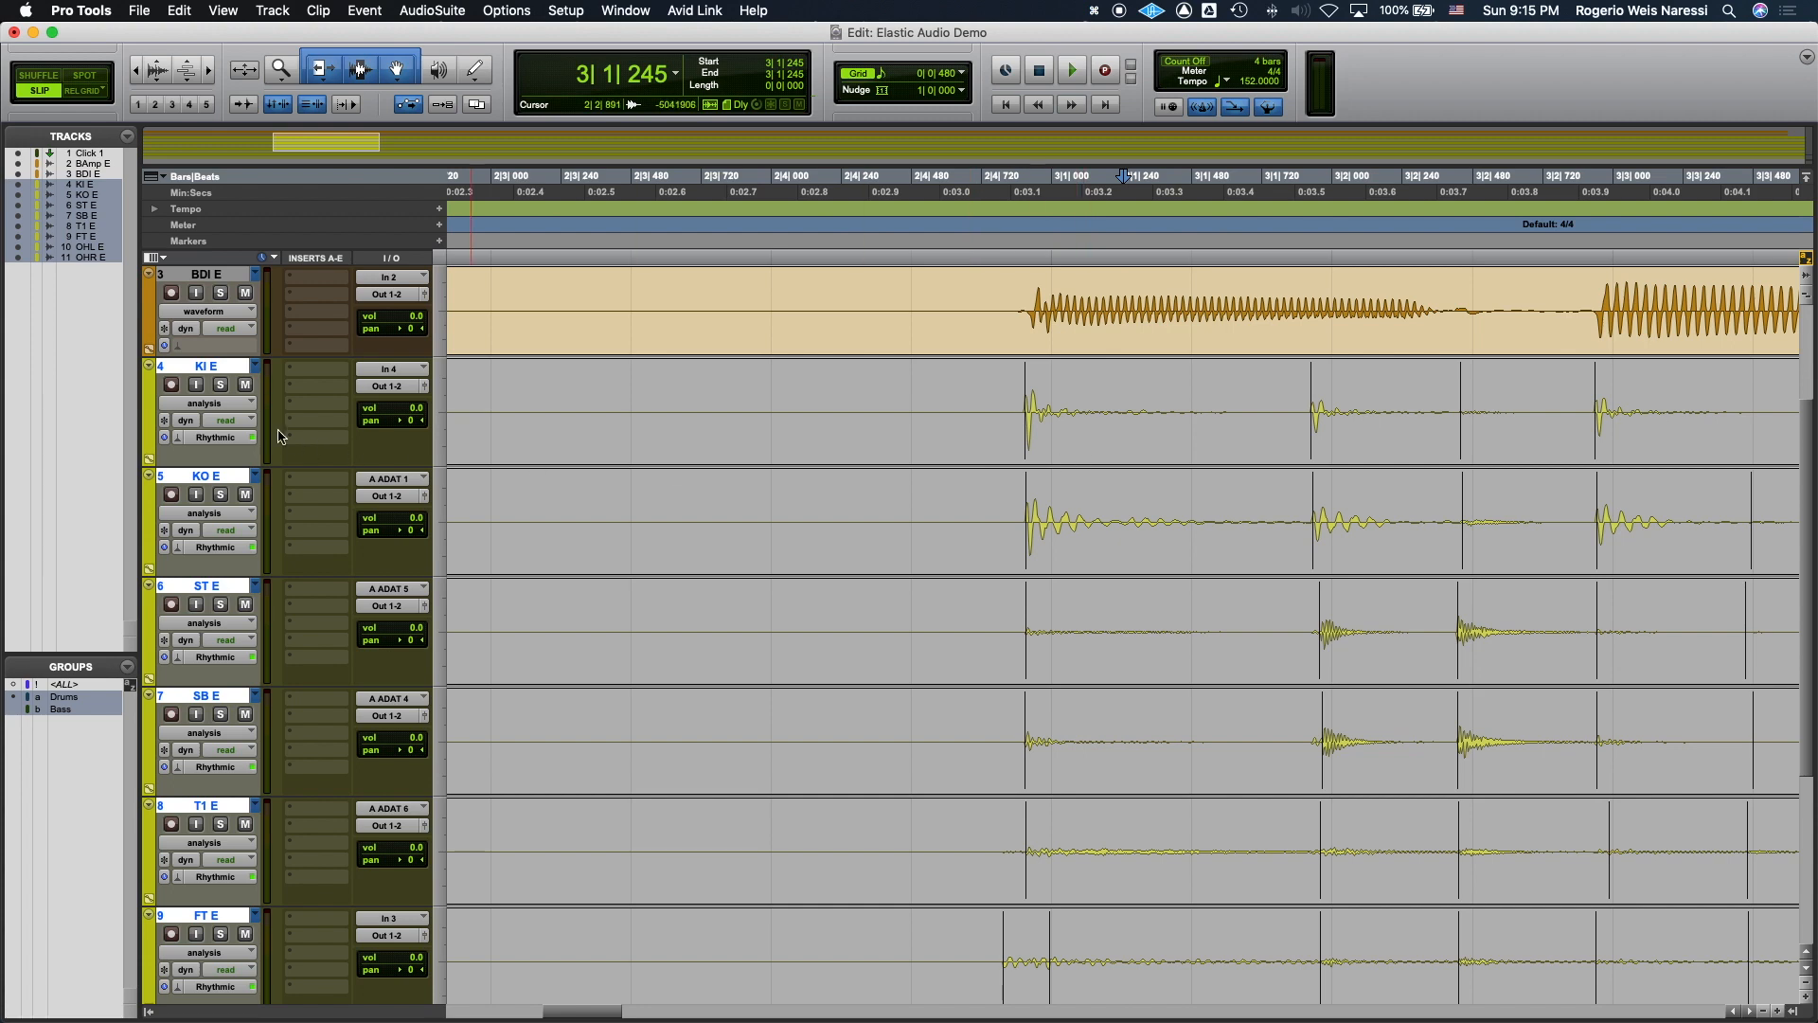
# - Switch the drum tracks' view to Warp and zoom out the timeline
pyautogui.click(205, 405)
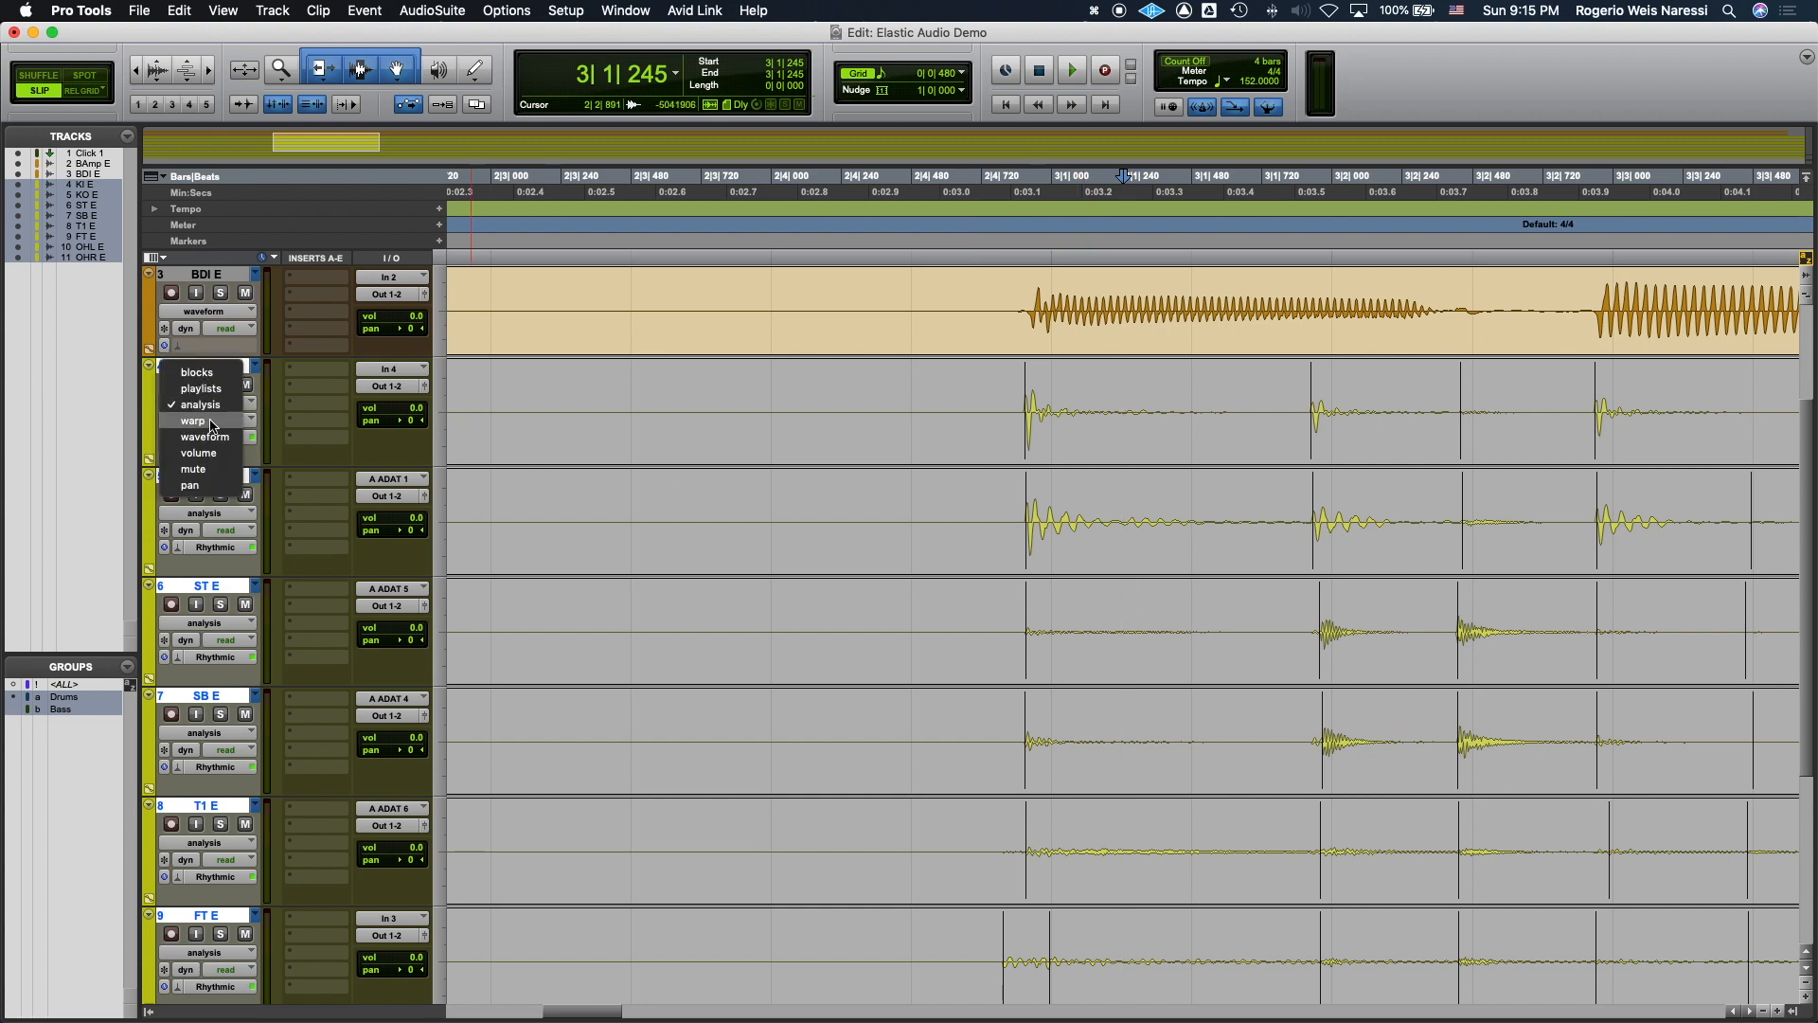
pyautogui.click(210, 423)
pyautogui.press('super+bracketleft')
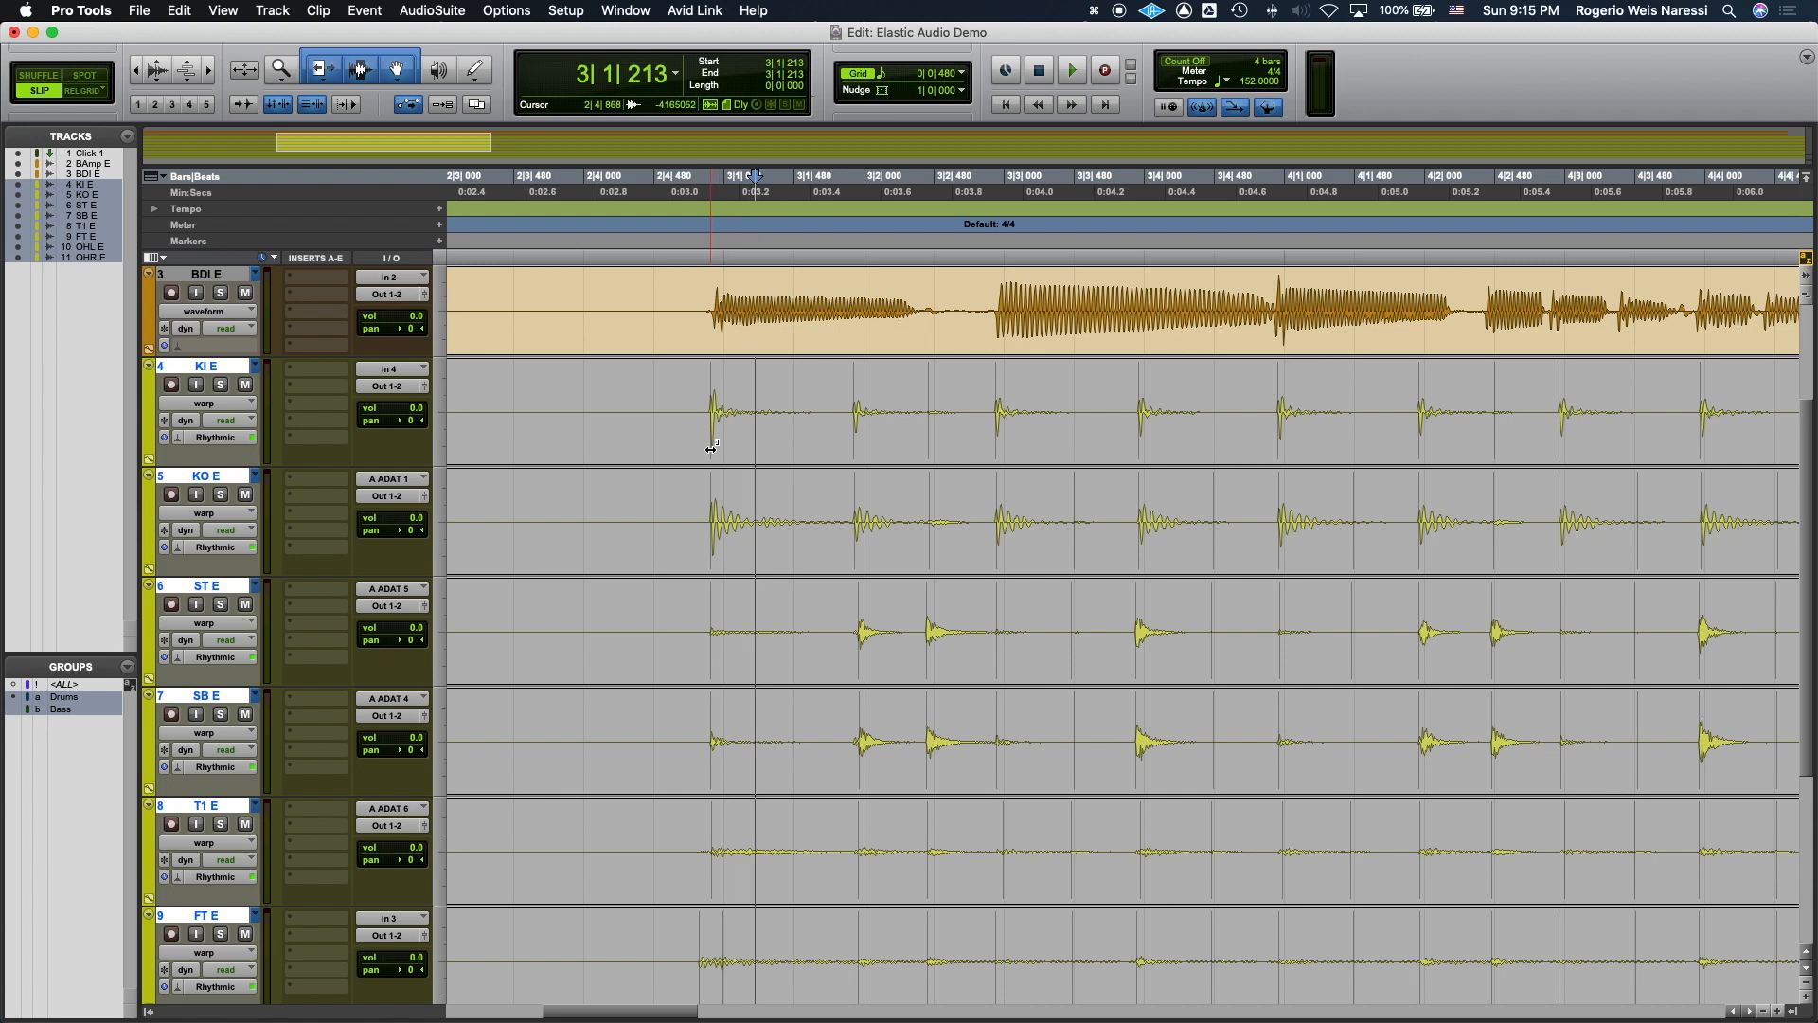
pyautogui.press('t')
pyautogui.press('t')
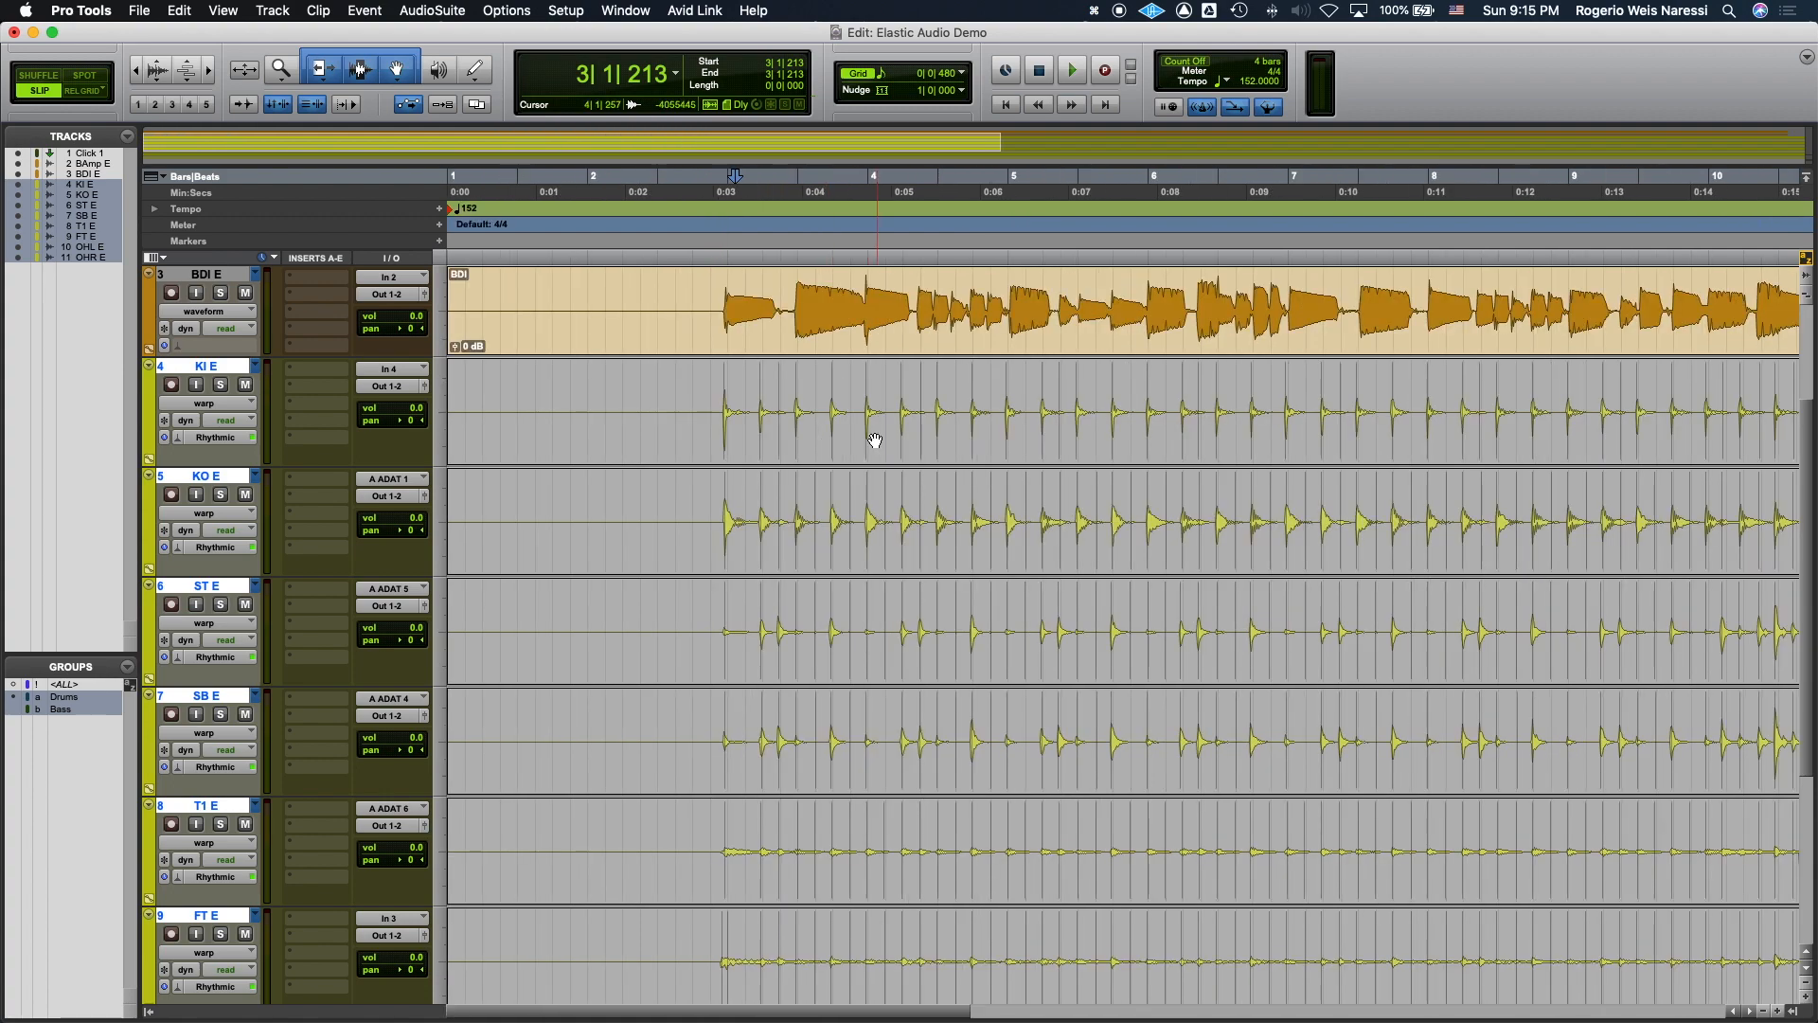
# - Drag a warp marker to stretch the drum audio later, then view bars 1–20
pyautogui.hscroll(1, 869, 435)
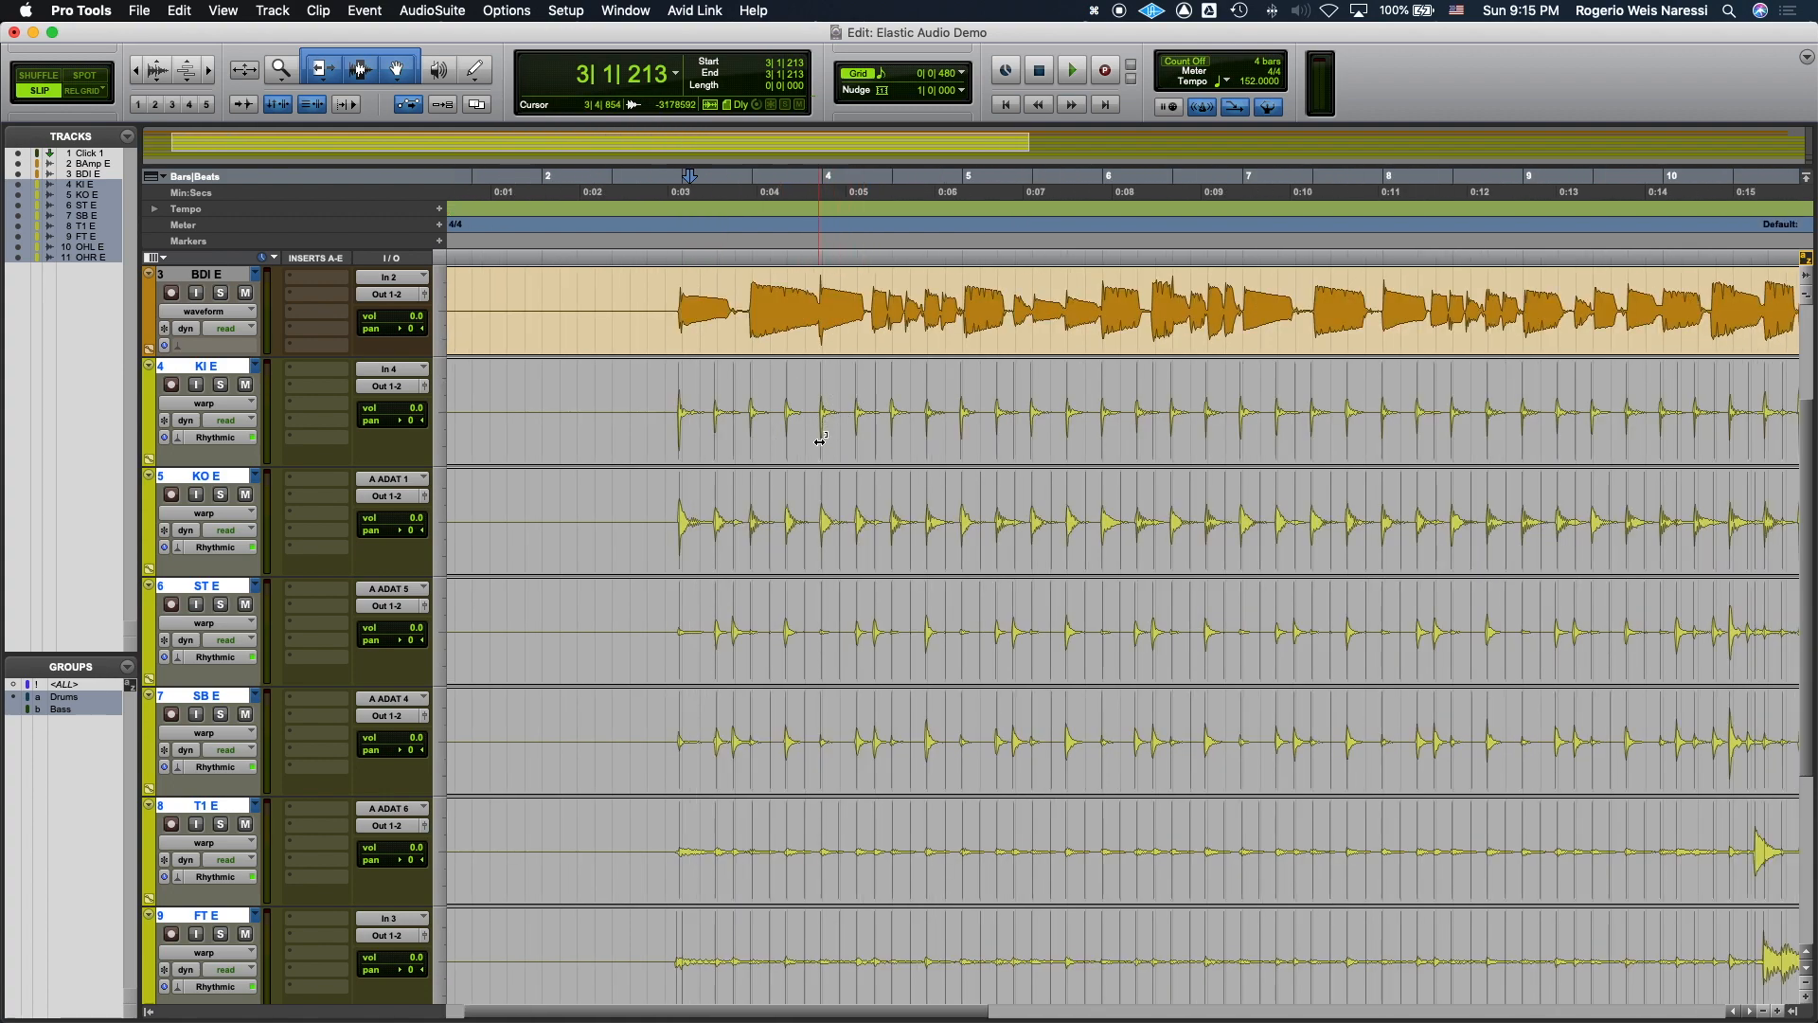
pyautogui.moveTo(817, 438); pyautogui.dragTo(1179, 433)
pyautogui.hscroll(1, 1168, 446)
pyautogui.press('t')
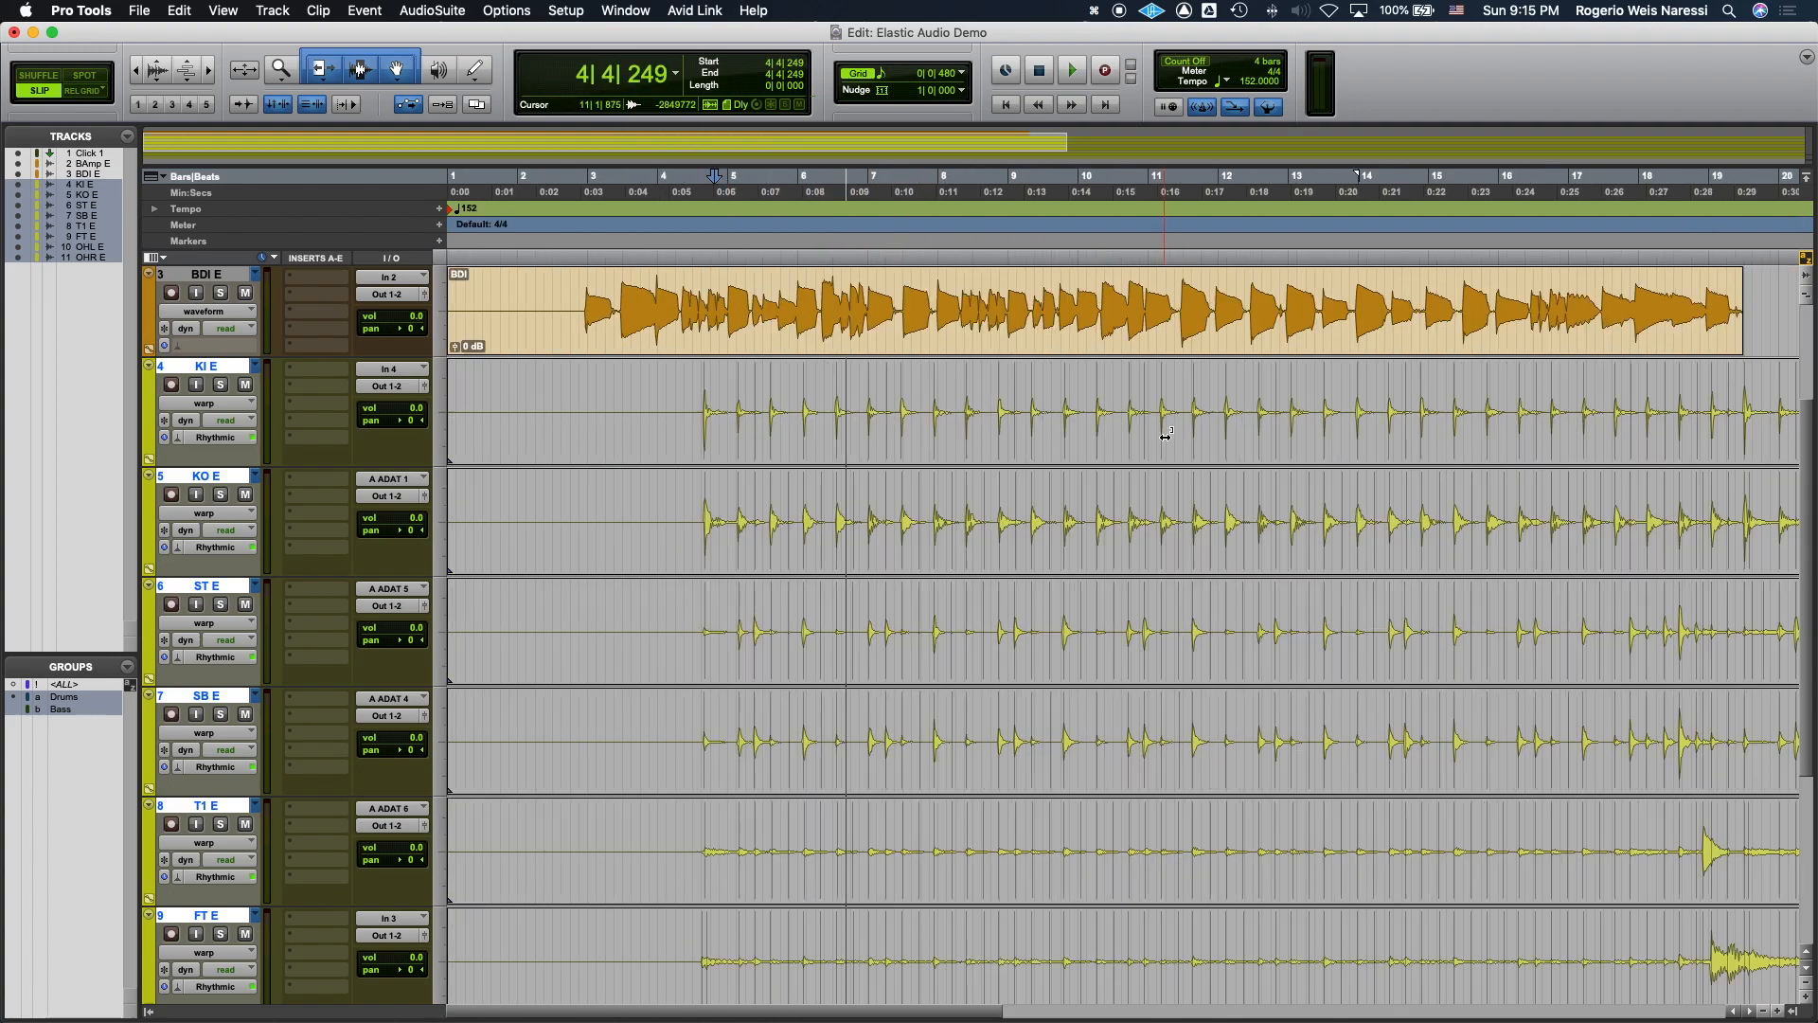
pyautogui.scroll(3, 1165, 436)
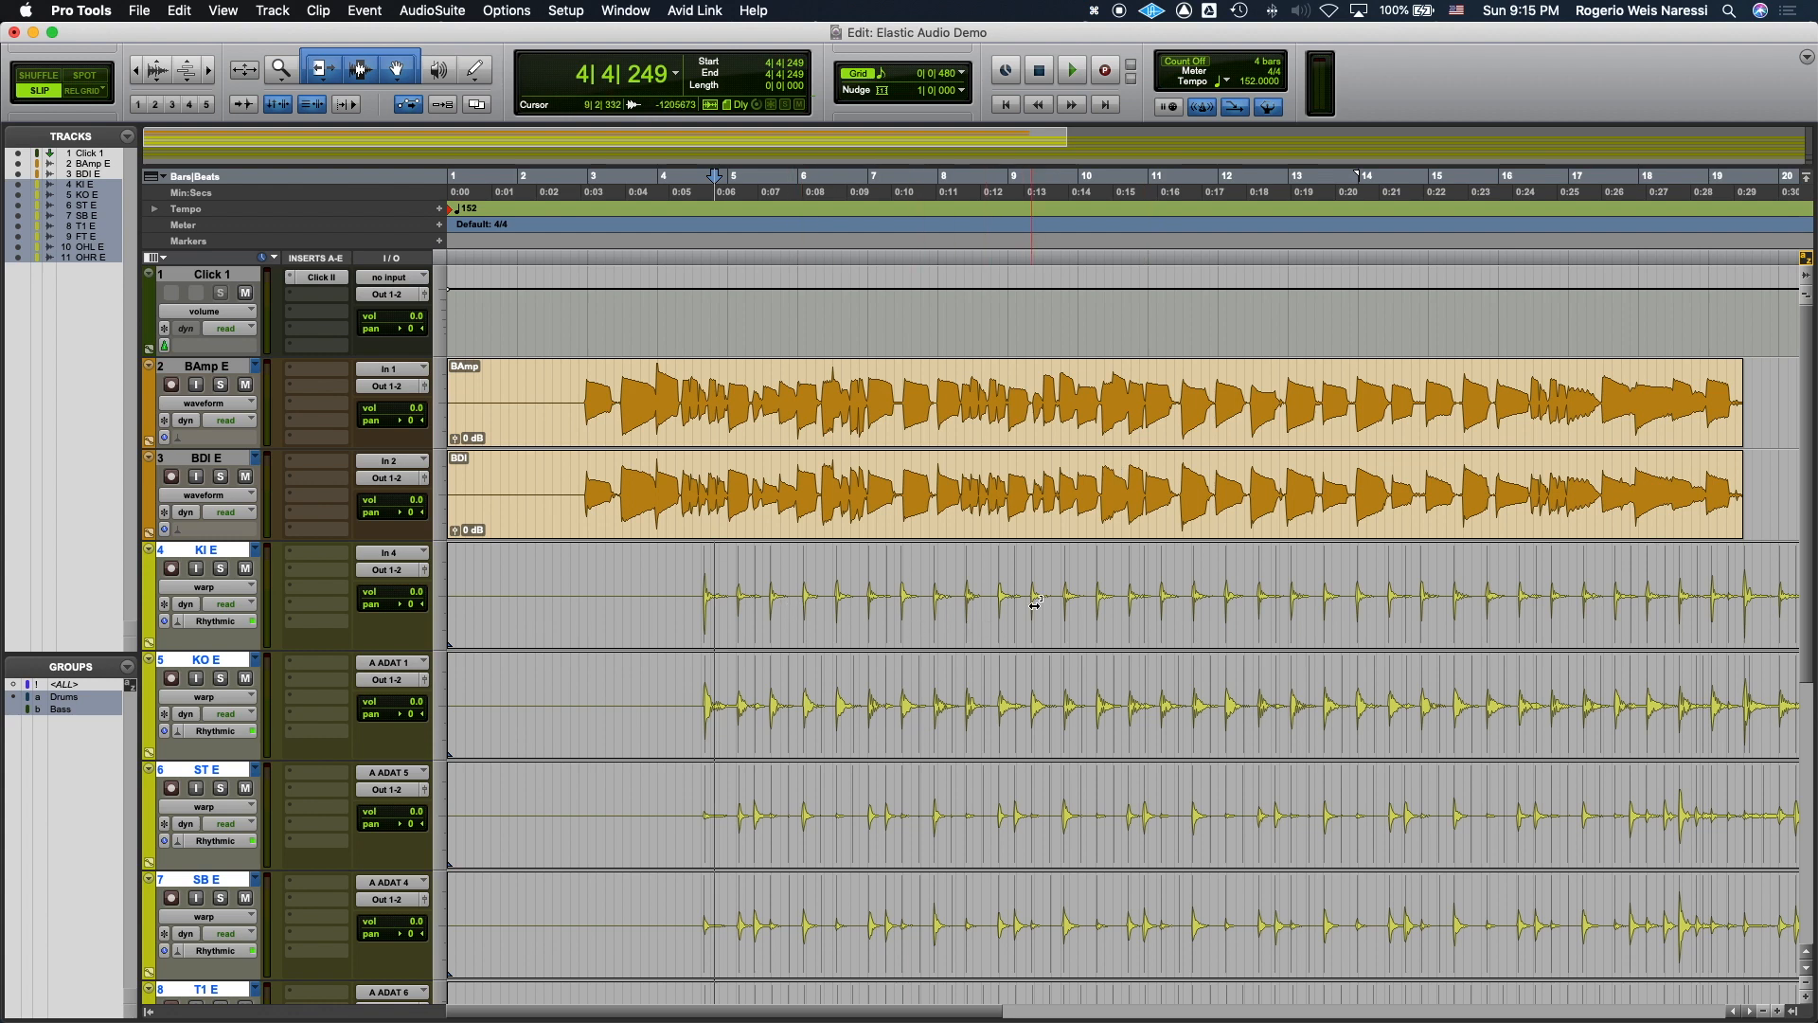
# - Mute Click 1 and the bass tracks, audition the warped drums, then undo the stretch
pyautogui.click(245, 294)
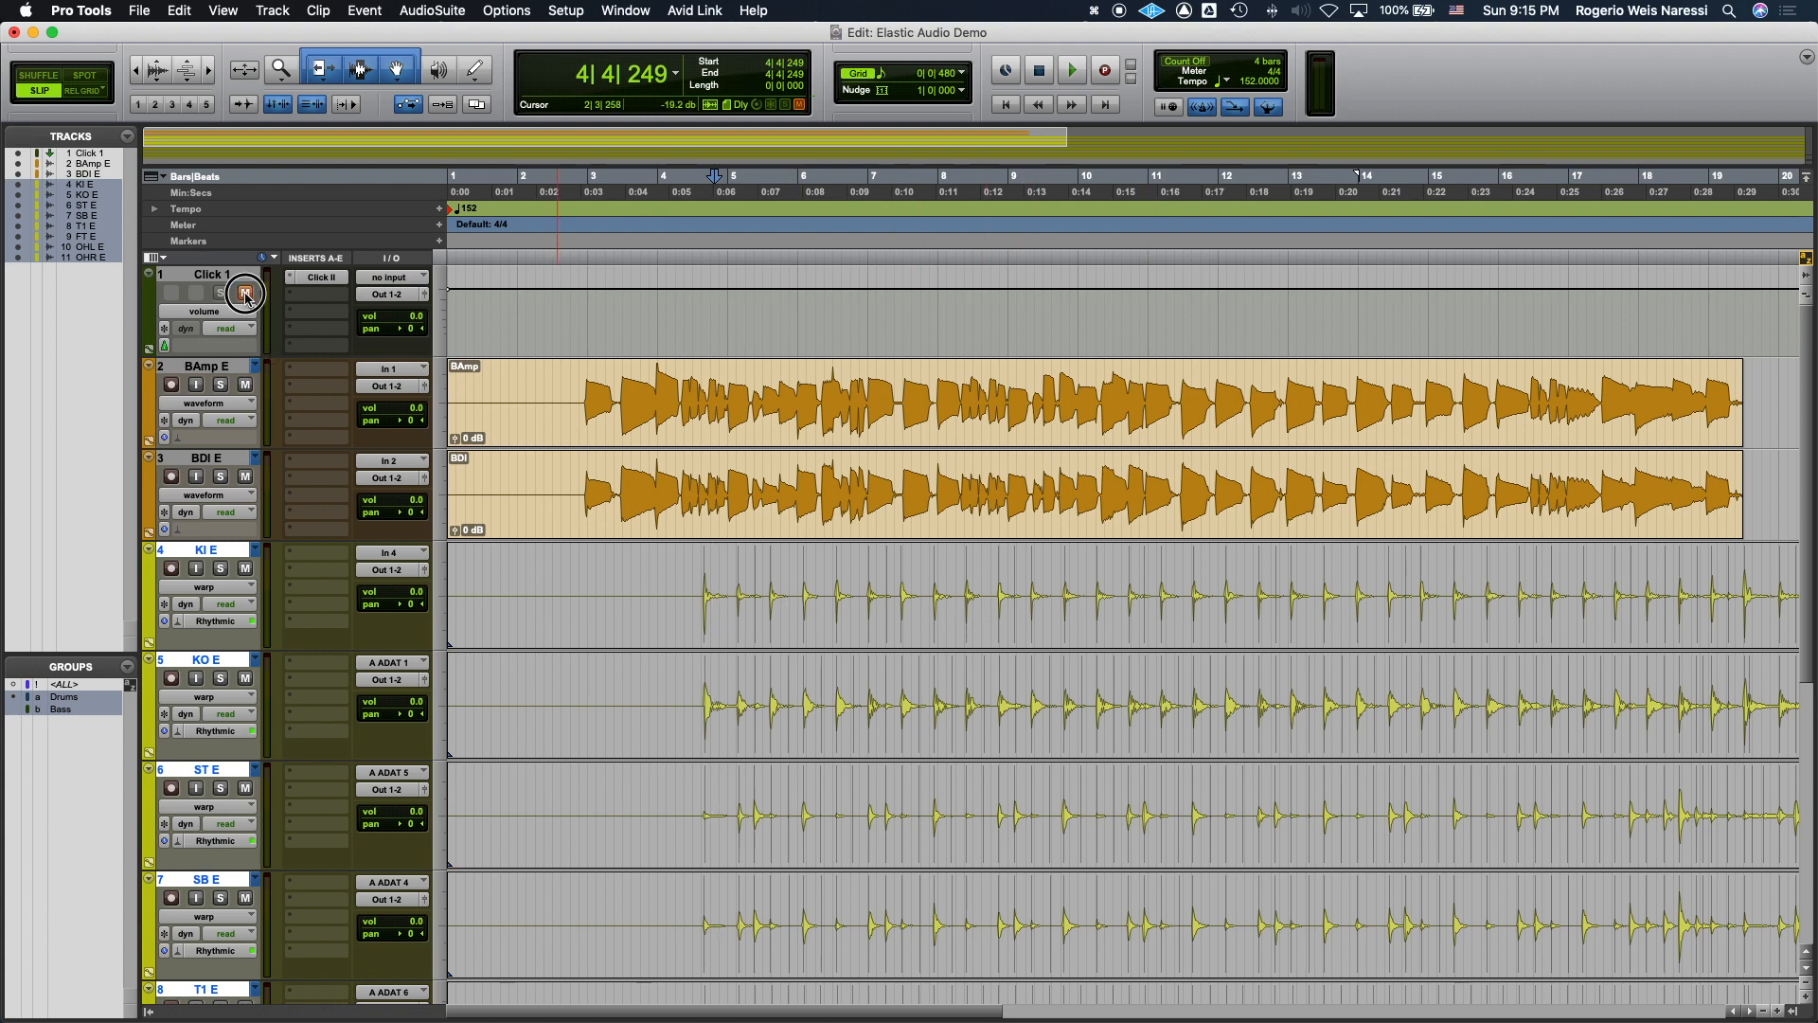
pyautogui.click(245, 384)
pyautogui.press('space')
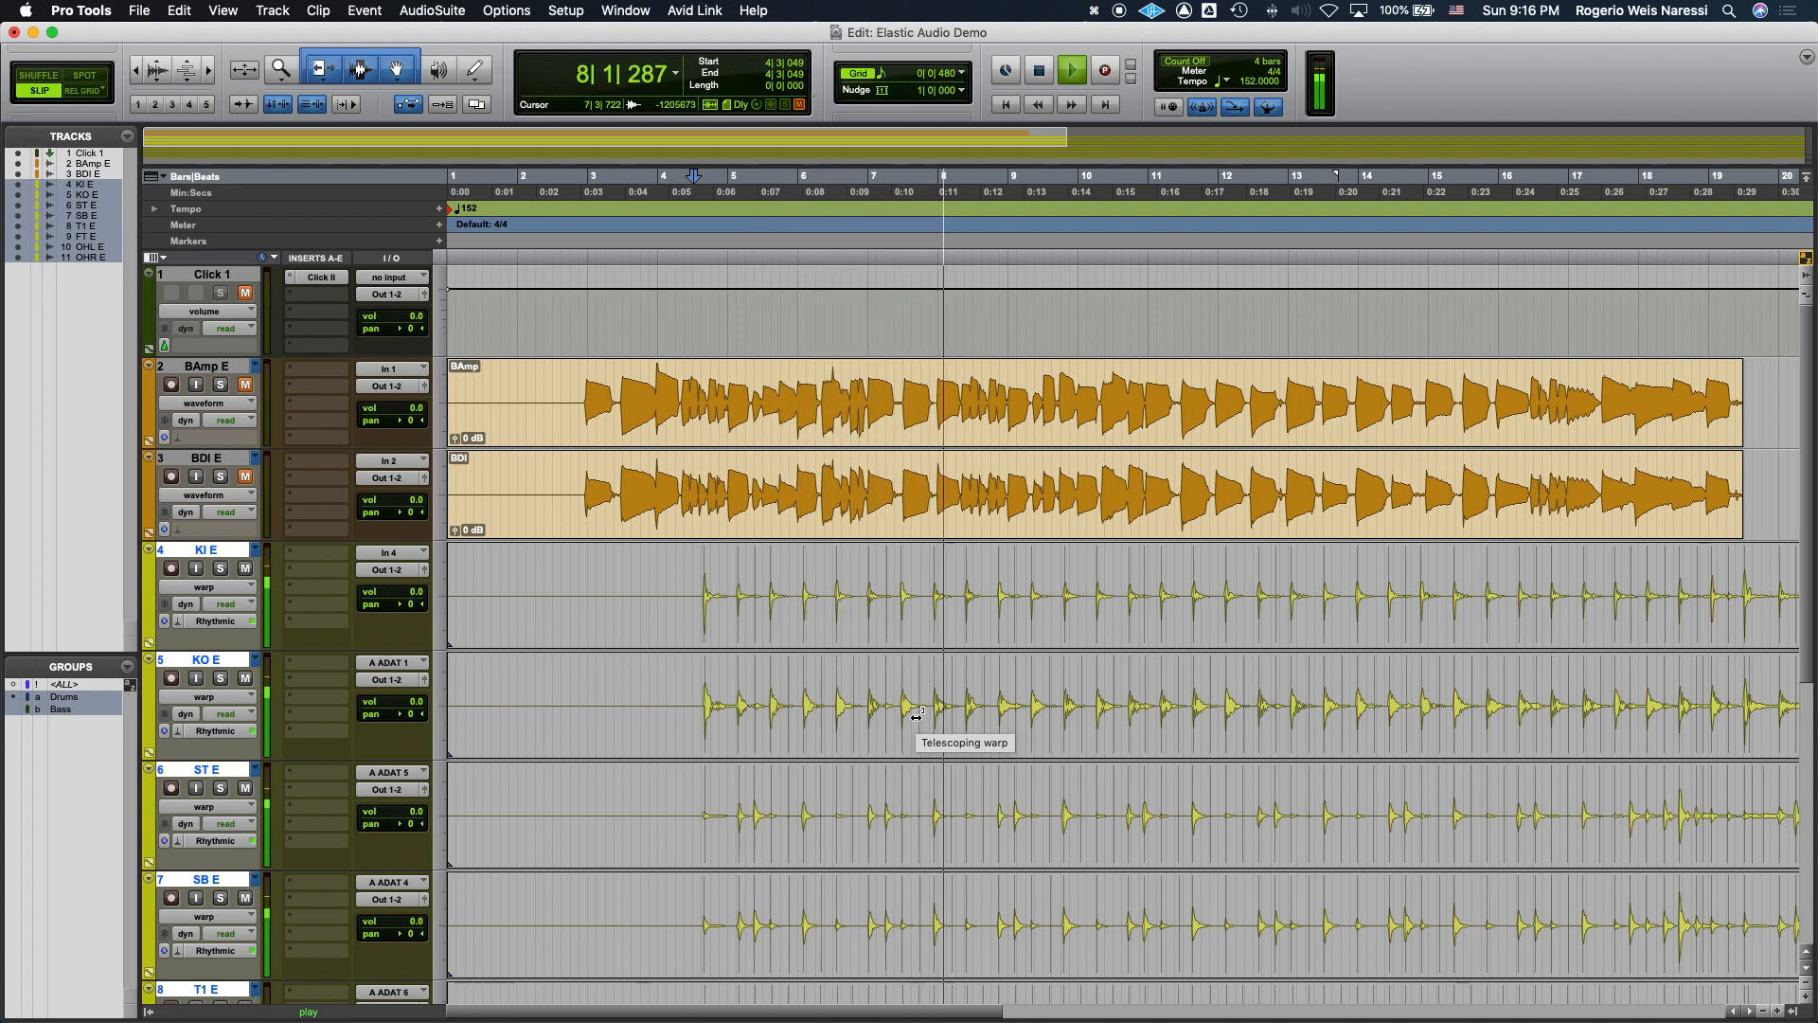
pyautogui.press('space')
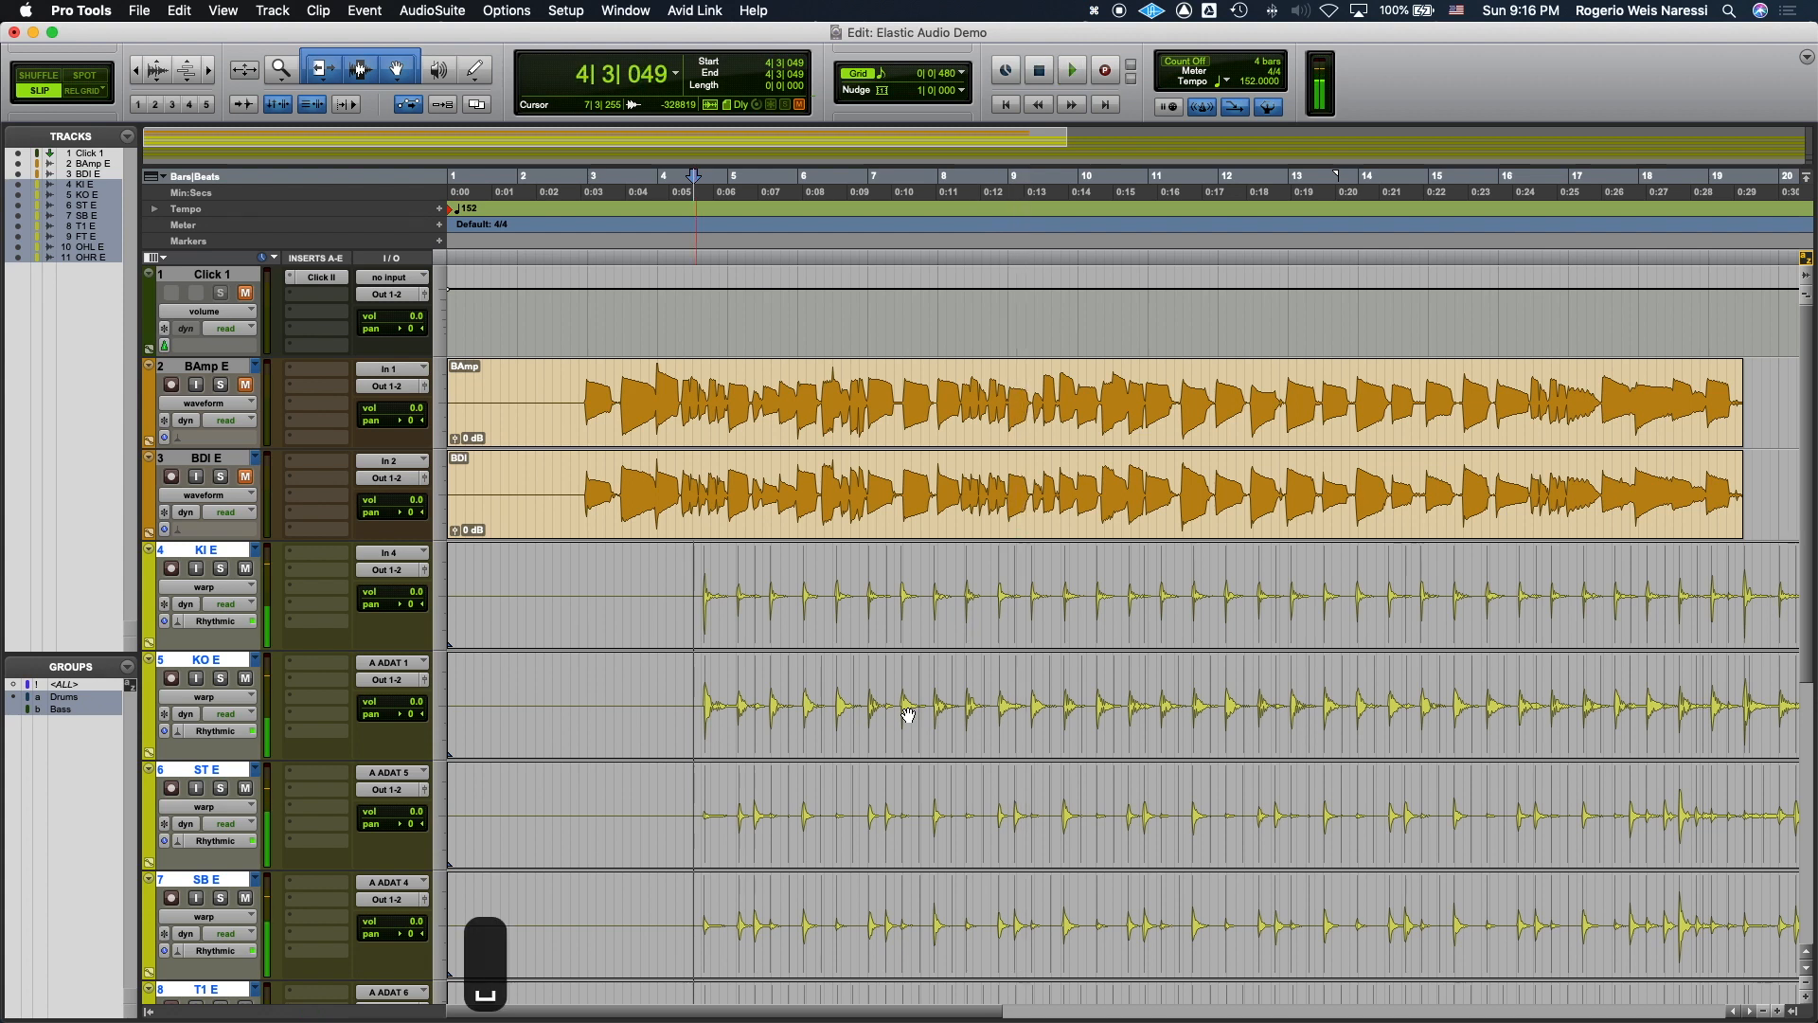
pyautogui.press('super+z')
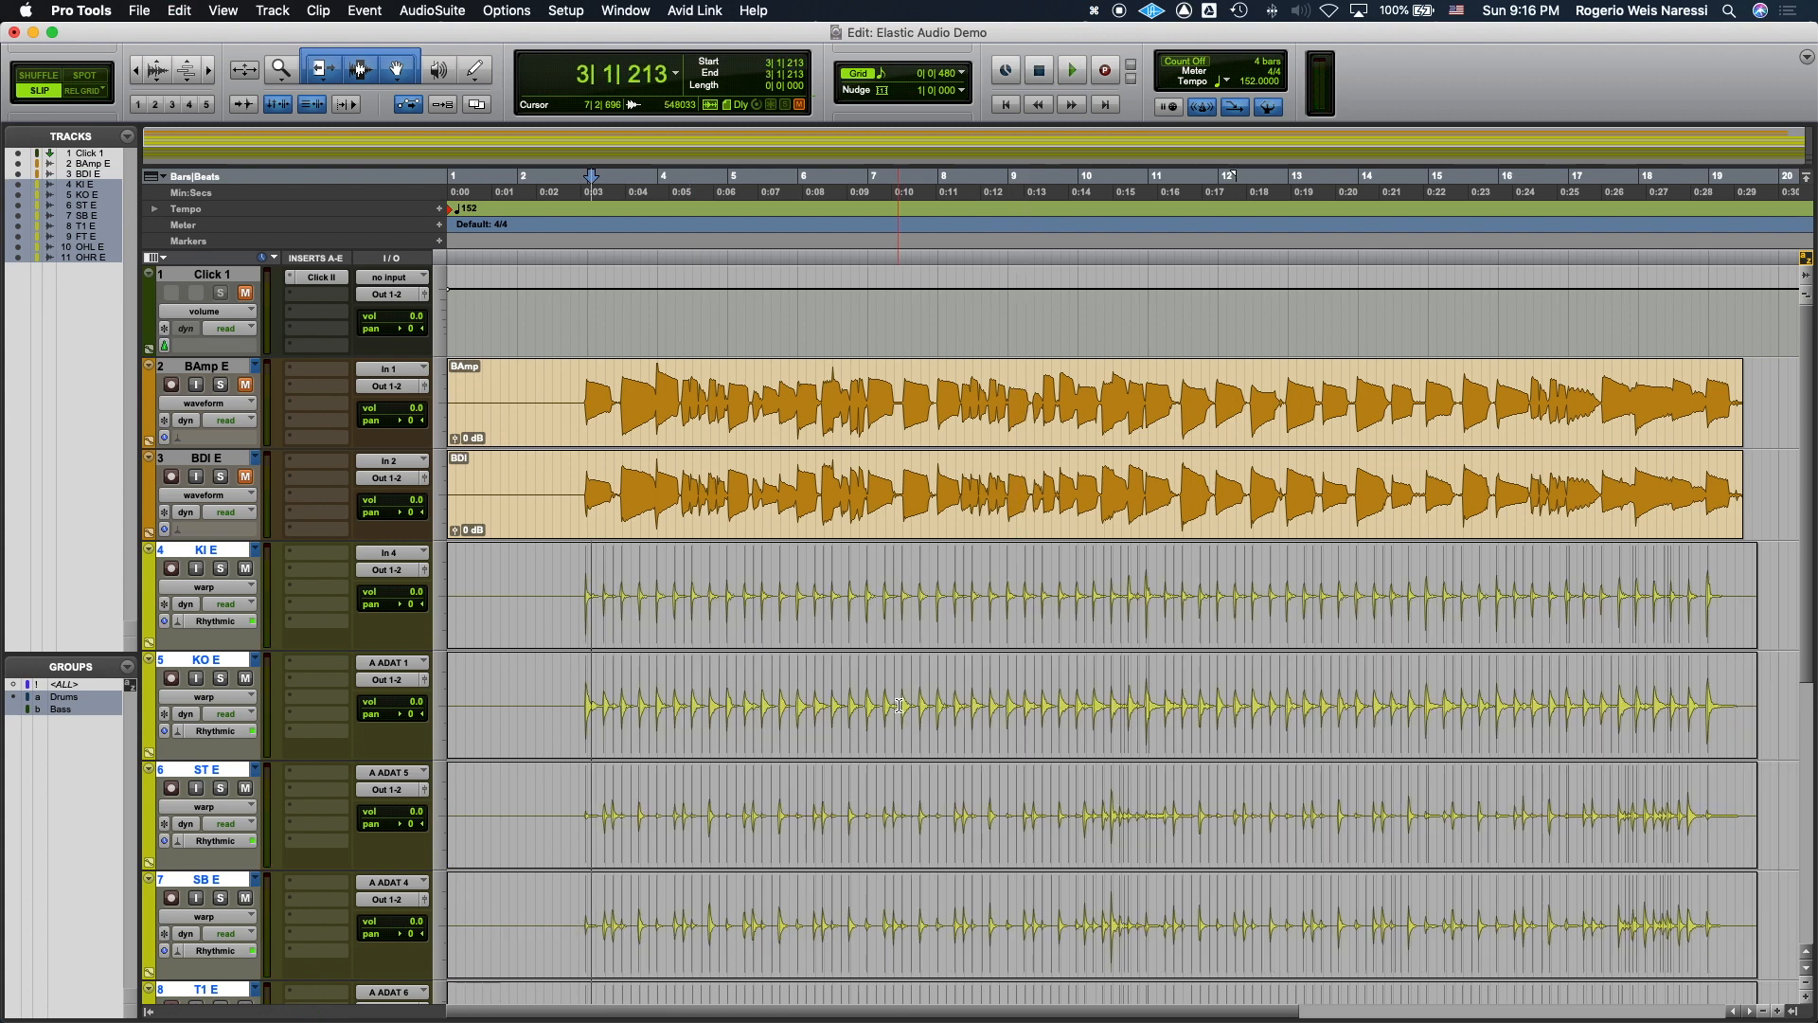
pyautogui.hscroll(2, 901, 710)
# - Zoom in around 4|2|127 and try two small drum warp drags, undoing each
pyautogui.hscroll(-2, 904, 717)
pyautogui.click(677, 559)
pyautogui.press('t')
pyautogui.press('t')
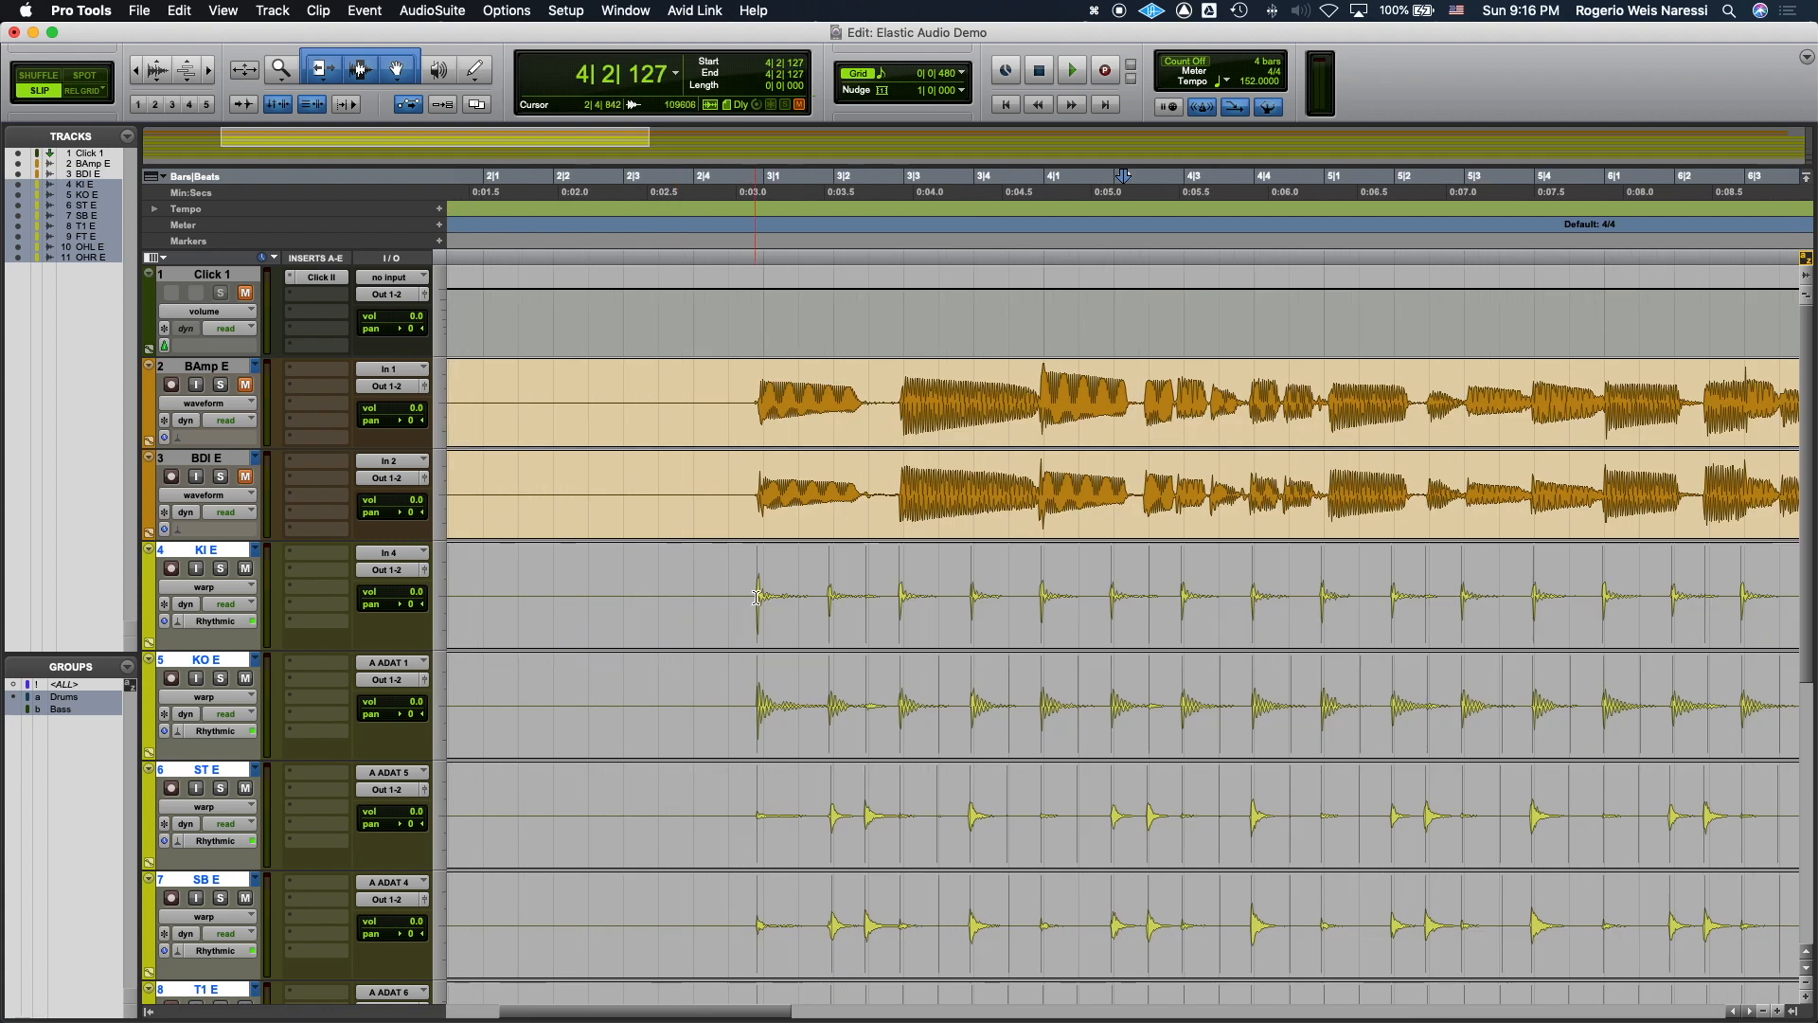
pyautogui.hscroll(3, 754, 596)
pyautogui.press('r')
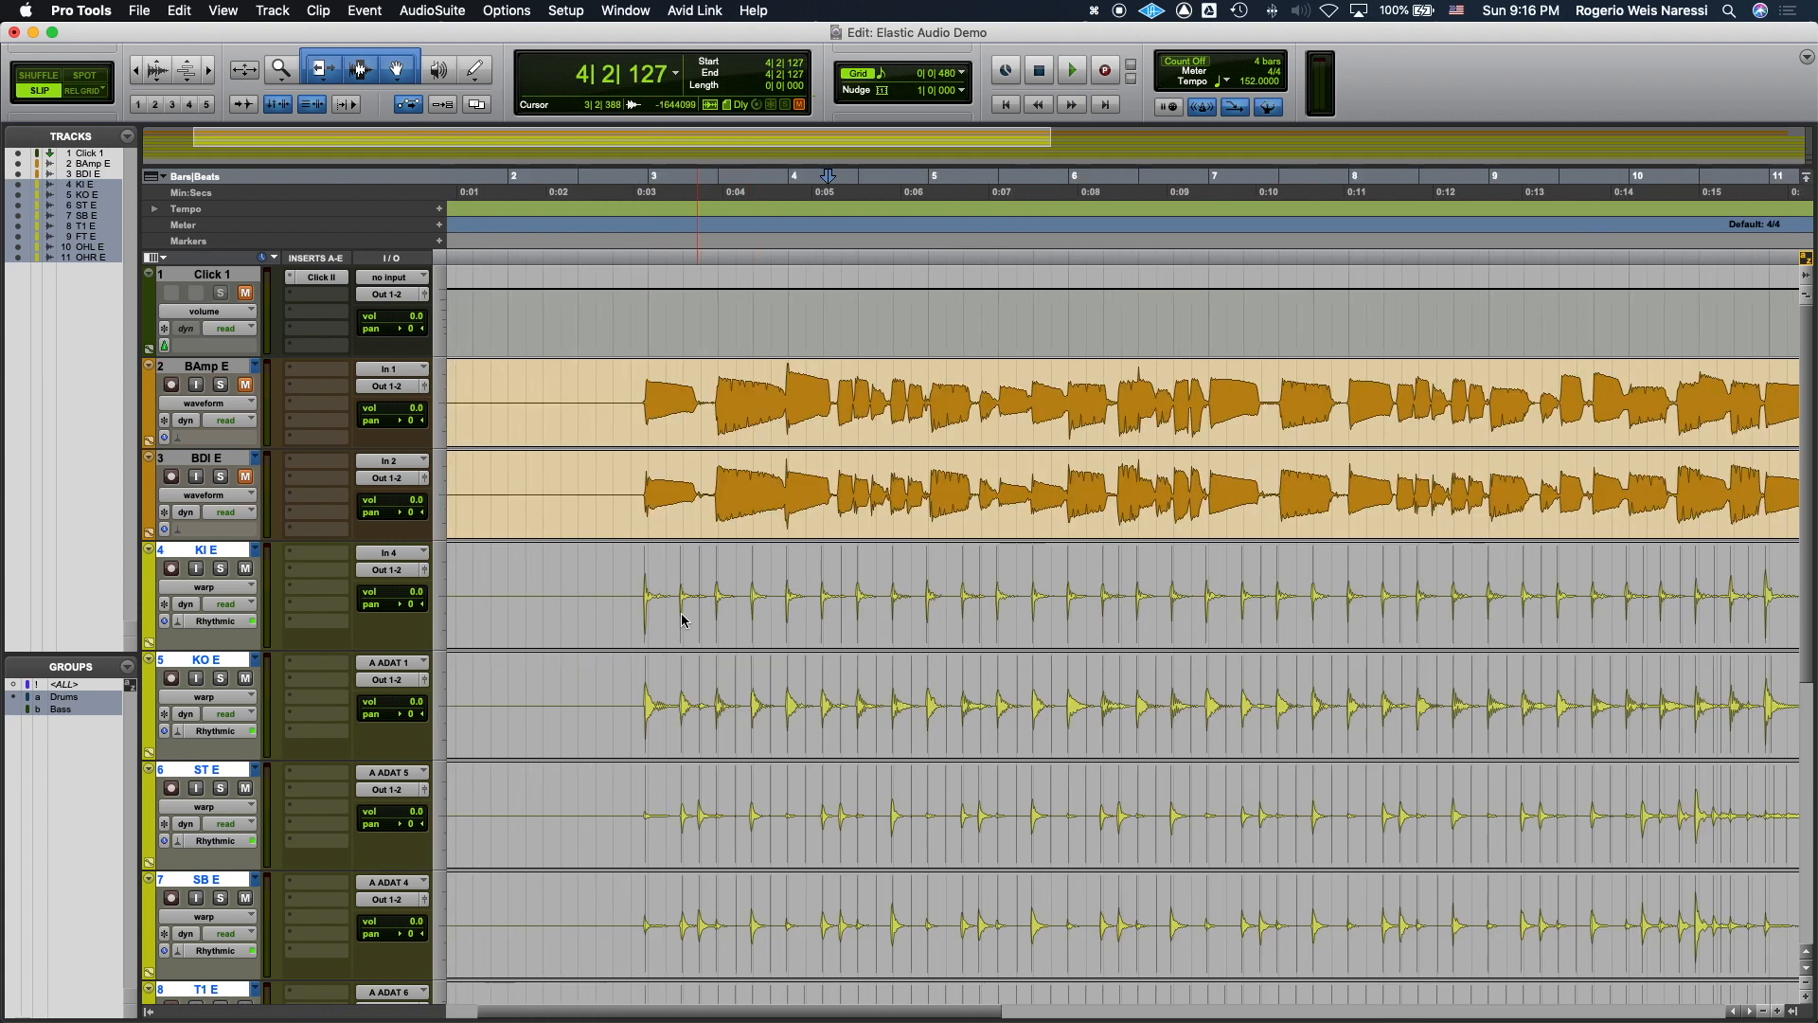
pyautogui.press('t')
pyautogui.press('t')
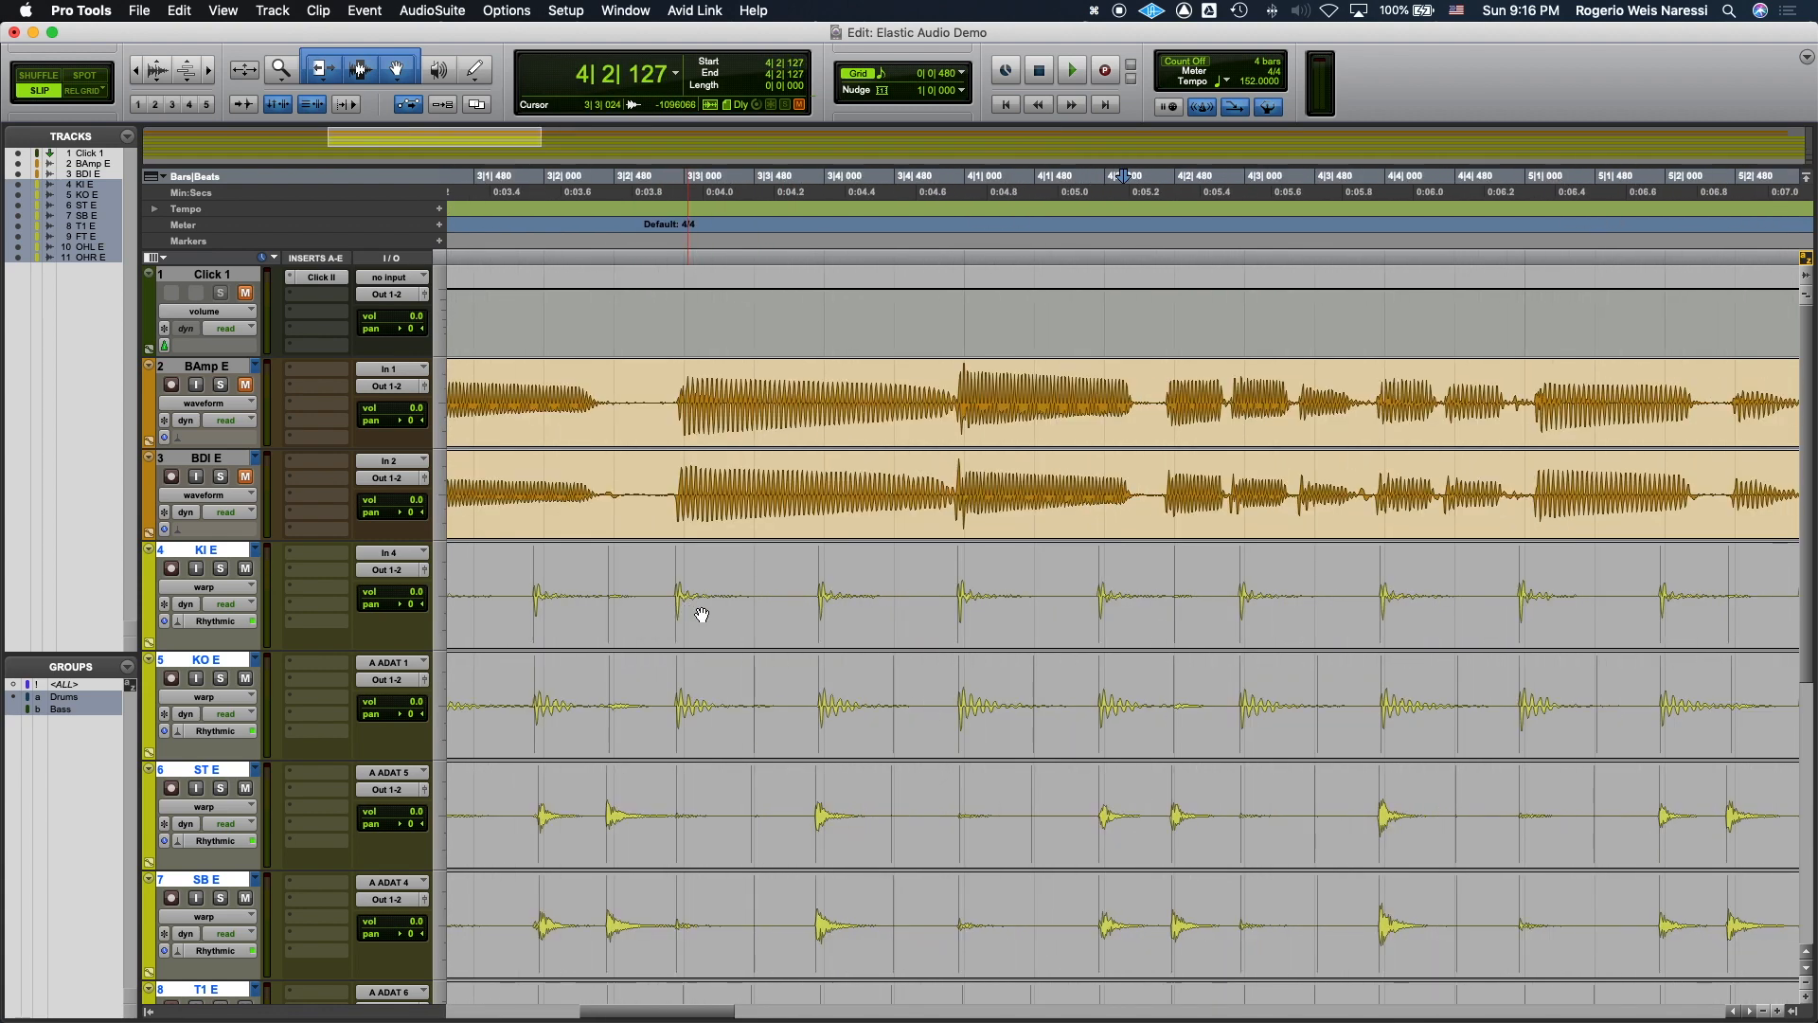
pyautogui.hscroll(-4, 740, 613)
pyautogui.hscroll(2, 966, 604)
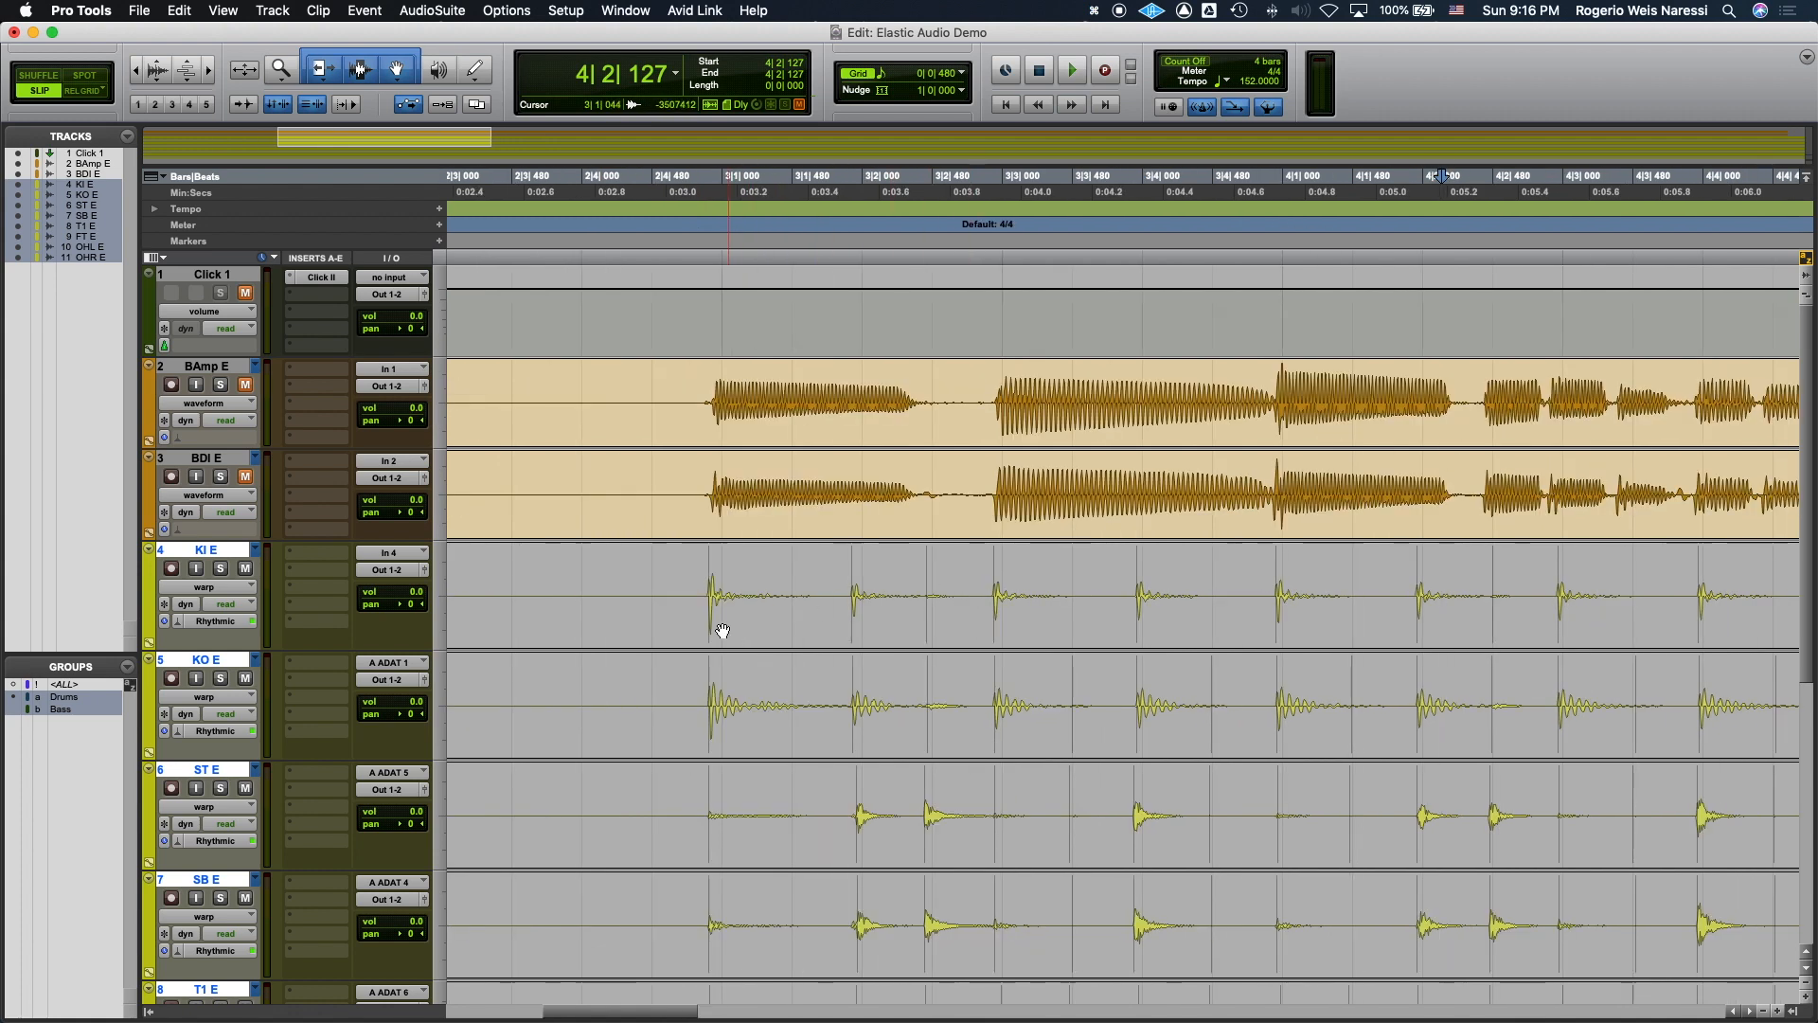
pyautogui.moveTo(709, 622); pyautogui.dragTo(722, 622)
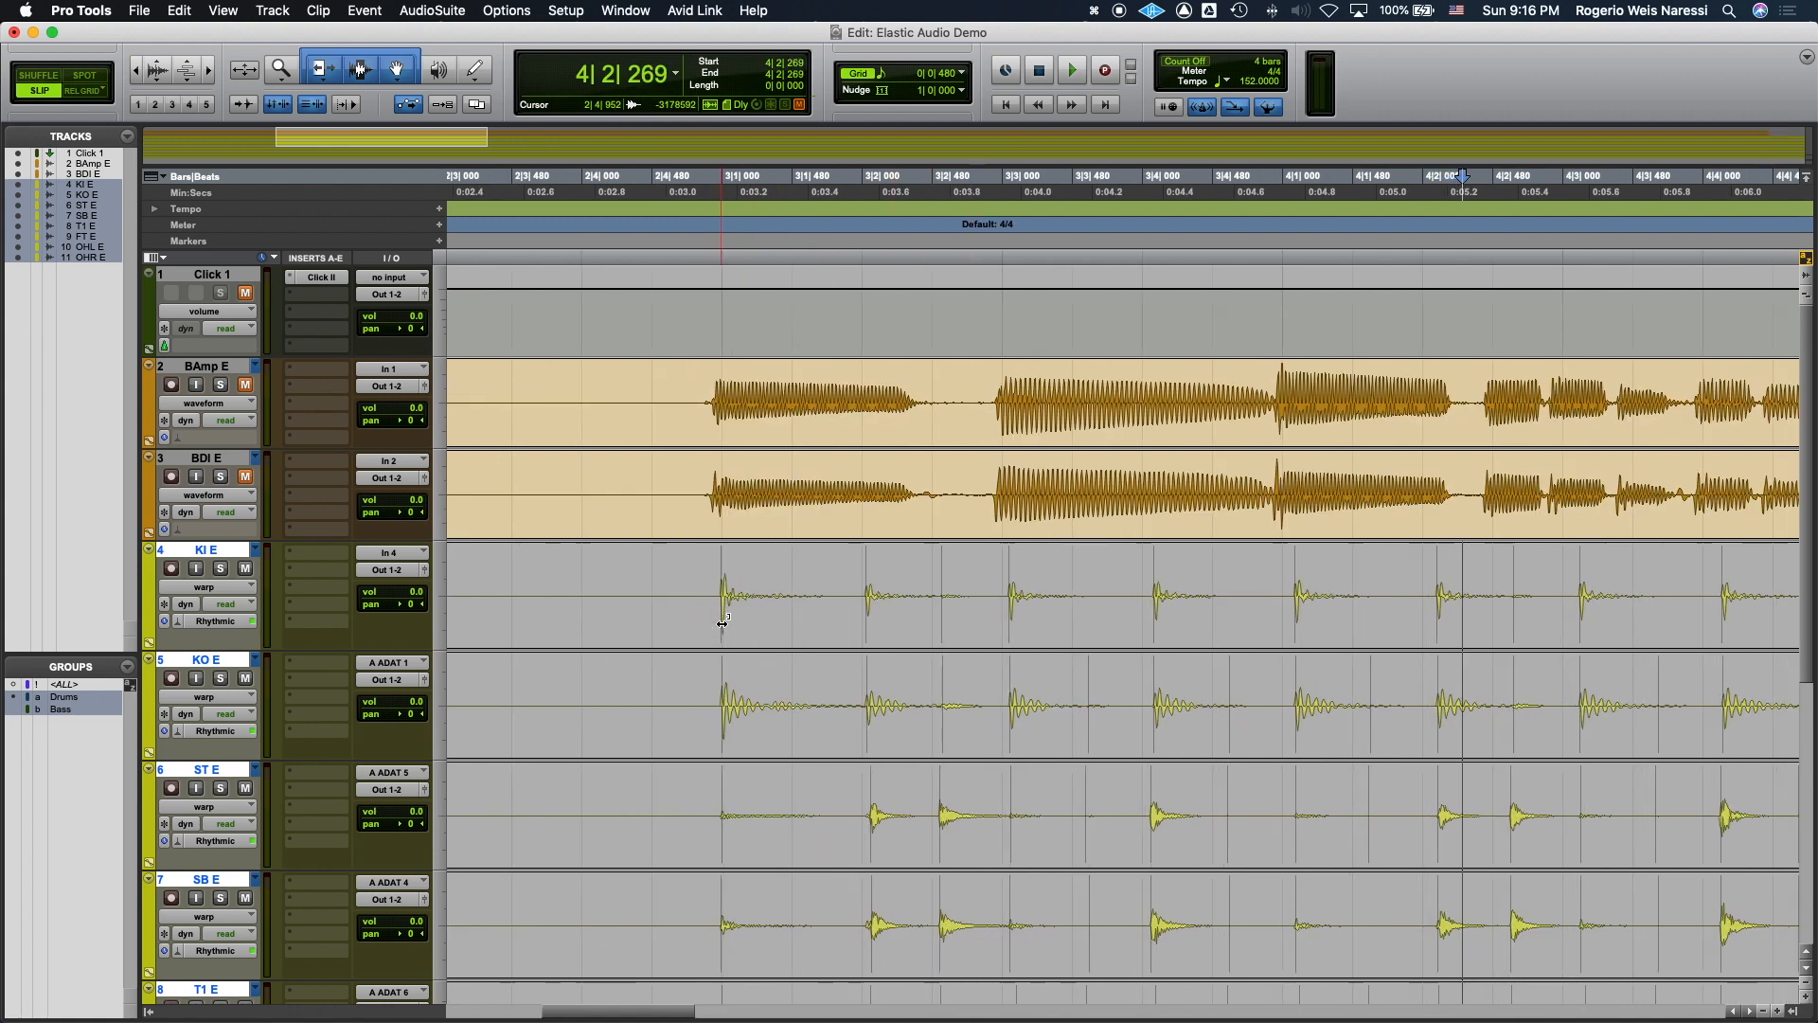
pyautogui.press('super+z')
pyautogui.press('super+z')
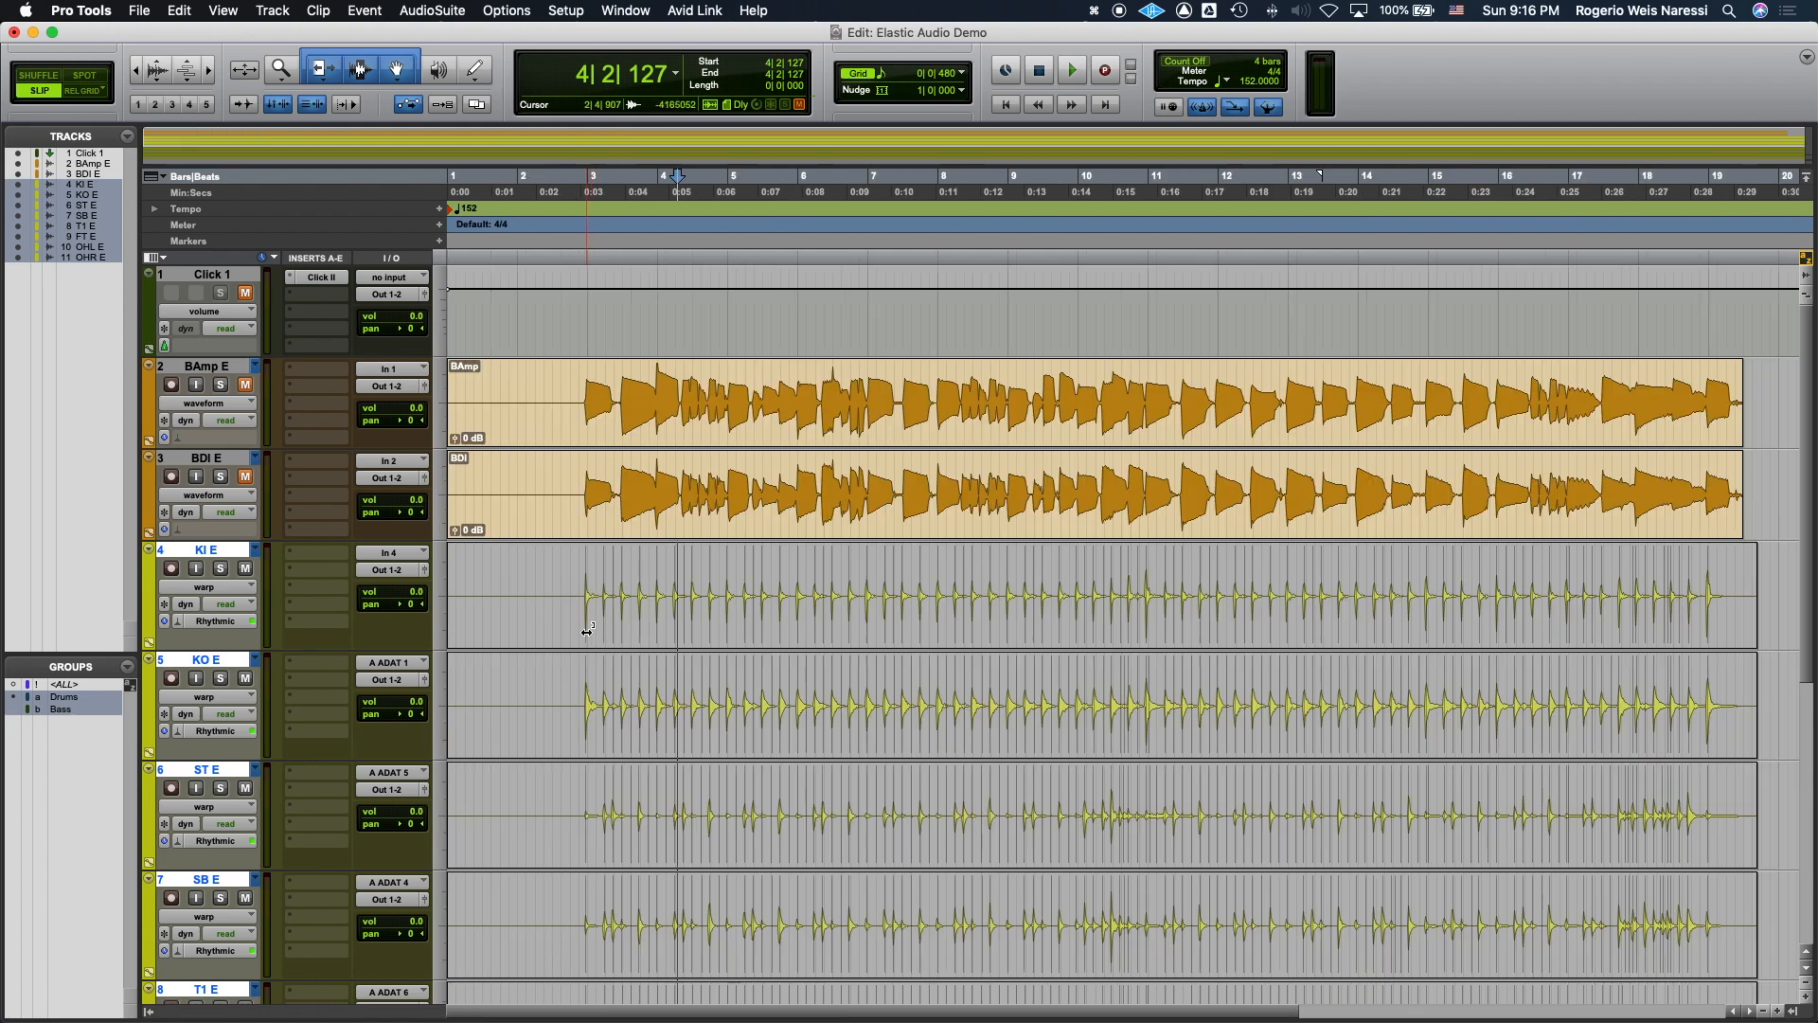
pyautogui.moveTo(584, 630); pyautogui.dragTo(589, 629)
pyautogui.press('super+z')
# - Add warp markers on the first hit at bar 3 and on a later hit near bar 11
pyautogui.click(609, 562)
pyautogui.press('t')
pyautogui.press('t')
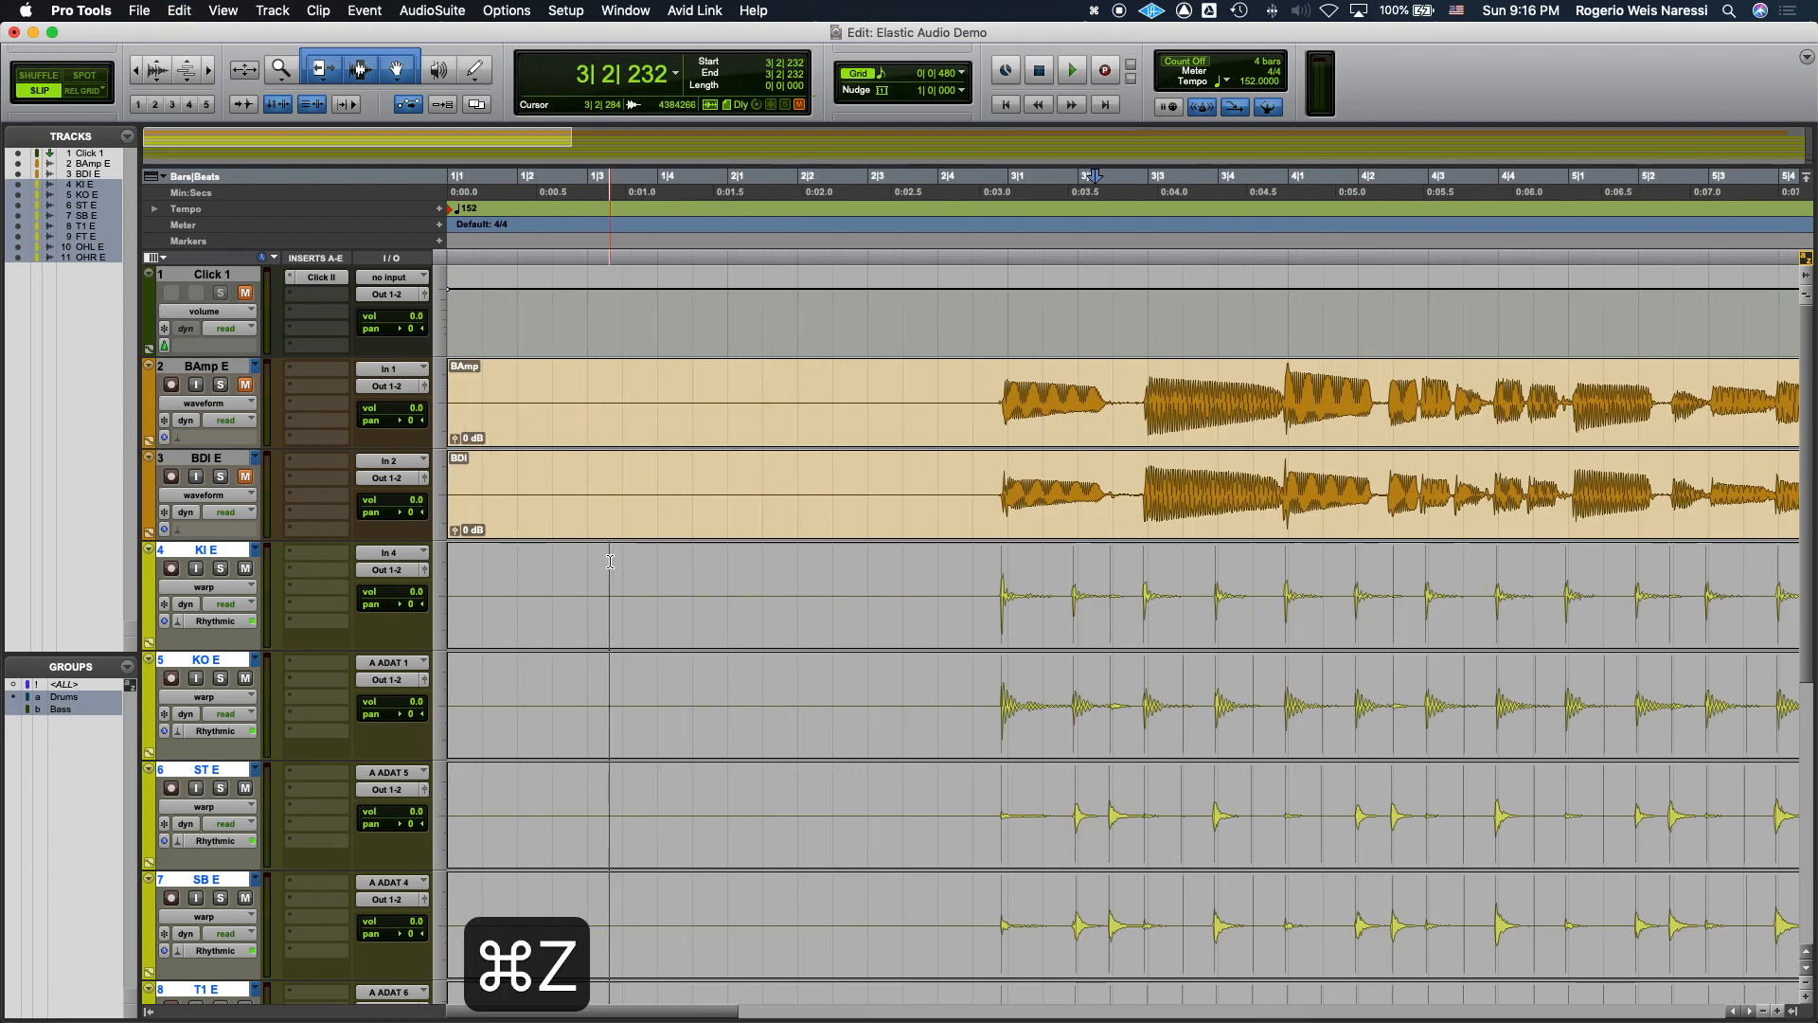
pyautogui.press('t')
pyautogui.hscroll(1, 777, 634)
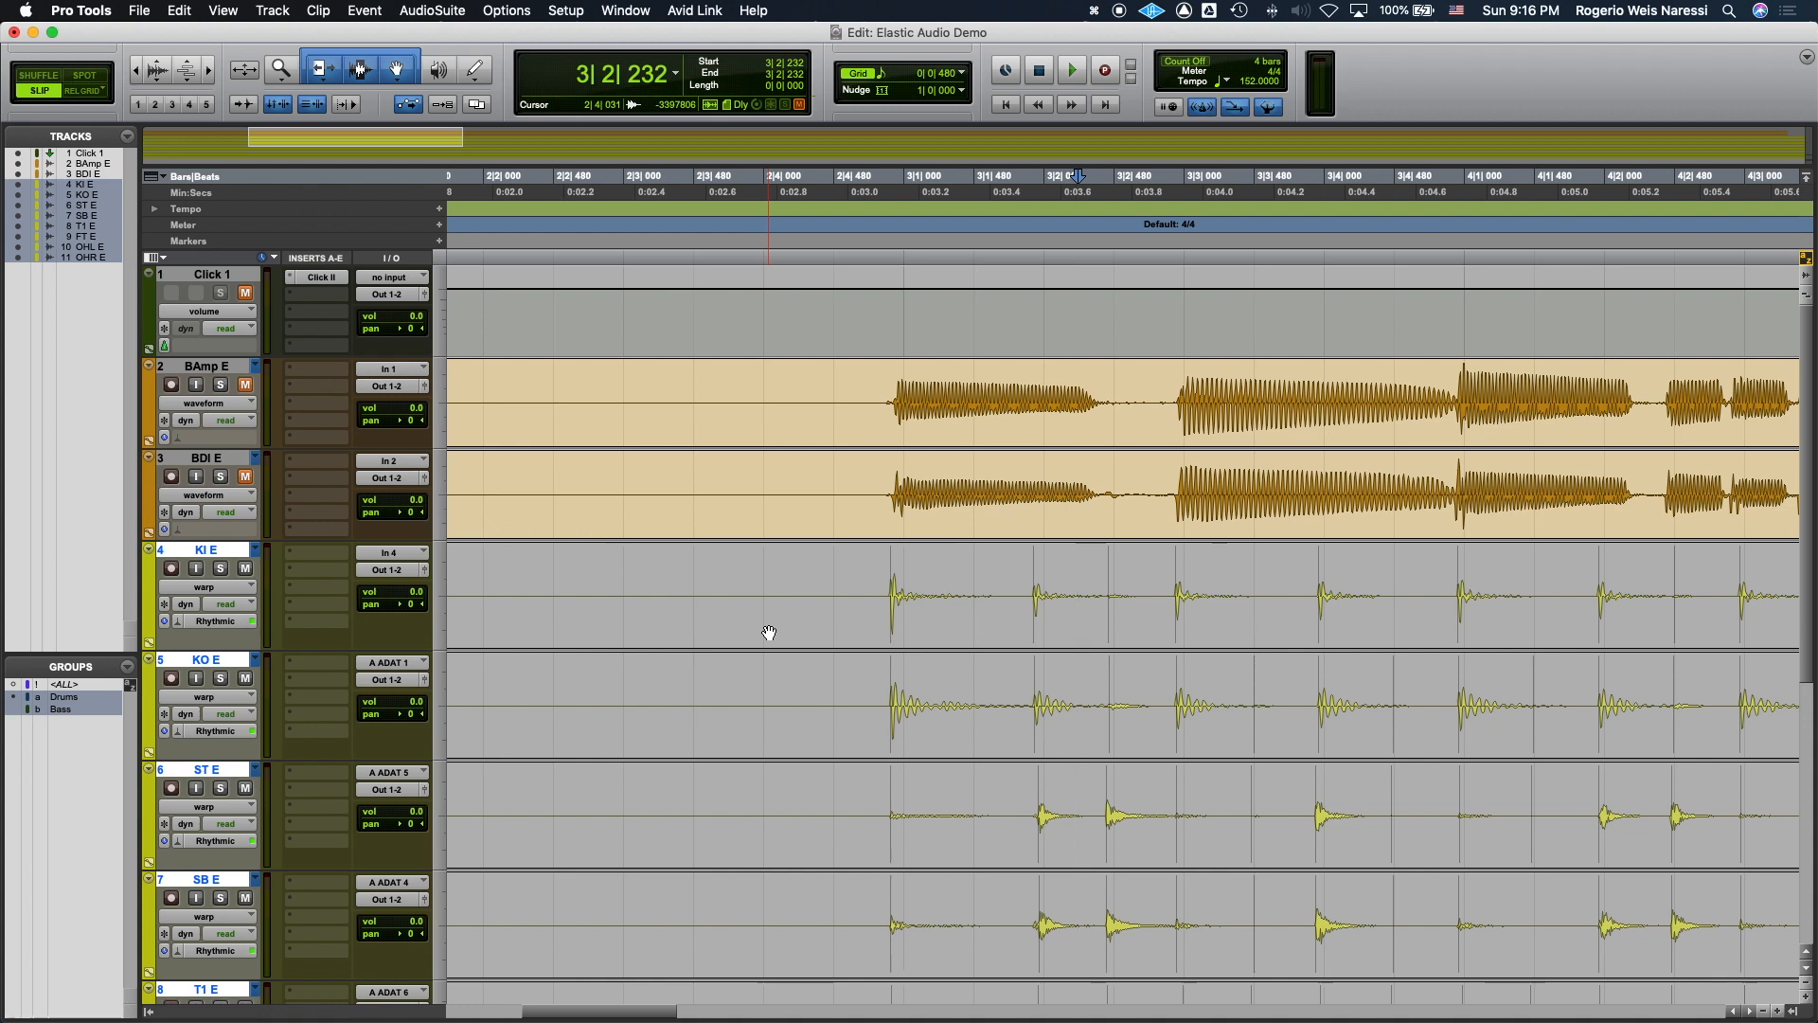
pyautogui.press('r')
pyautogui.press('r')
pyautogui.press('r')
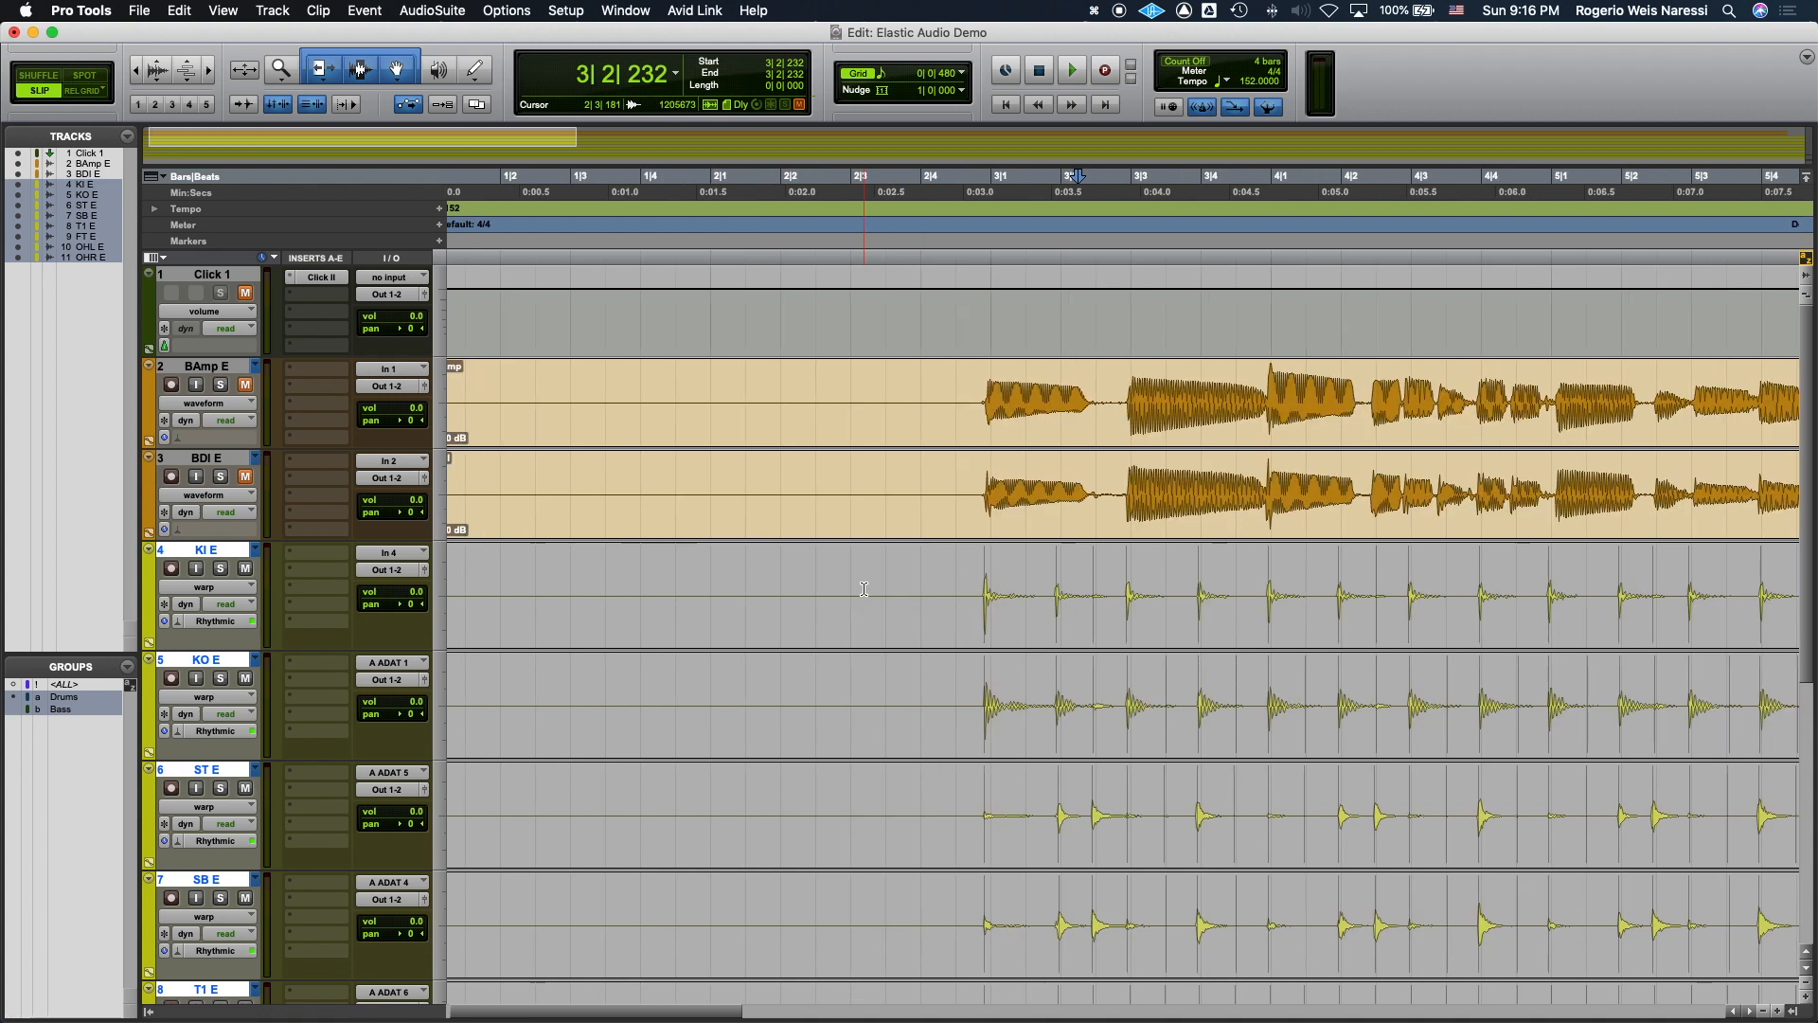
pyautogui.click(722, 626)
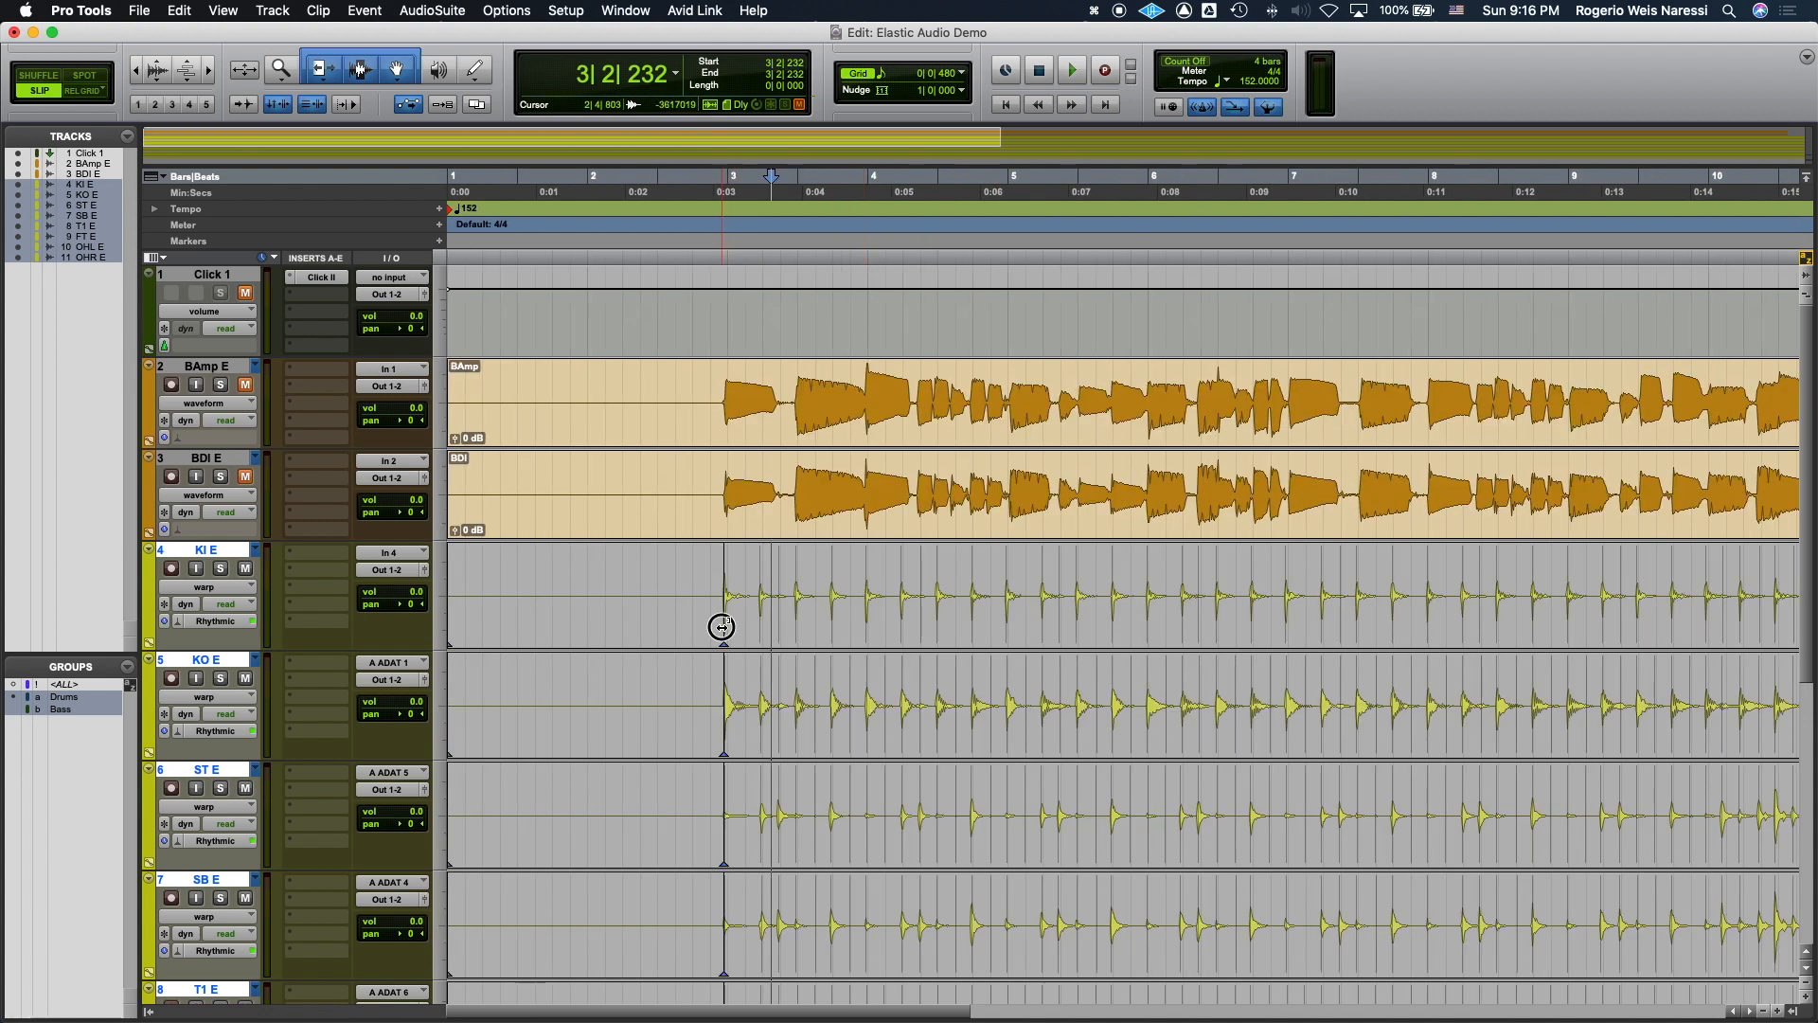
pyautogui.hscroll(2, 716, 748)
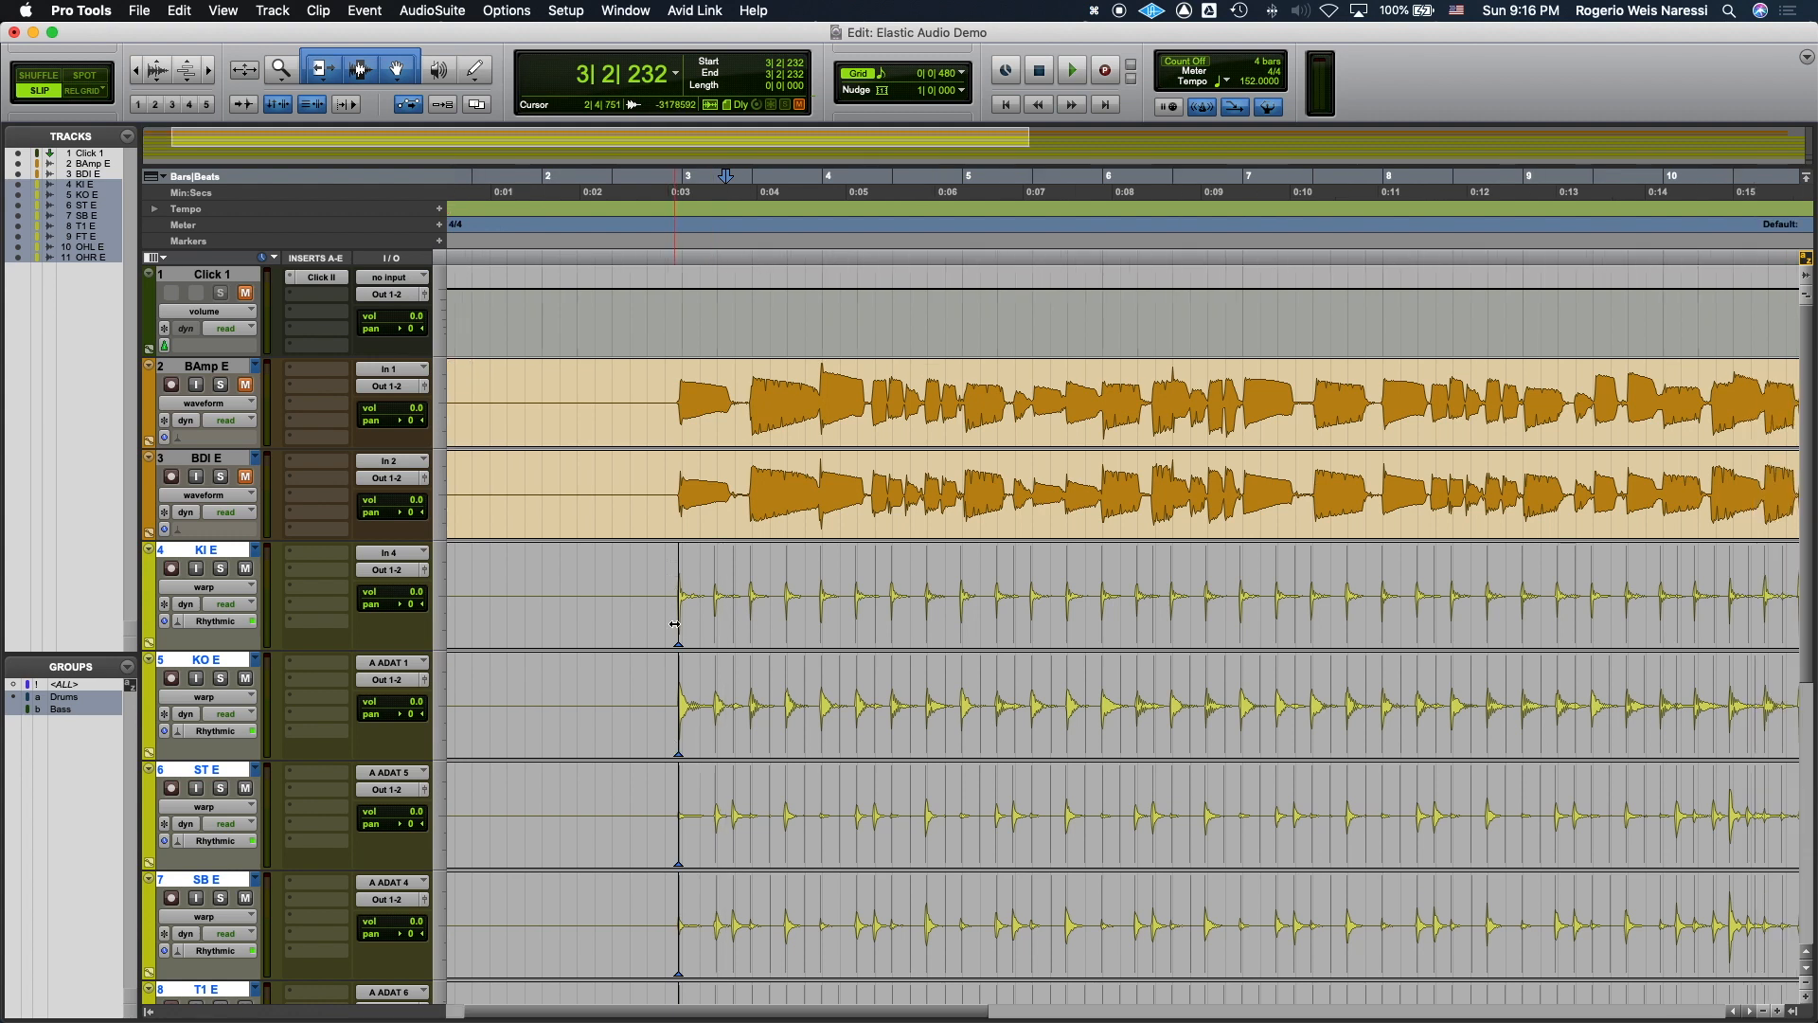
pyautogui.hscroll(2, 746, 631)
pyautogui.hscroll(5, 746, 632)
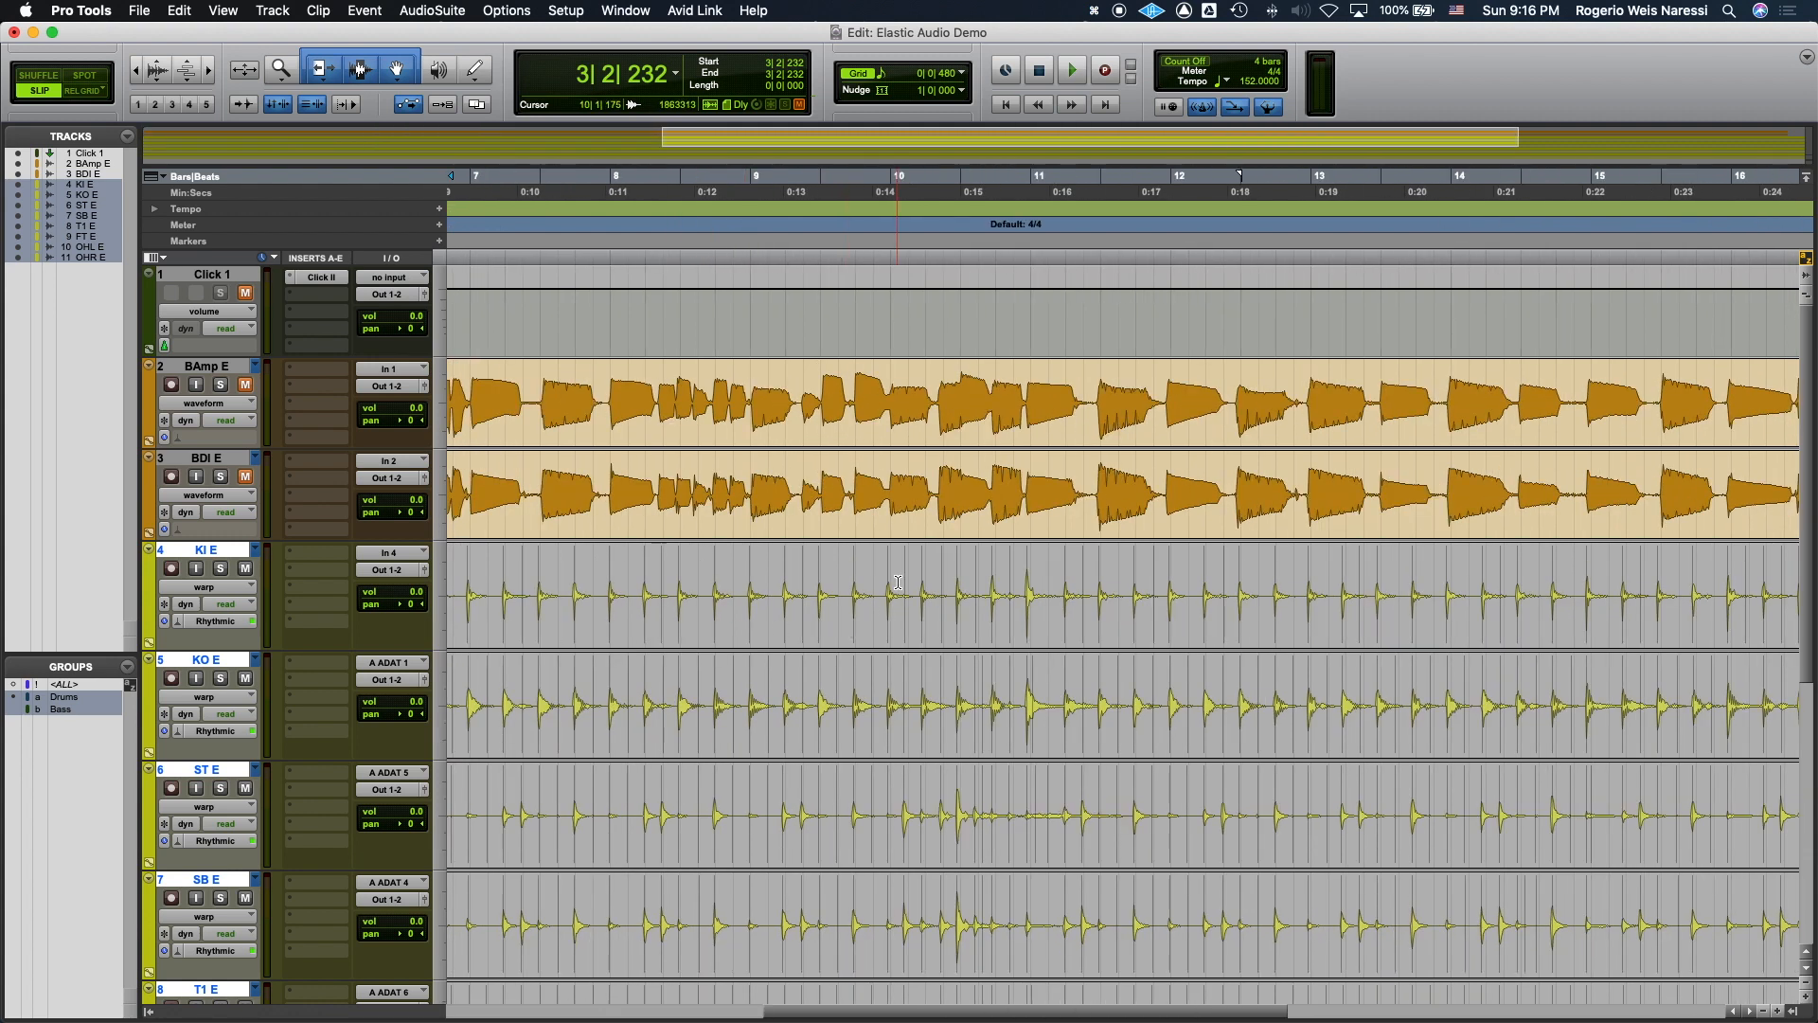
pyautogui.click(1028, 622)
pyautogui.press('t')
pyautogui.press('t')
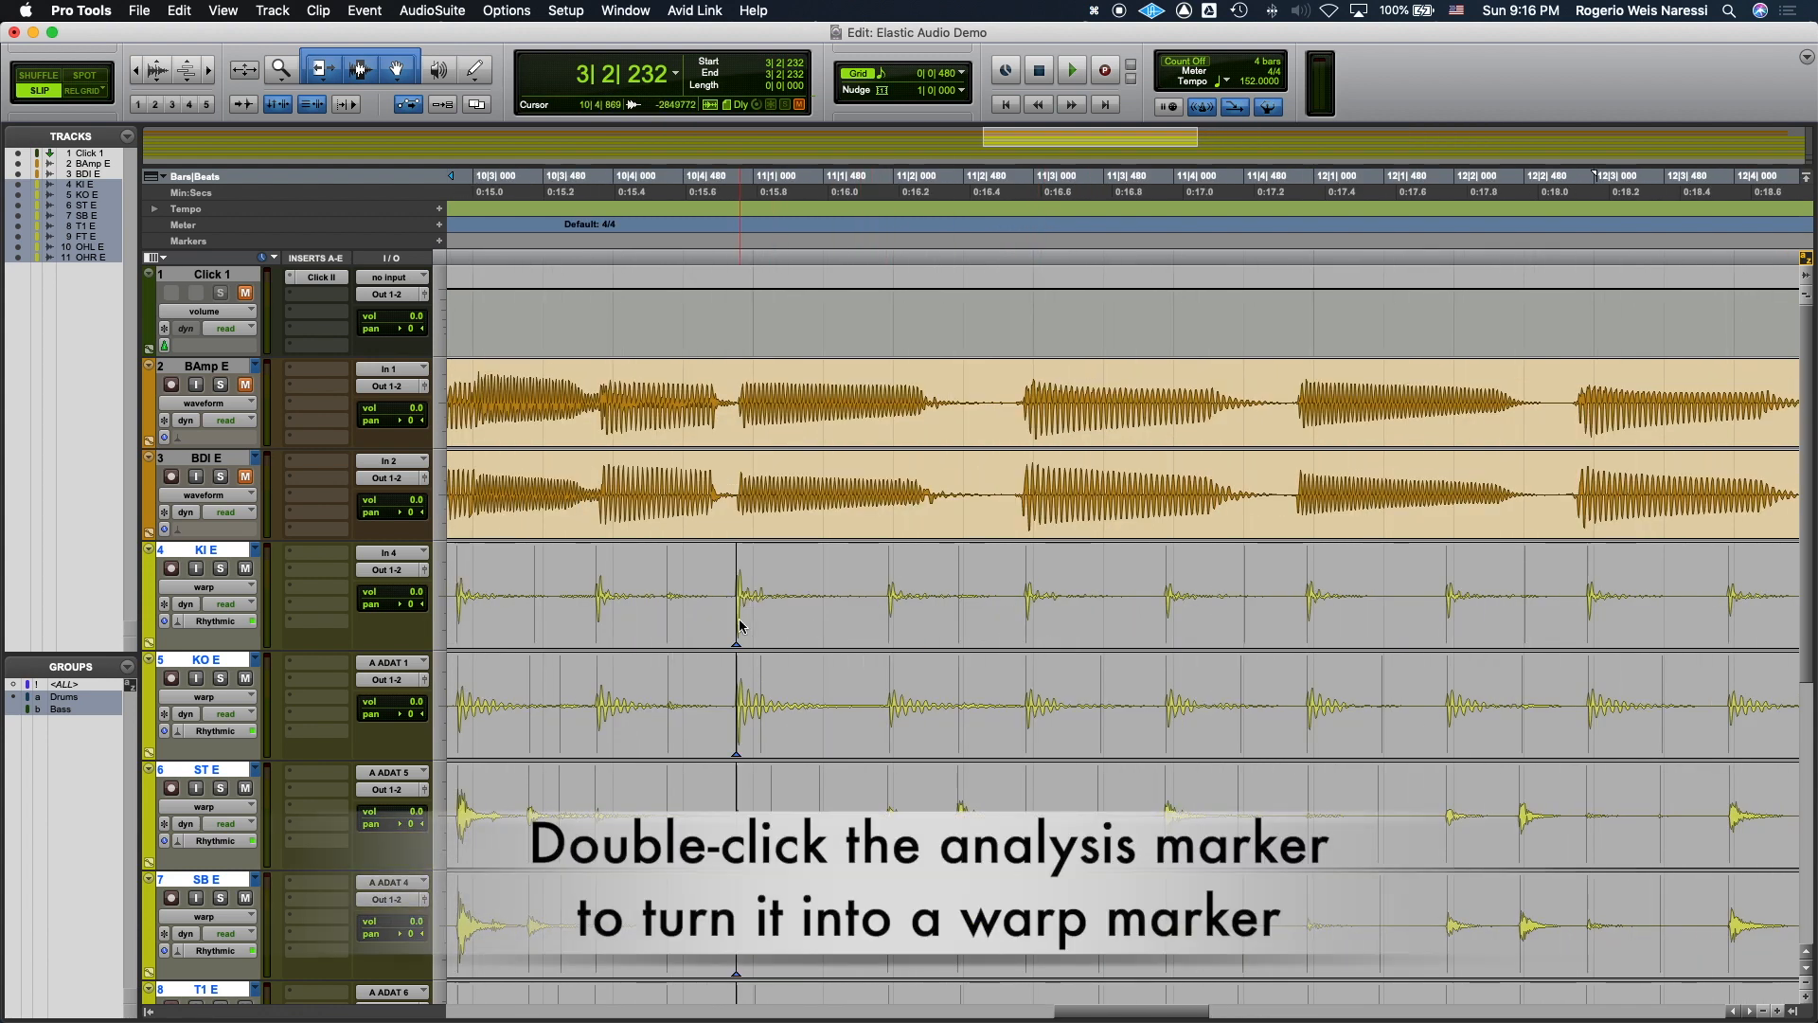
pyautogui.press('r')
pyautogui.press('r')
pyautogui.press('r')
pyautogui.press('r')
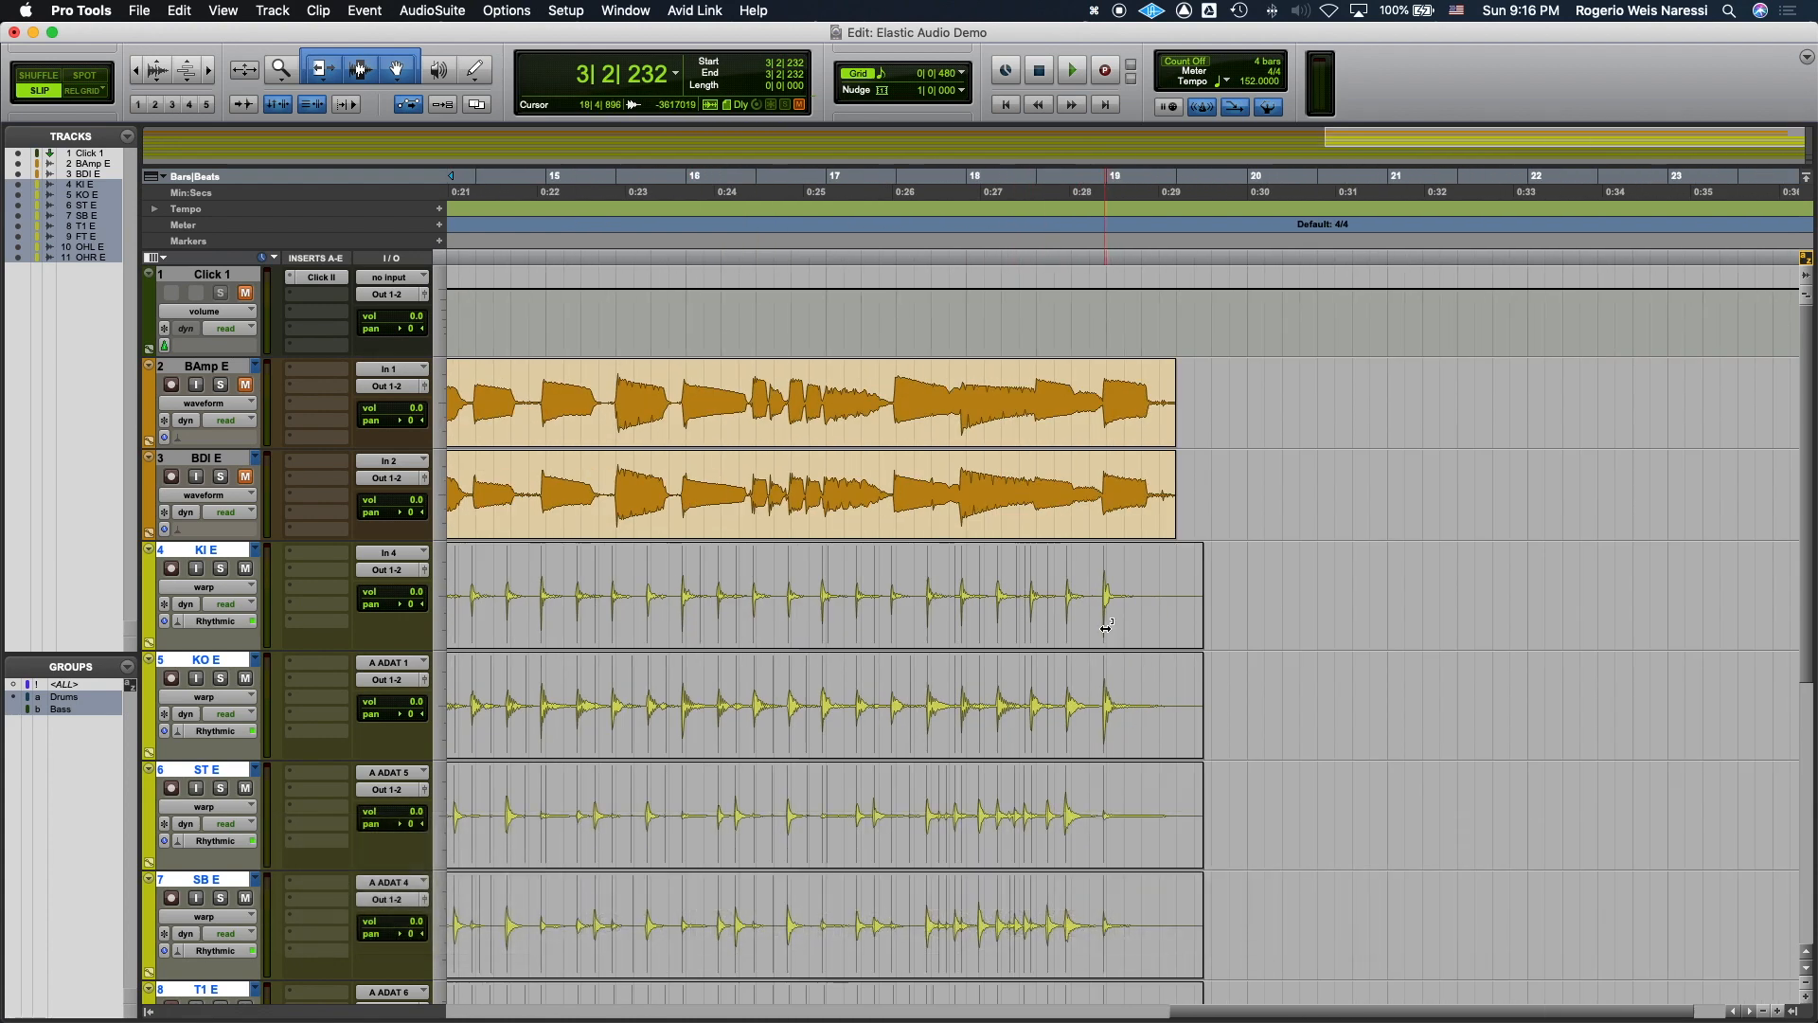
# - Turn an analysis marker into a warp marker, then bring the session start into view
pyautogui.doubleClick(1105, 627)
pyautogui.hscroll(-15, 1100, 630)
pyautogui.press('r')
pyautogui.press('r')
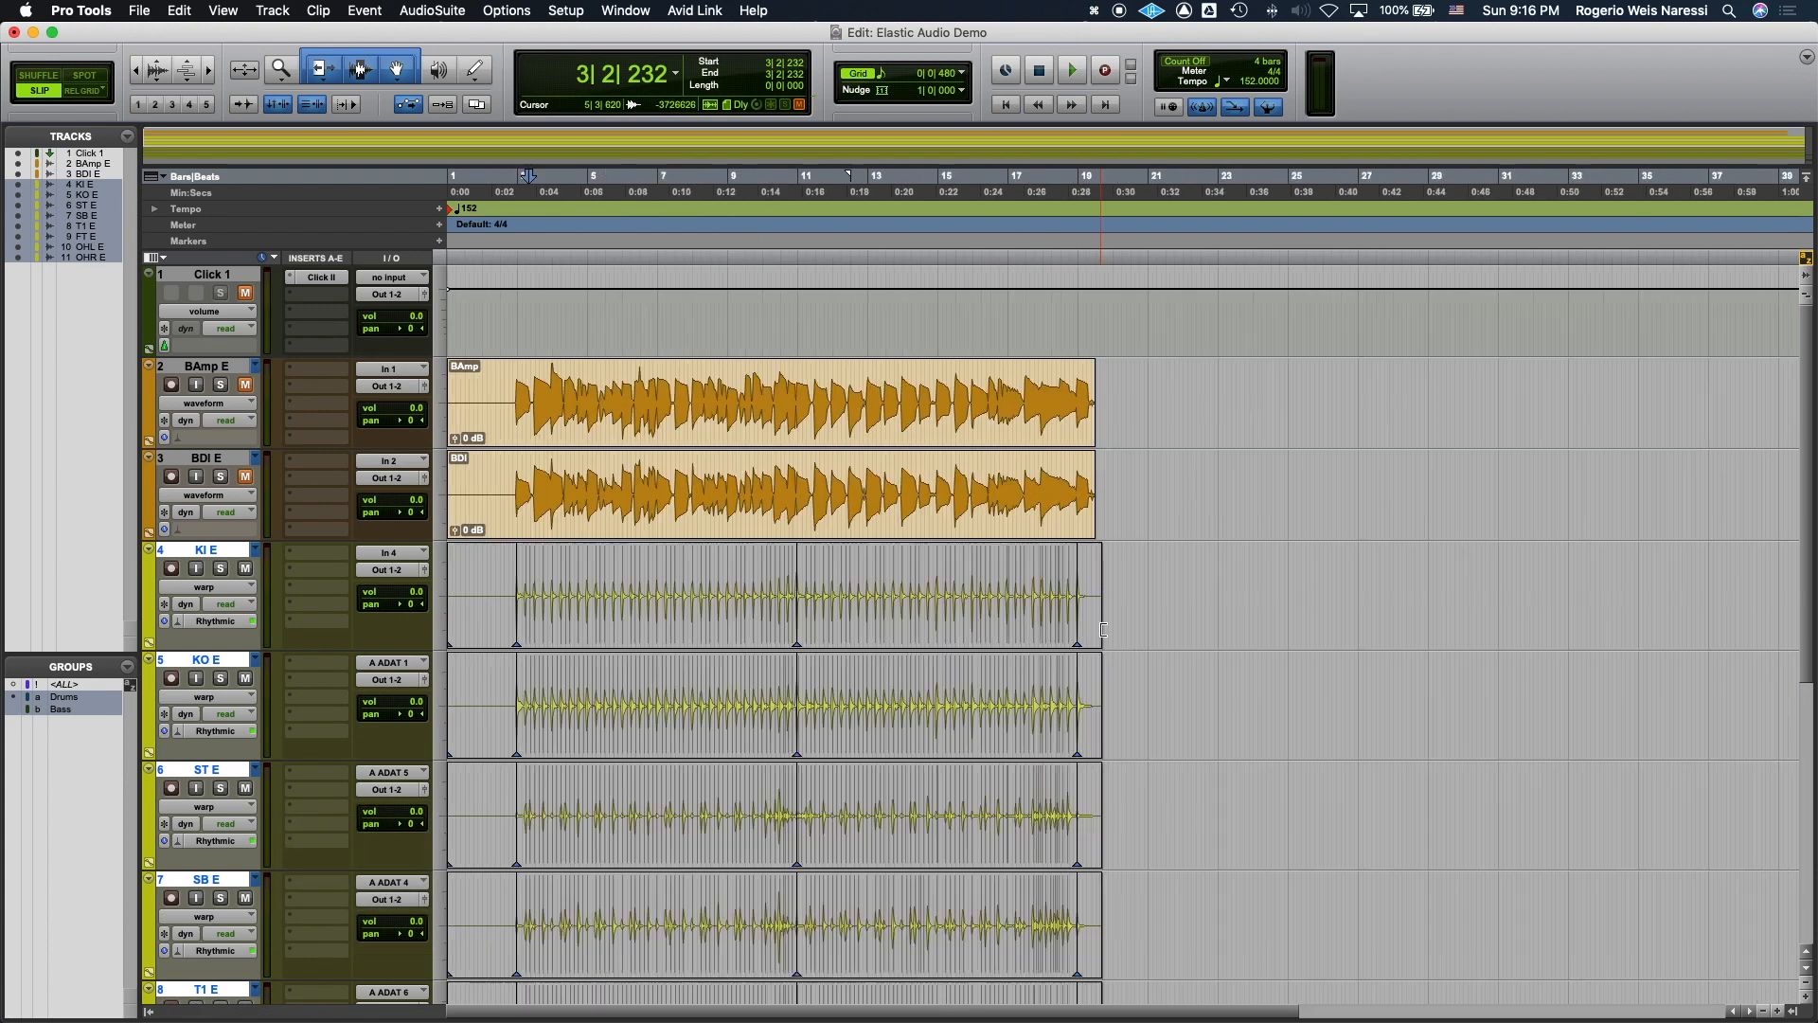
pyautogui.press('t')
# - Add a warp marker on an early drum hit, trial-drag it later, undo, and zoom to bar 3
pyautogui.doubleClick(637, 627)
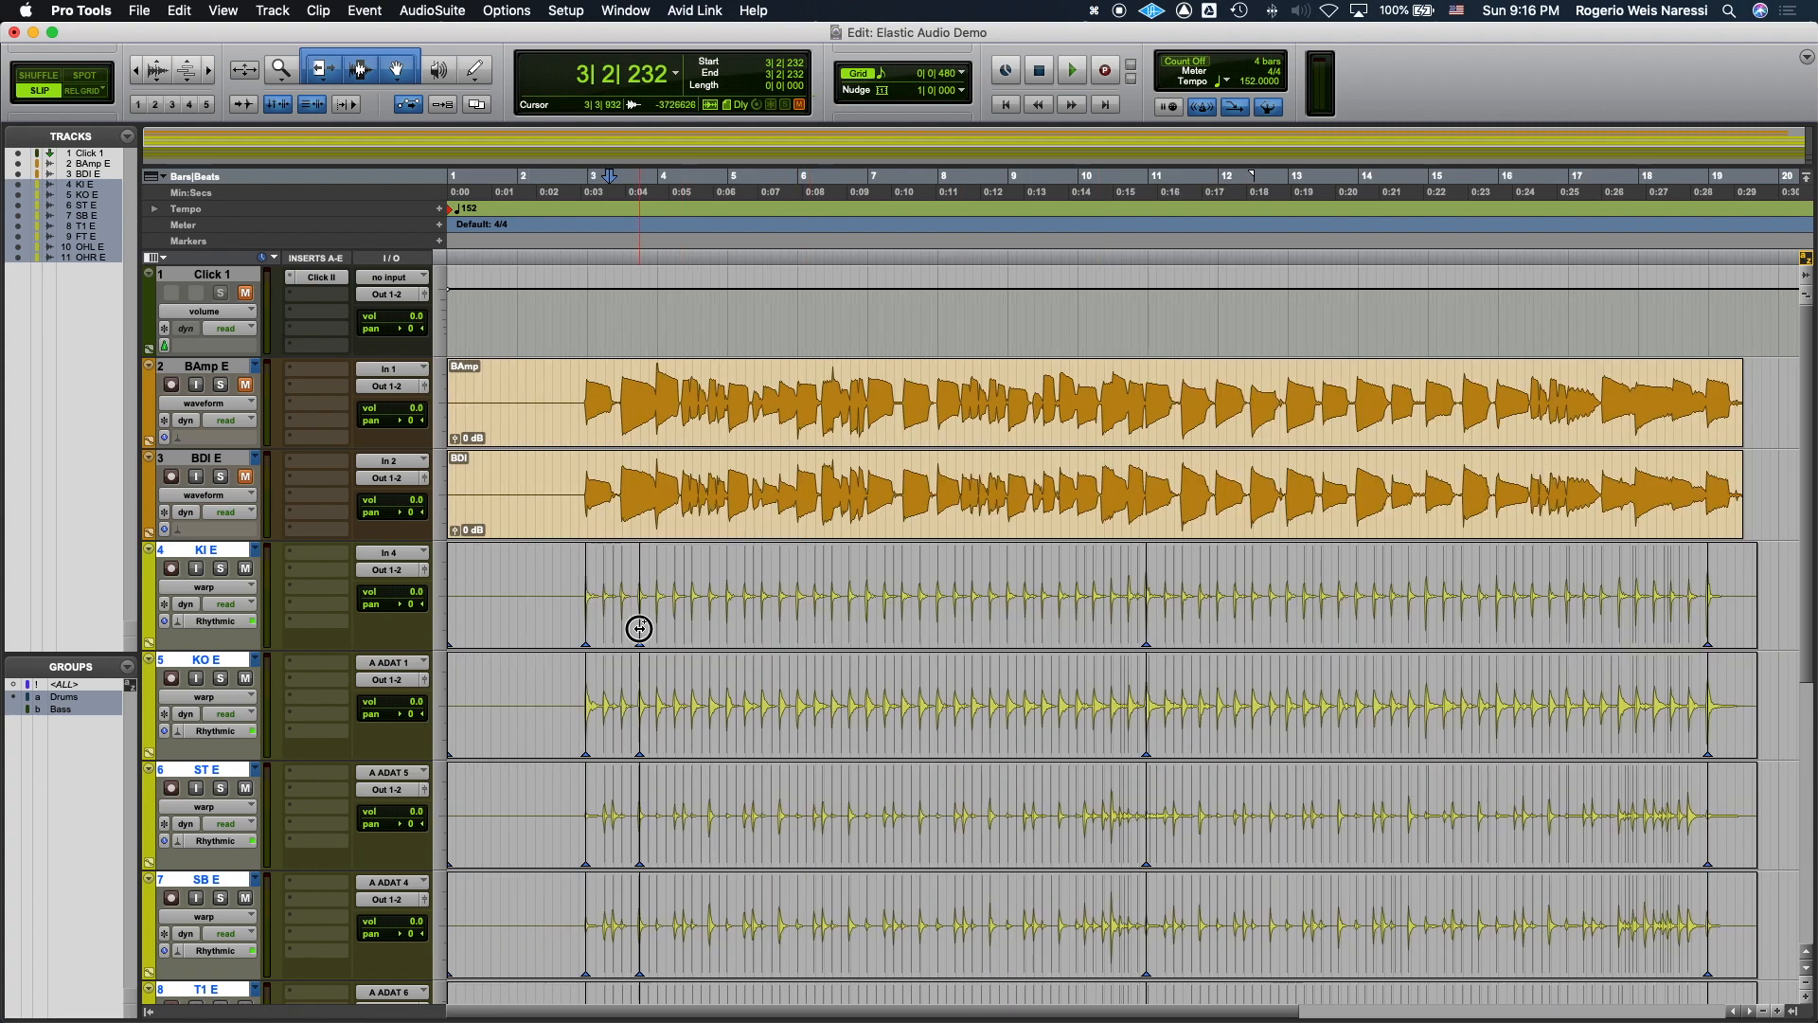
pyautogui.moveTo(637, 627); pyautogui.dragTo(702, 642)
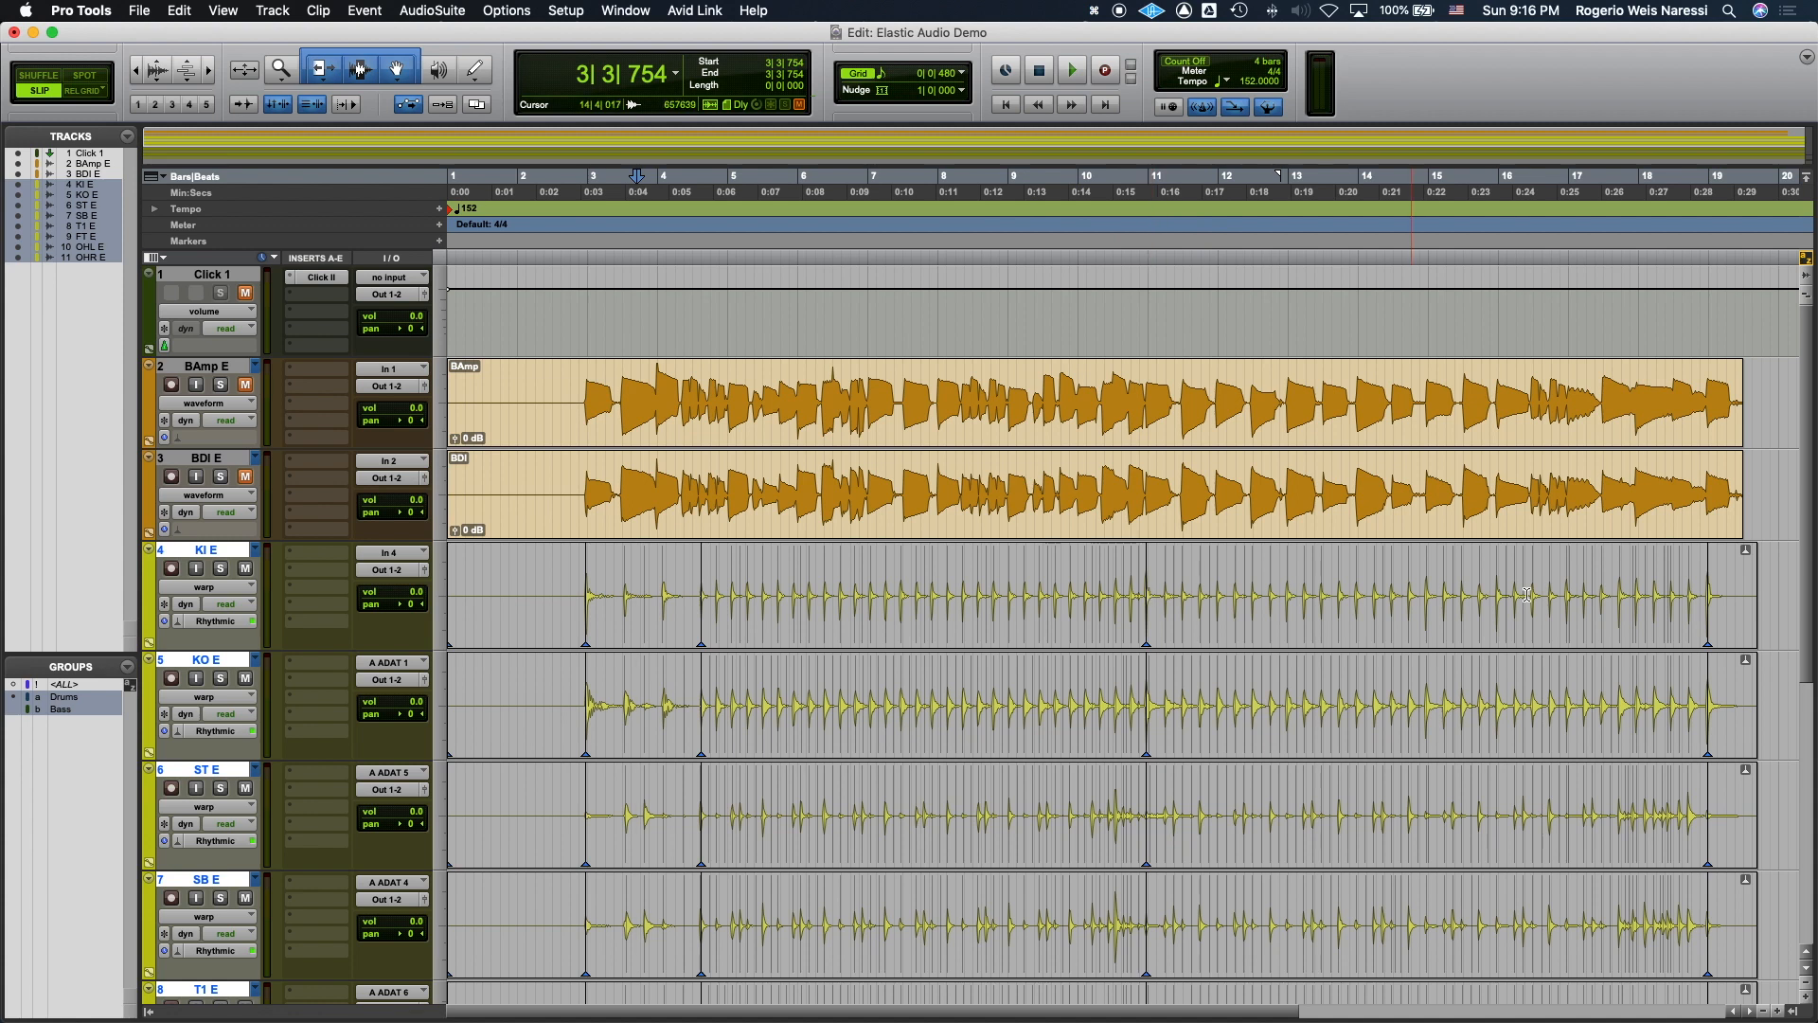
pyautogui.press('super+z')
pyautogui.press('t')
pyautogui.press('t')
pyautogui.press('t')
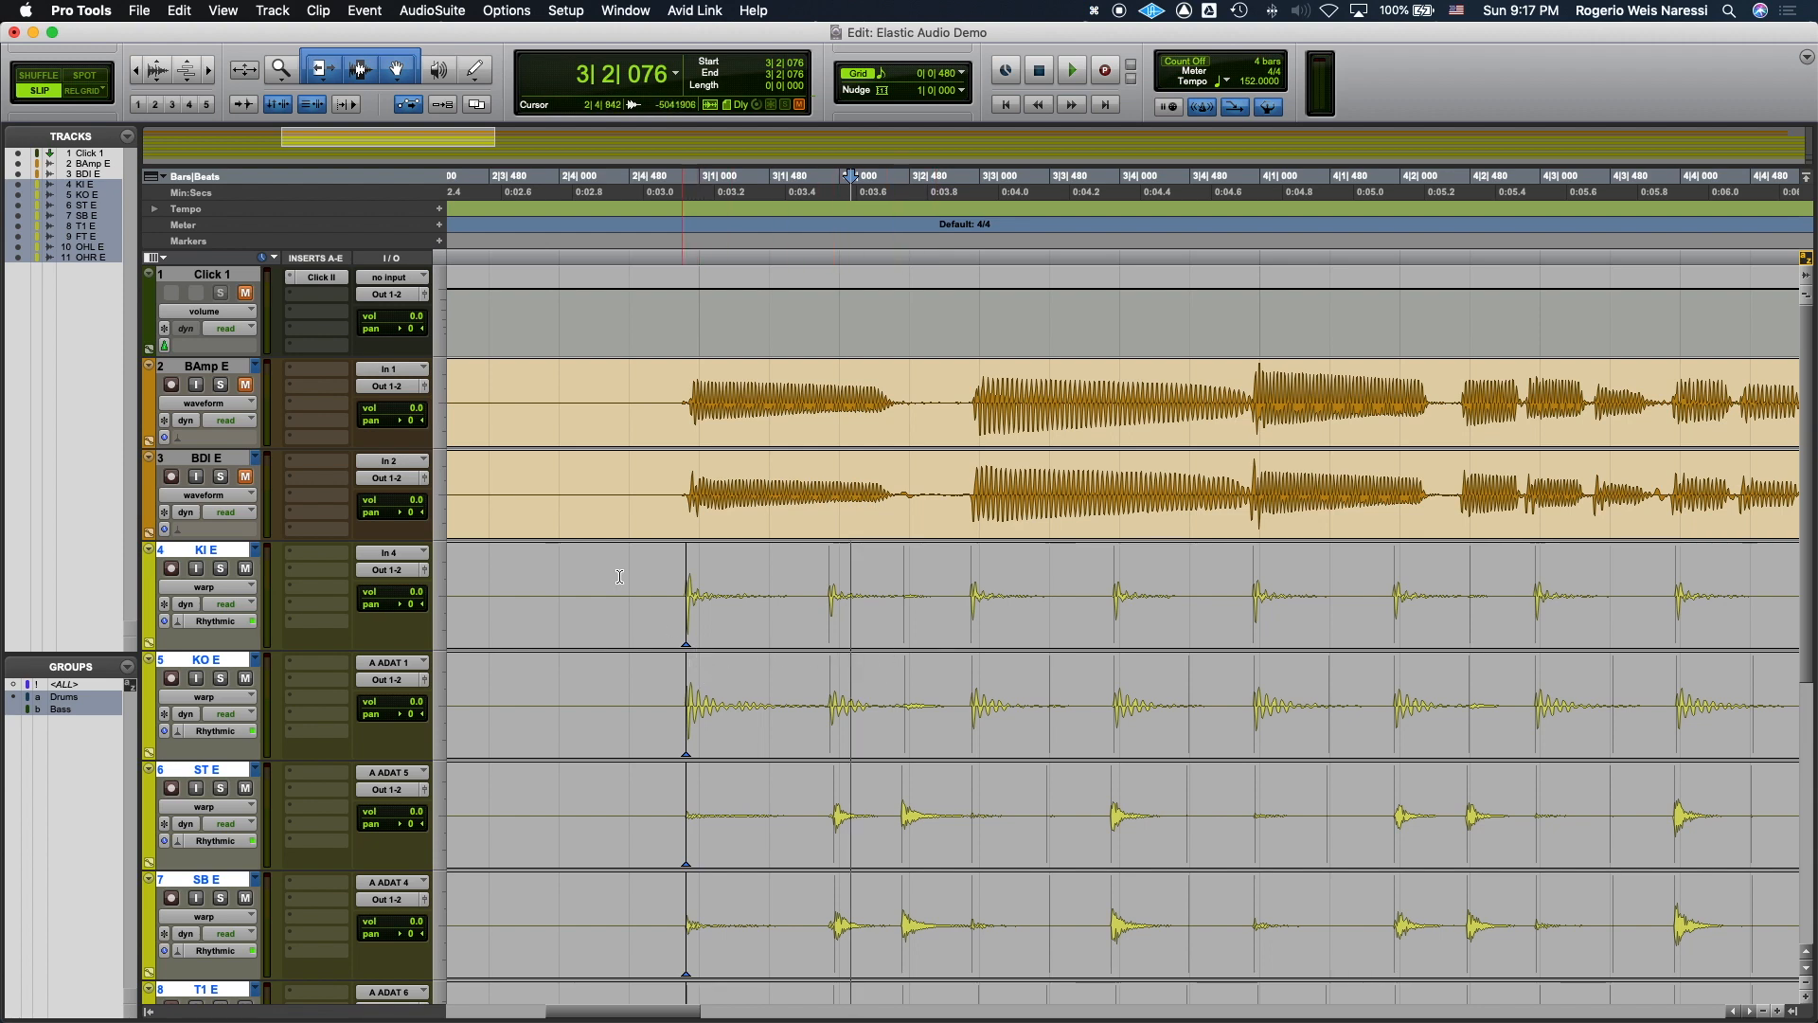
# - Zoom in on the first drum hit and shift it slightly later
pyautogui.click(713, 571)
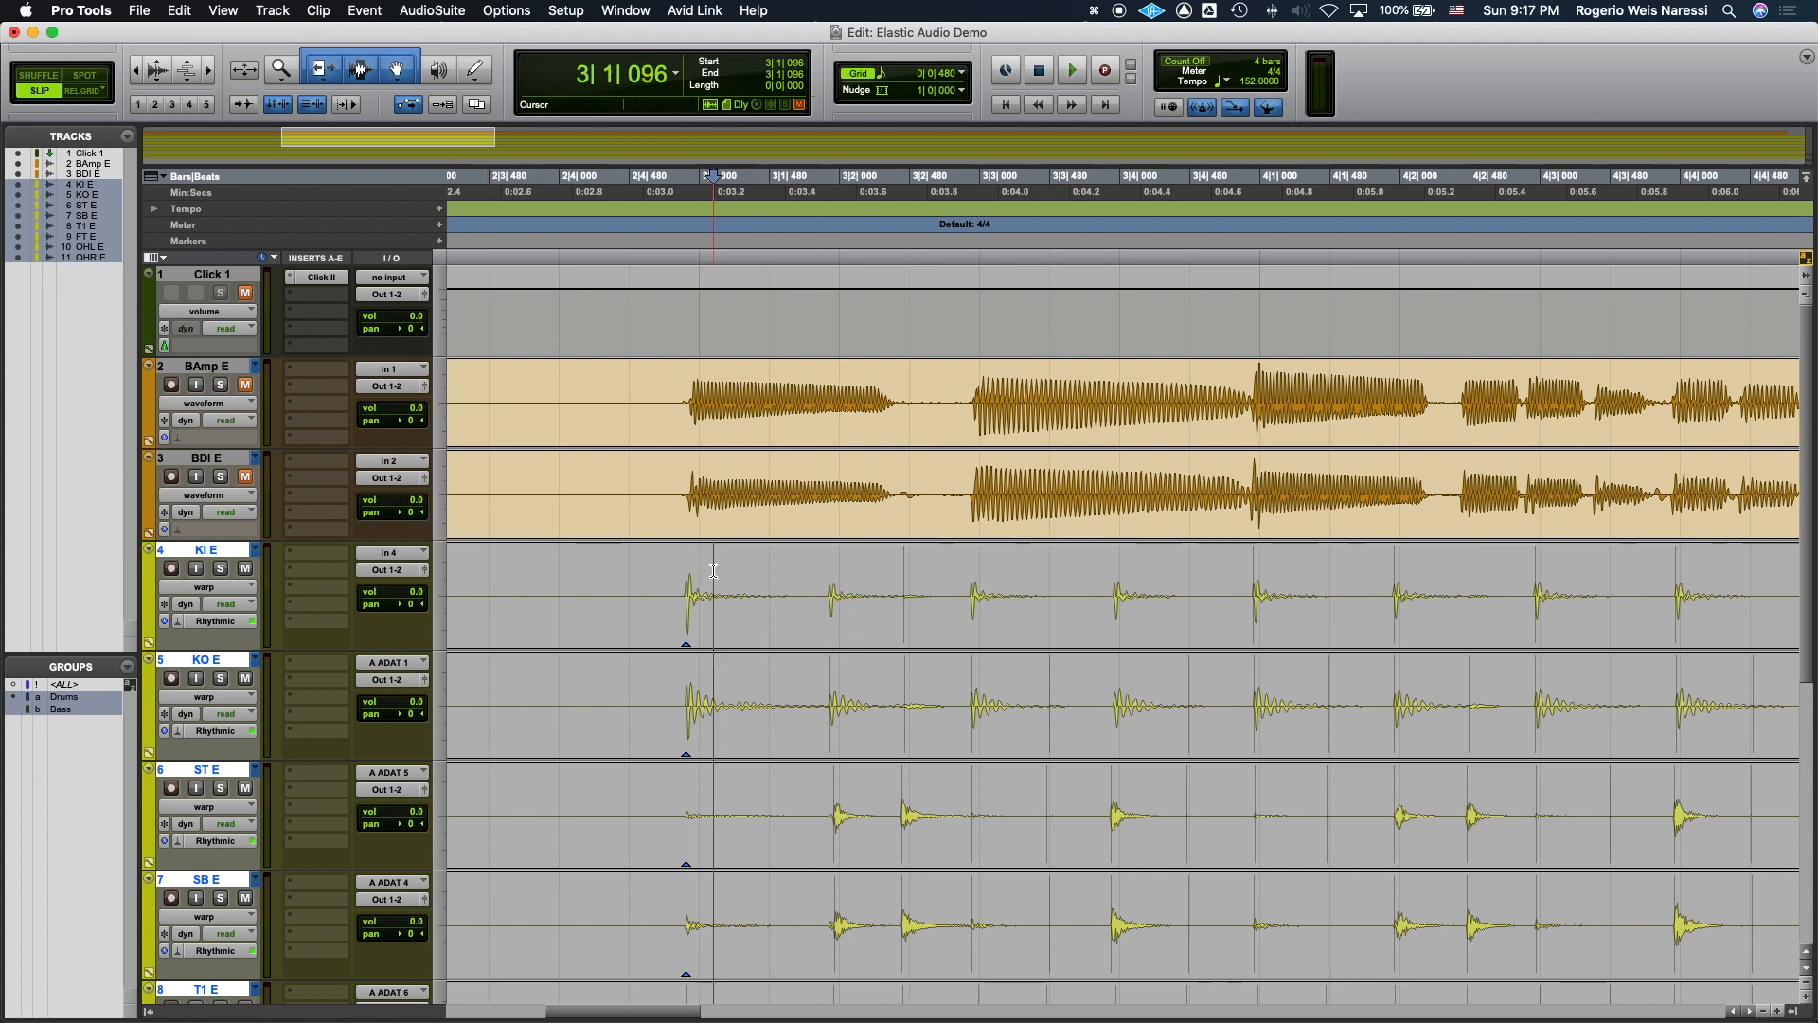
pyautogui.press('super+bracketright')
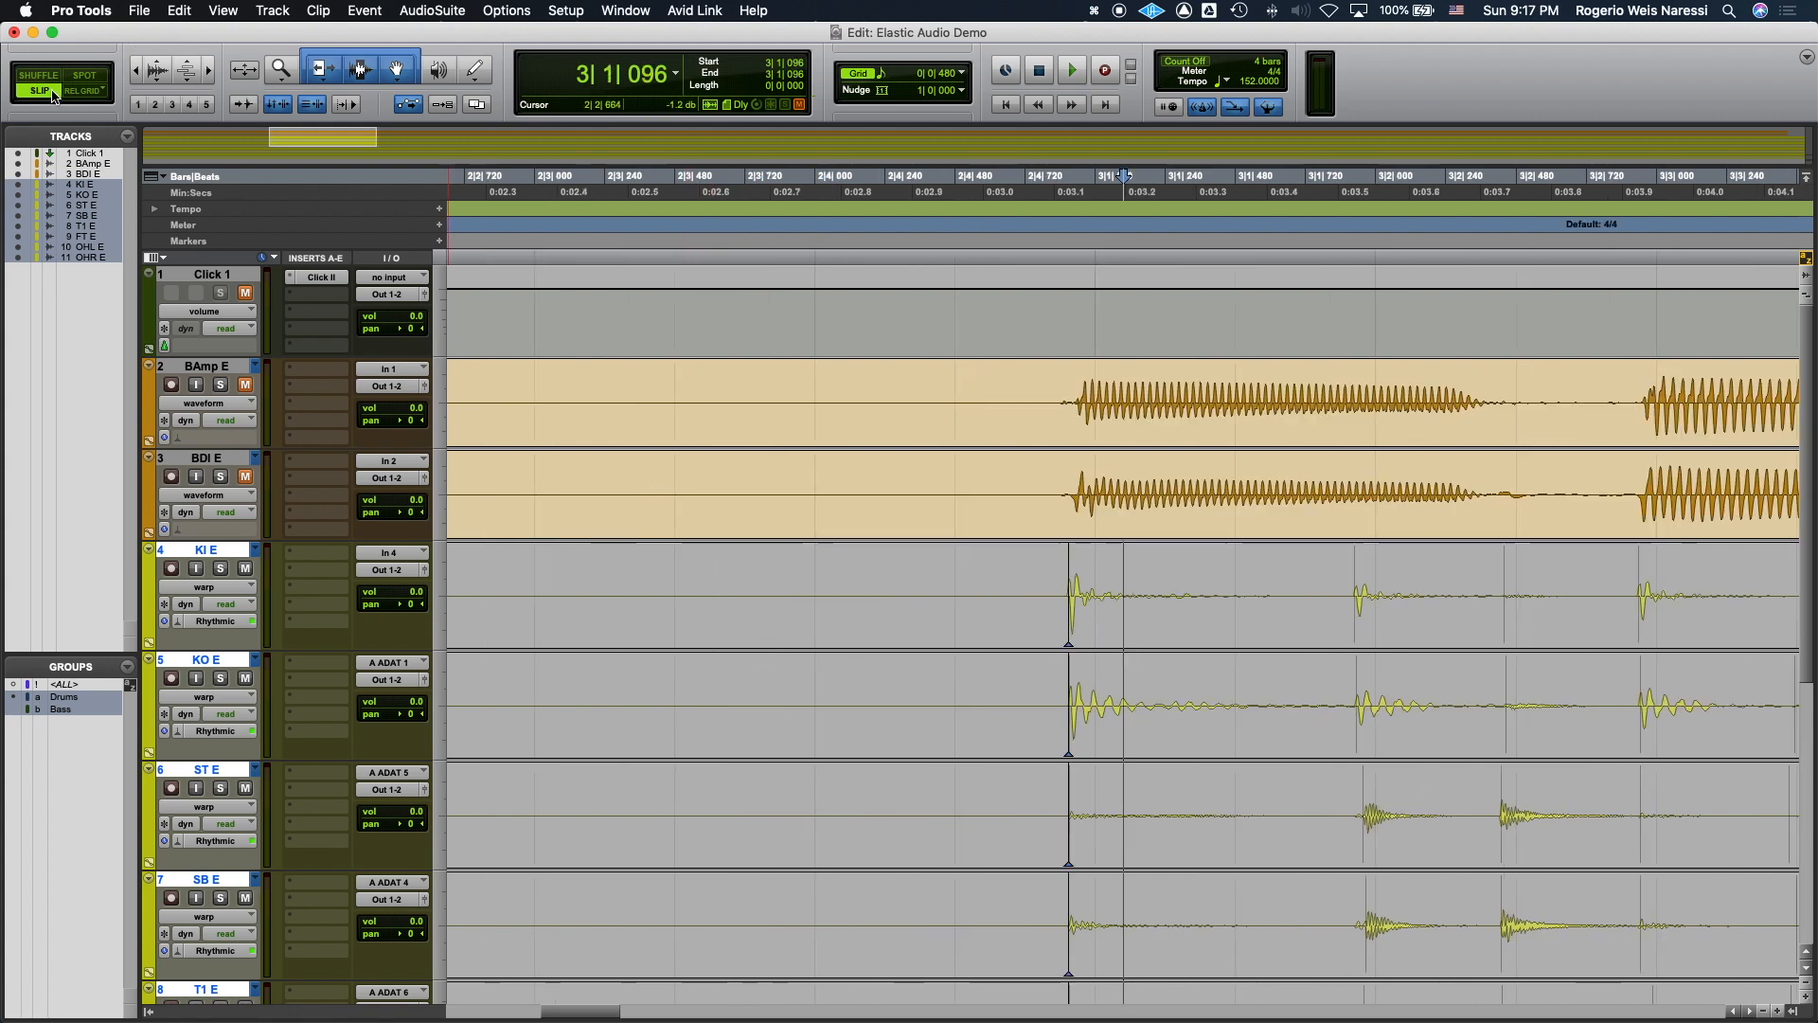
pyautogui.hscroll(5, 698, 370)
pyautogui.press('r')
pyautogui.press('t')
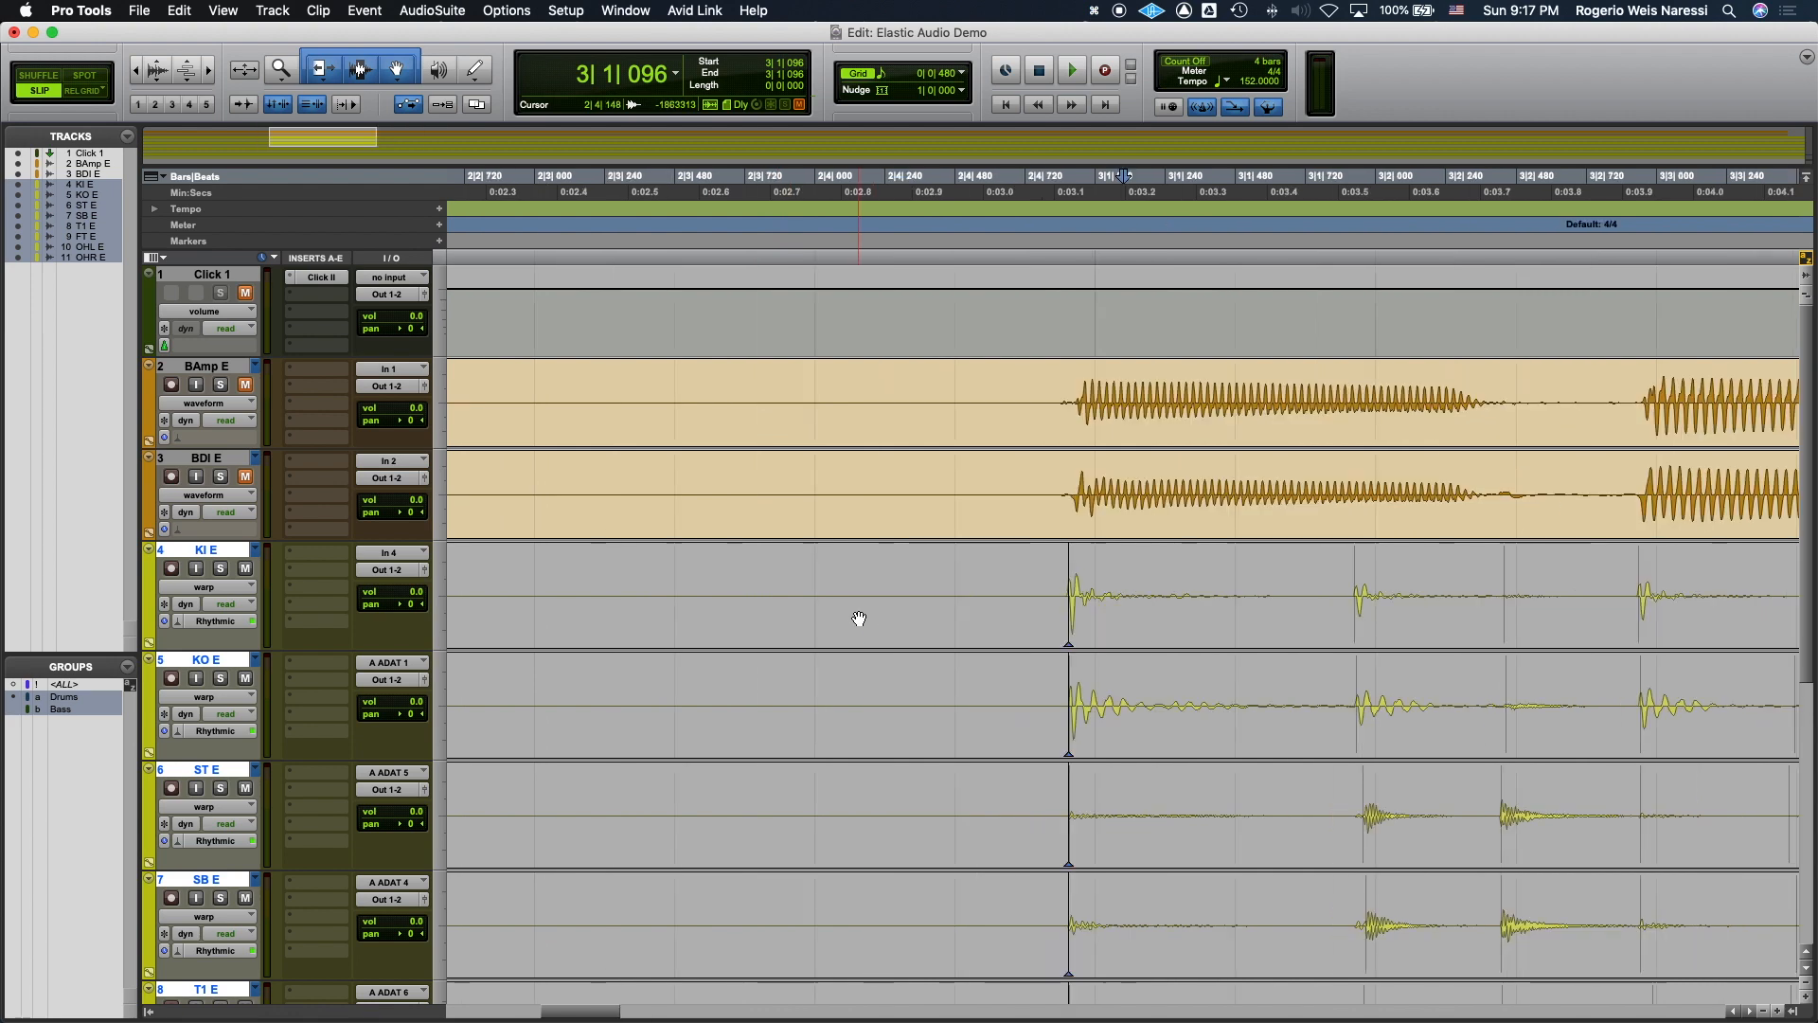
pyautogui.hscroll(5, 1035, 628)
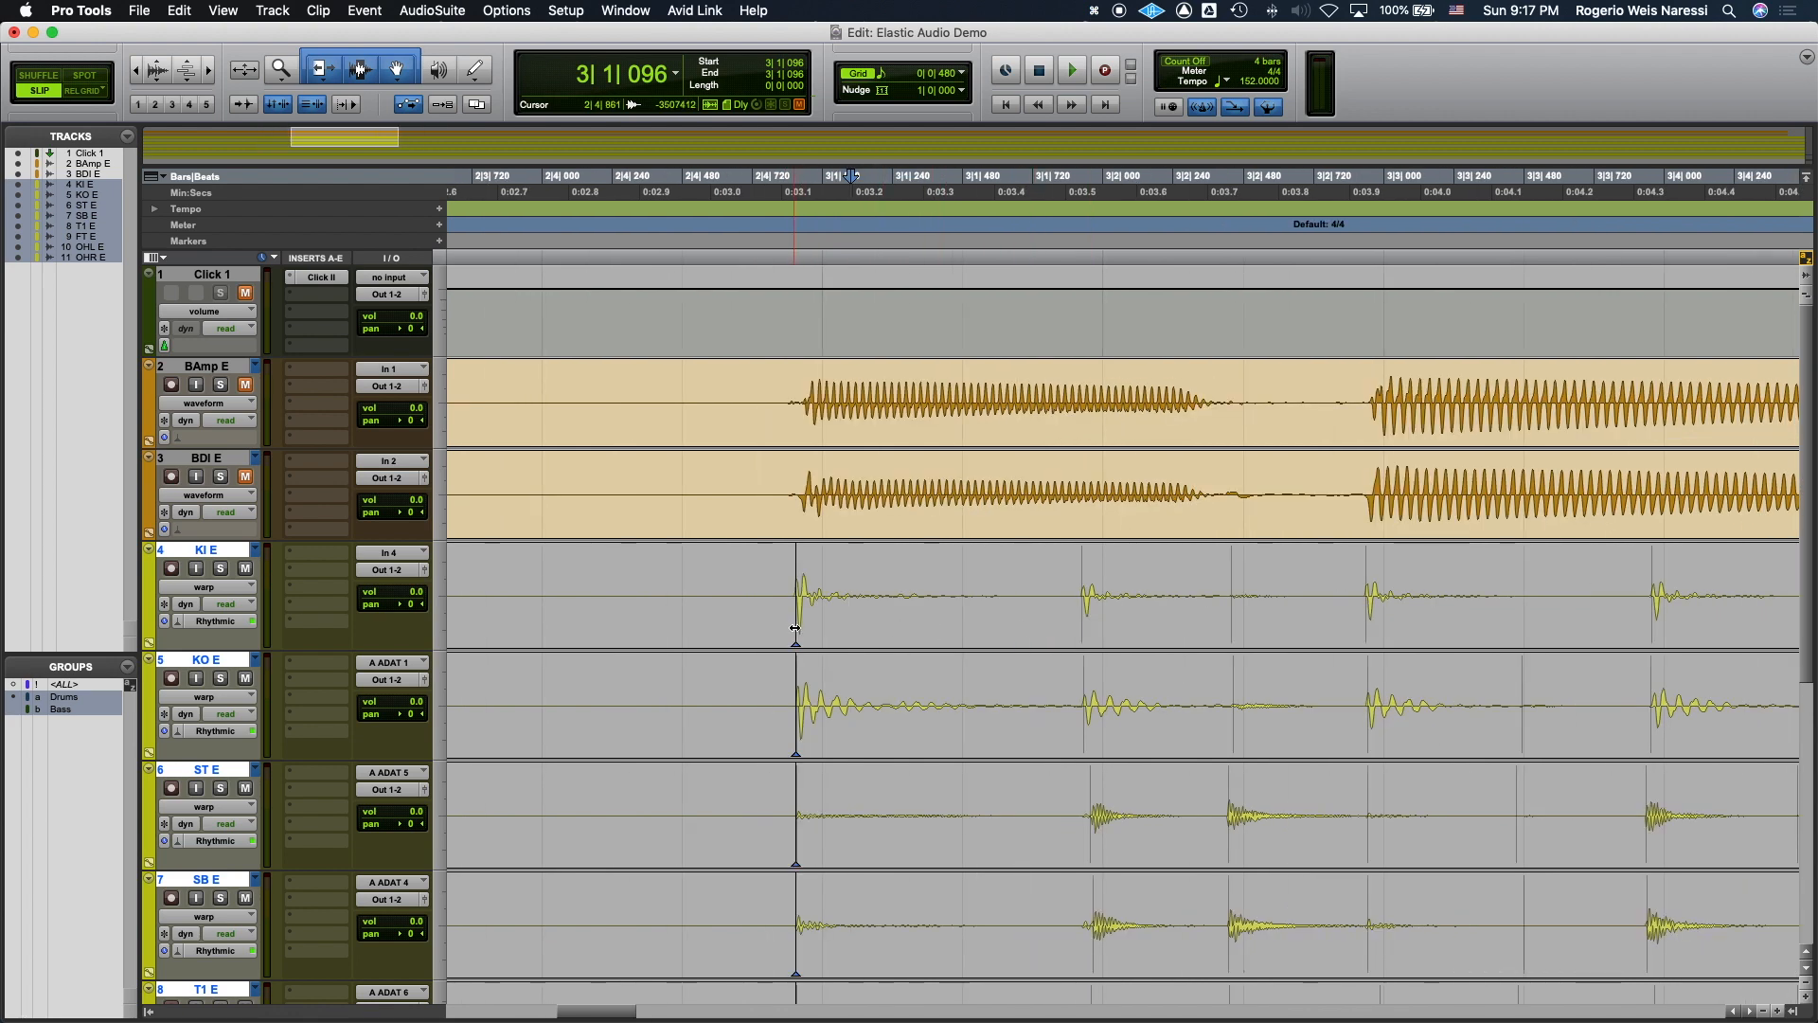
pyautogui.moveTo(795, 627); pyautogui.dragTo(818, 628)
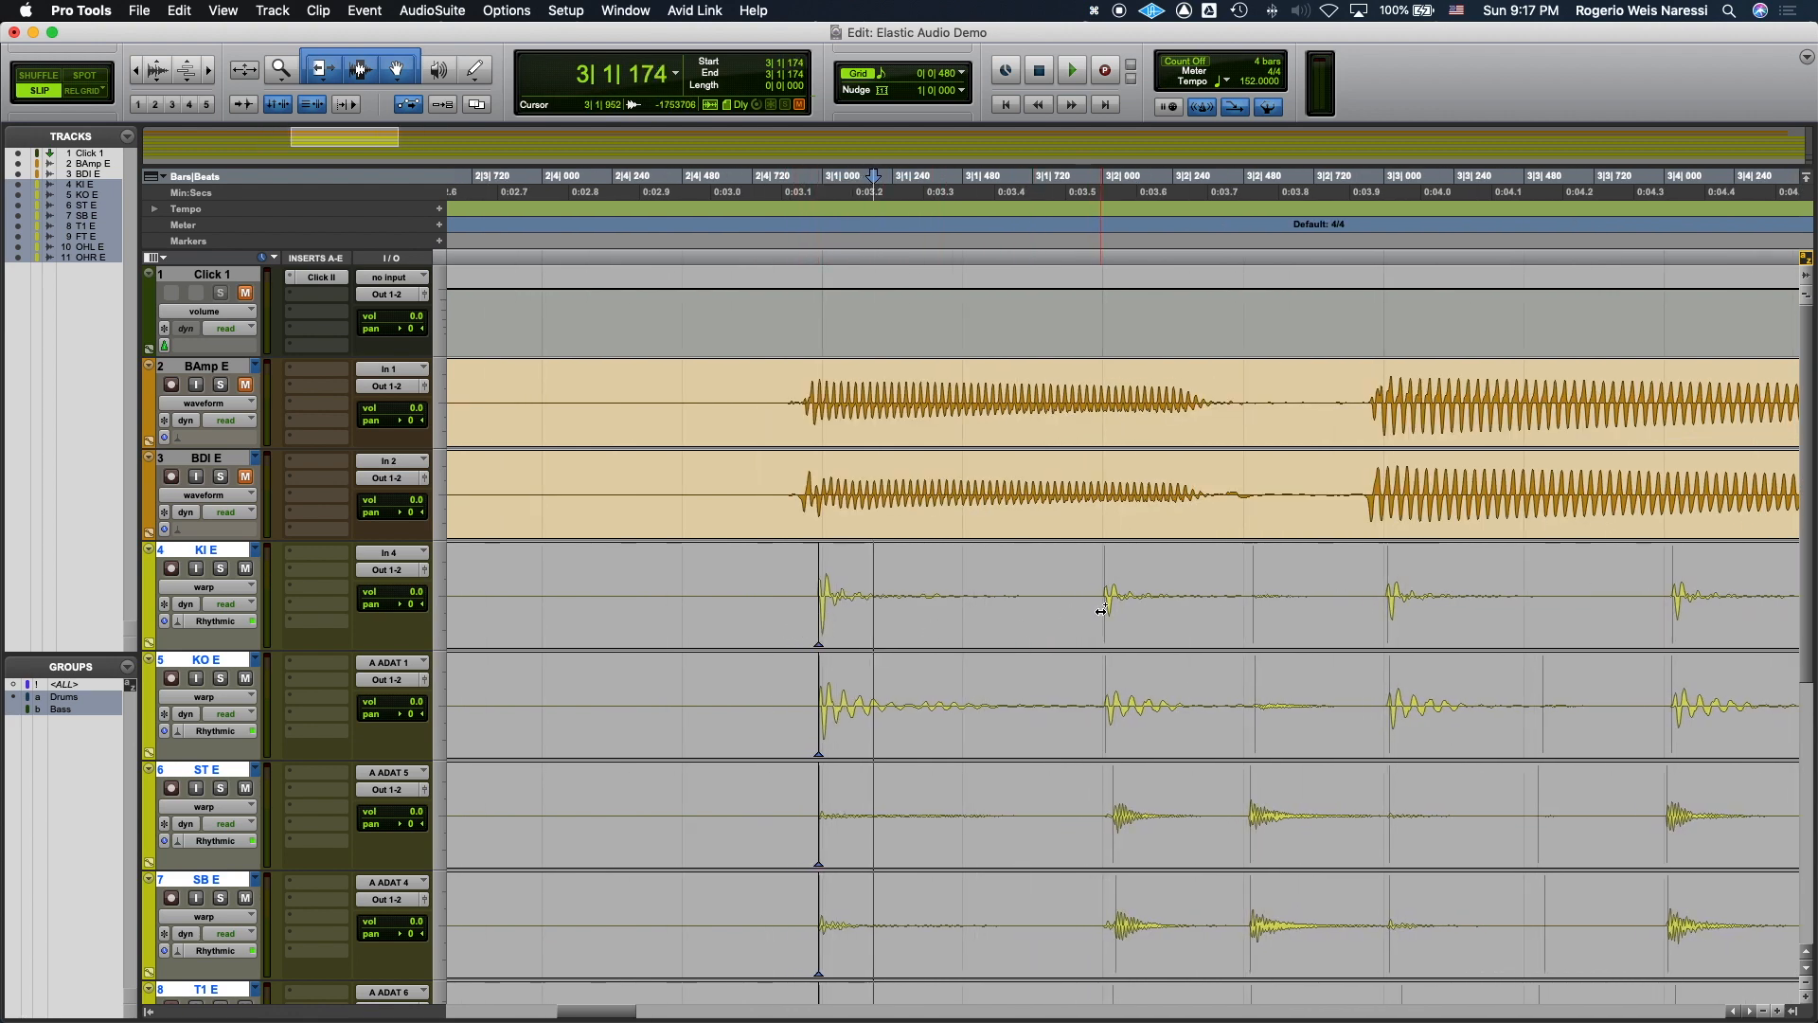
pyautogui.hscroll(1, 1098, 616)
# - Add trial warp markers at 3|2|000, 3|3|000 and the next hit, undo them, then enable relative Grid mode
pyautogui.doubleClick(1056, 623)
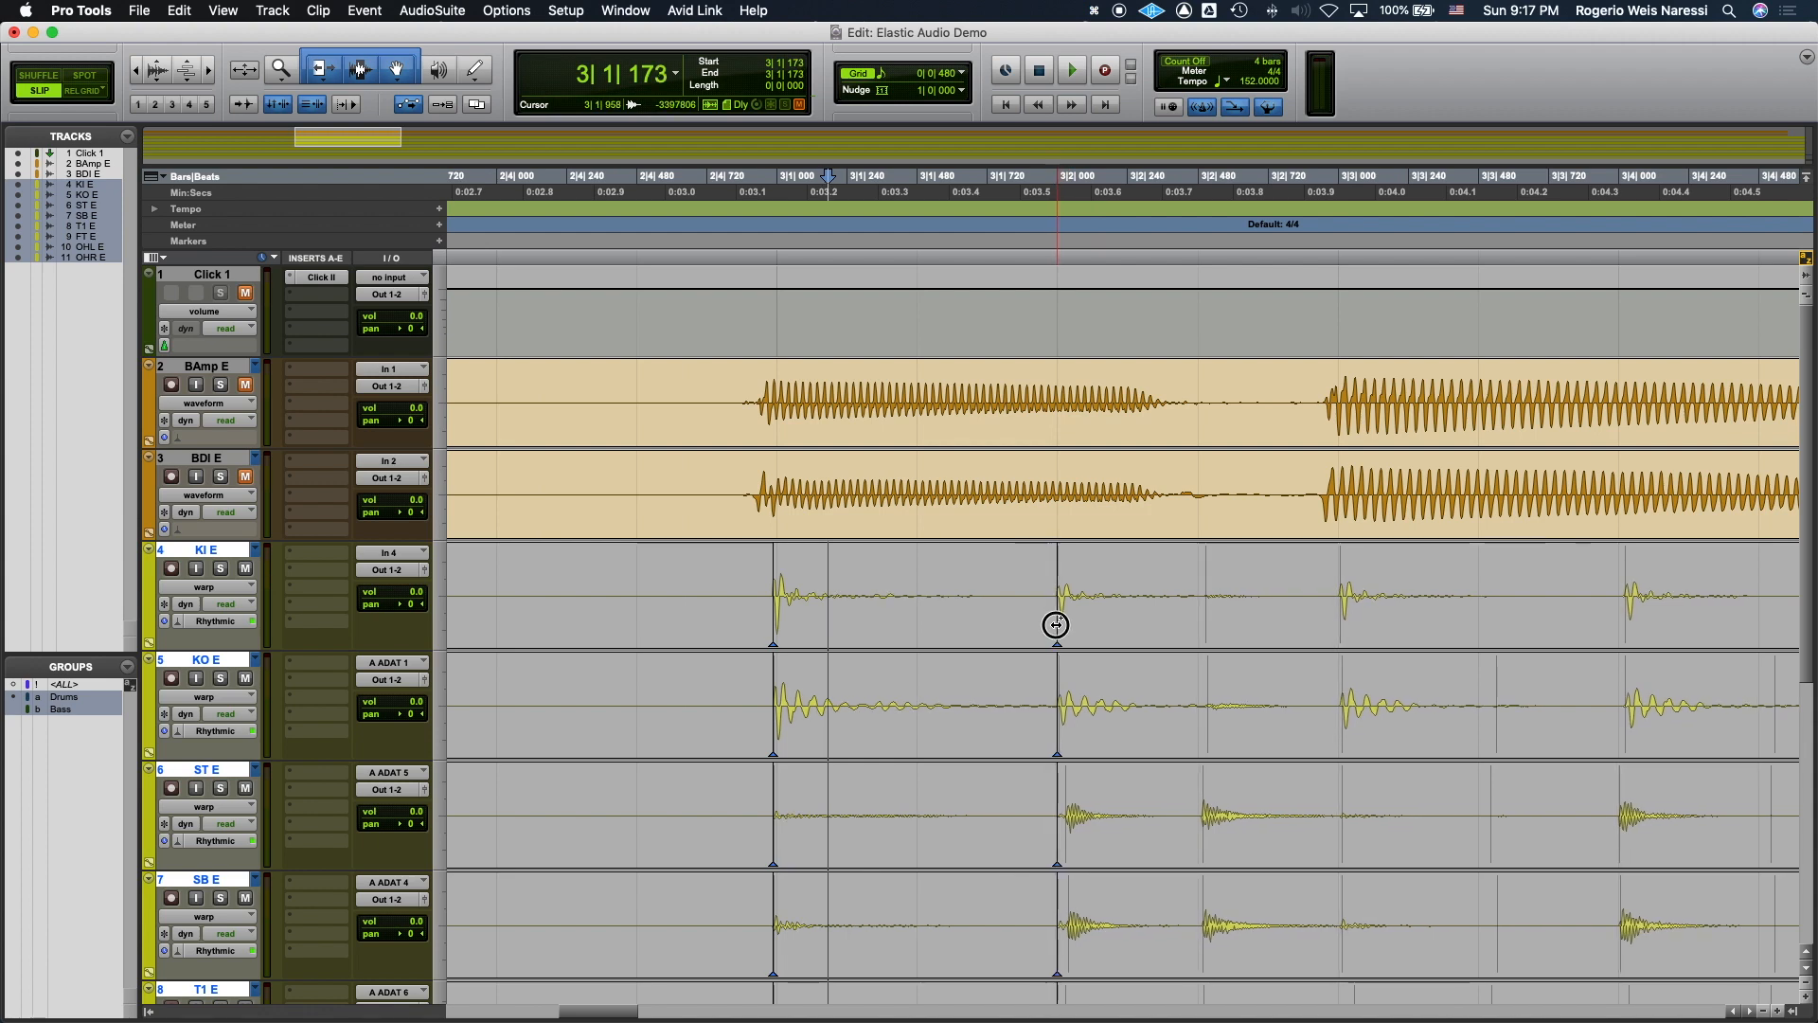
pyautogui.doubleClick(1339, 628)
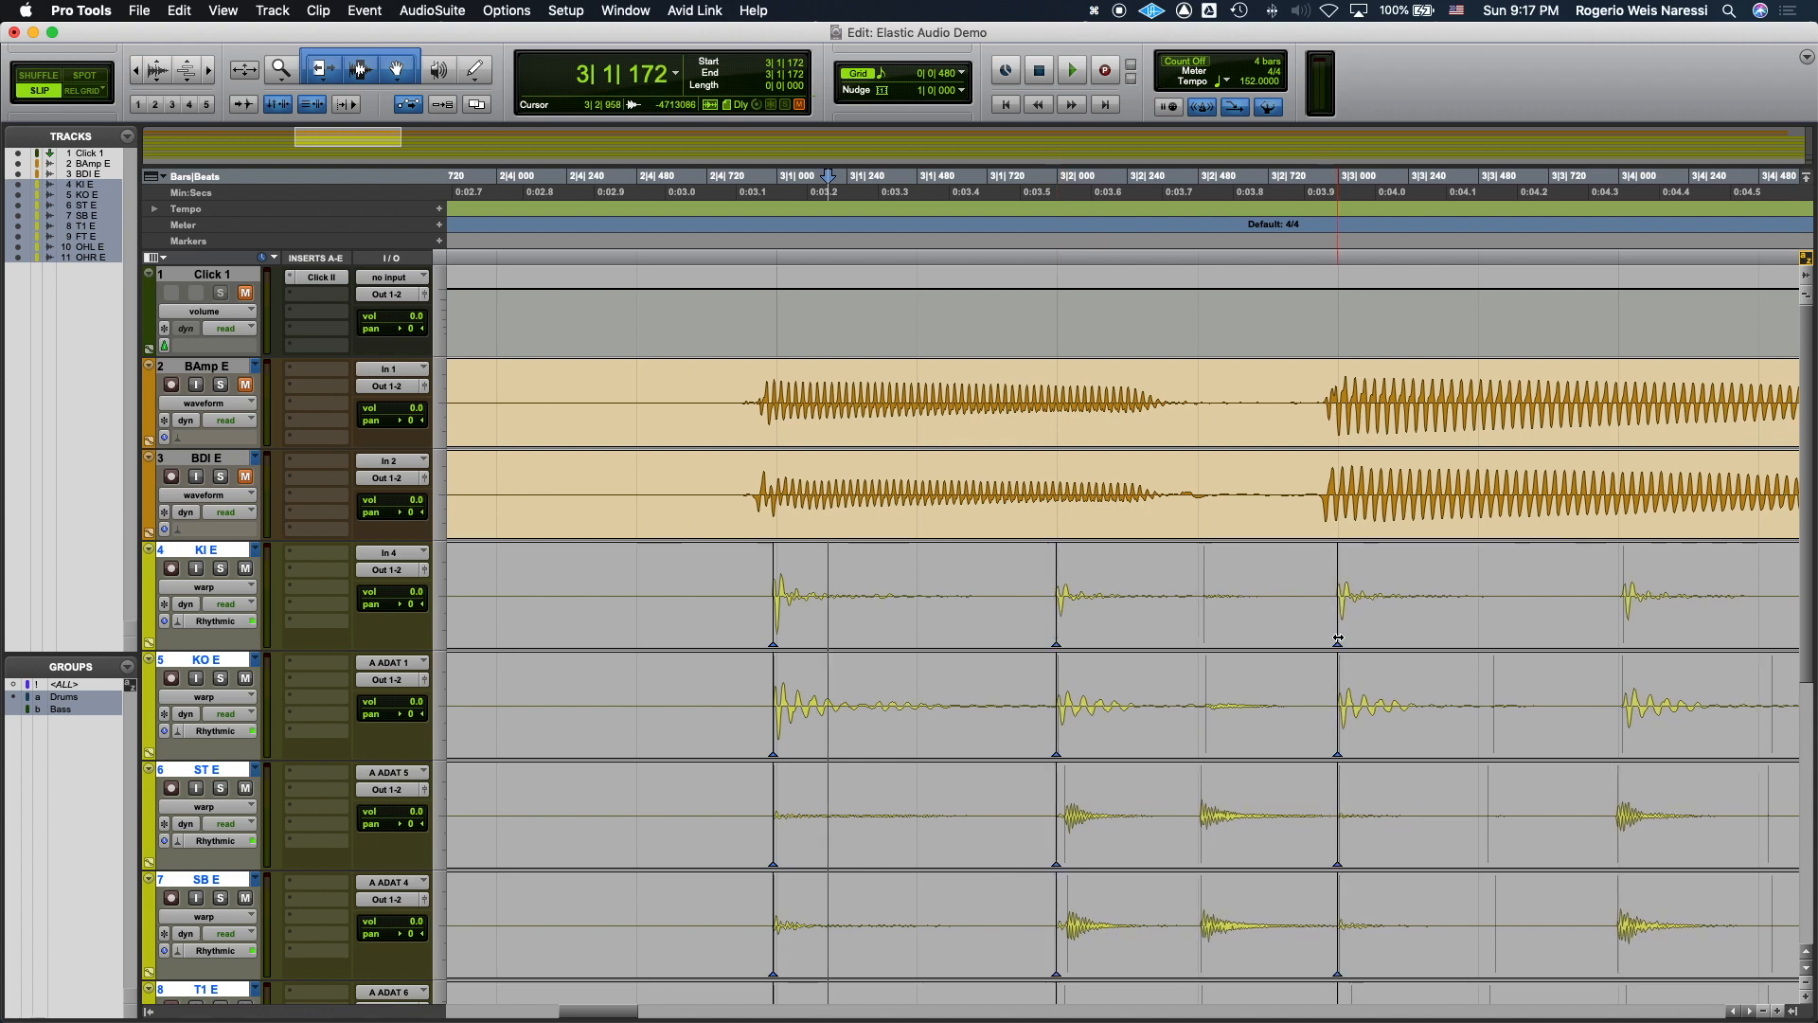
pyautogui.hscroll(1, 1338, 640)
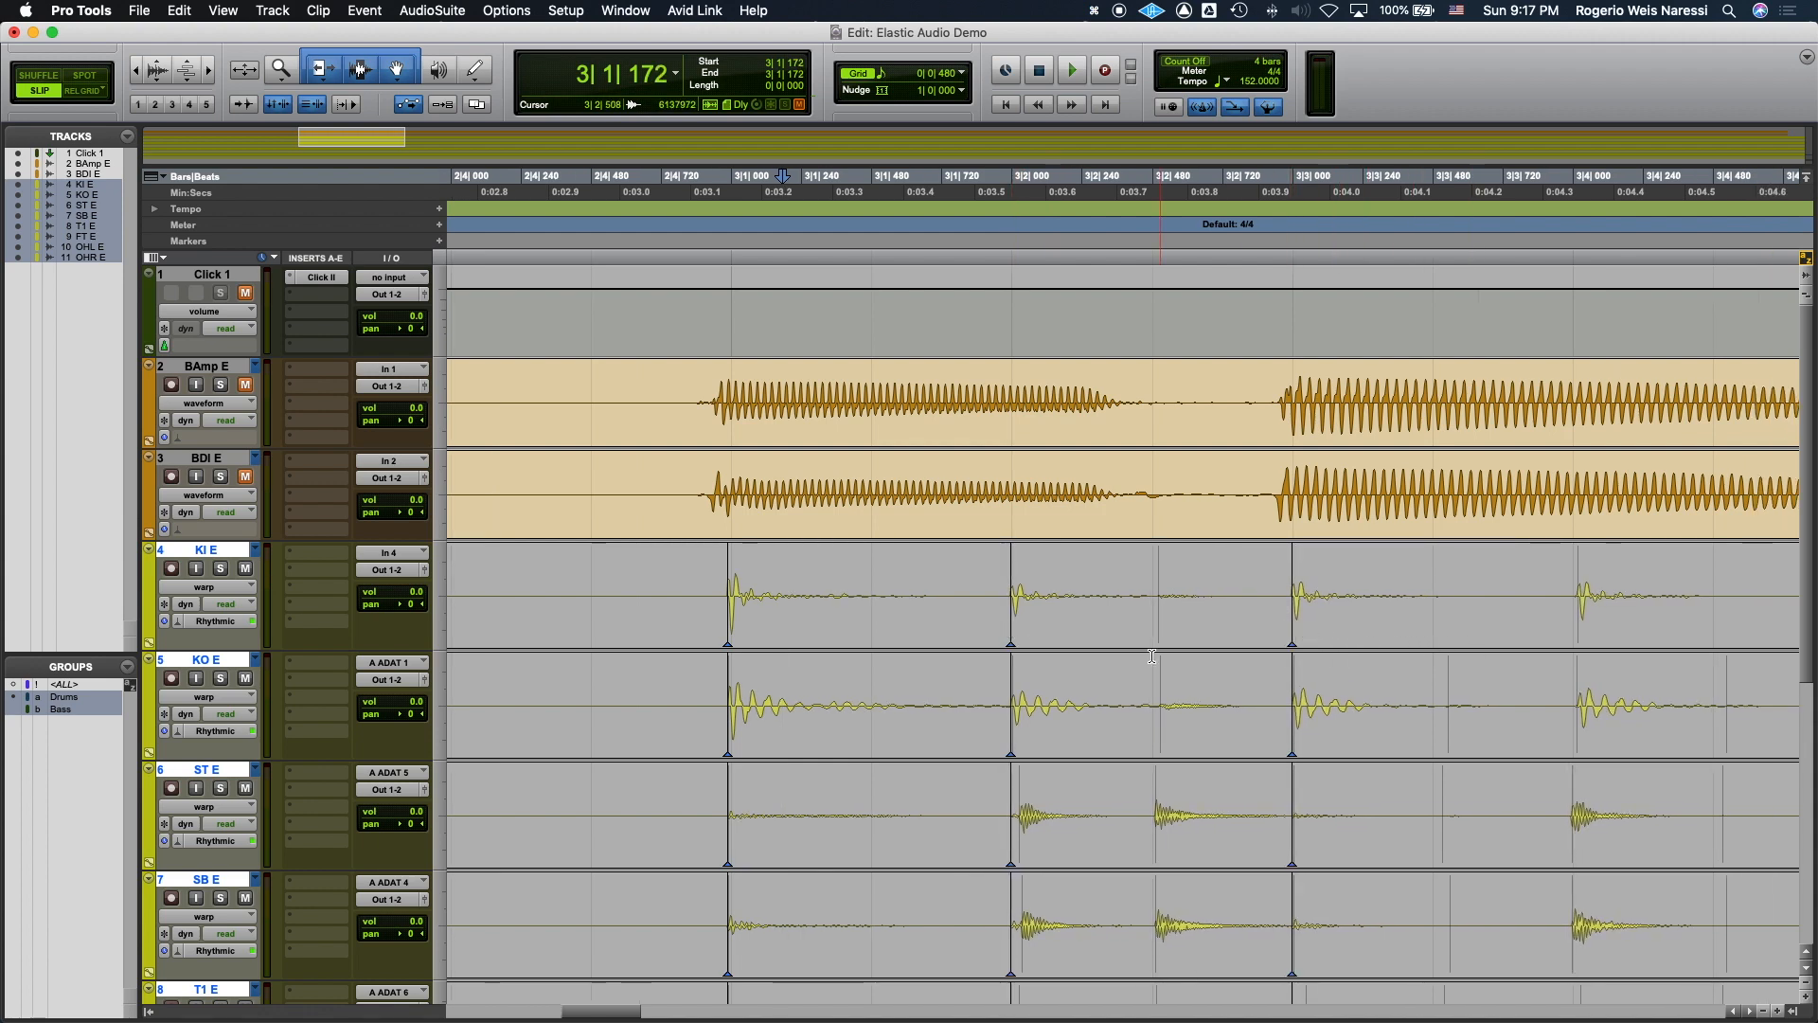
pyautogui.doubleClick(1156, 848)
pyautogui.hscroll(1, 1154, 851)
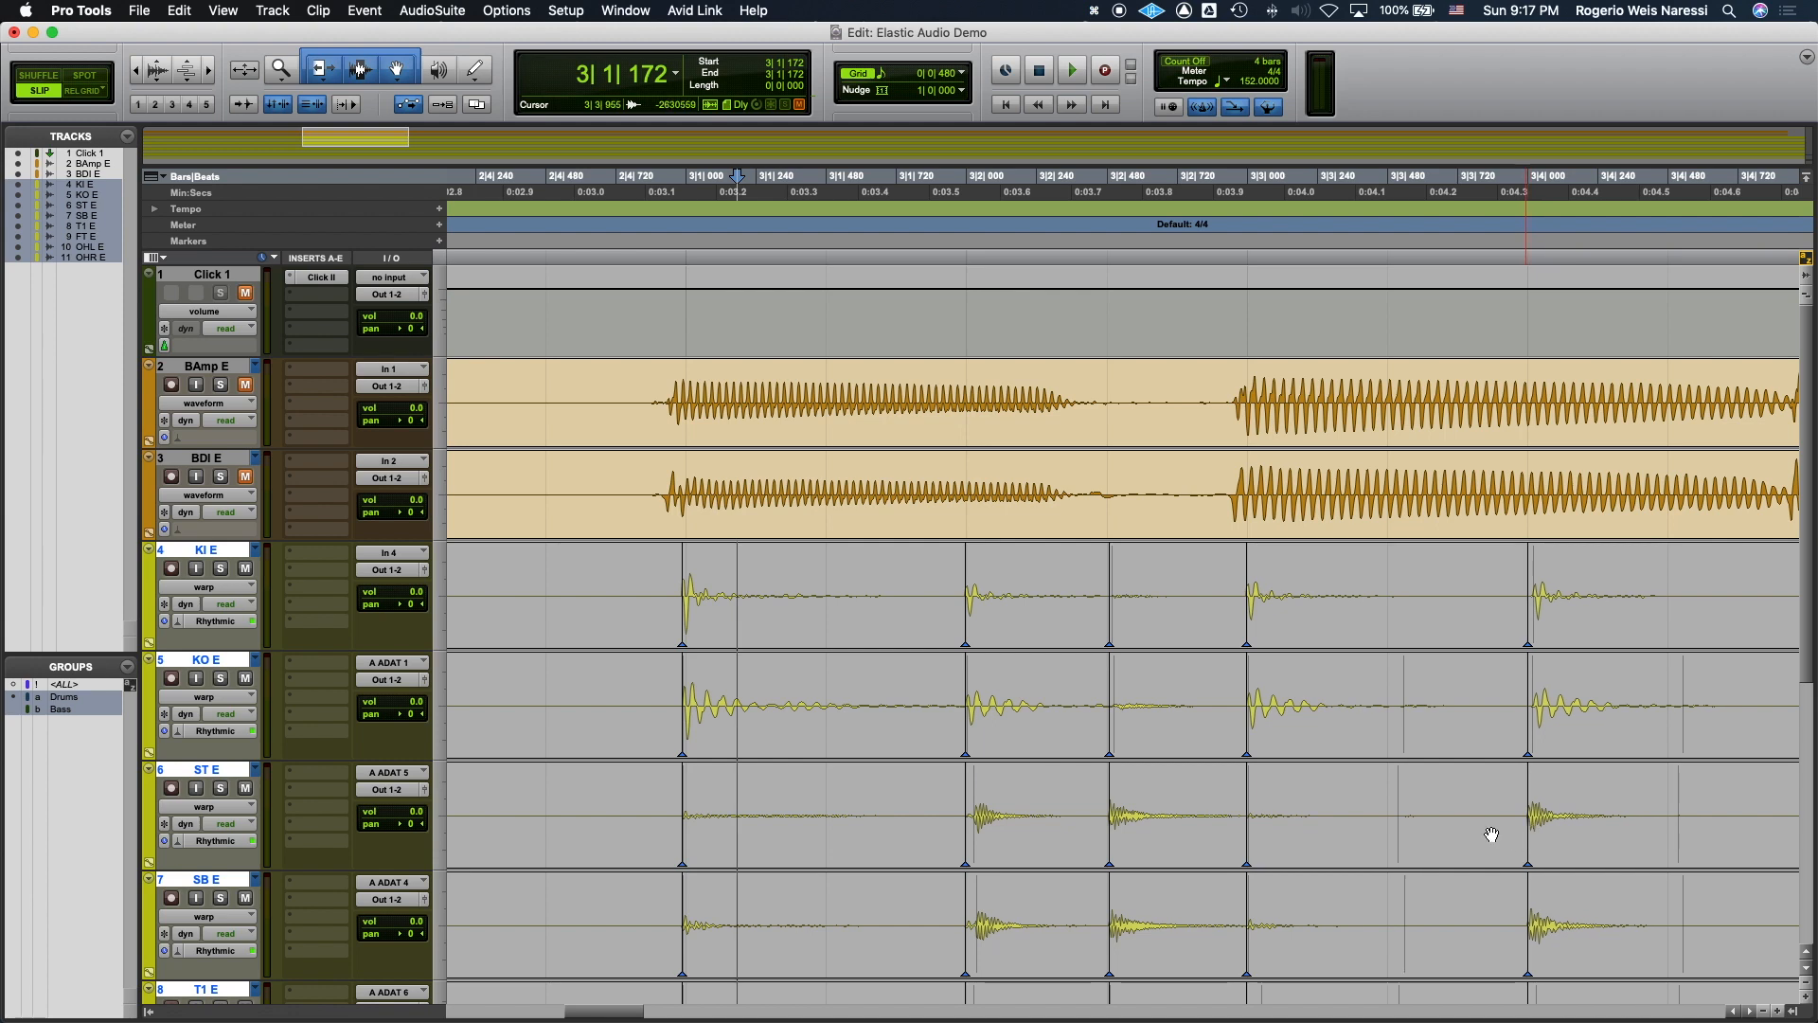
pyautogui.hscroll(-14, 1315, 770)
pyautogui.hscroll(11, 1335, 774)
pyautogui.press('super+z')
pyautogui.press('super+z')
pyautogui.press('super+z')
pyautogui.press('super+z')
pyautogui.press('super+z')
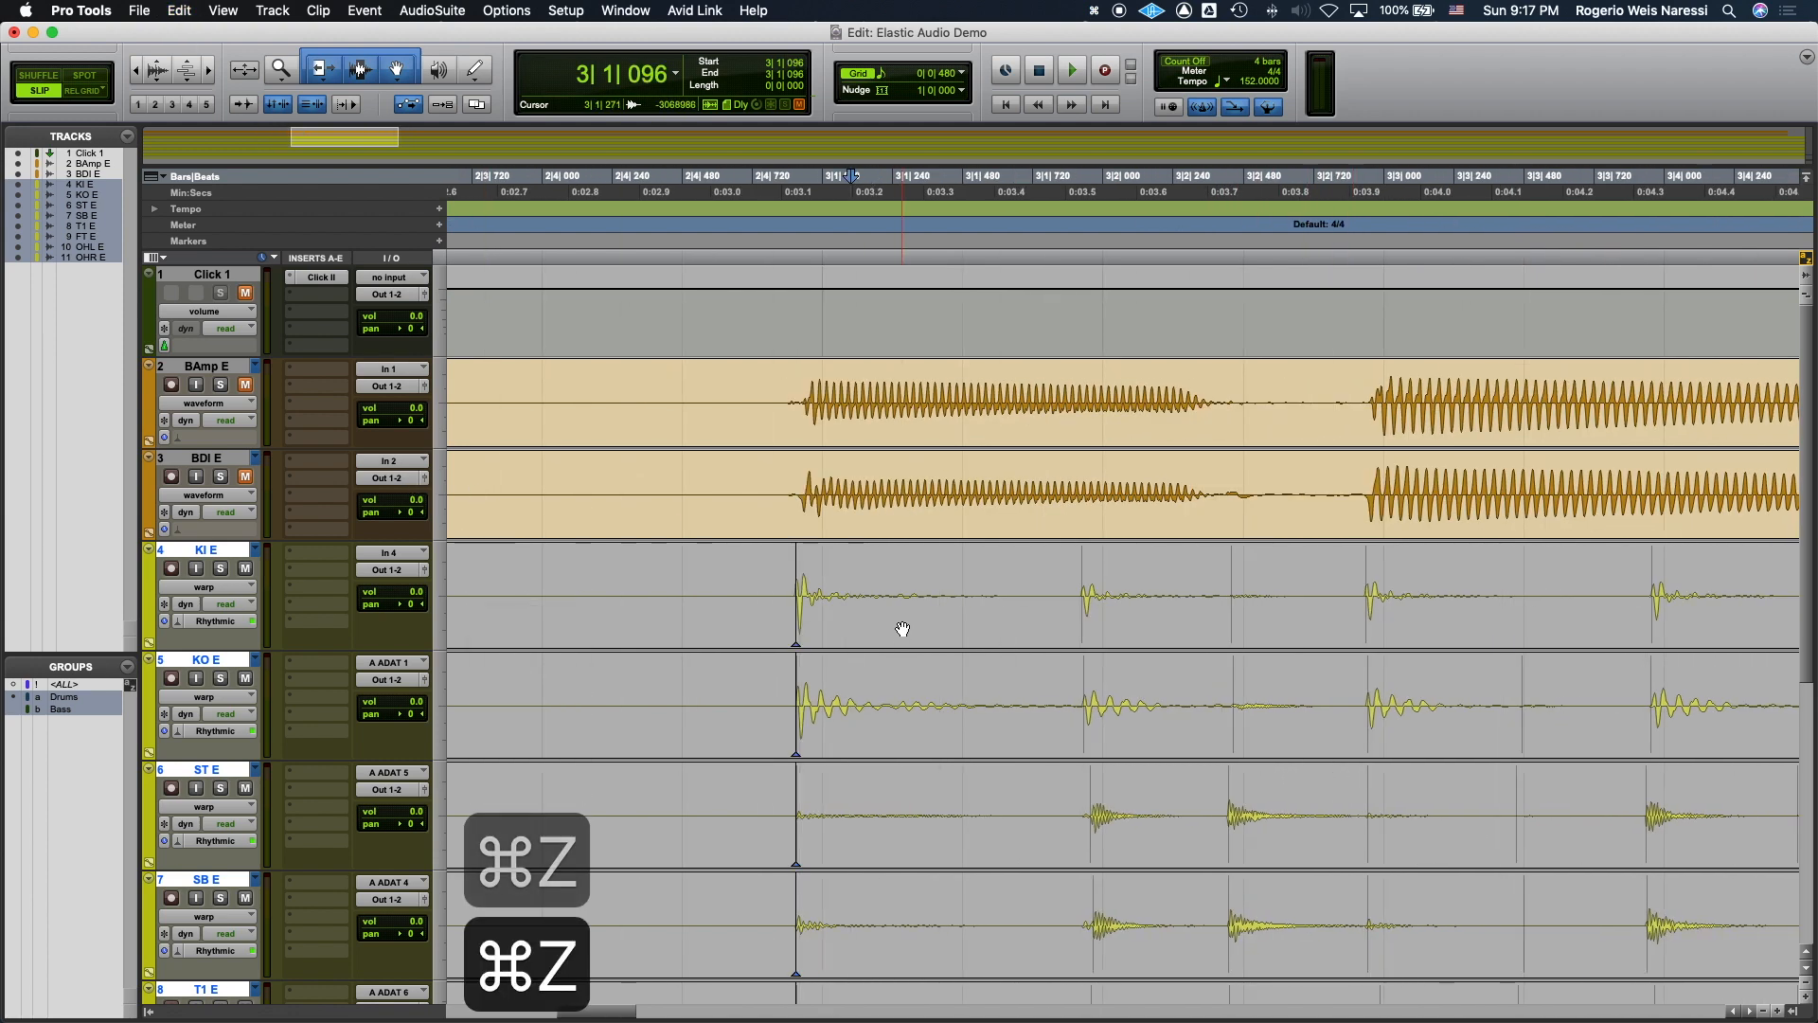
pyautogui.click(79, 92)
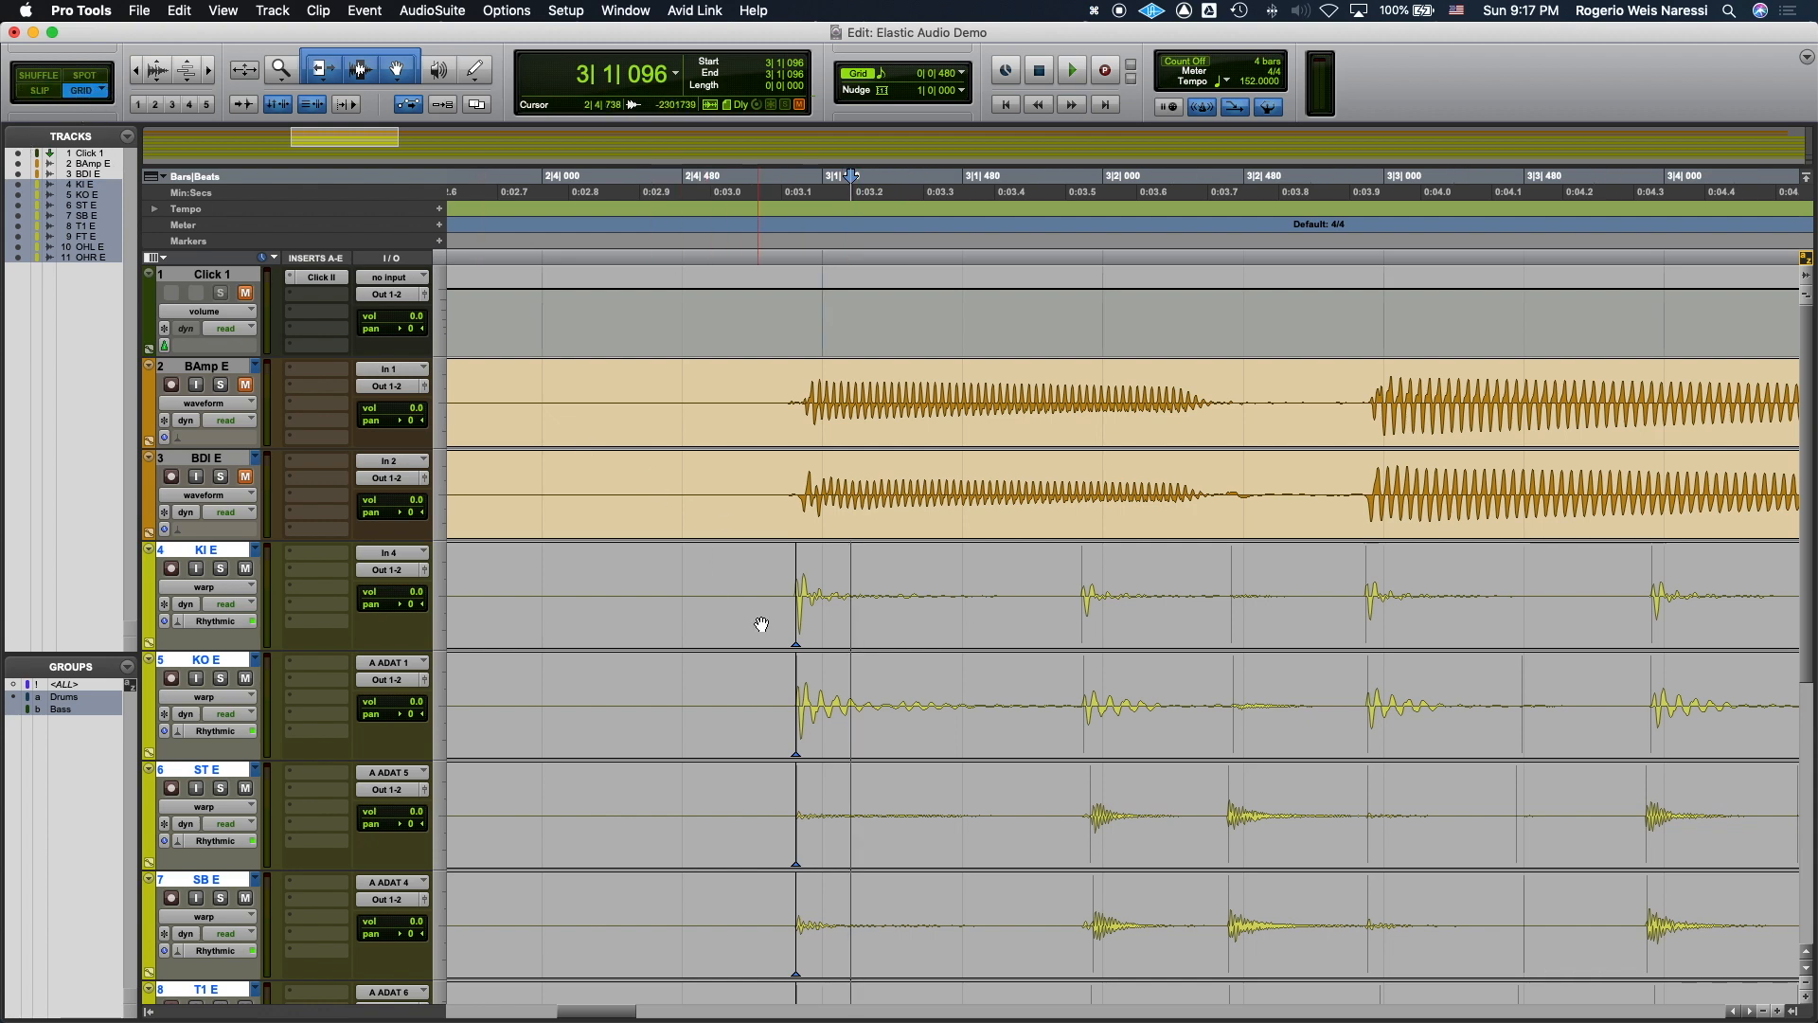
# - Snap the first drum hit onto the 3|1|000 grid line
pyautogui.moveTo(796, 629); pyautogui.dragTo(822, 629)
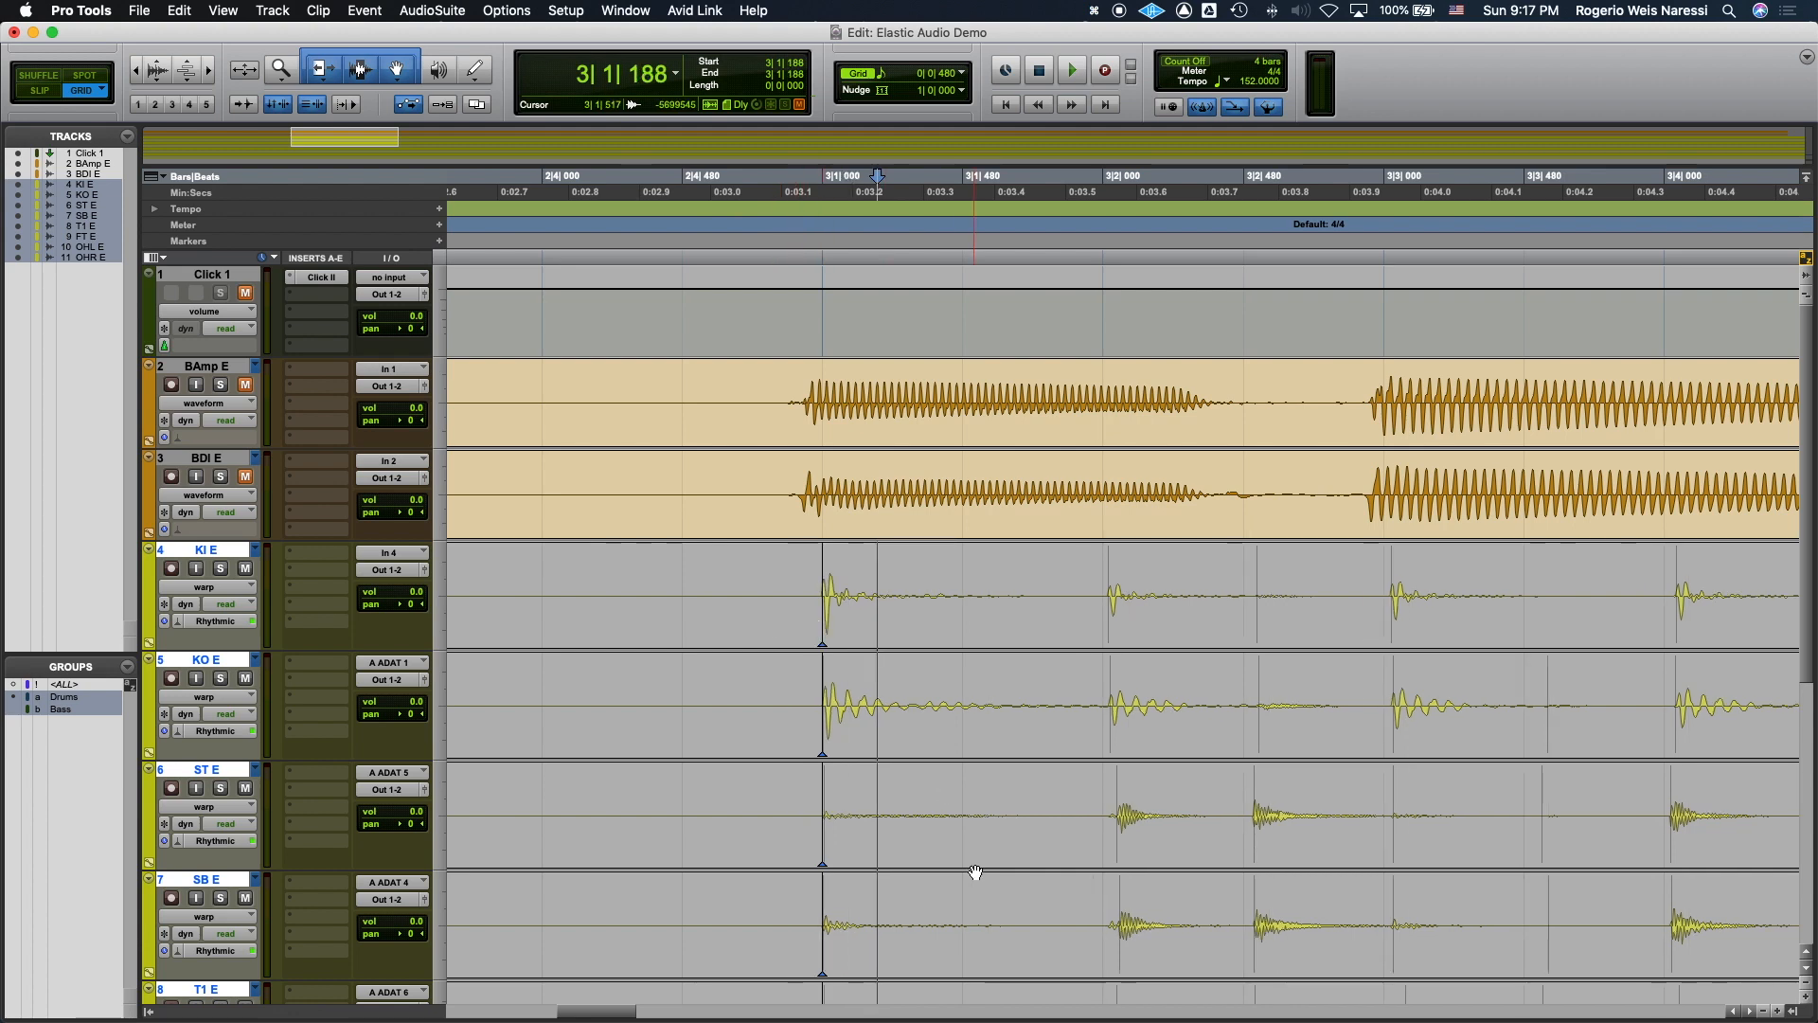
pyautogui.hscroll(2, 976, 840)
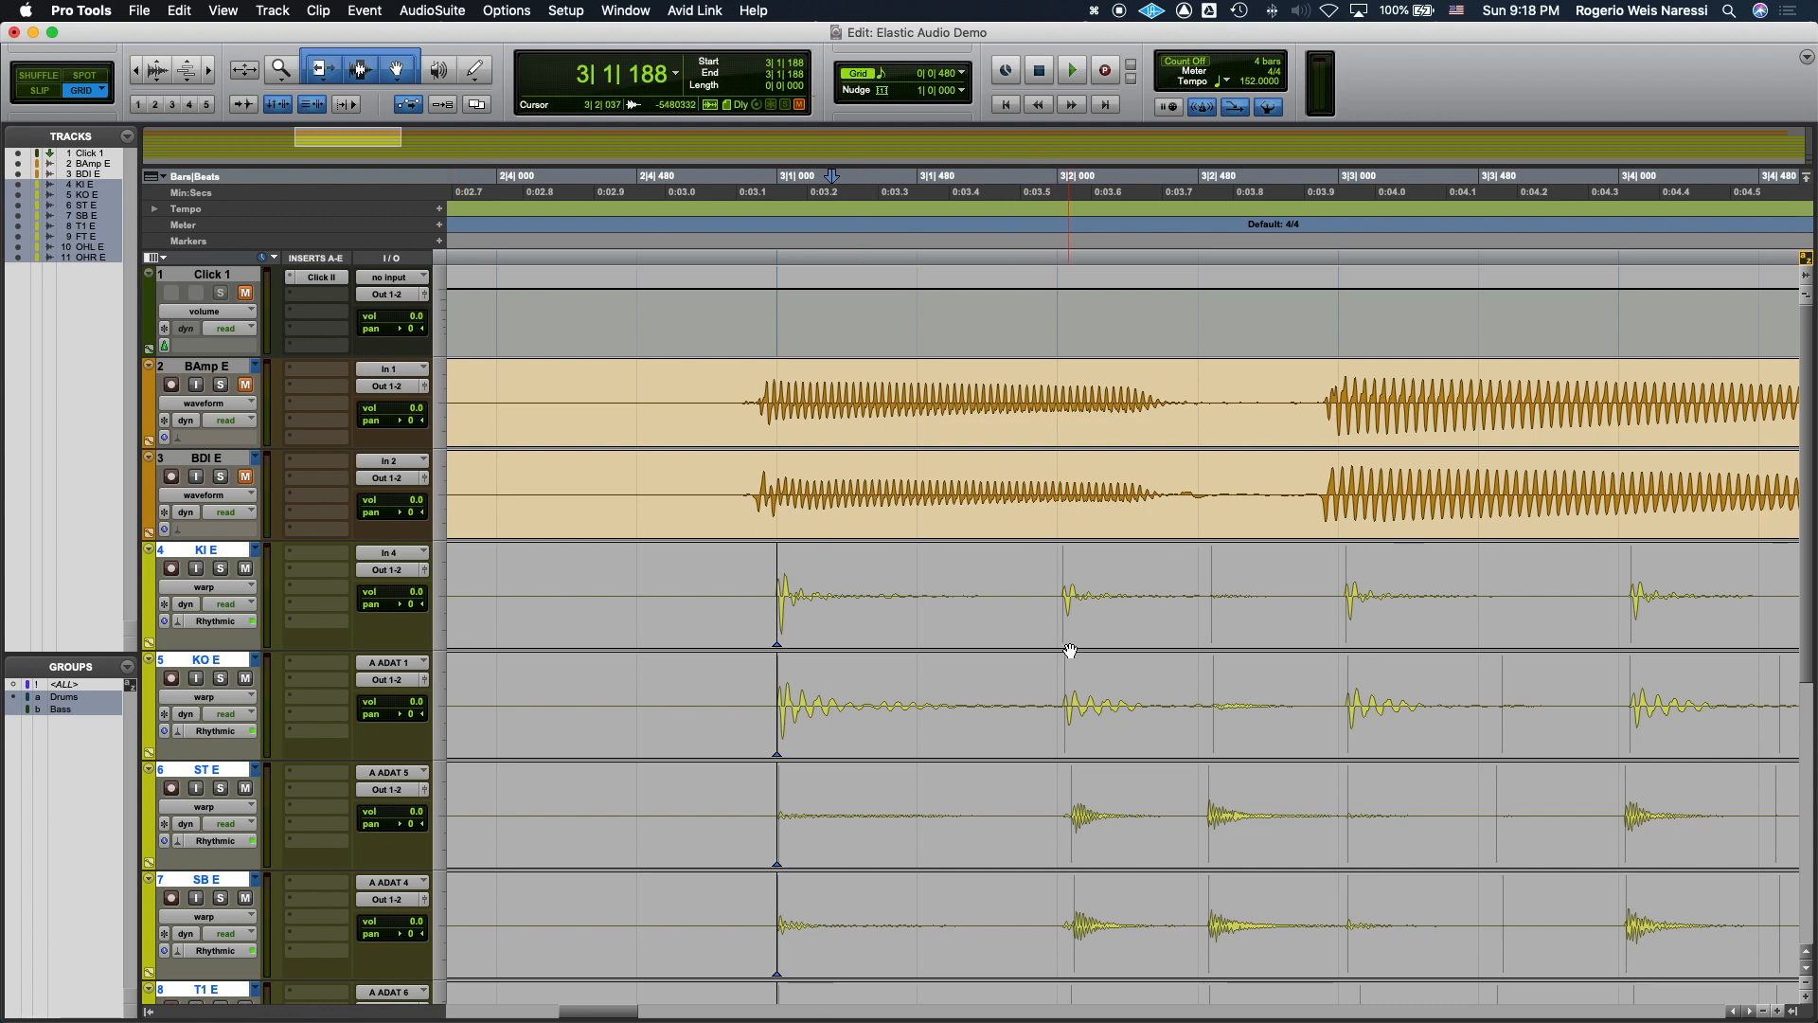
pyautogui.scroll(-10, 1070, 651)
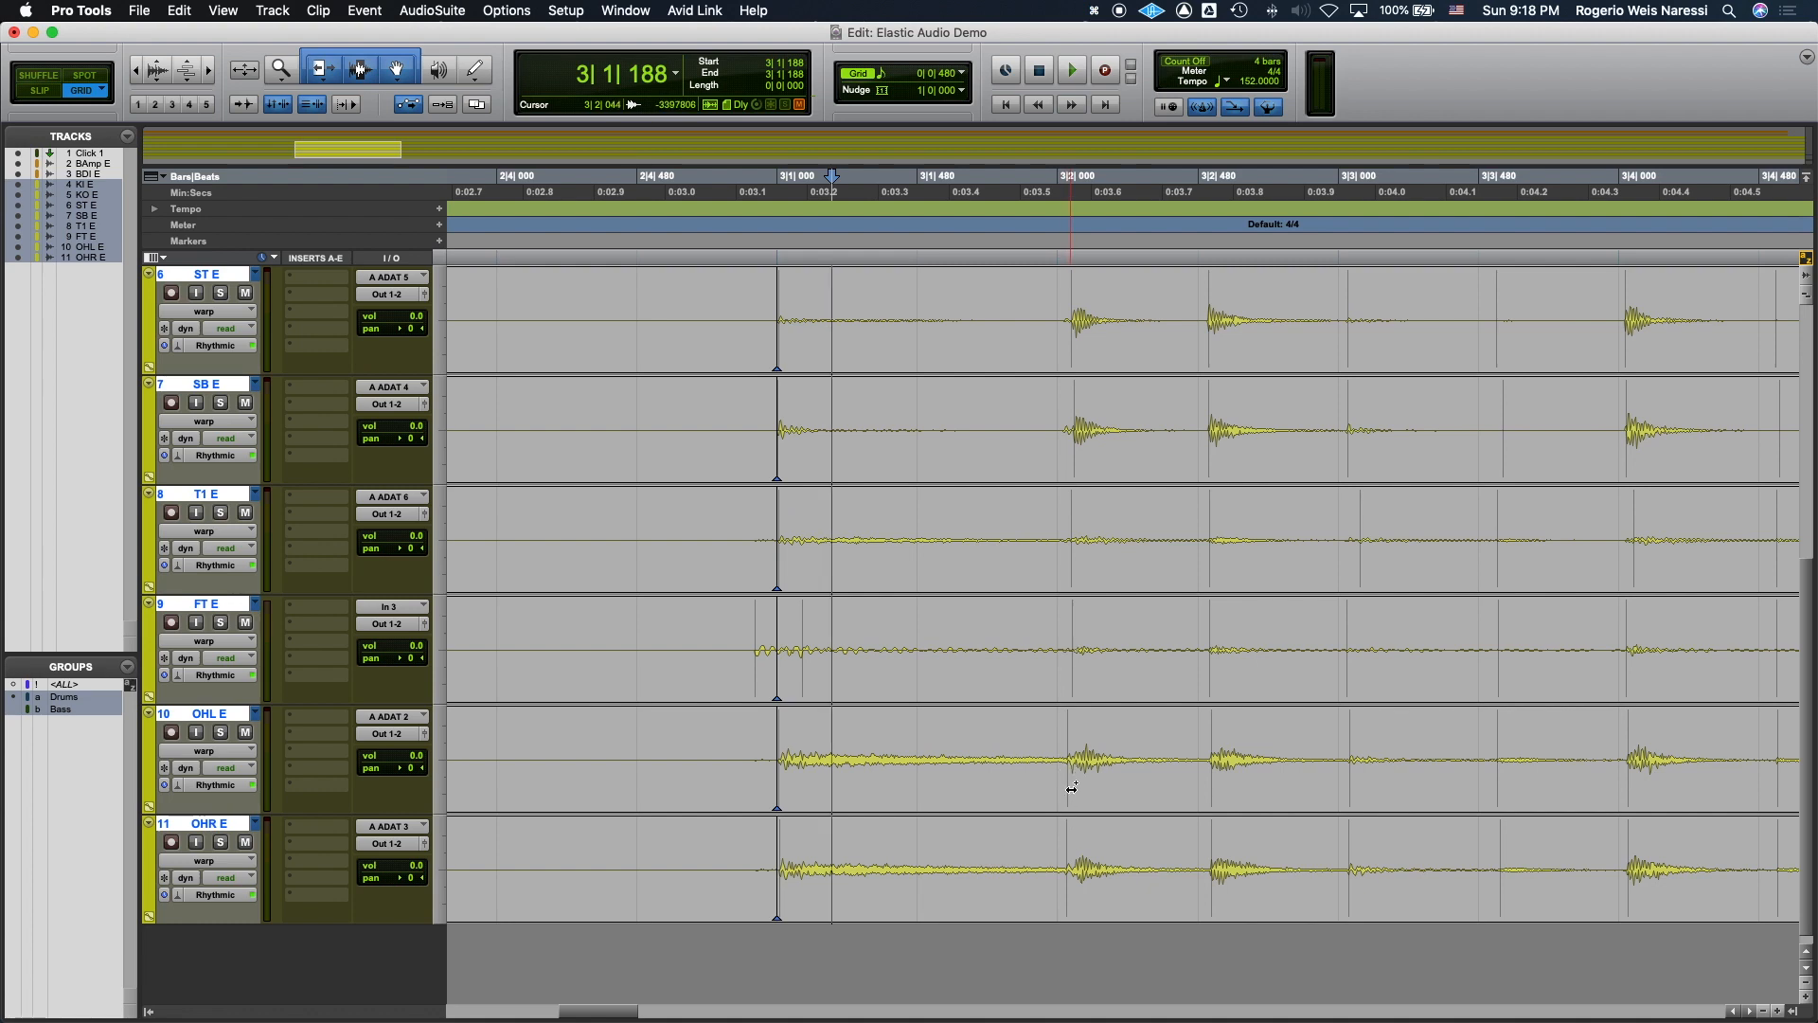
pyautogui.hscroll(2, 1065, 786)
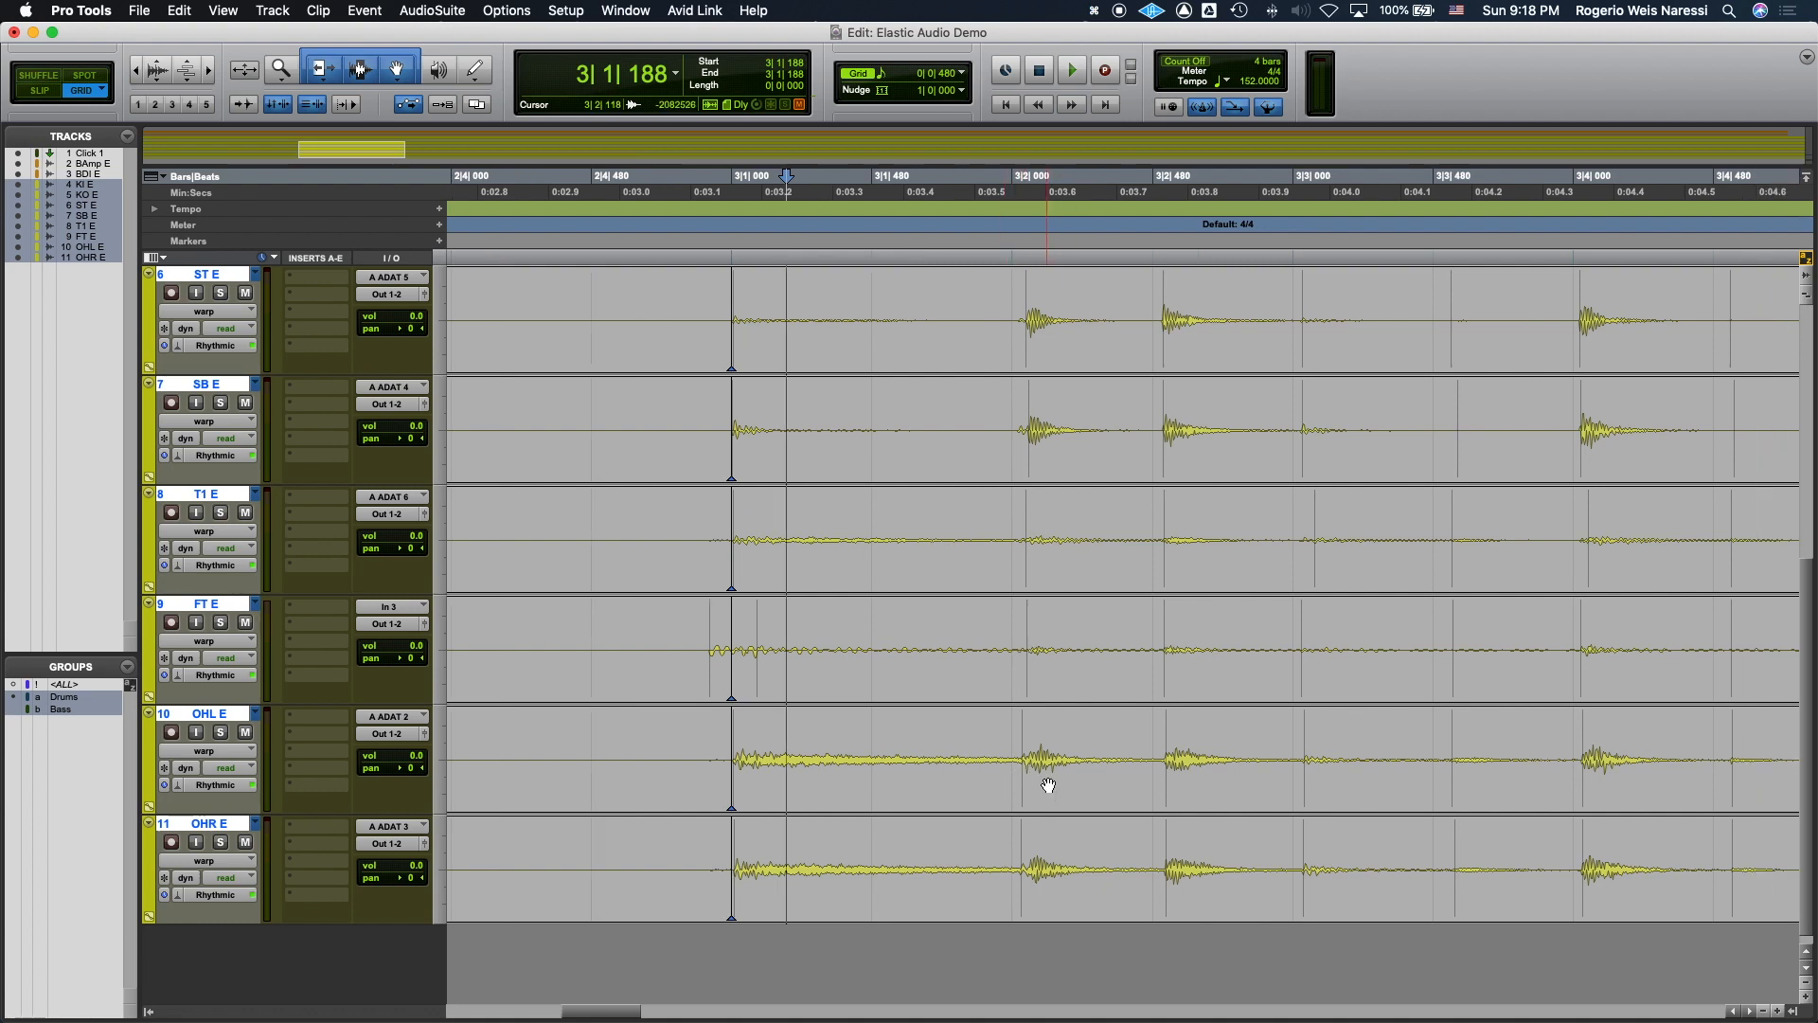
# - Drag the next hit's warp marker so it snaps onto 3|2|000
pyautogui.scroll(4, 1024, 748)
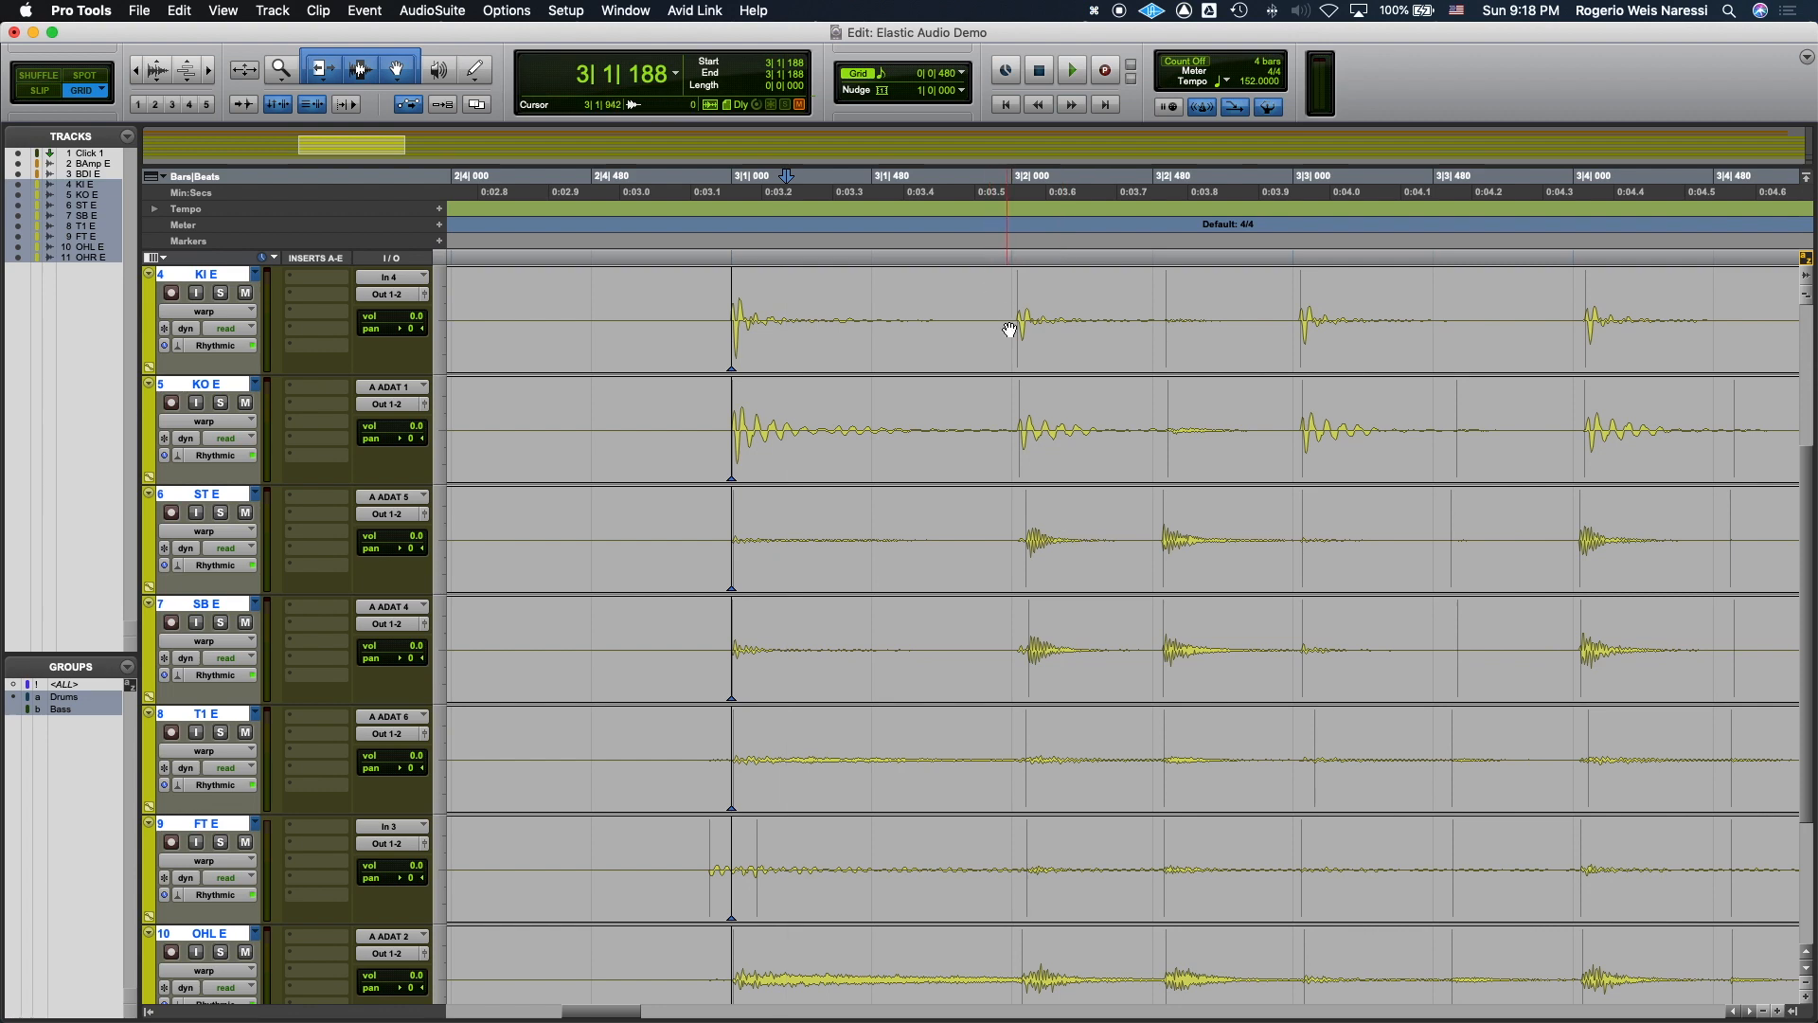
pyautogui.scroll(-4, 1037, 332)
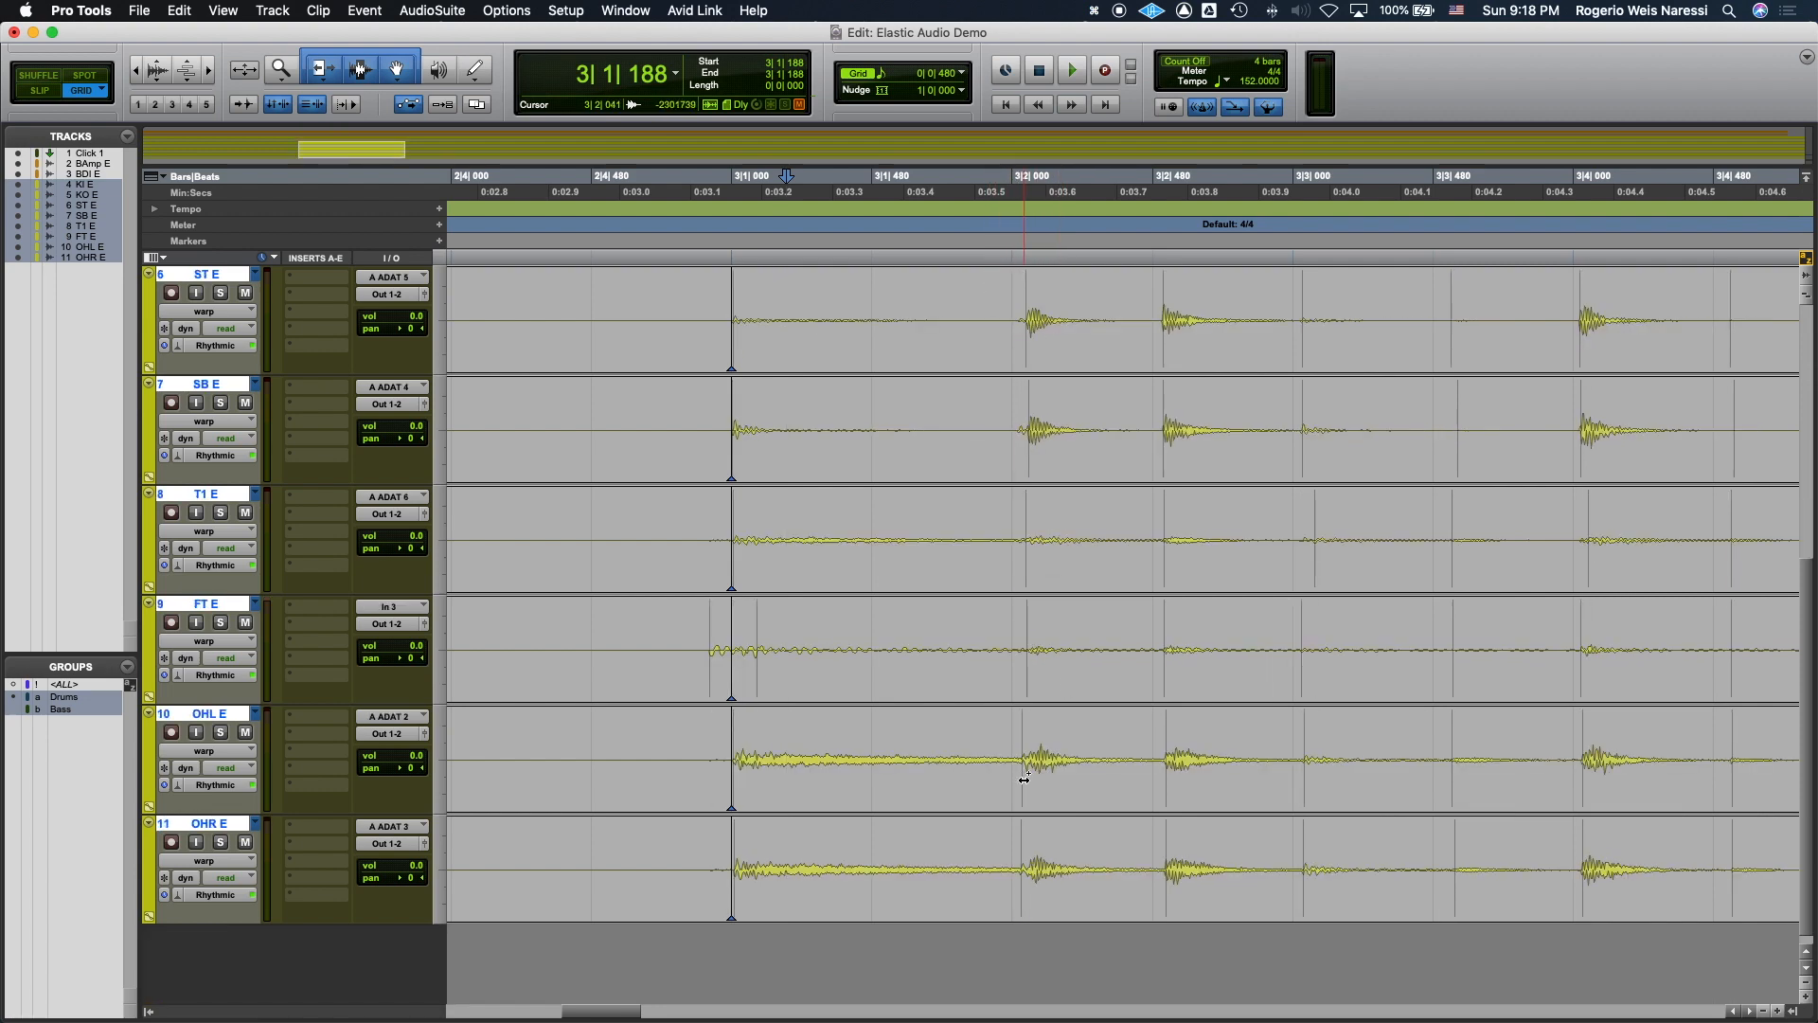
pyautogui.moveTo(1026, 779); pyautogui.dragTo(1022, 780)
pyautogui.scroll(6, 1020, 779)
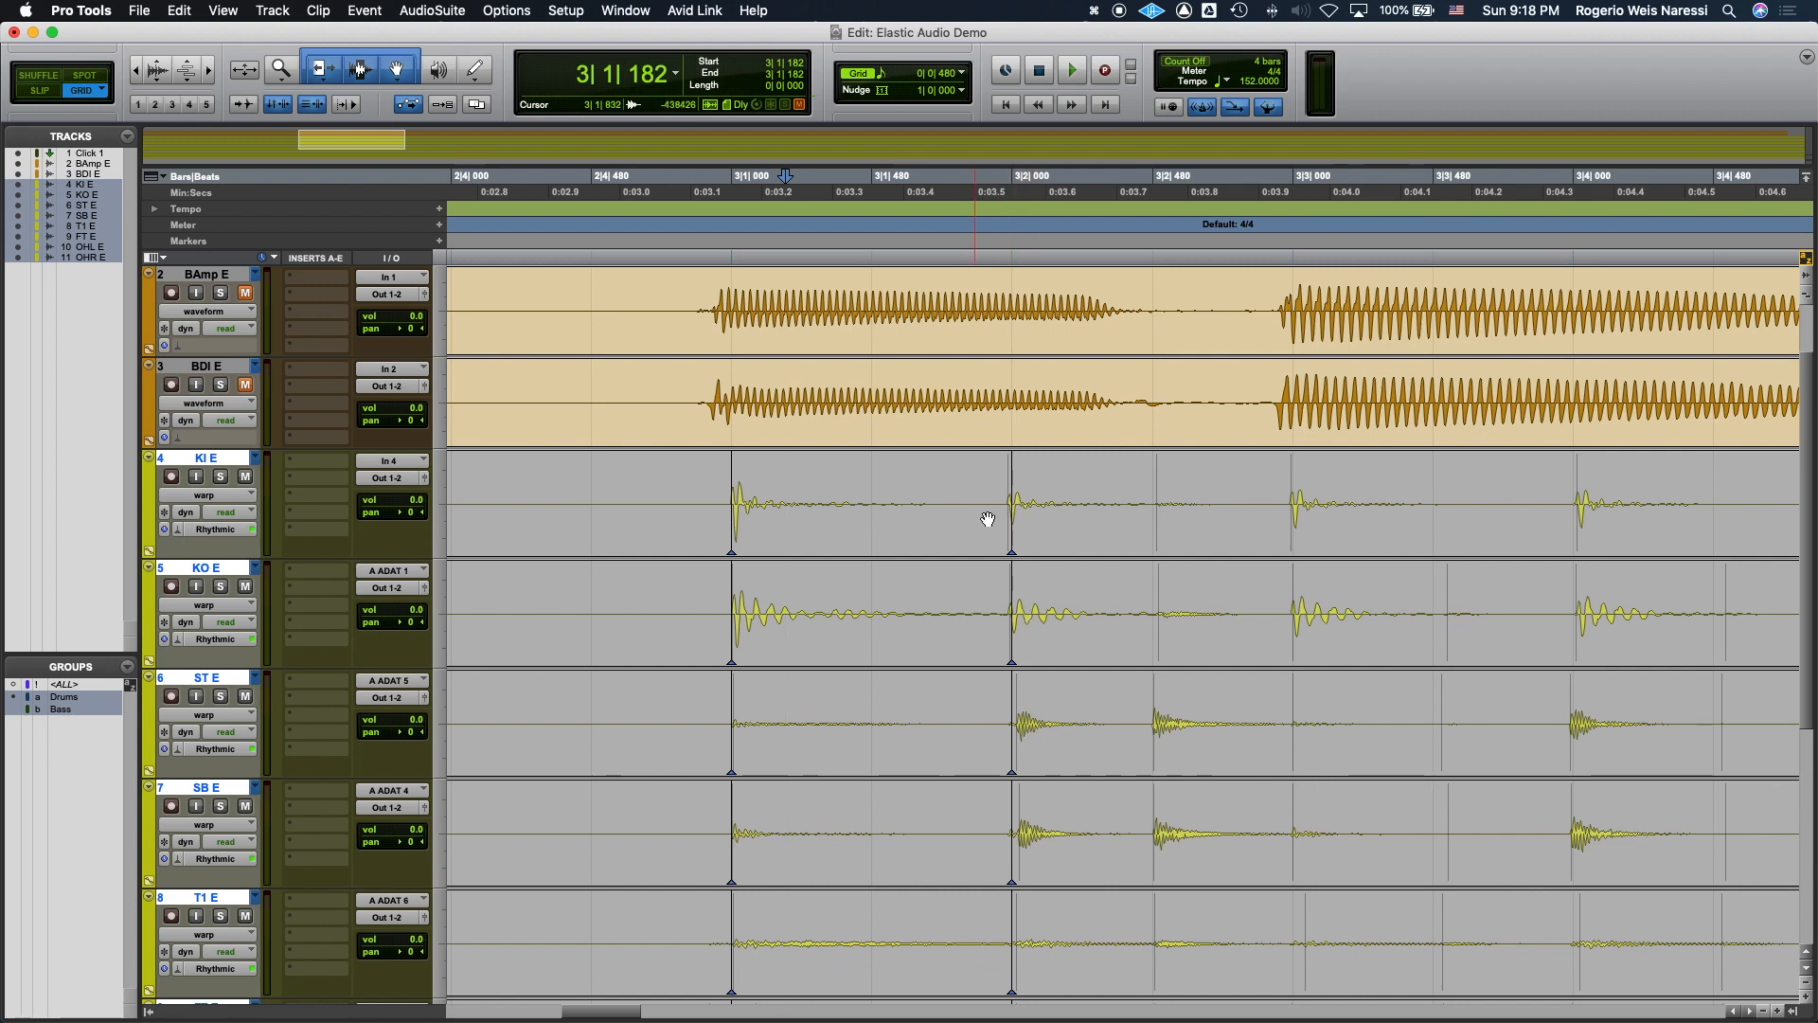
# - Zoom in on the warped hit at 3|2|000, then undo the last two warps to compare
pyautogui.press('t')
pyautogui.press('Tab')
pyautogui.press('t')
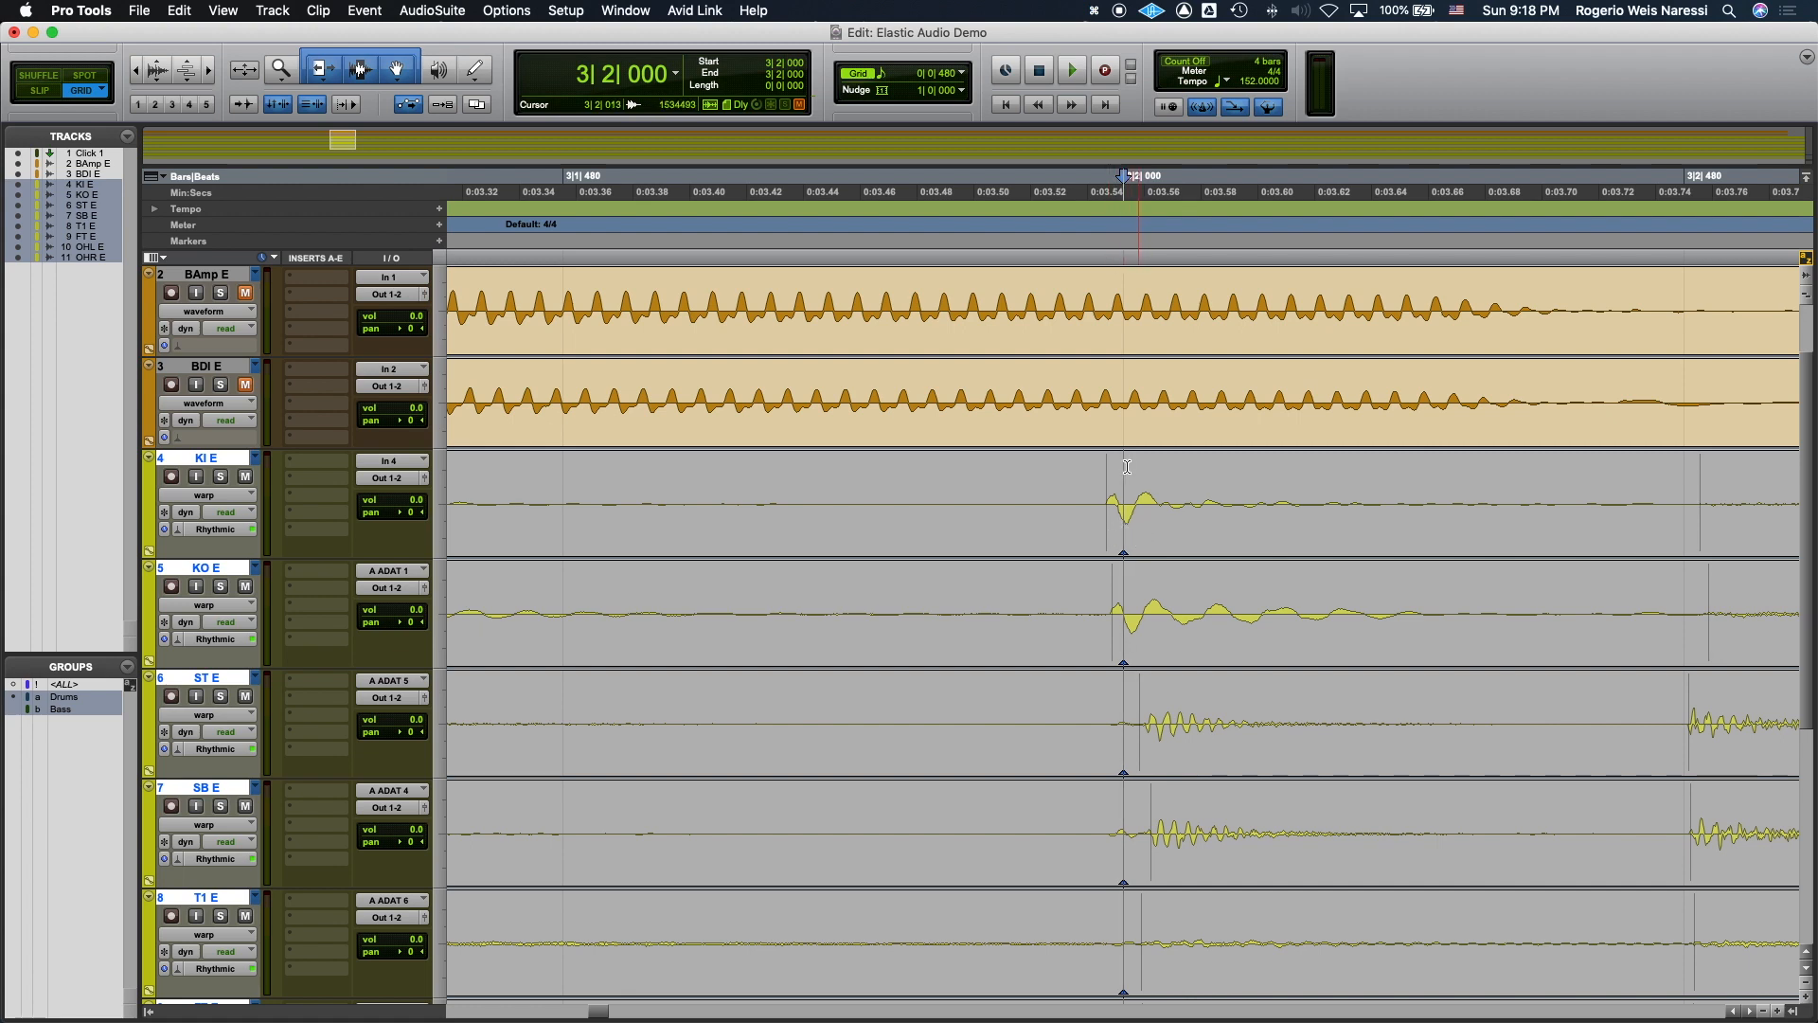
pyautogui.press('r')
pyautogui.press('r')
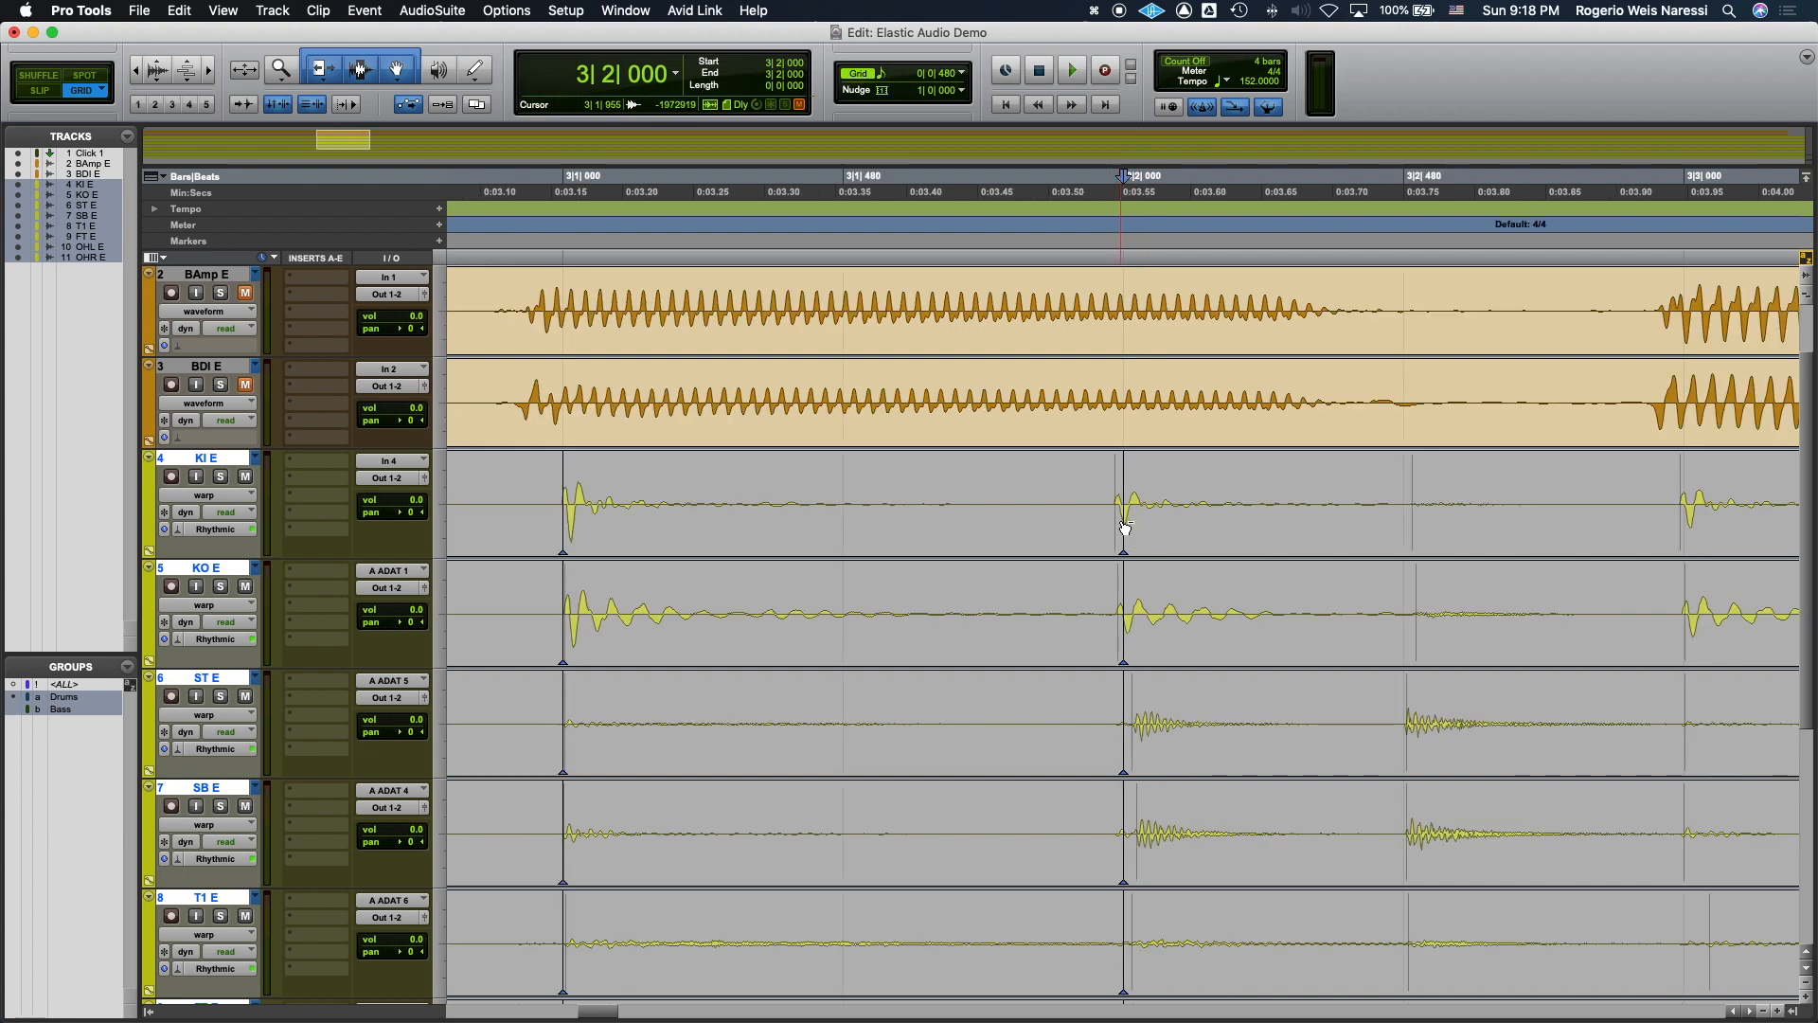
pyautogui.press('super+z')
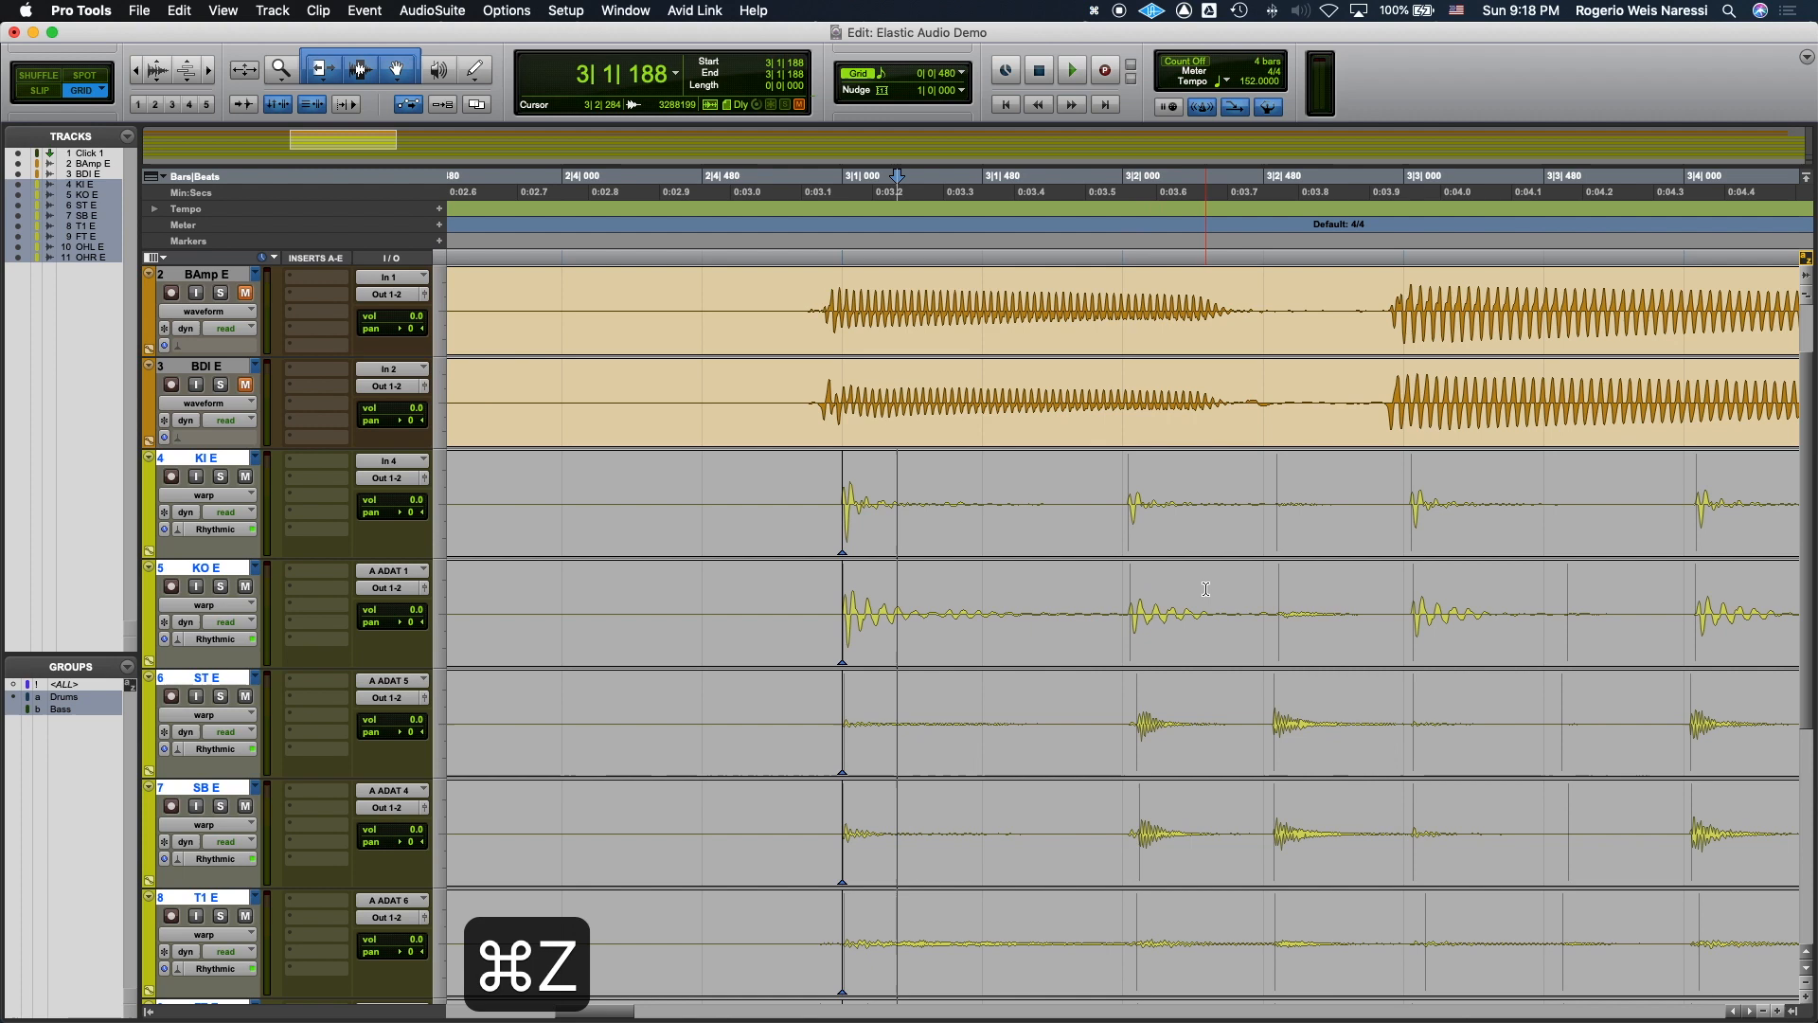
pyautogui.press('super+z')
pyautogui.click(1181, 469)
pyautogui.press('t')
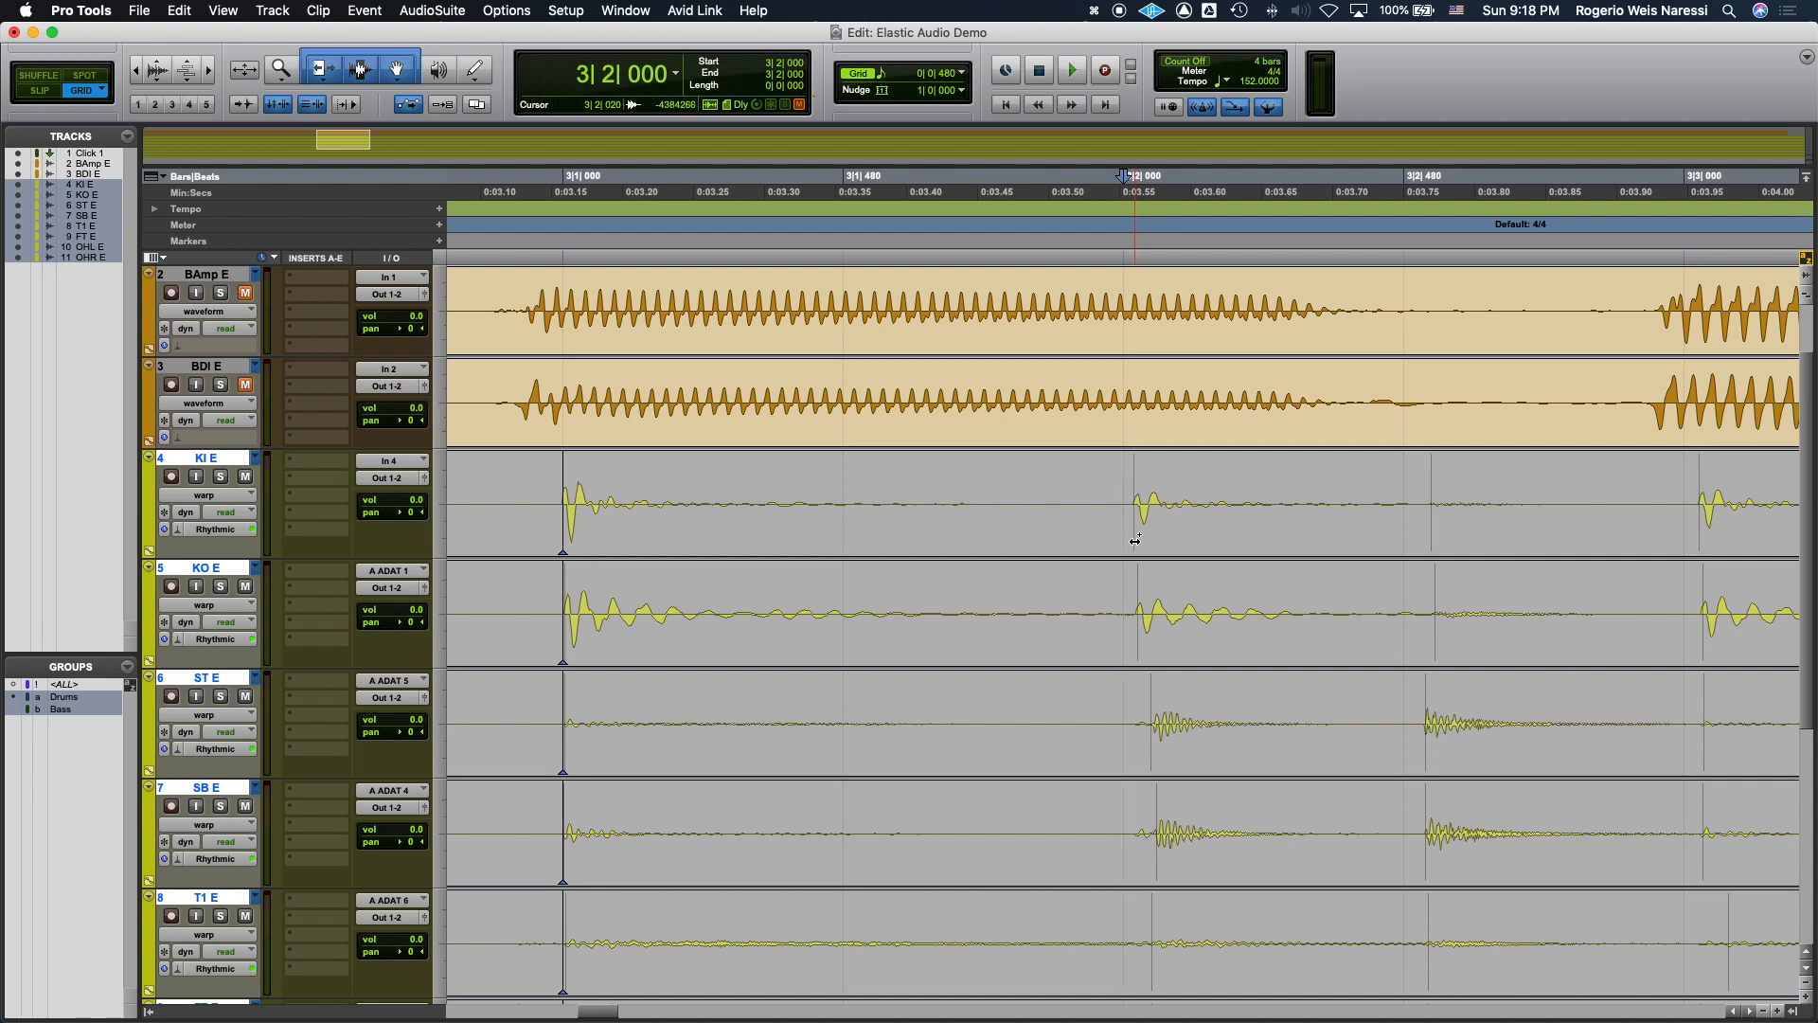
# - On the KI E track alone, pull the kick hit onto the 3|2|000 grid line
pyautogui.click(224, 467)
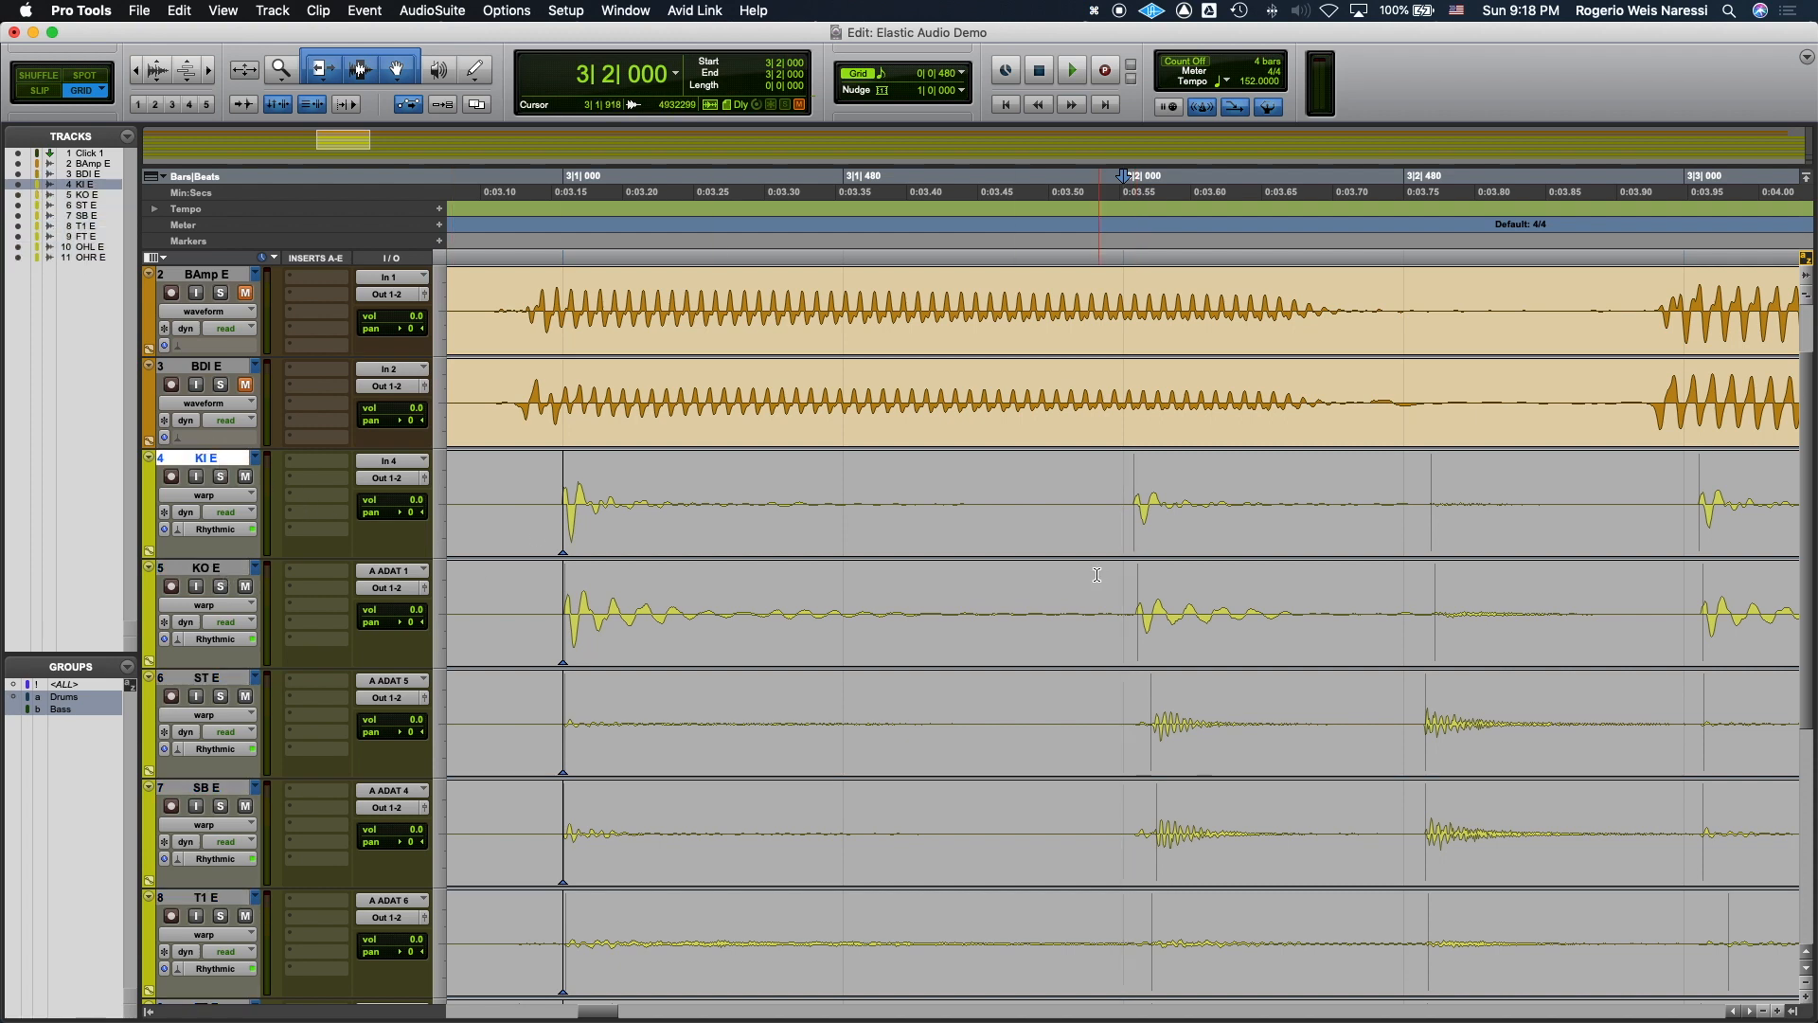
pyautogui.hscroll(2, 1120, 559)
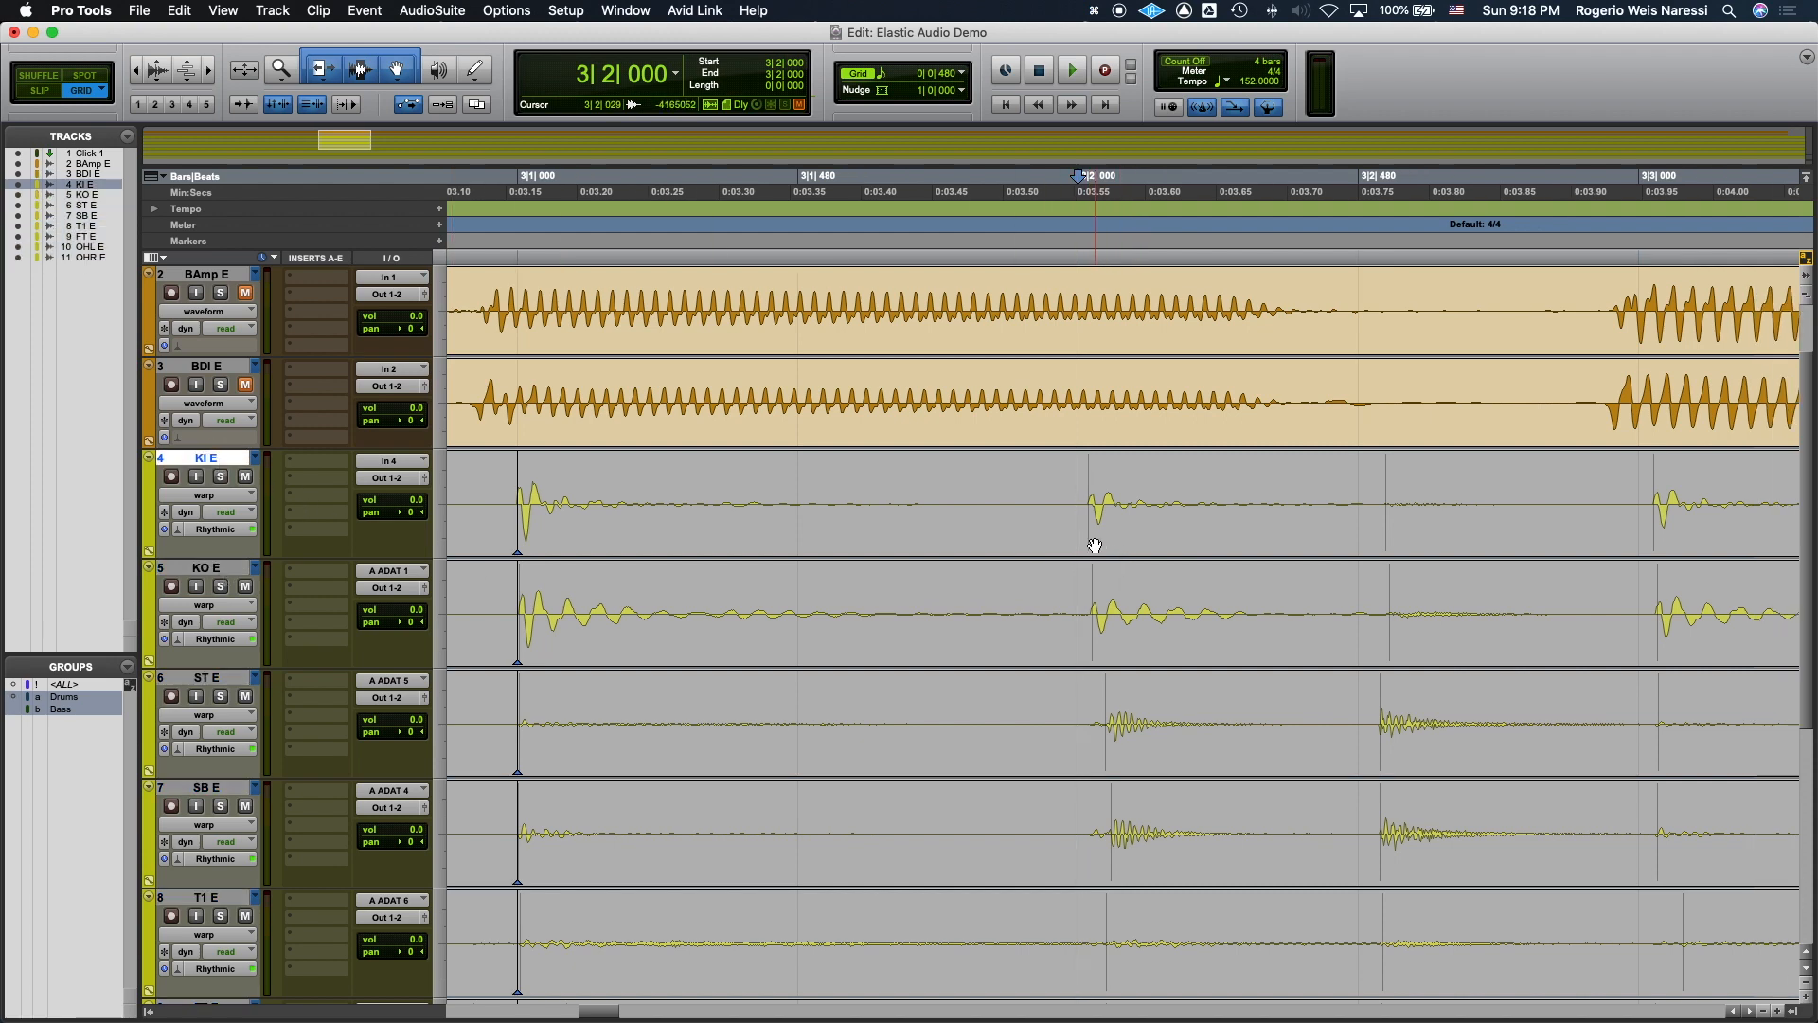
pyautogui.press('r')
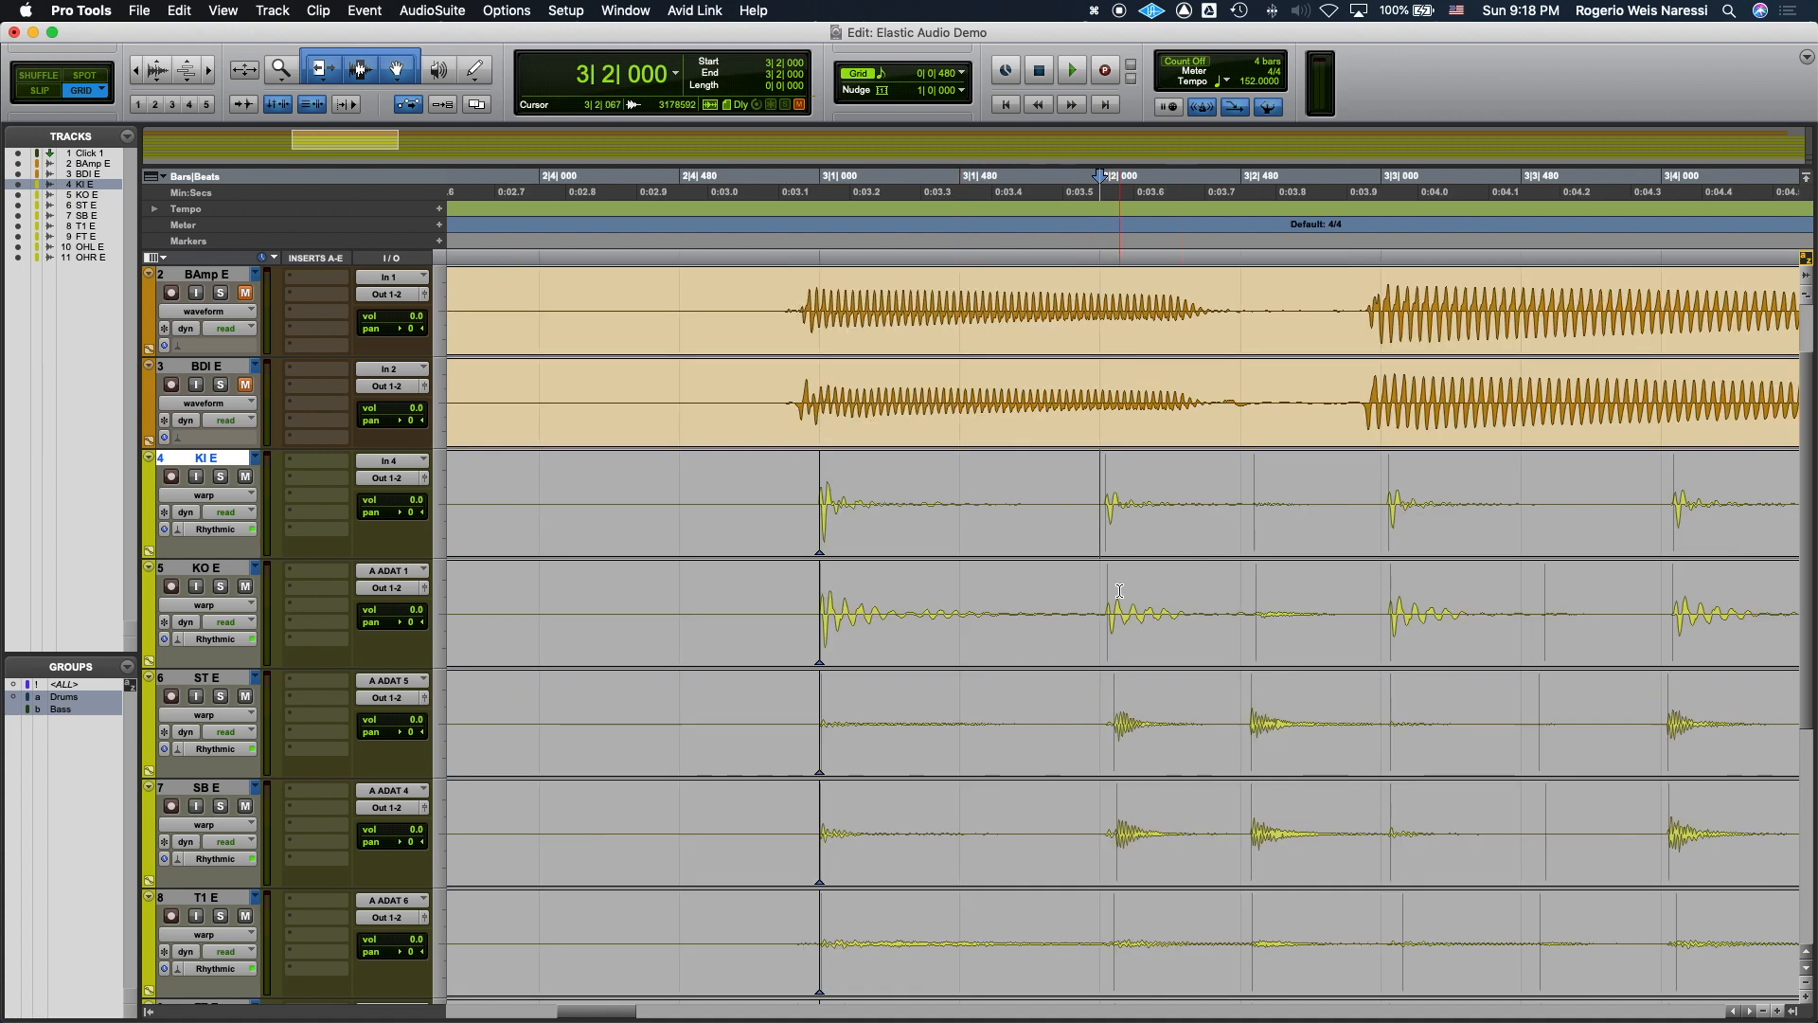
pyautogui.scroll(-3, 1010, 430)
pyautogui.hscroll(4, 1010, 430)
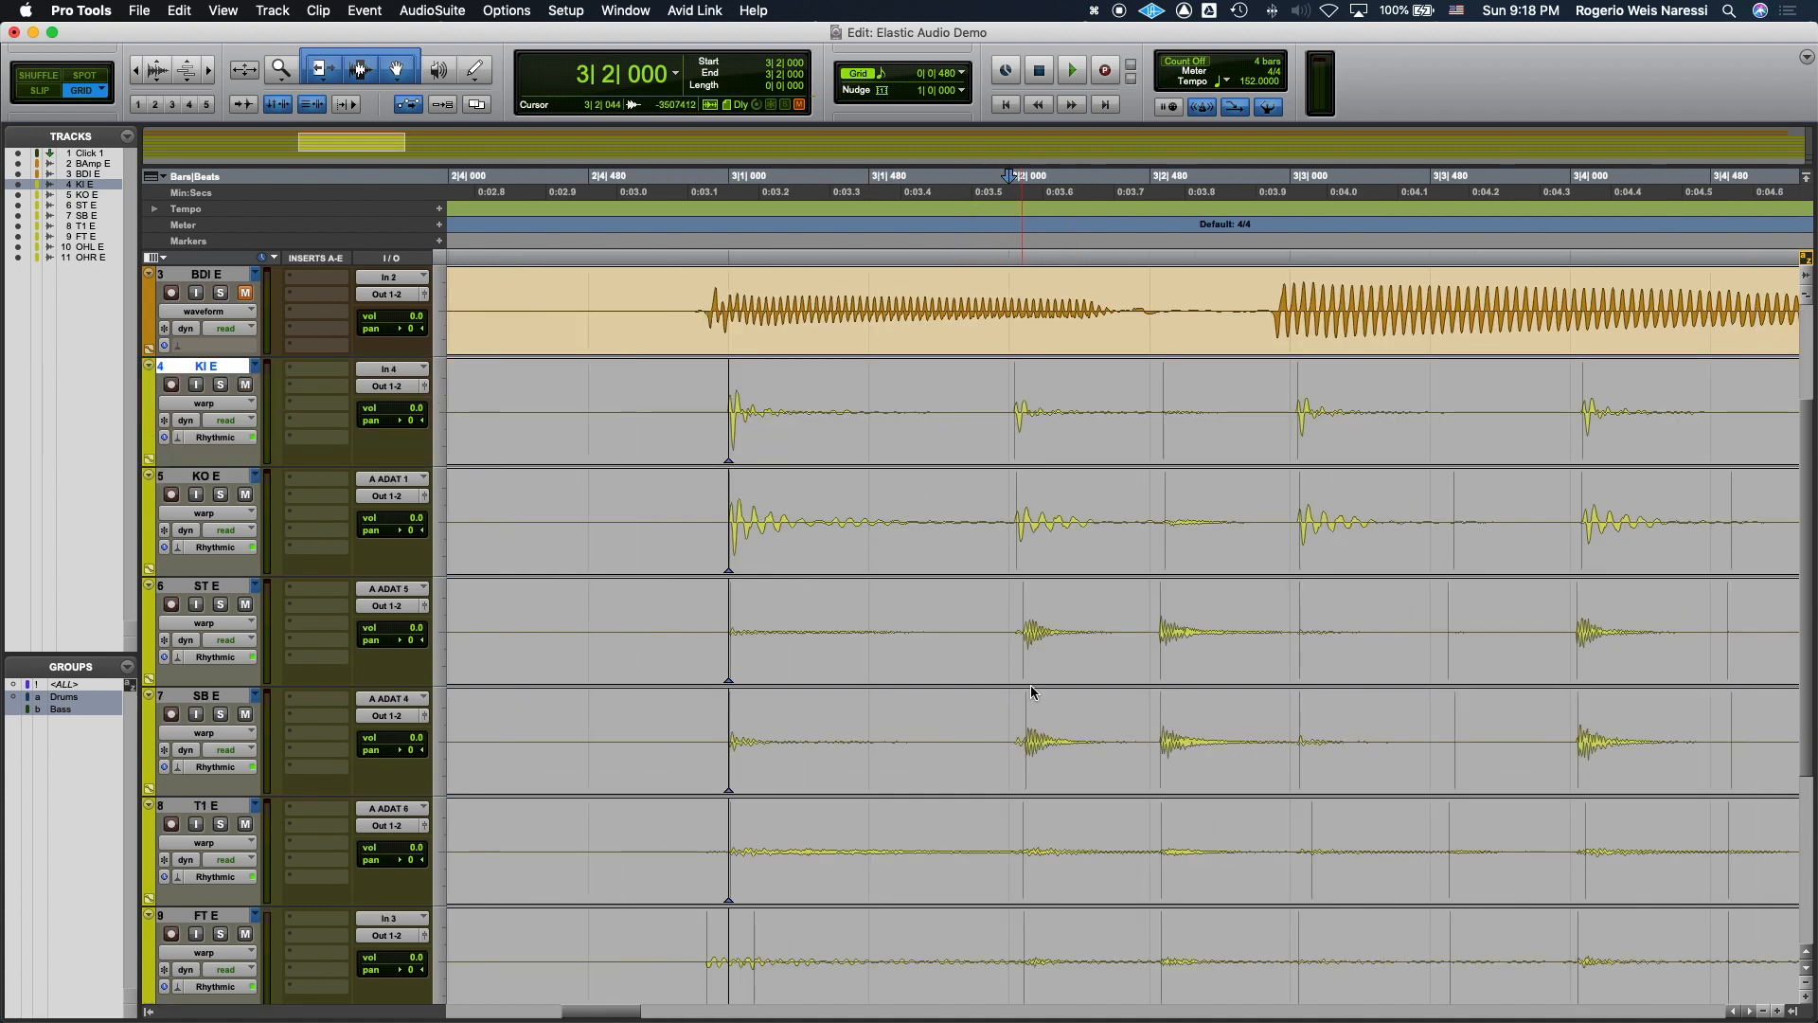
pyautogui.moveTo(1014, 430); pyautogui.dragTo(1009, 437)
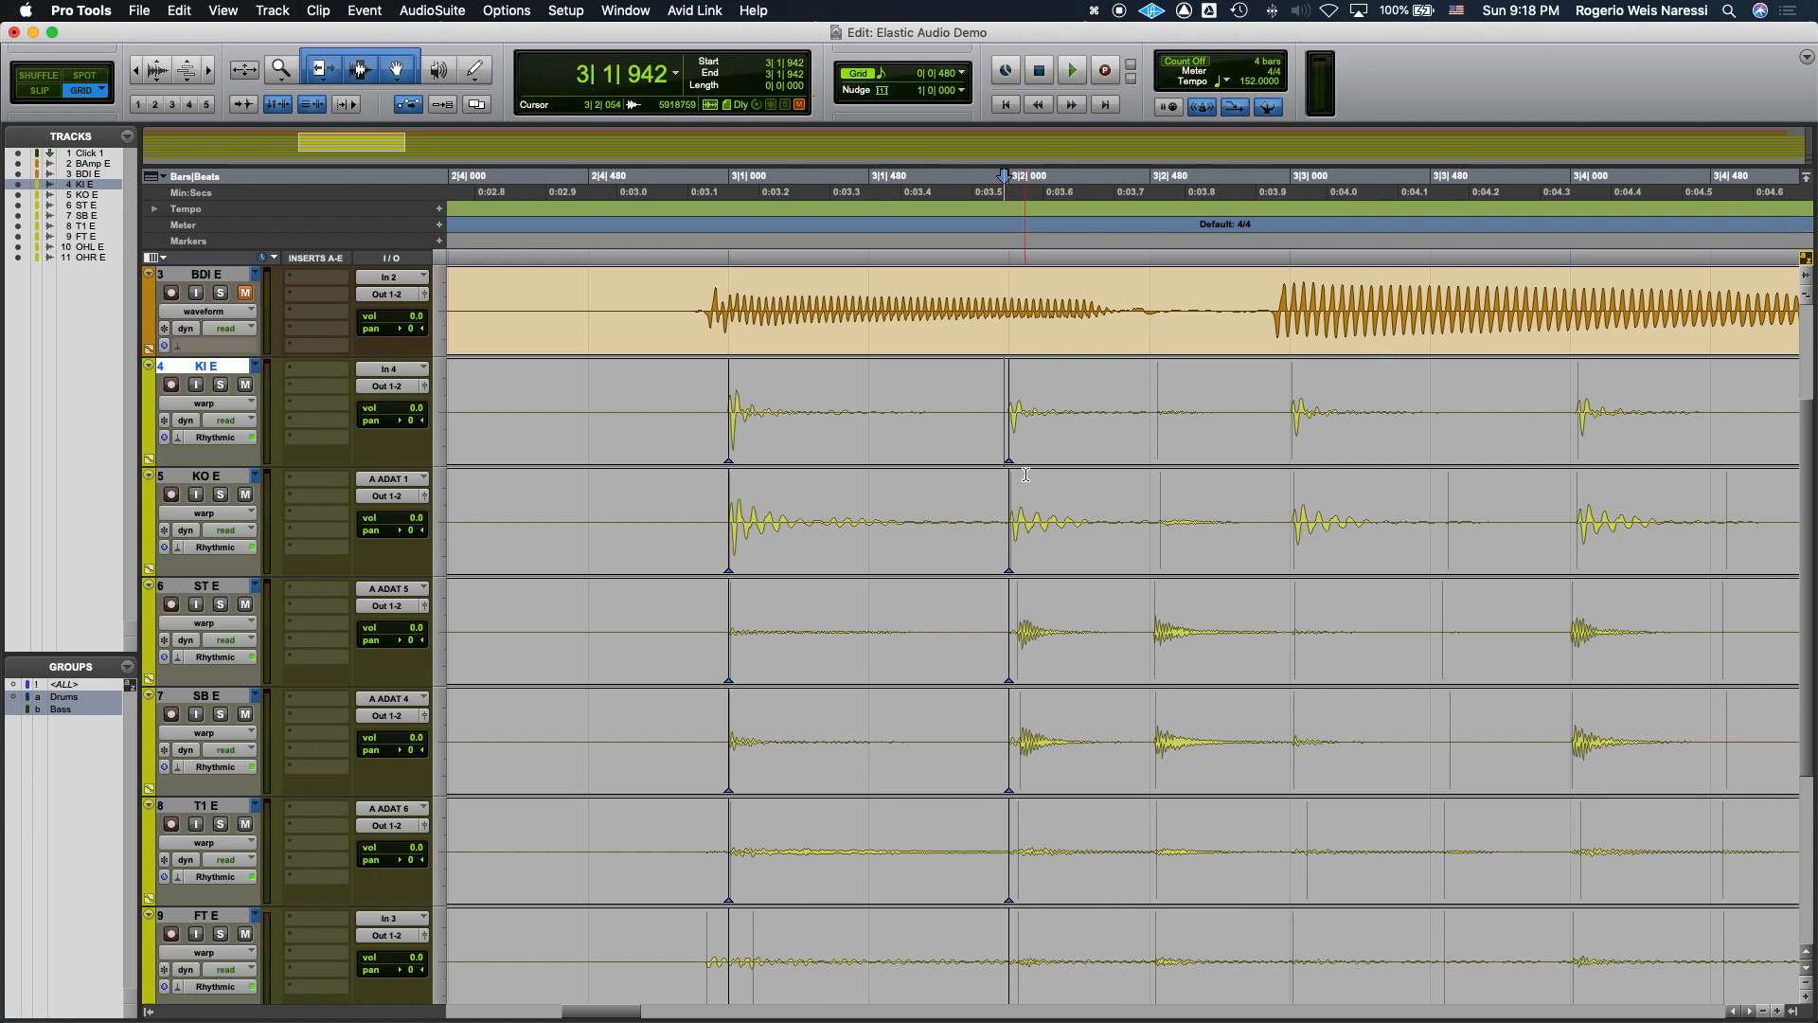
pyautogui.hscroll(2, 1026, 473)
pyautogui.hscroll(12, 1121, 634)
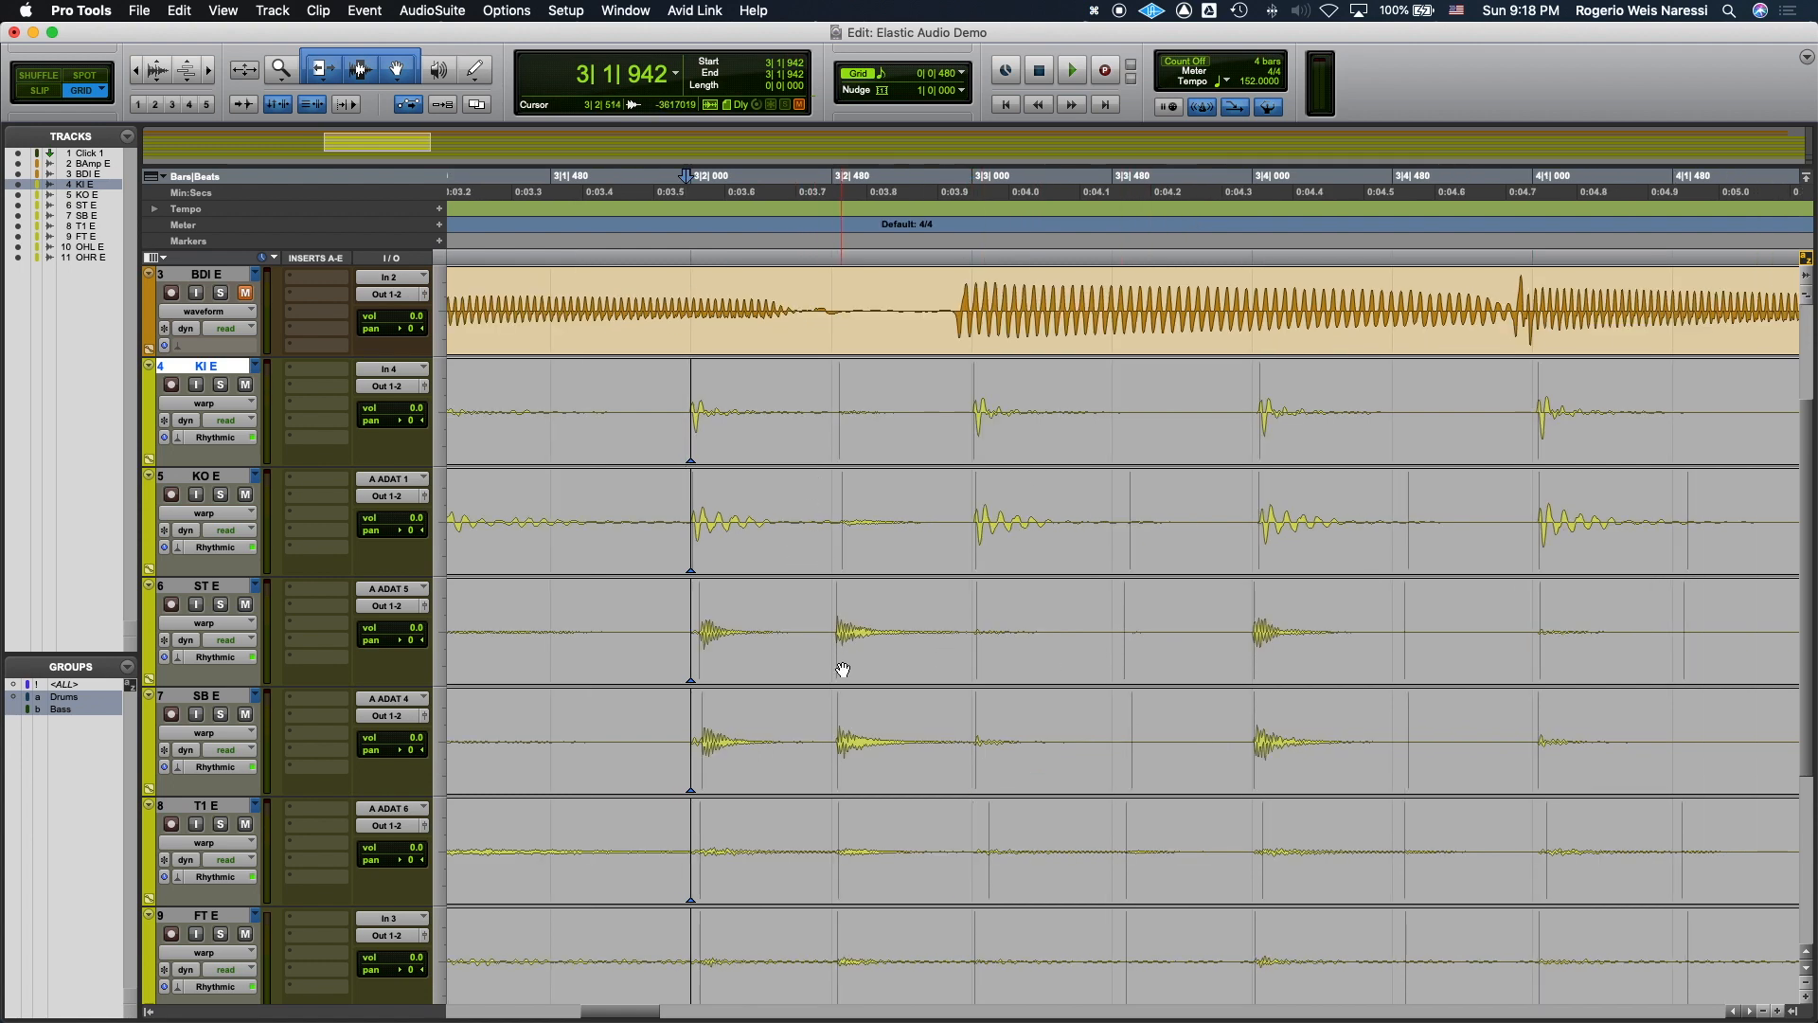
# - Zoom in around 3|2|480 and make the drum waveforms taller
pyautogui.click(861, 389)
pyautogui.press('t')
pyautogui.press('alt+super+bracketright')
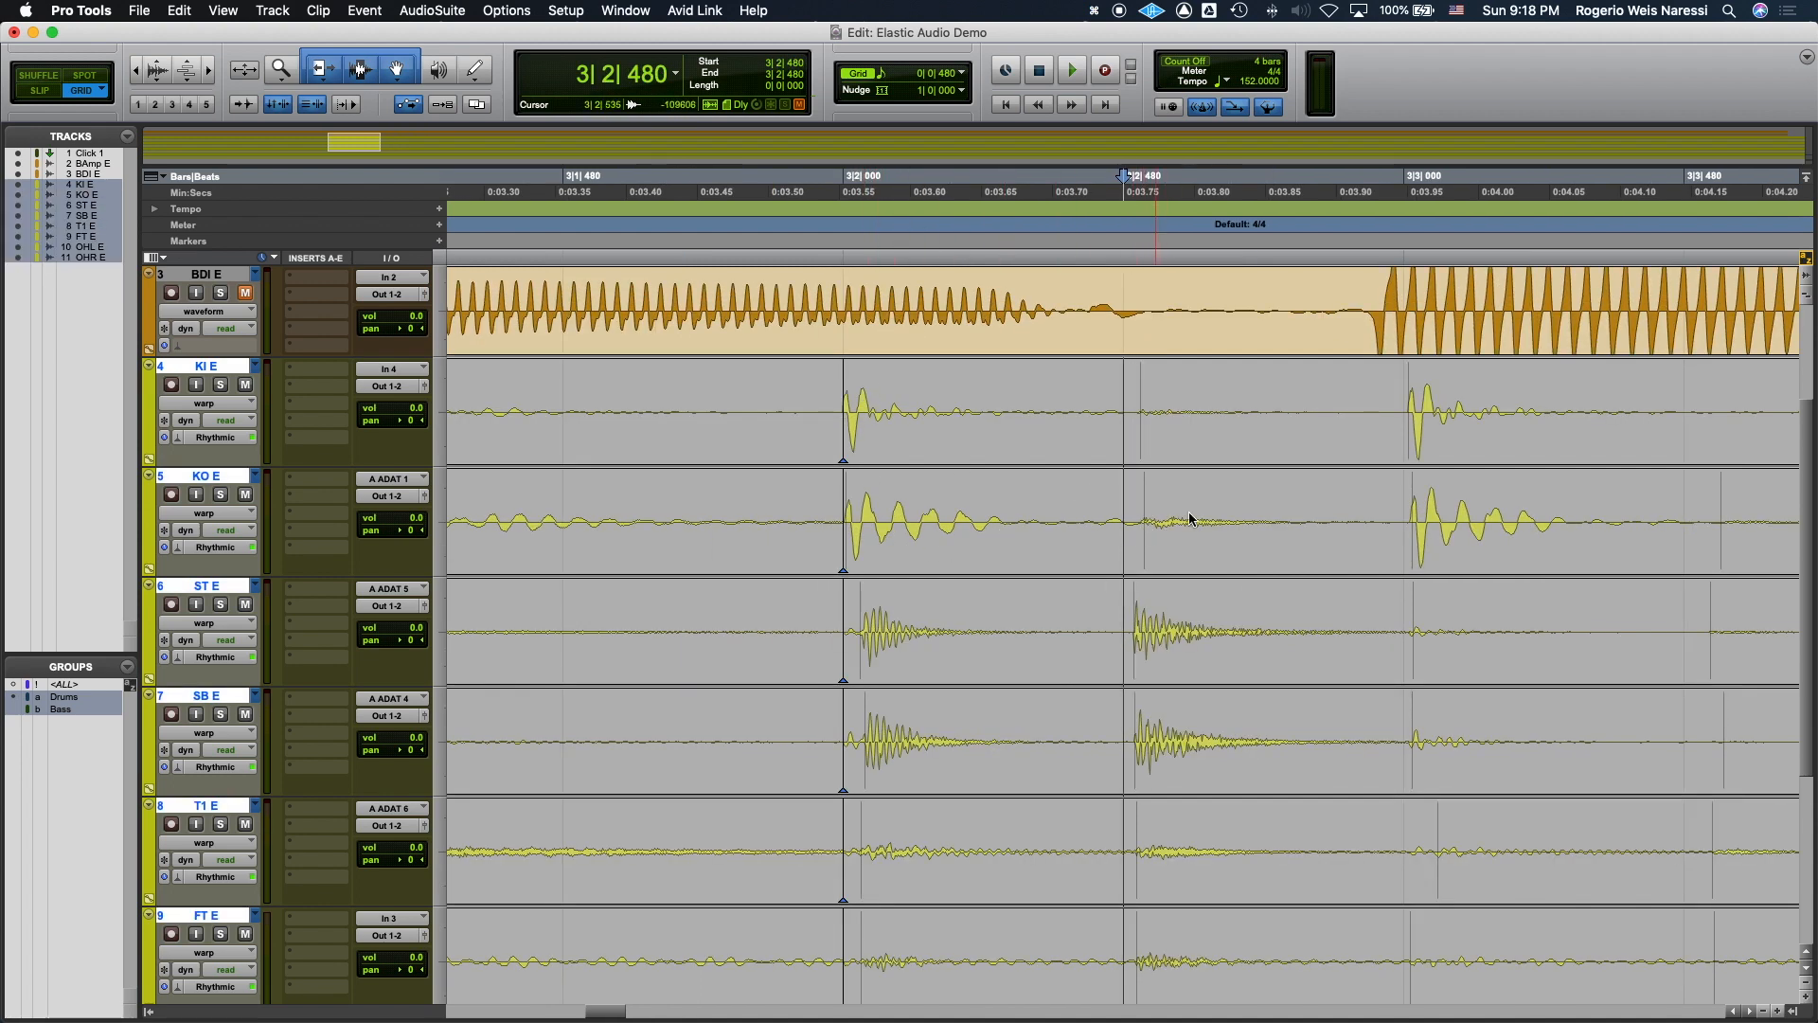
pyautogui.press('r')
pyautogui.scroll(-2, 1136, 524)
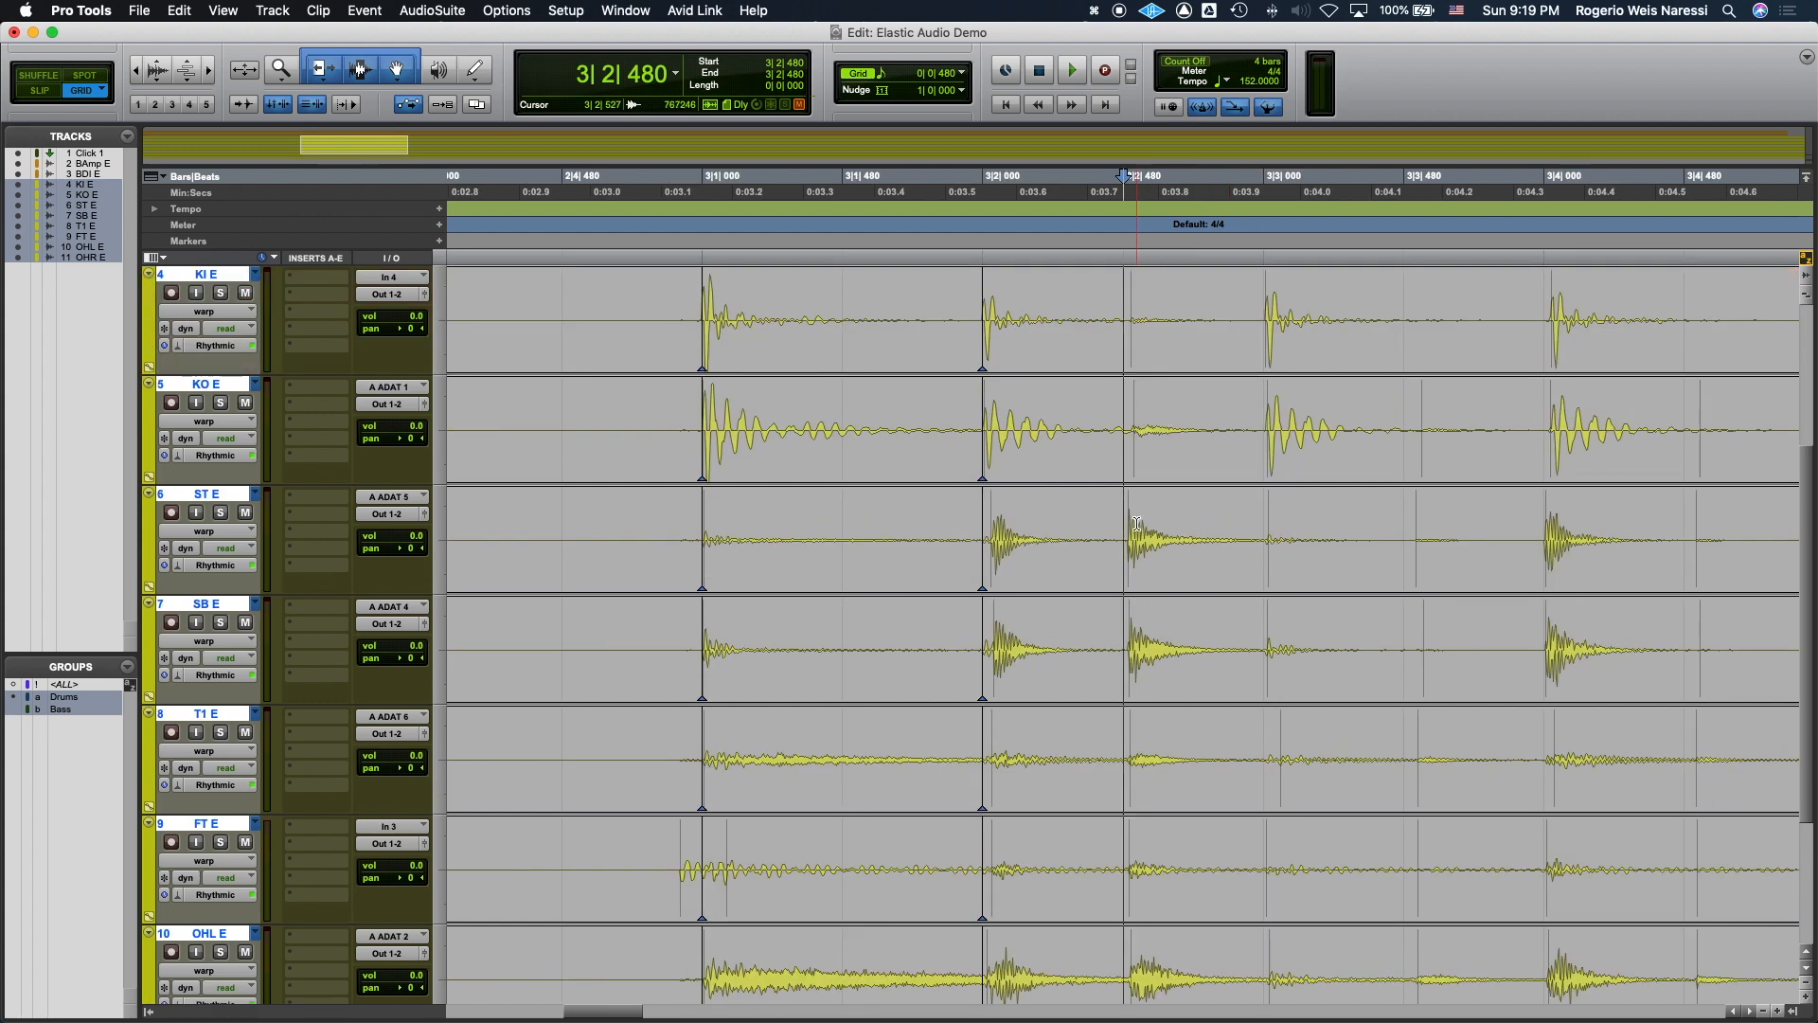
pyautogui.scroll(-2, 1136, 660)
pyautogui.scroll(2, 1136, 661)
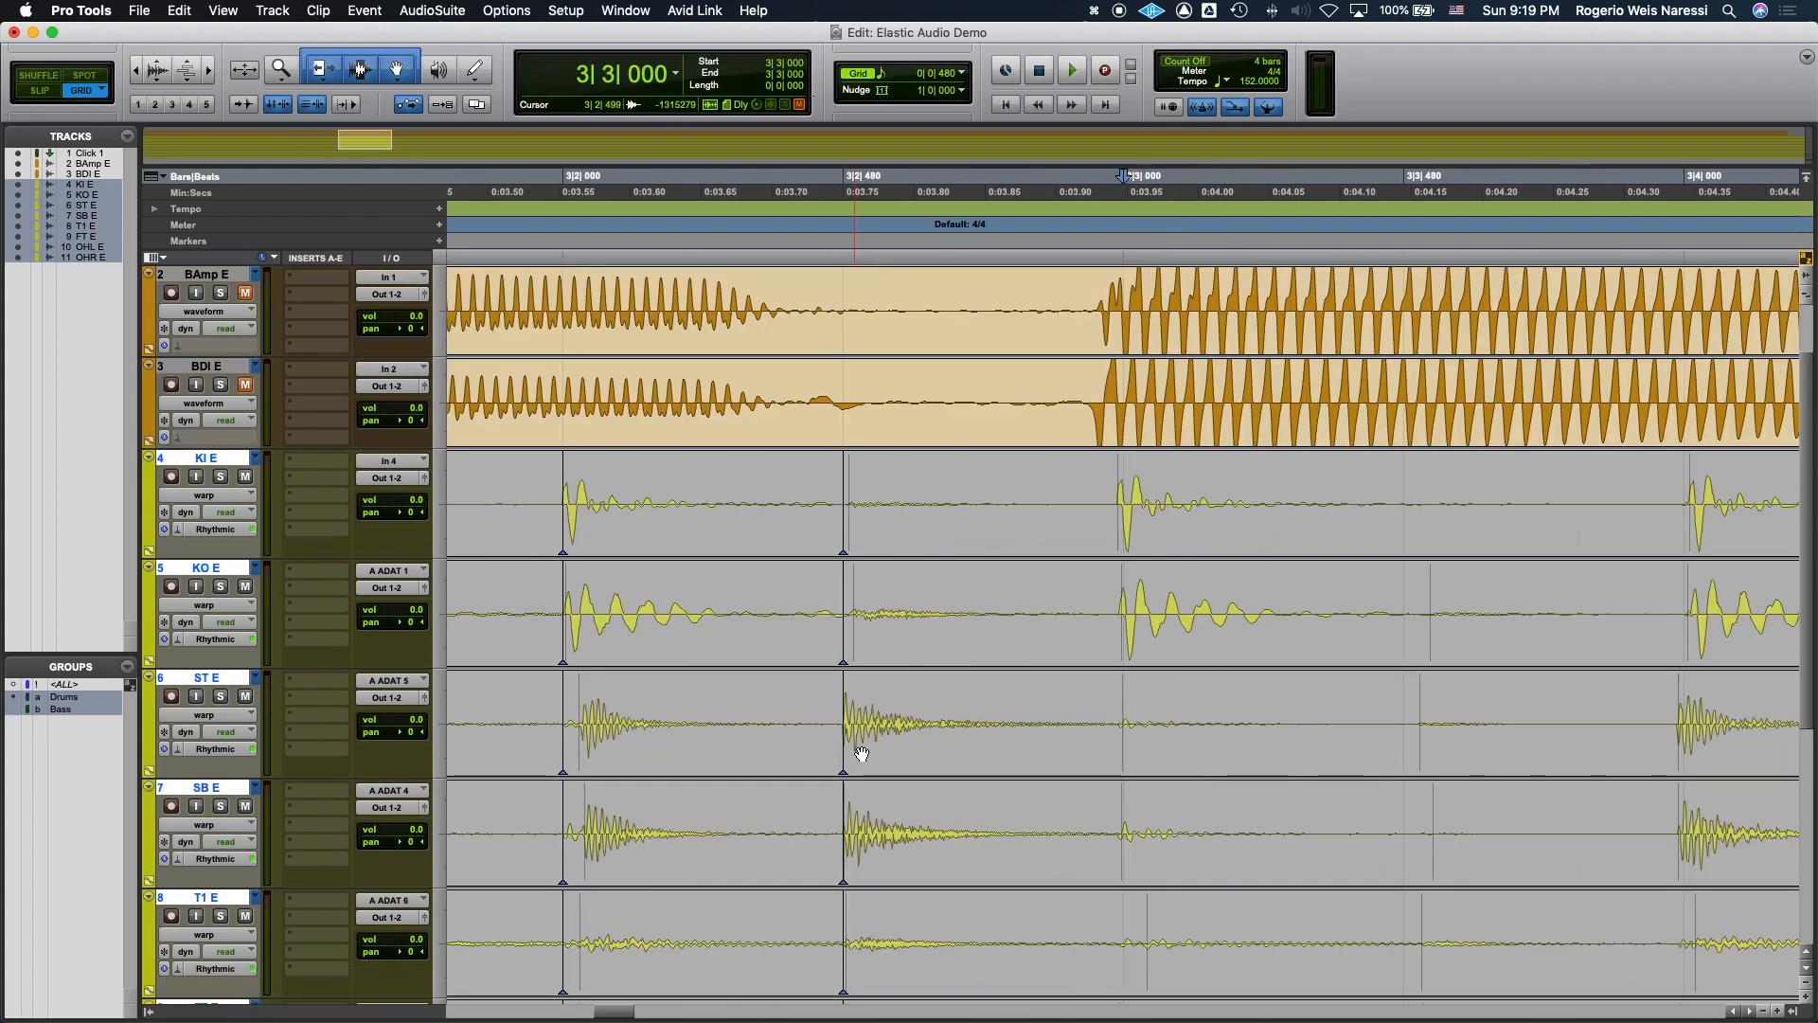
pyautogui.hscroll(3, 876, 729)
pyautogui.hscroll(3, 925, 540)
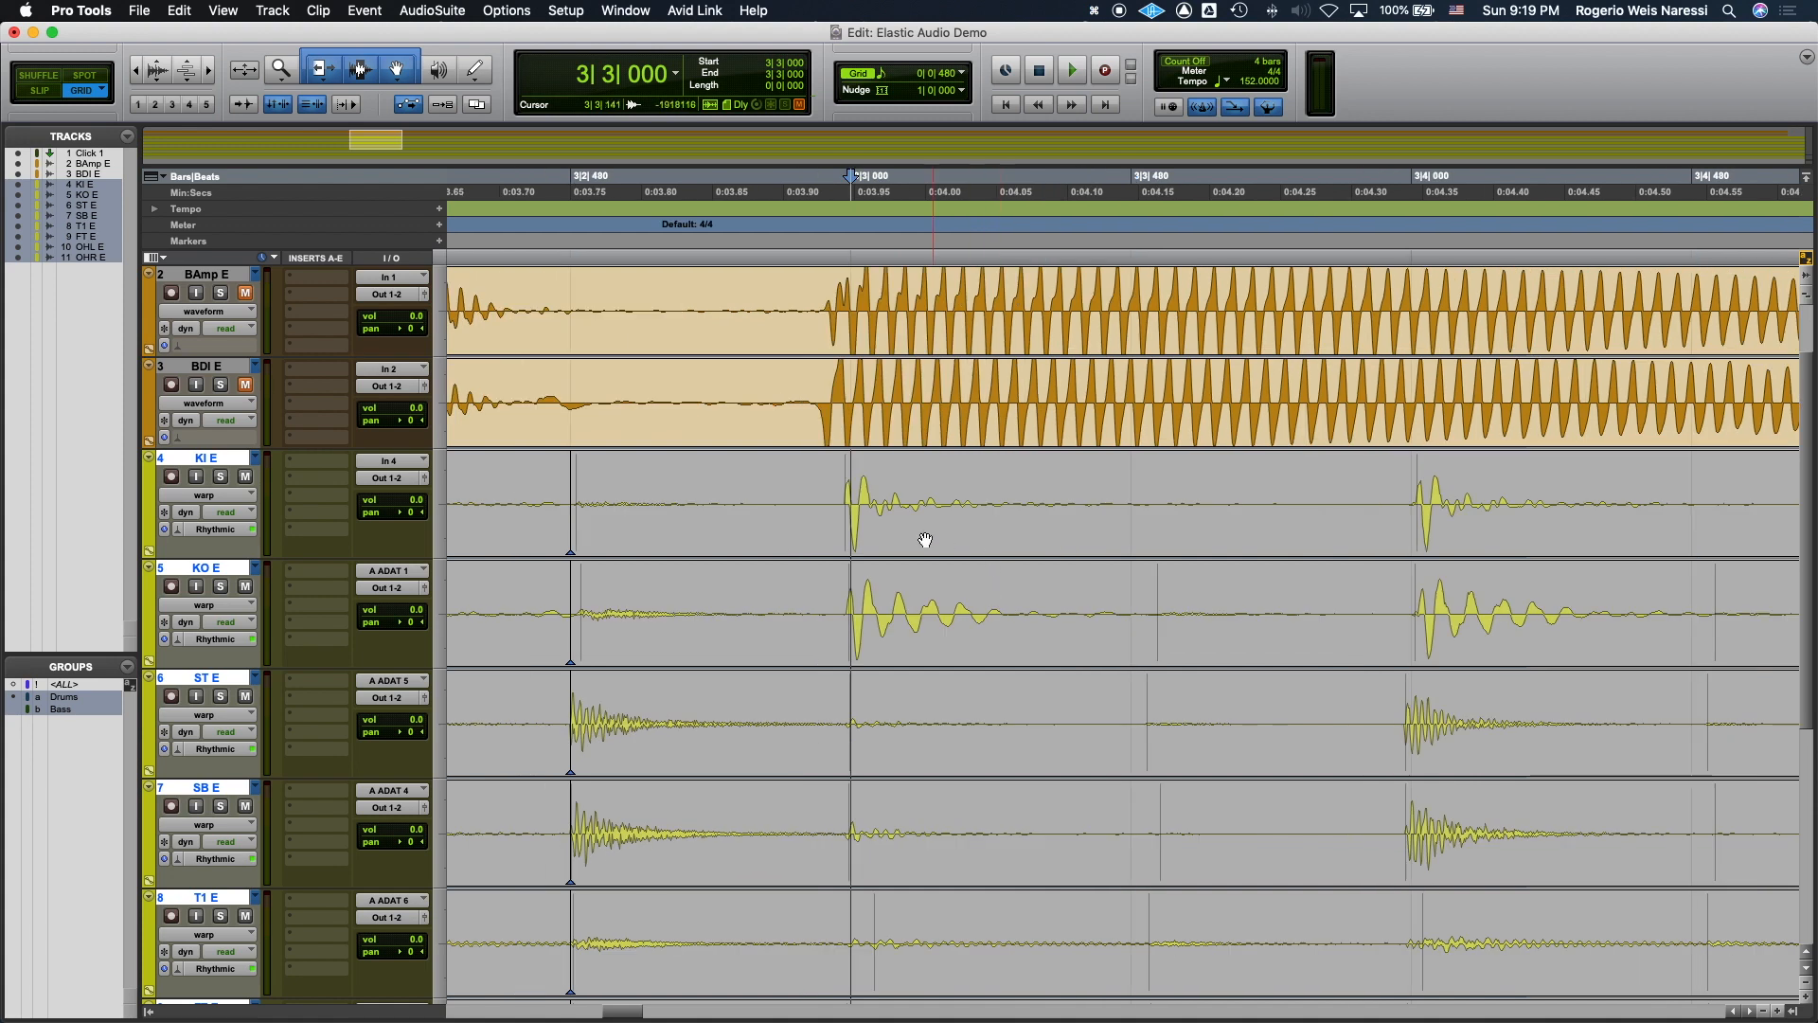
# - Warp the hits onto the 3|4|000 grid line, undoing and redoing to compare
pyautogui.click(852, 528)
pyautogui.hscroll(4, 957, 542)
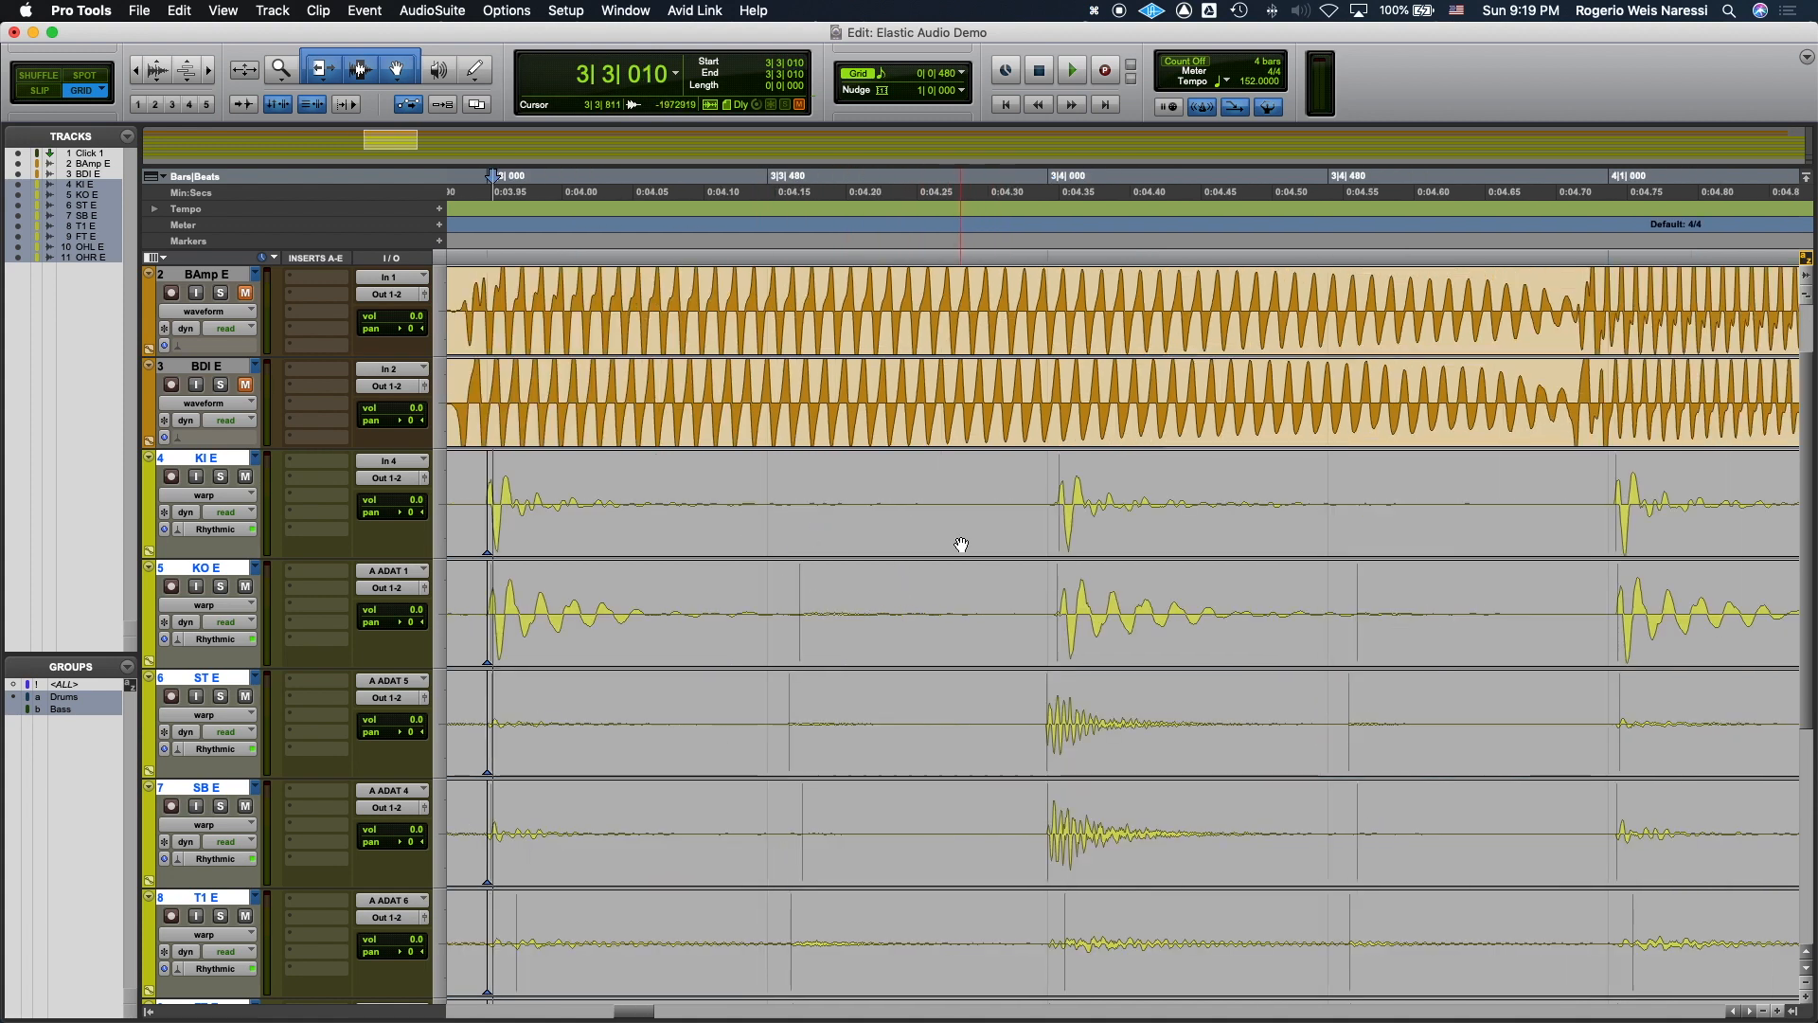
pyautogui.moveTo(1058, 518); pyautogui.dragTo(1047, 518)
pyautogui.hscroll(1, 1067, 540)
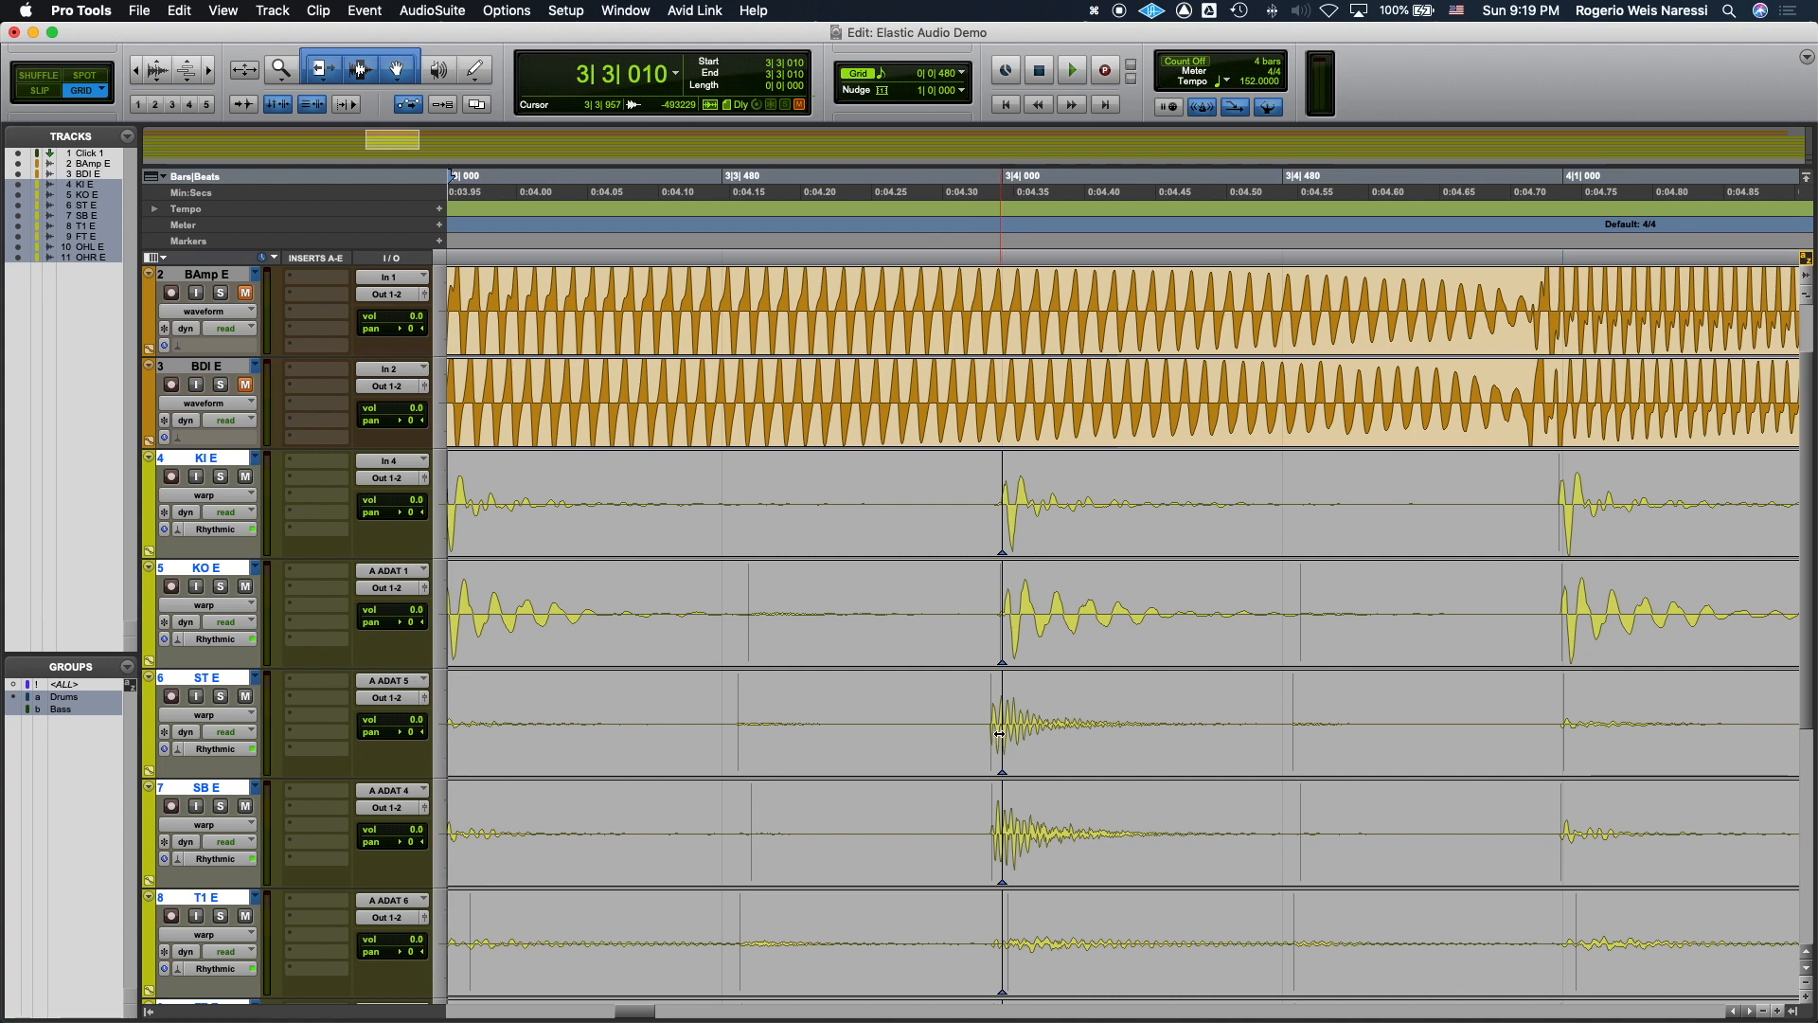
pyautogui.press('super+z')
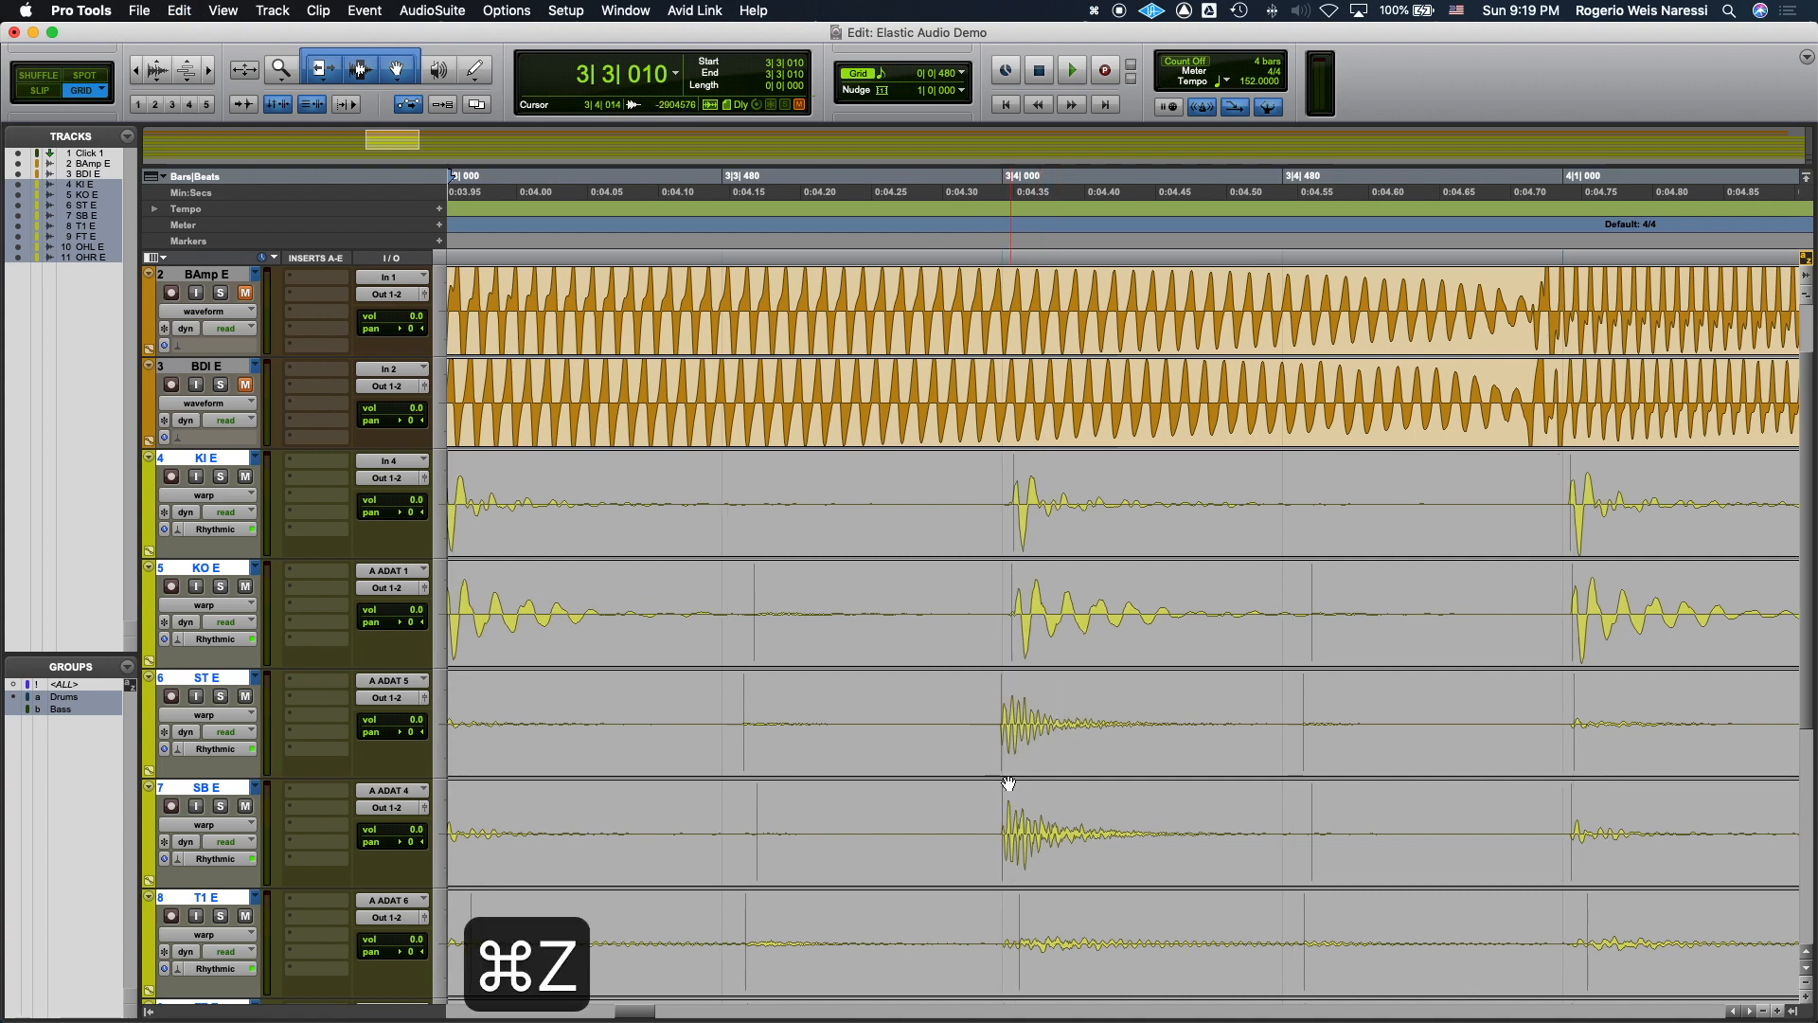
pyautogui.press('super+shift+z')
# - Try warping the snare hit onto the 3|4|000 grid line, then undo those attempts
pyautogui.press('t')
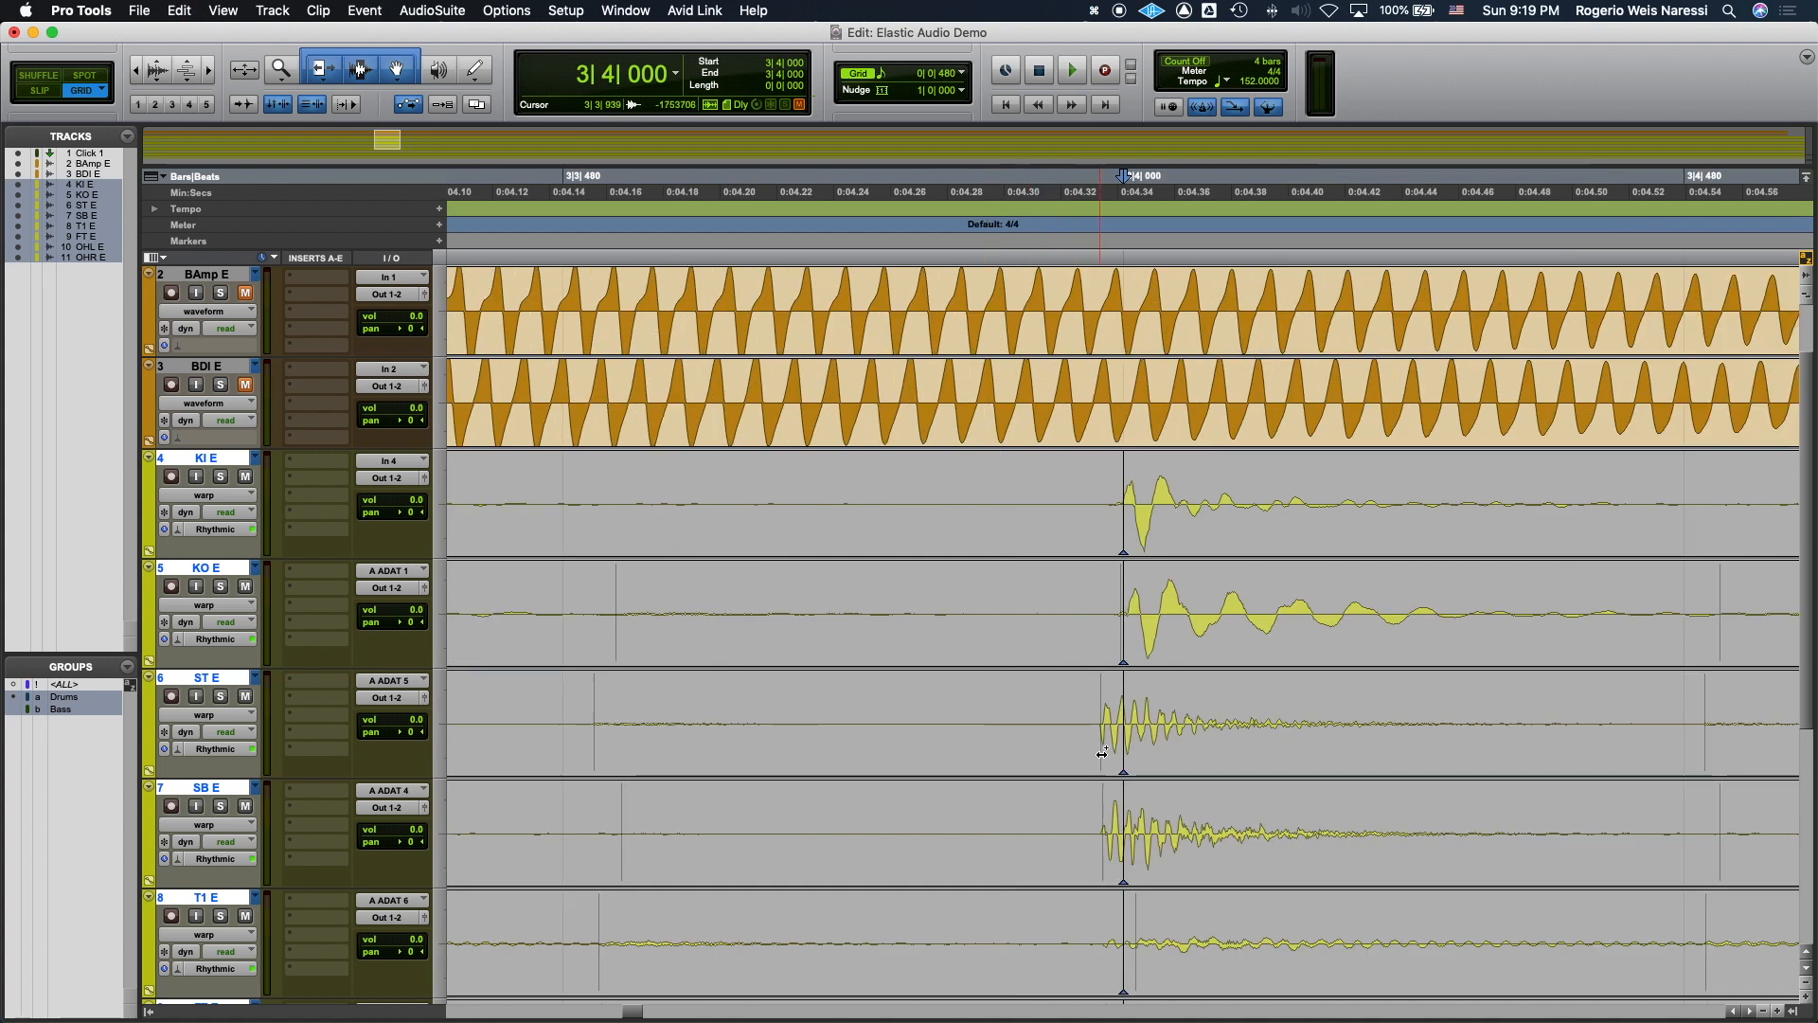
pyautogui.moveTo(1104, 751); pyautogui.dragTo(1120, 748)
pyautogui.press('super+z')
pyautogui.press('super+z')
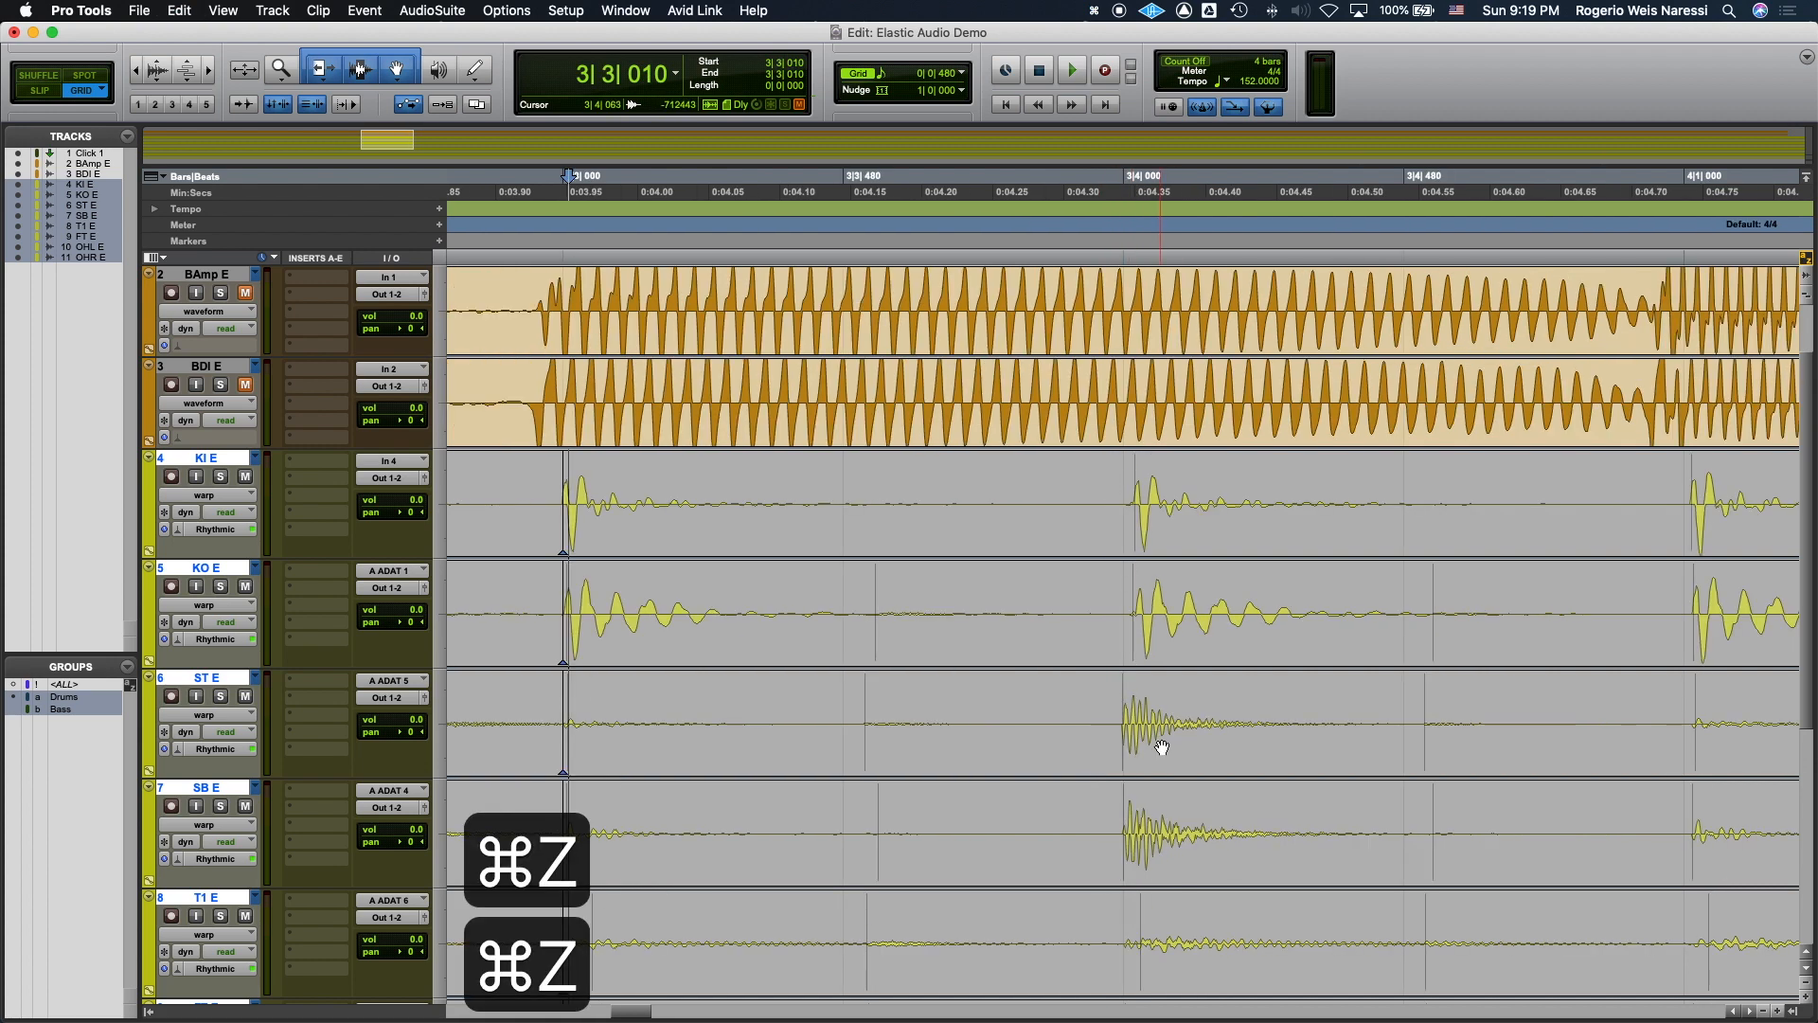
pyautogui.press('super+z')
pyautogui.hscroll(3, 1161, 747)
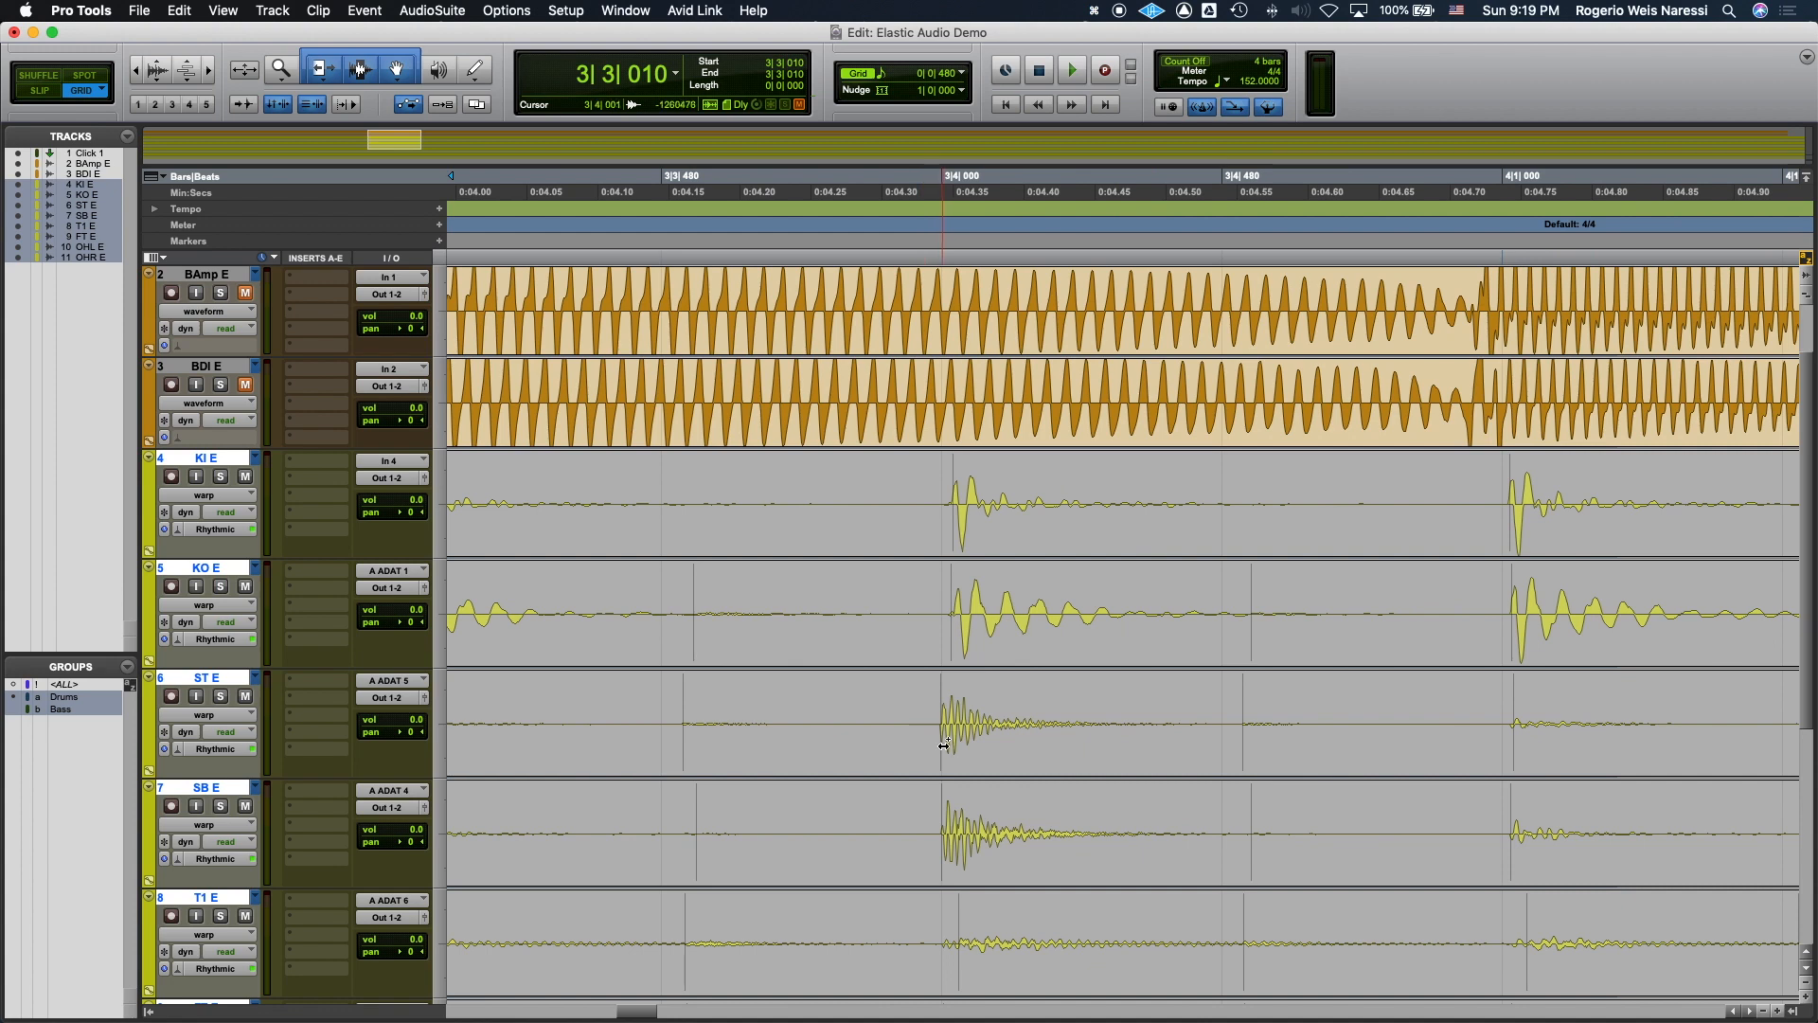
pyautogui.click(944, 745)
pyautogui.press('super+z')
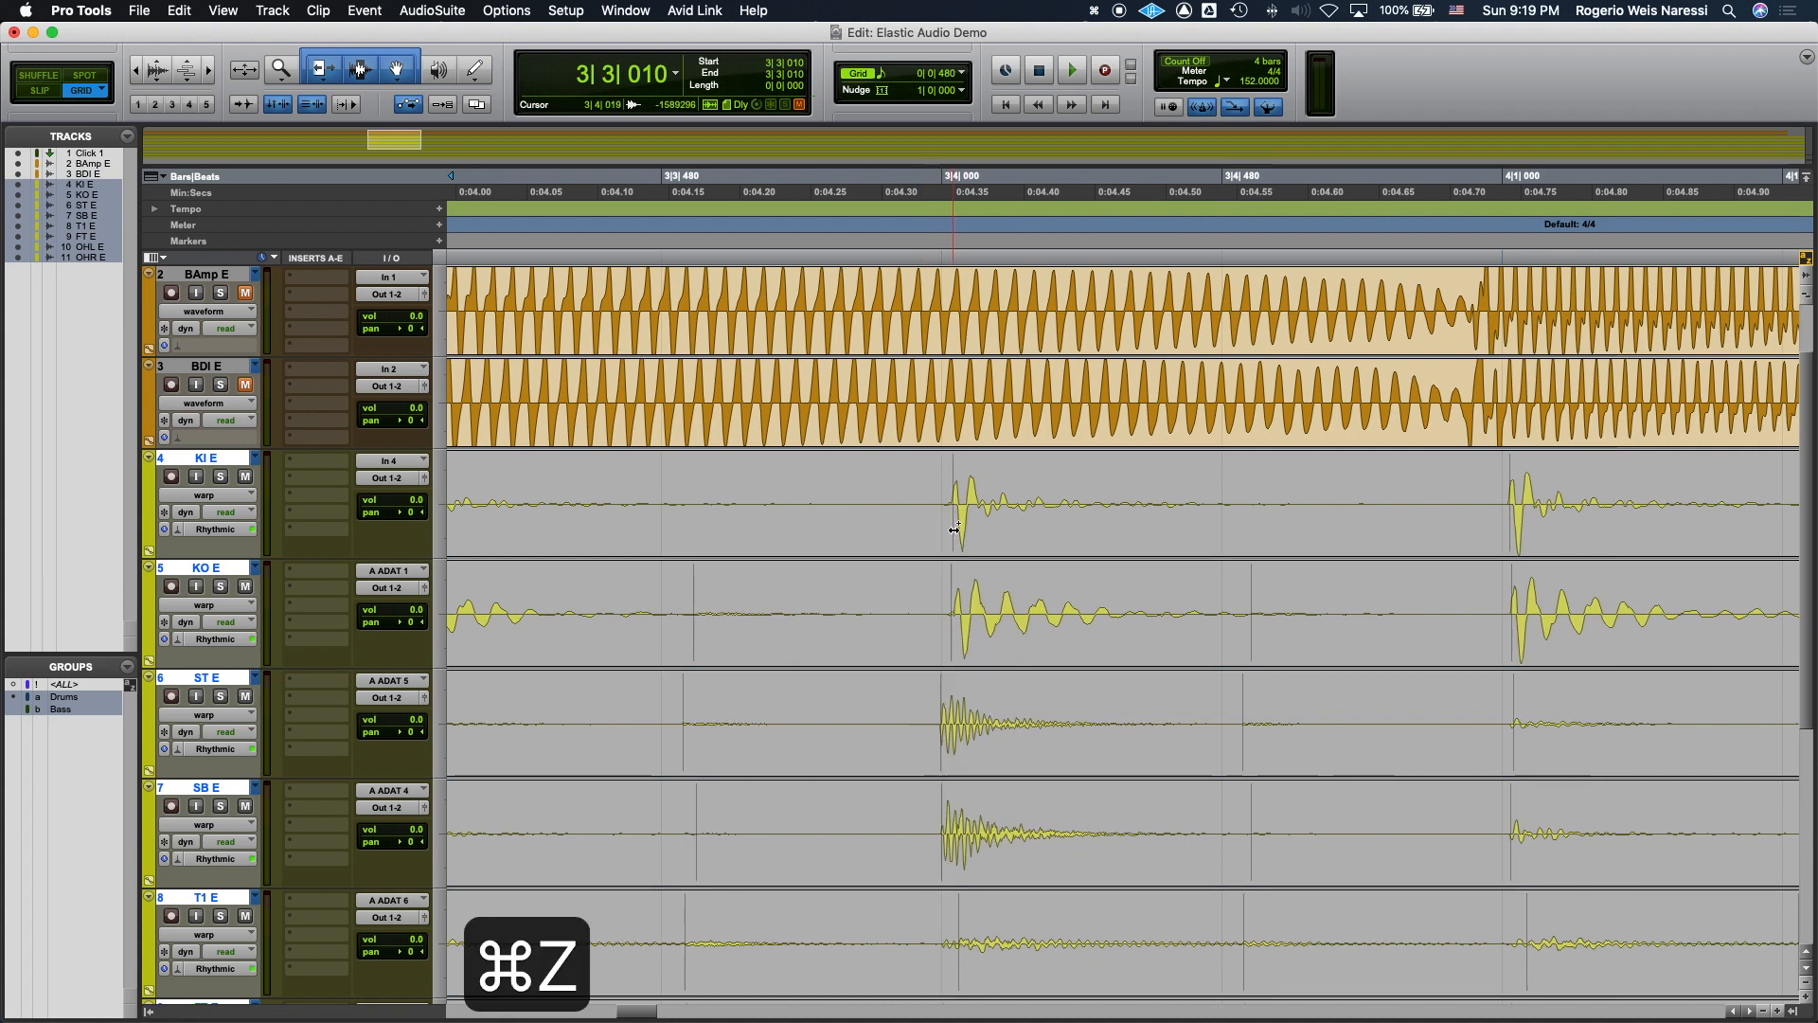
# - Snap the hit onto 3|4|000 and add warp markers at 4|1|000 and 4|2|000
pyautogui.moveTo(954, 531); pyautogui.dragTo(950, 530)
pyautogui.hscroll(7, 1056, 562)
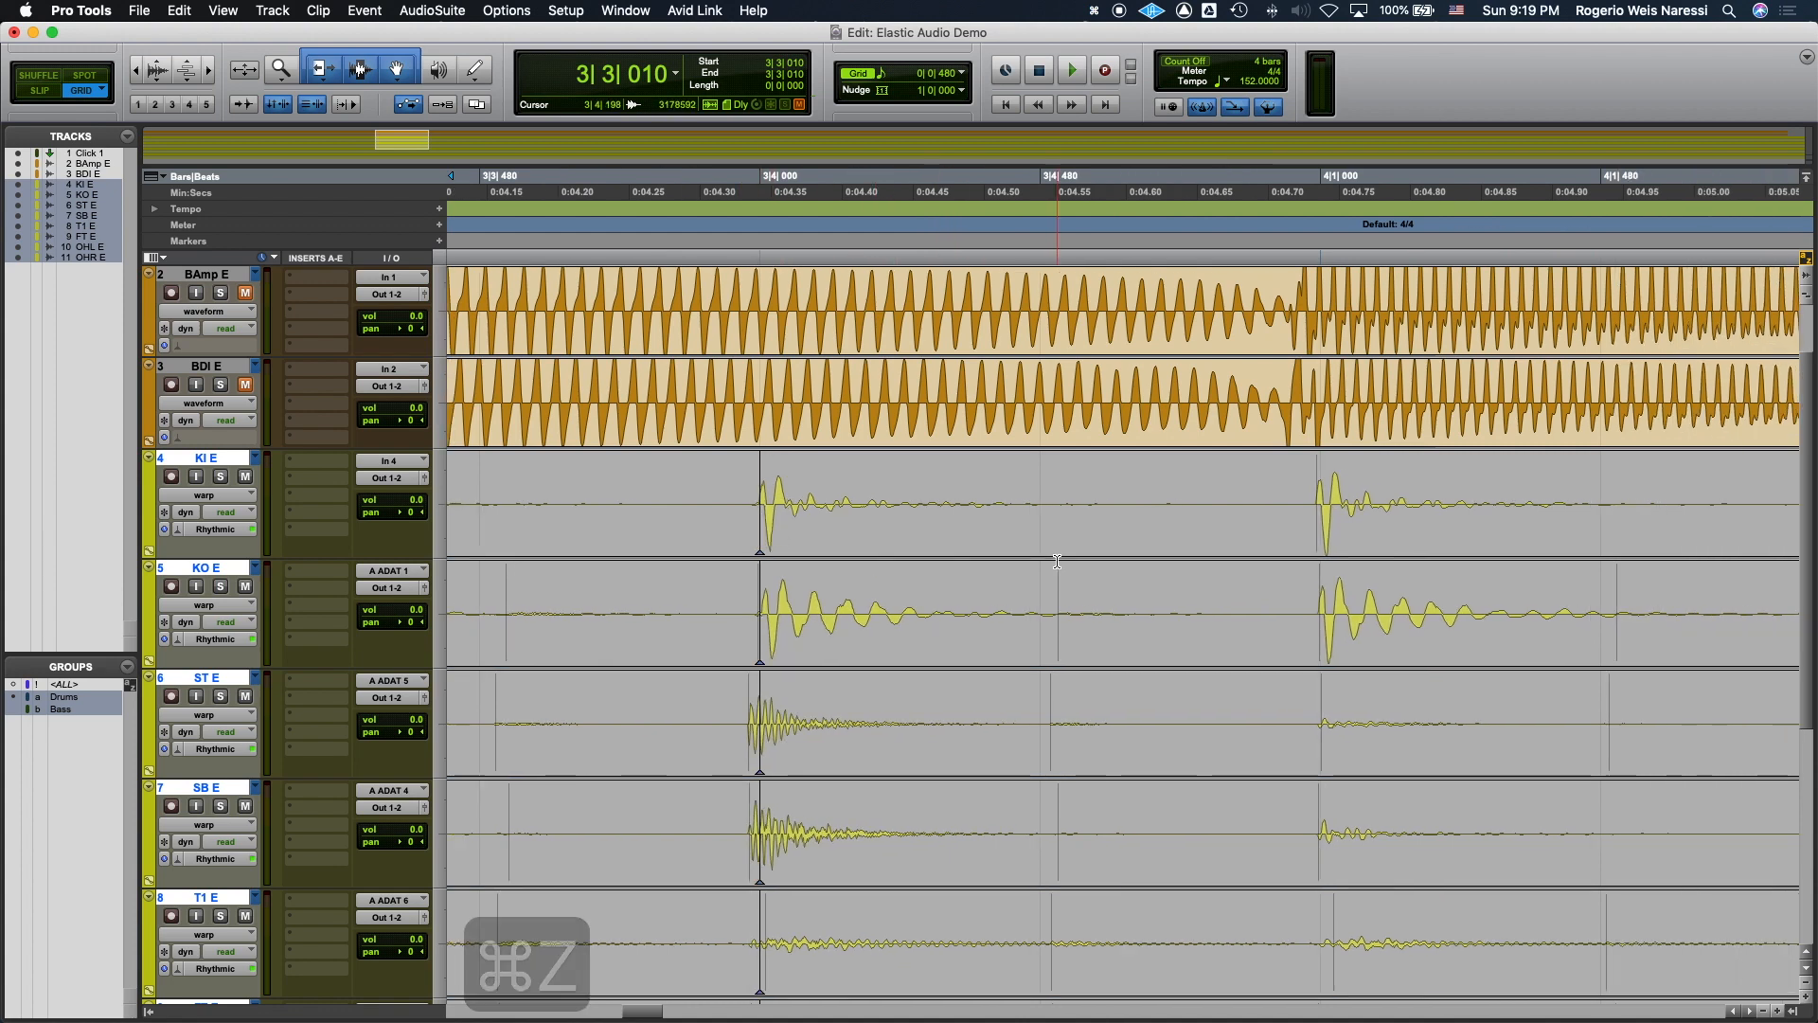
pyautogui.click(817, 532)
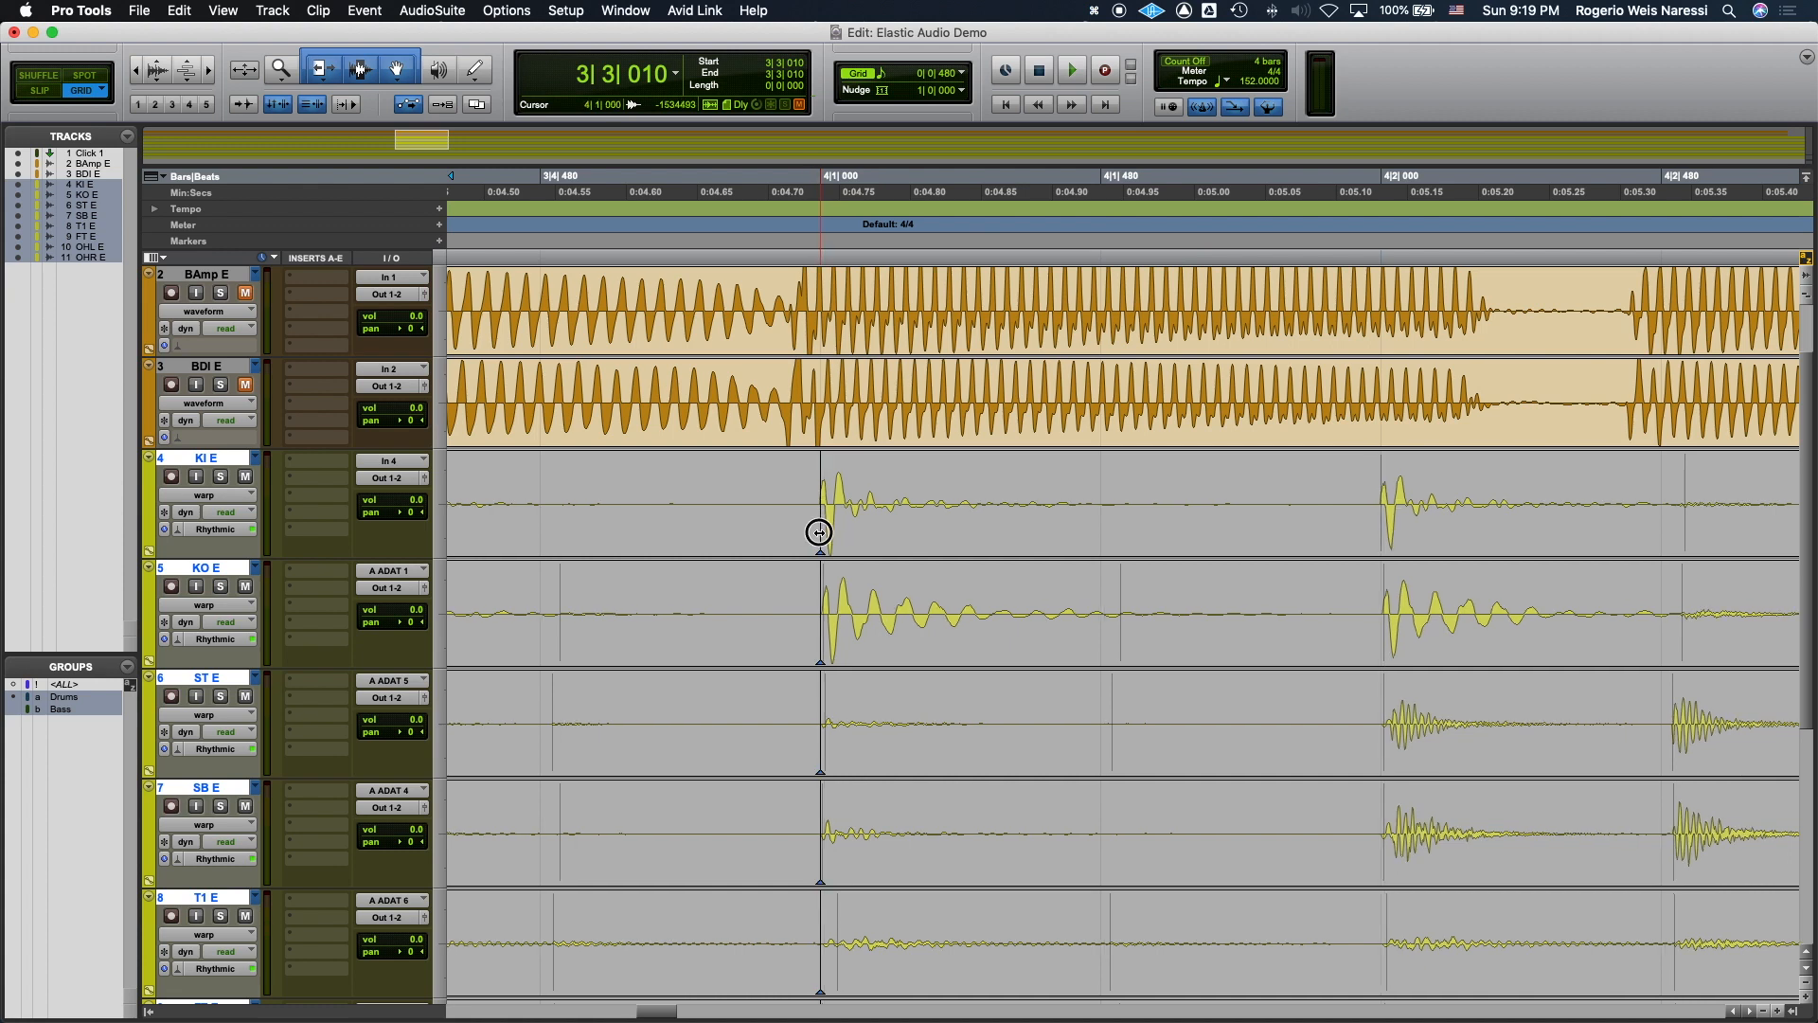
pyautogui.hscroll(3, 978, 540)
pyautogui.click(1063, 536)
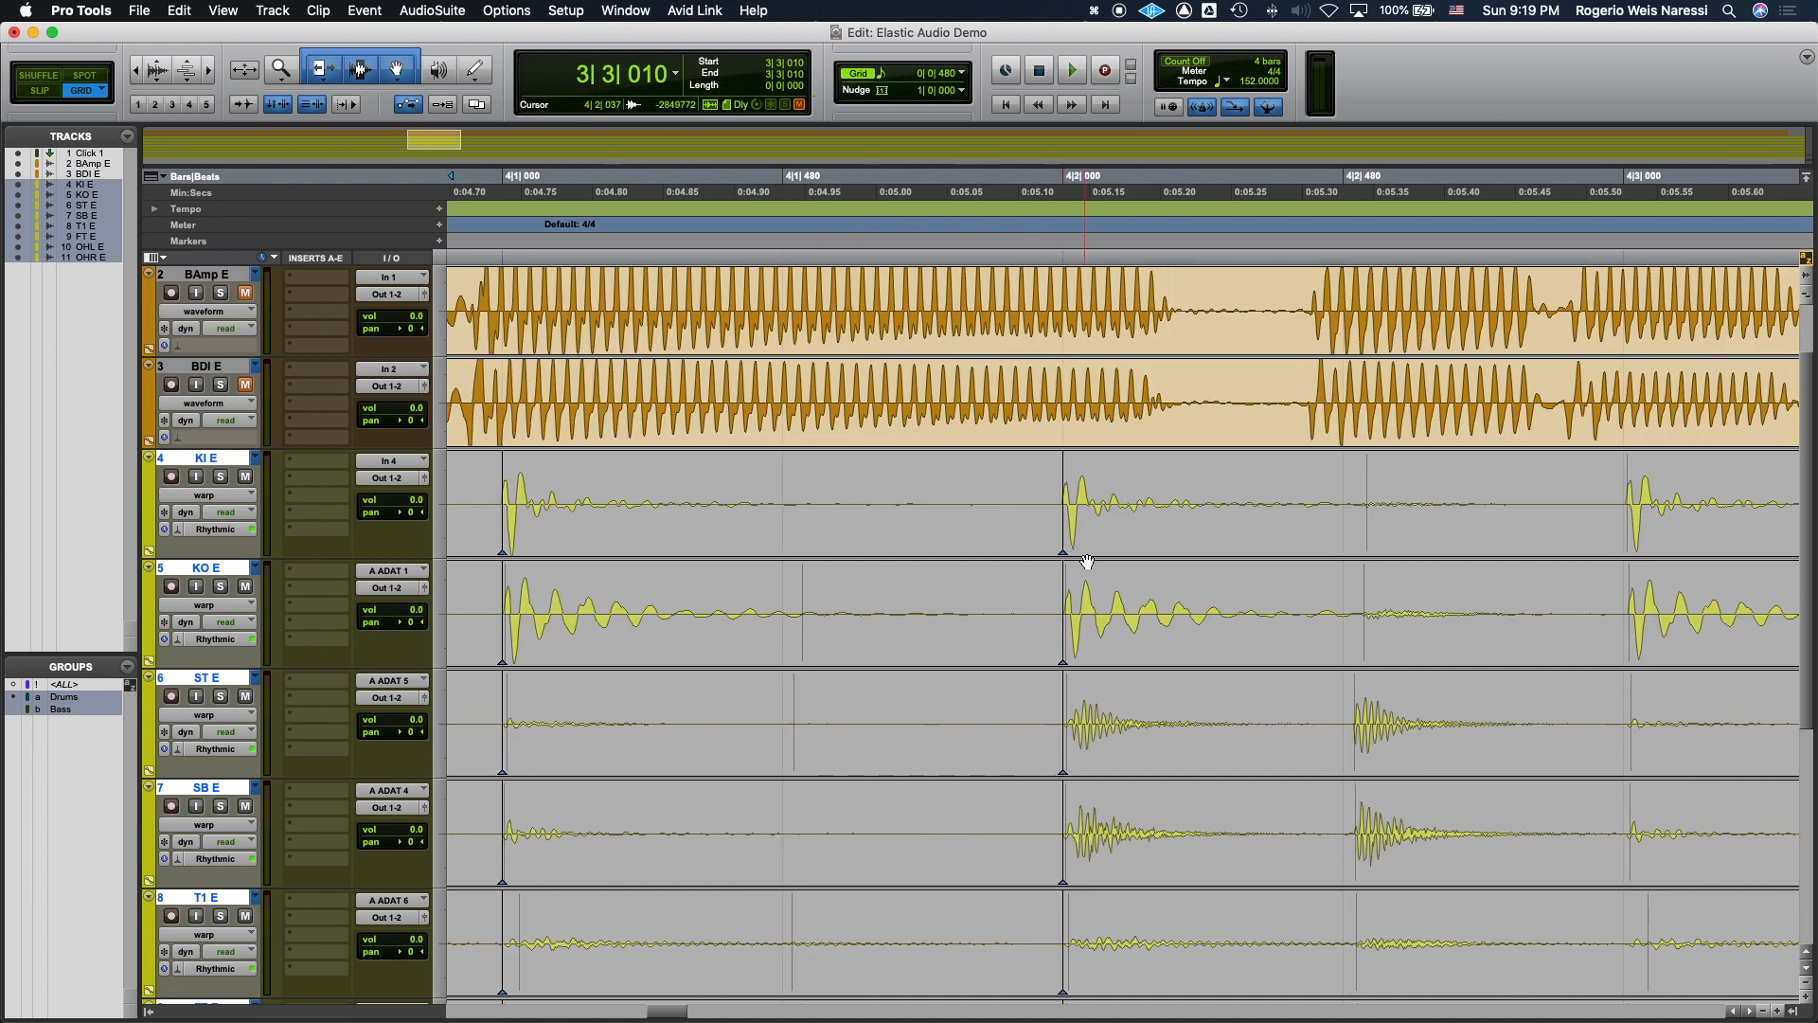
pyautogui.hscroll(1, 1087, 561)
# - Snap the hit near 4|2|480 onto the grid and remove the kick warp marker
pyautogui.moveTo(1309, 757); pyautogui.dragTo(1299, 756)
pyautogui.hscroll(13, 1314, 758)
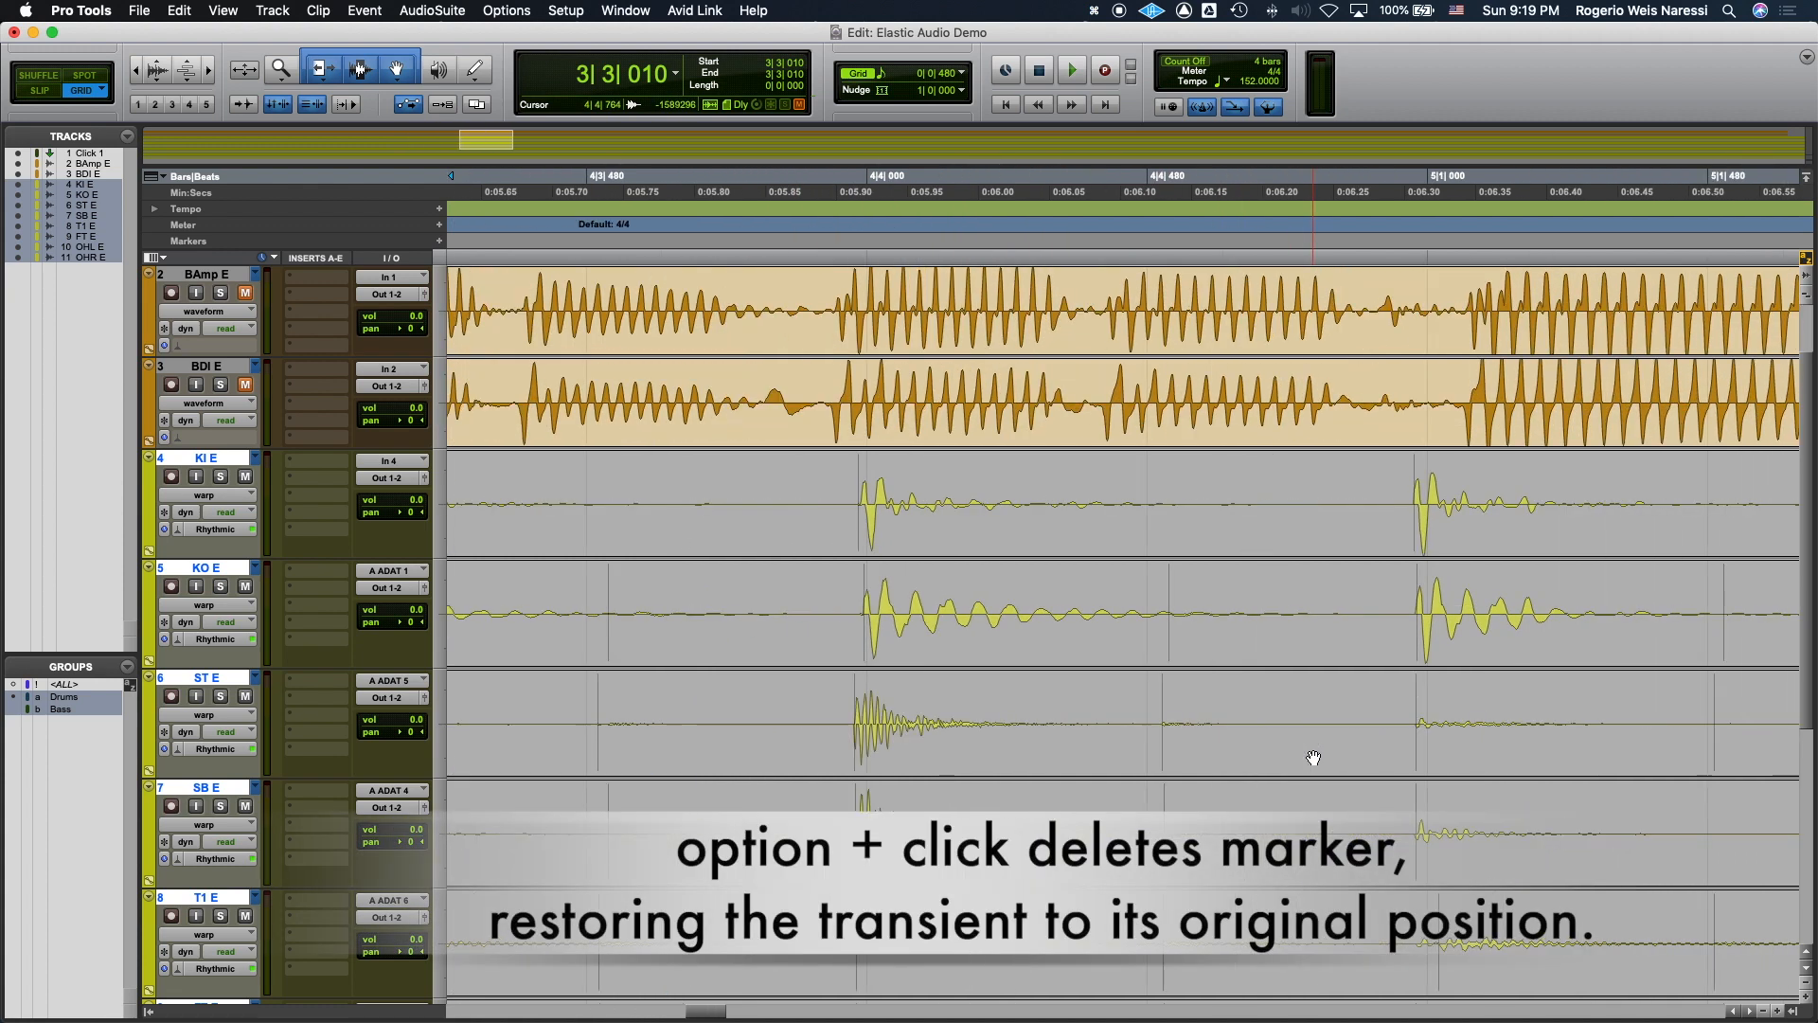
pyautogui.keyDown('alt'); pyautogui.click(855, 526); pyautogui.keyUp('alt')
pyautogui.hscroll(4, 1035, 540)
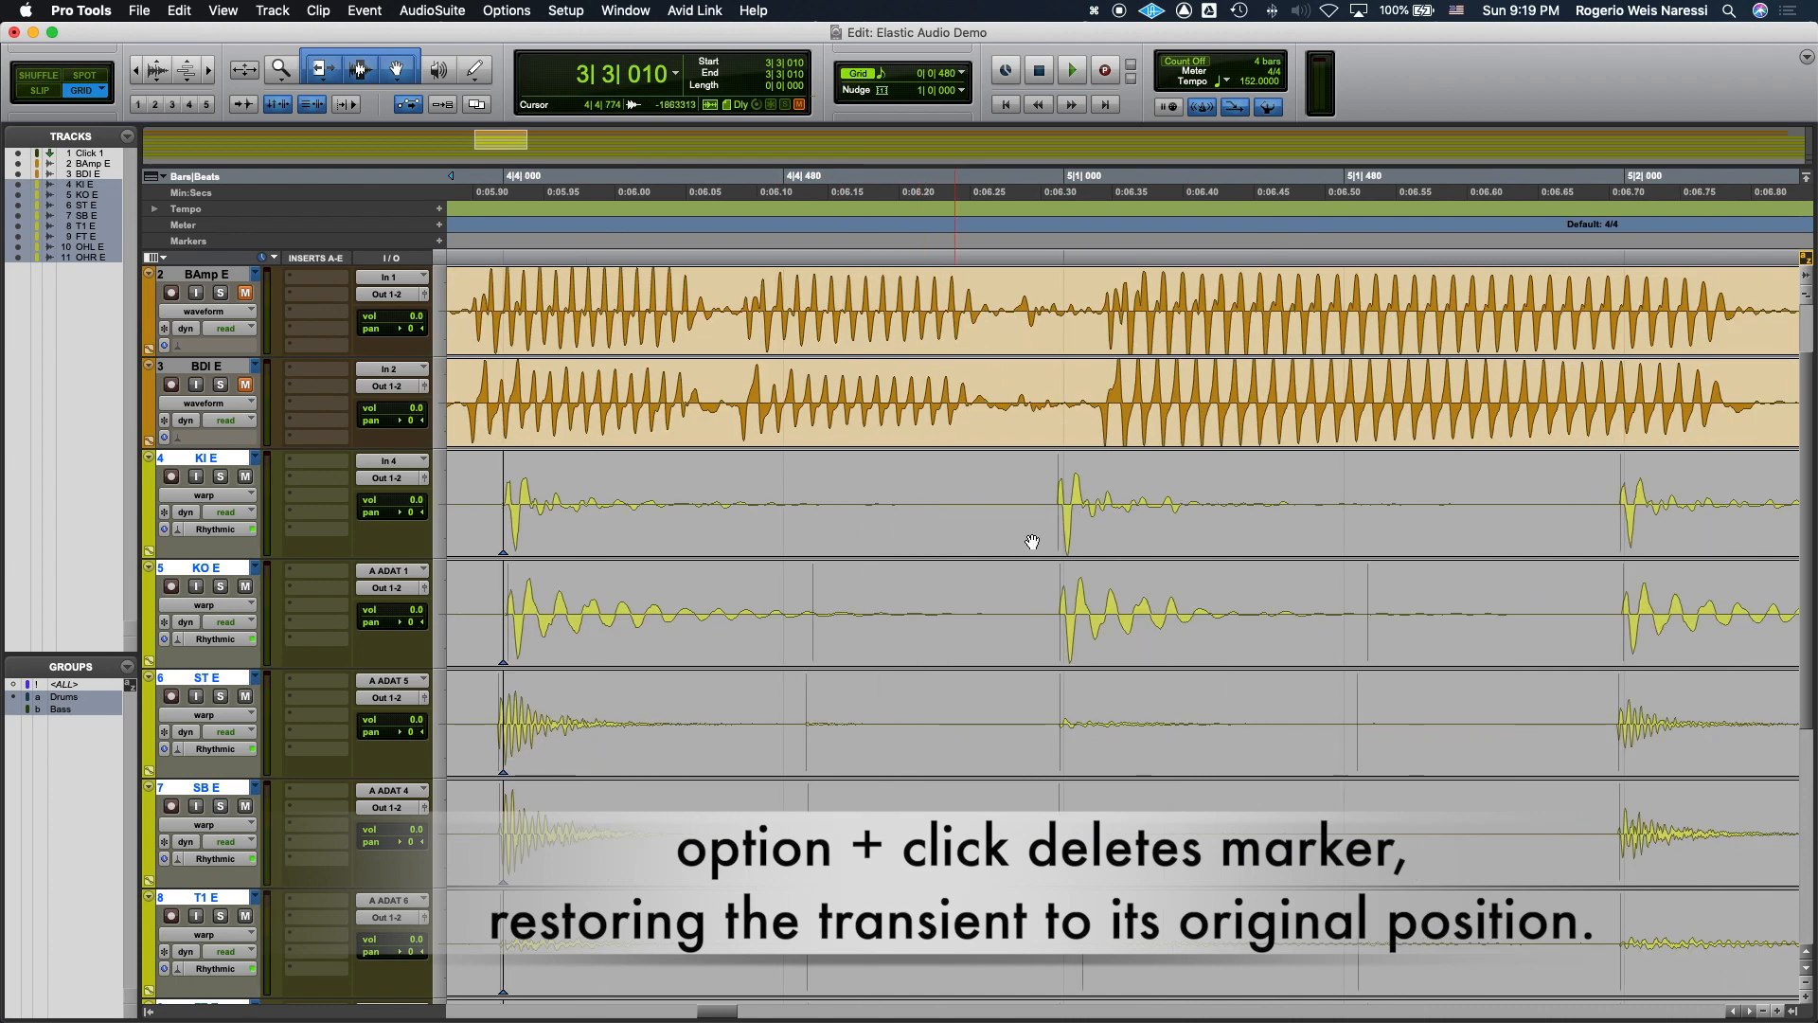
pyautogui.hscroll(4, 1064, 528)
pyautogui.scroll(-1, 1104, 531)
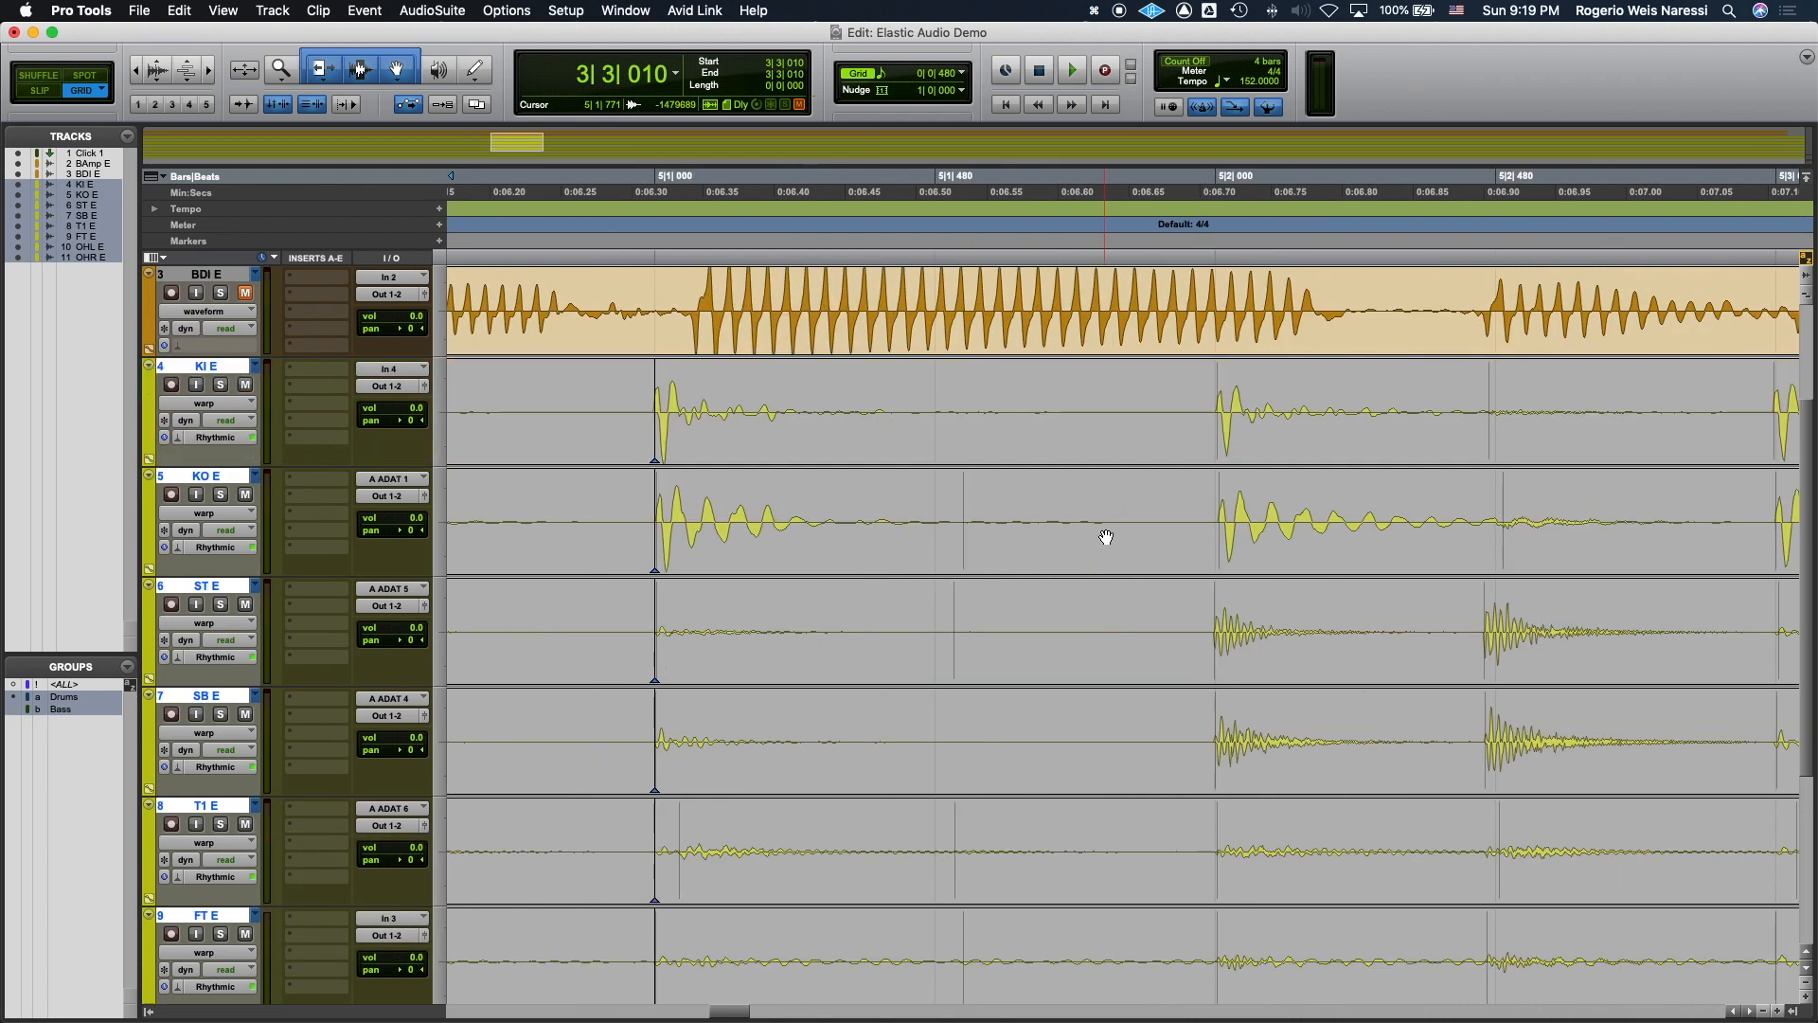
# - Drag the snare transient onto 5|4|000 and the kick onto 6|1|000
pyautogui.hscroll(1, 1106, 537)
pyautogui.hscroll(4, 1167, 440)
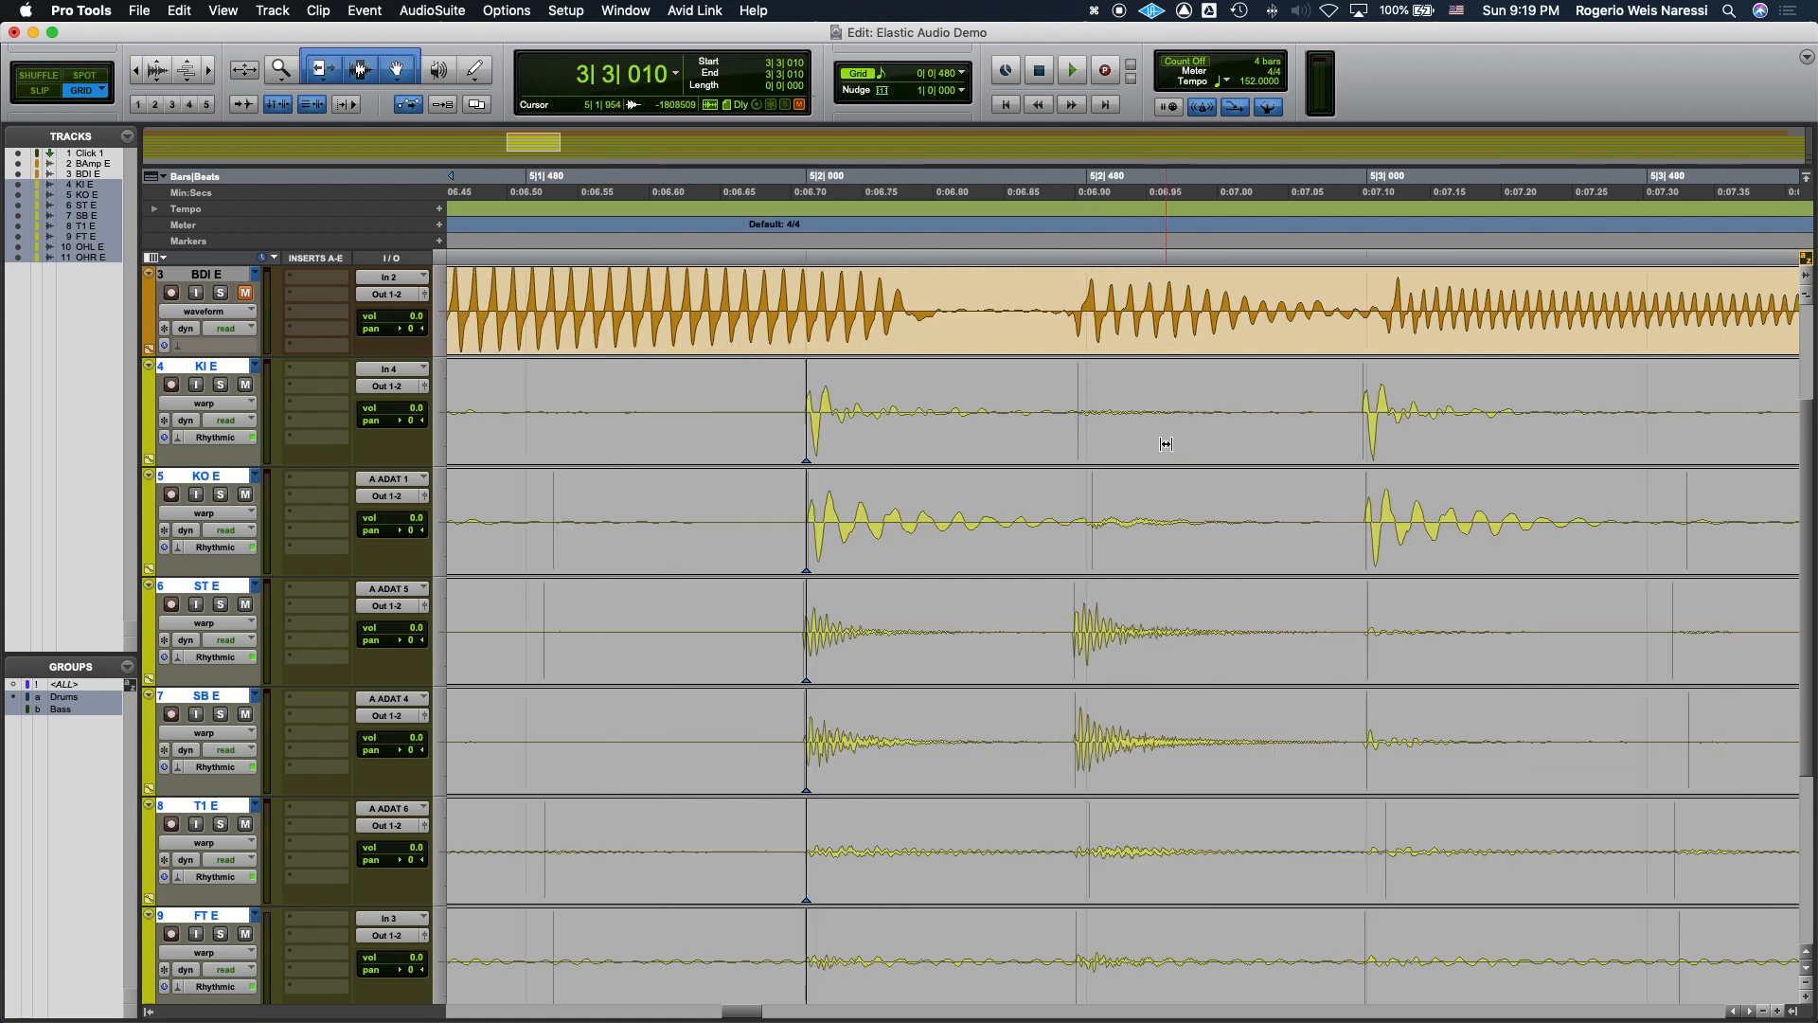
pyautogui.hscroll(12, 1048, 398)
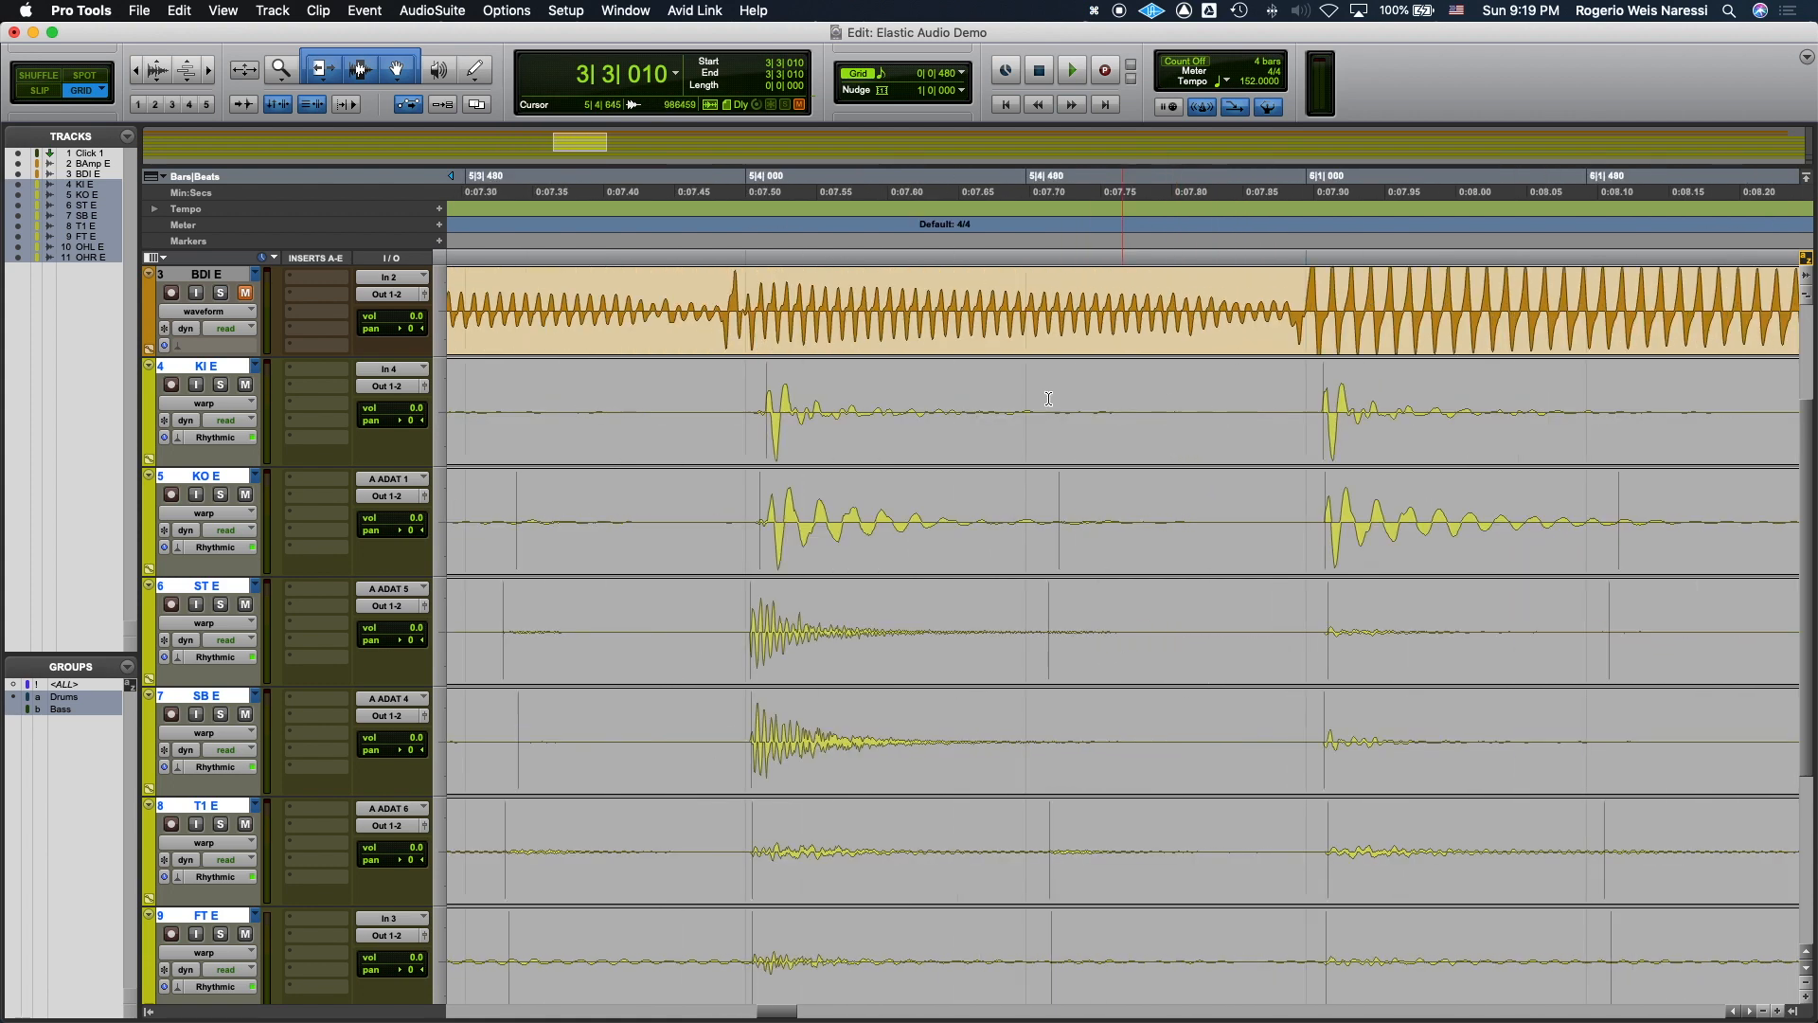
pyautogui.moveTo(752, 655); pyautogui.dragTo(746, 661)
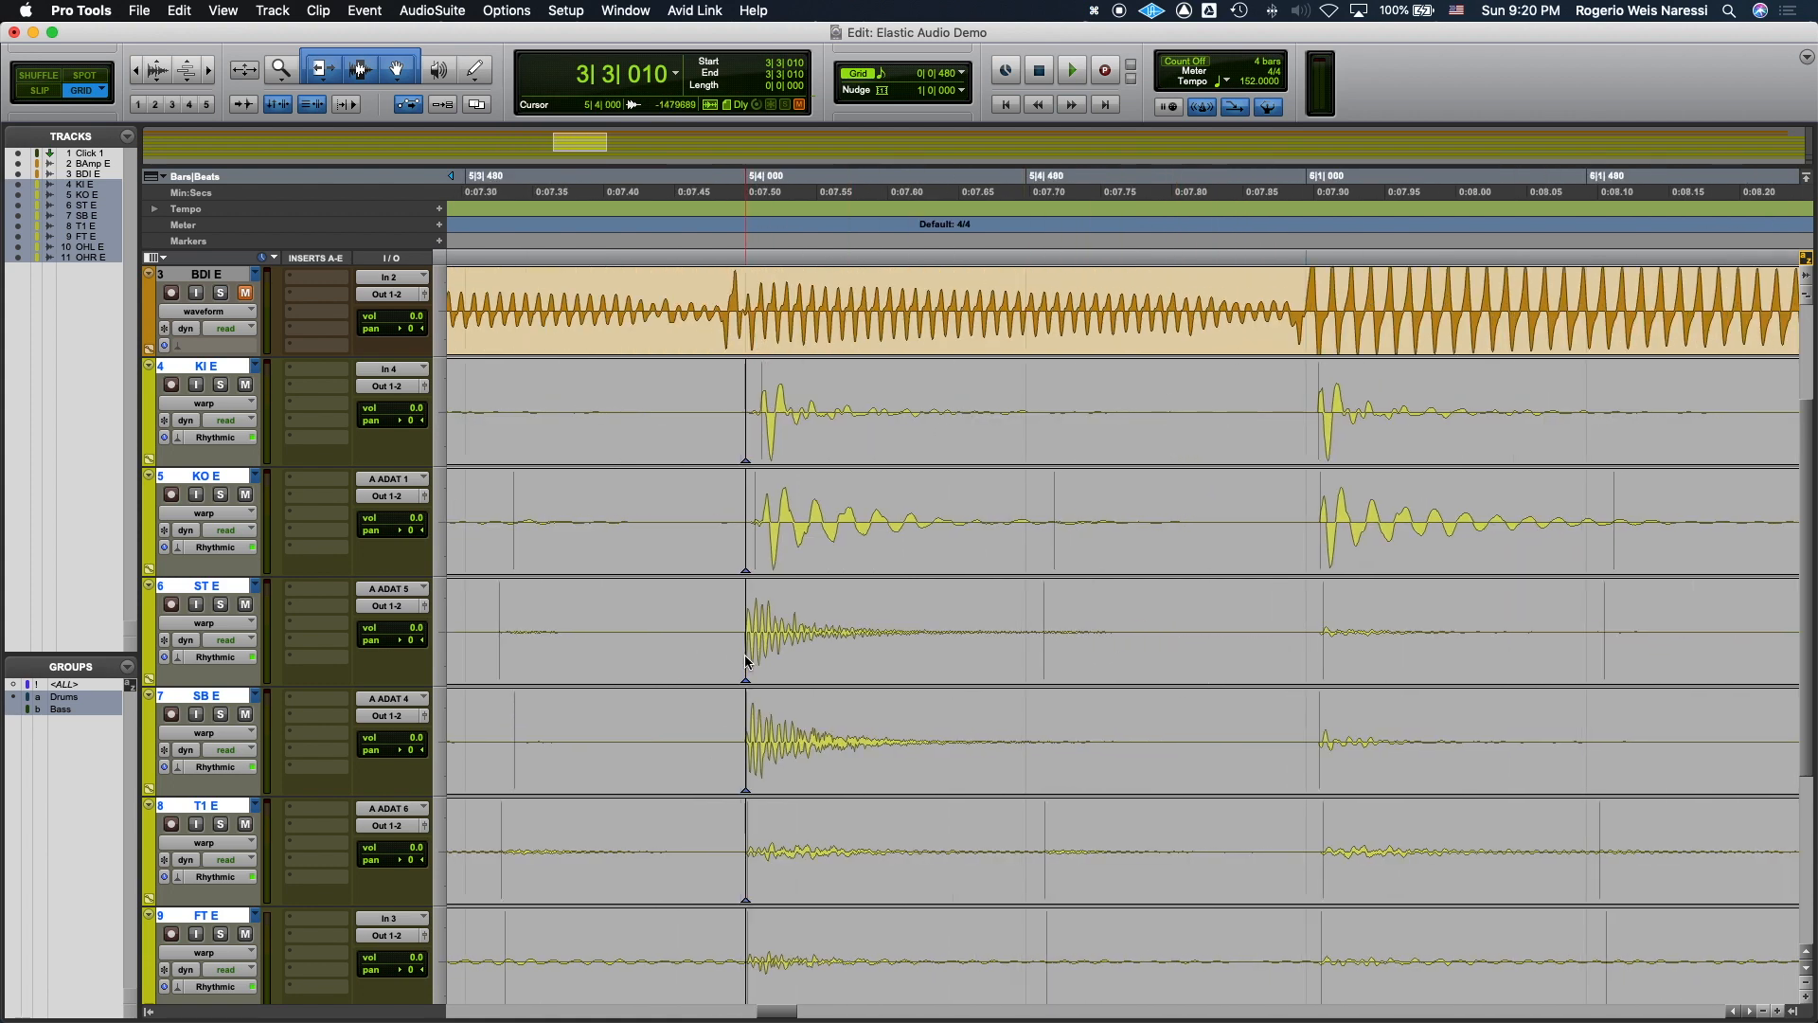
pyautogui.hscroll(1, 1074, 500)
pyautogui.moveTo(1271, 451); pyautogui.dragTo(688, 442)
pyautogui.hscroll(7, 1269, 453)
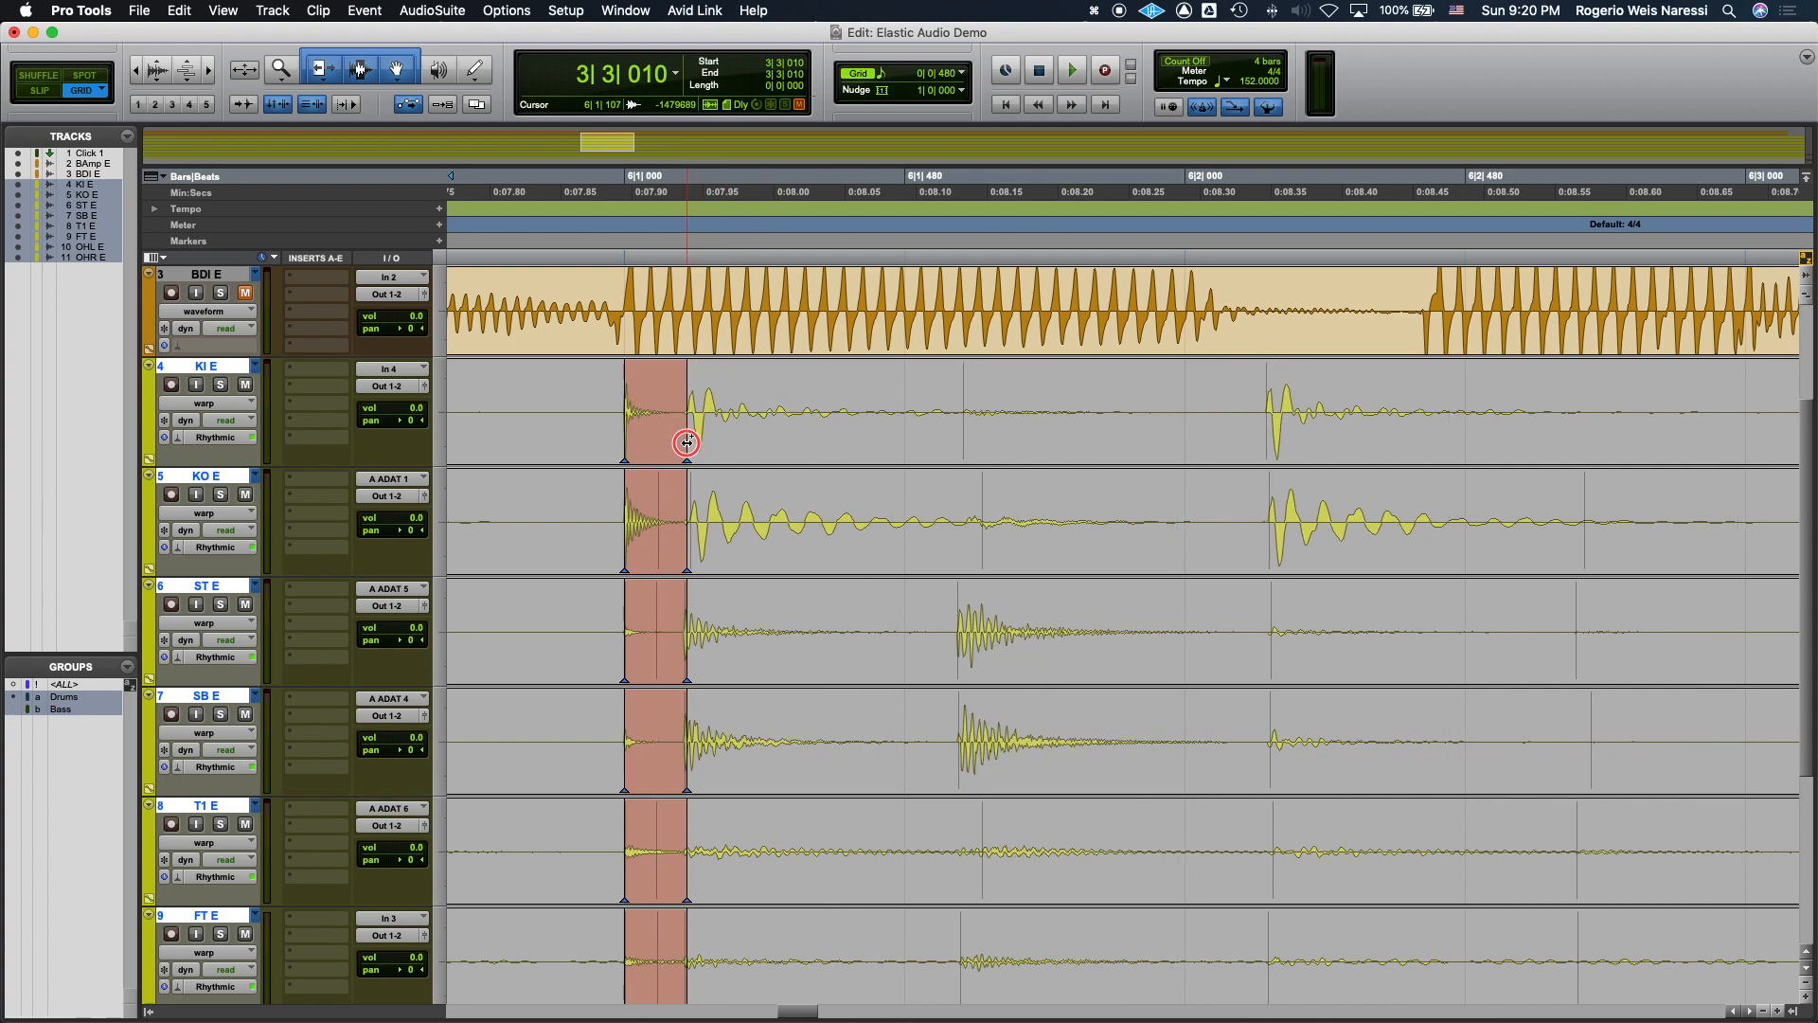
pyautogui.press('r')
pyautogui.press('r')
pyautogui.press('r')
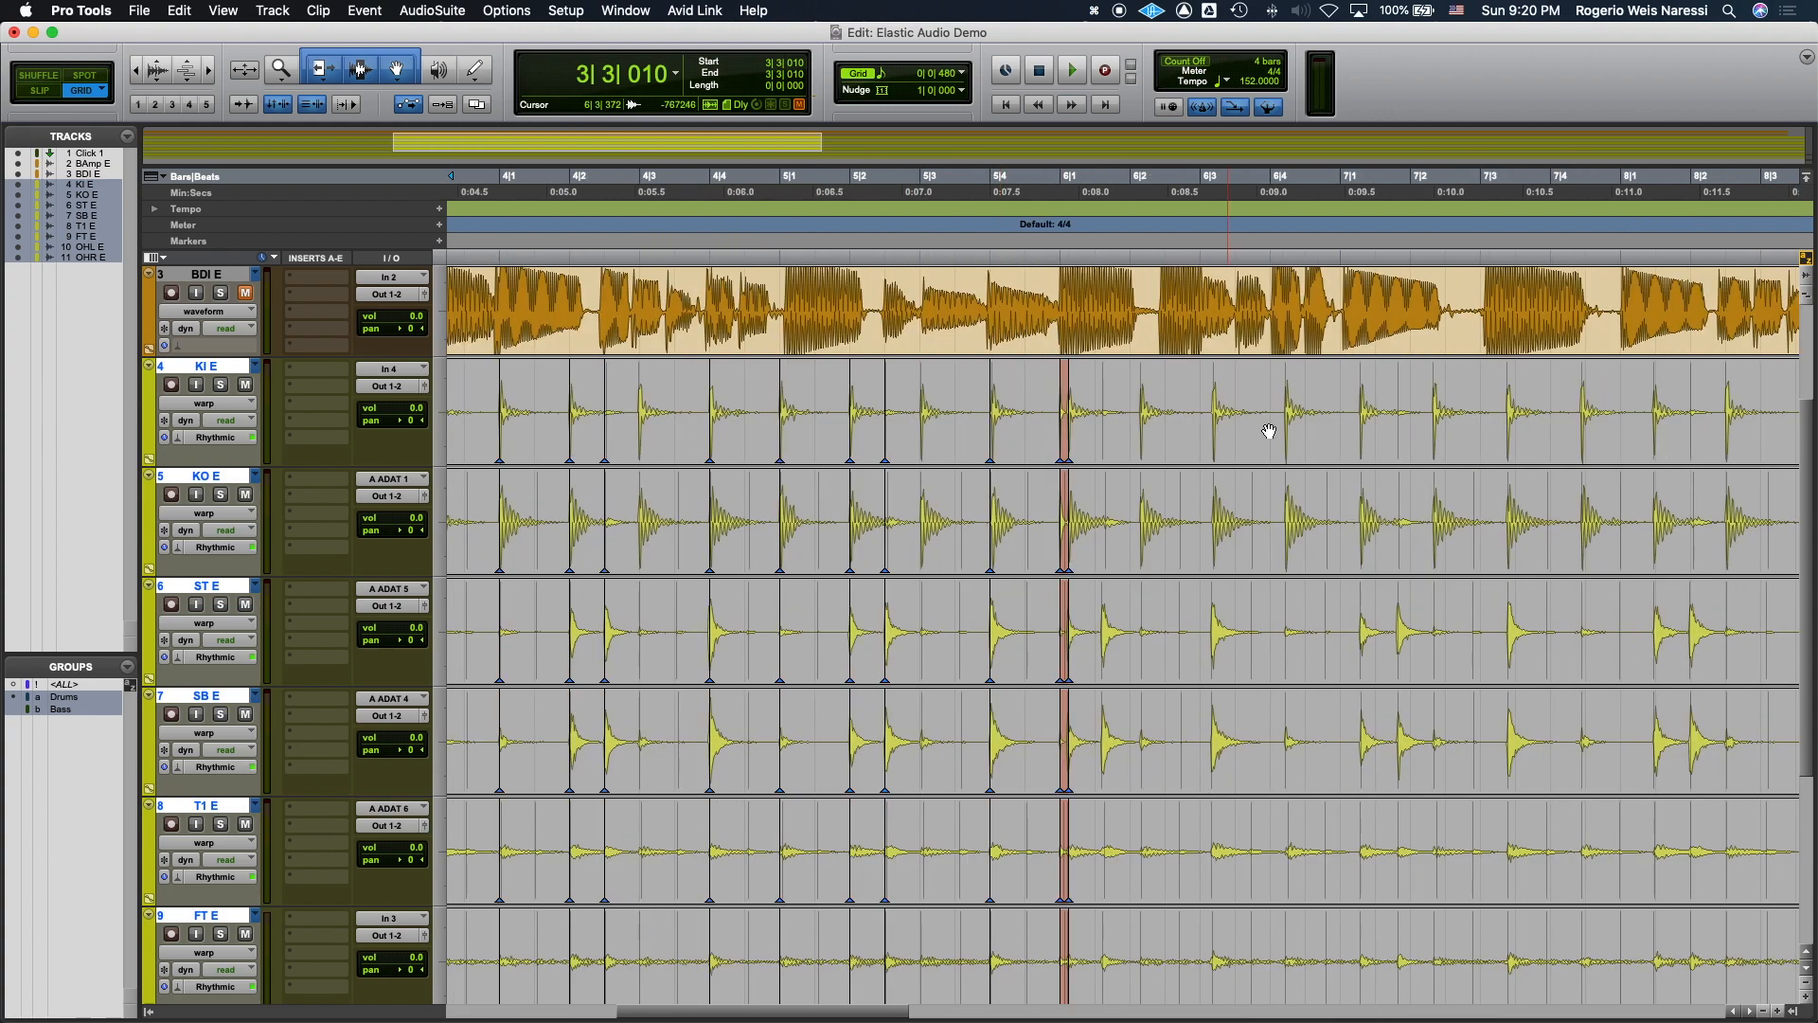
pyautogui.moveTo(1224, 456); pyautogui.dragTo(1098, 448)
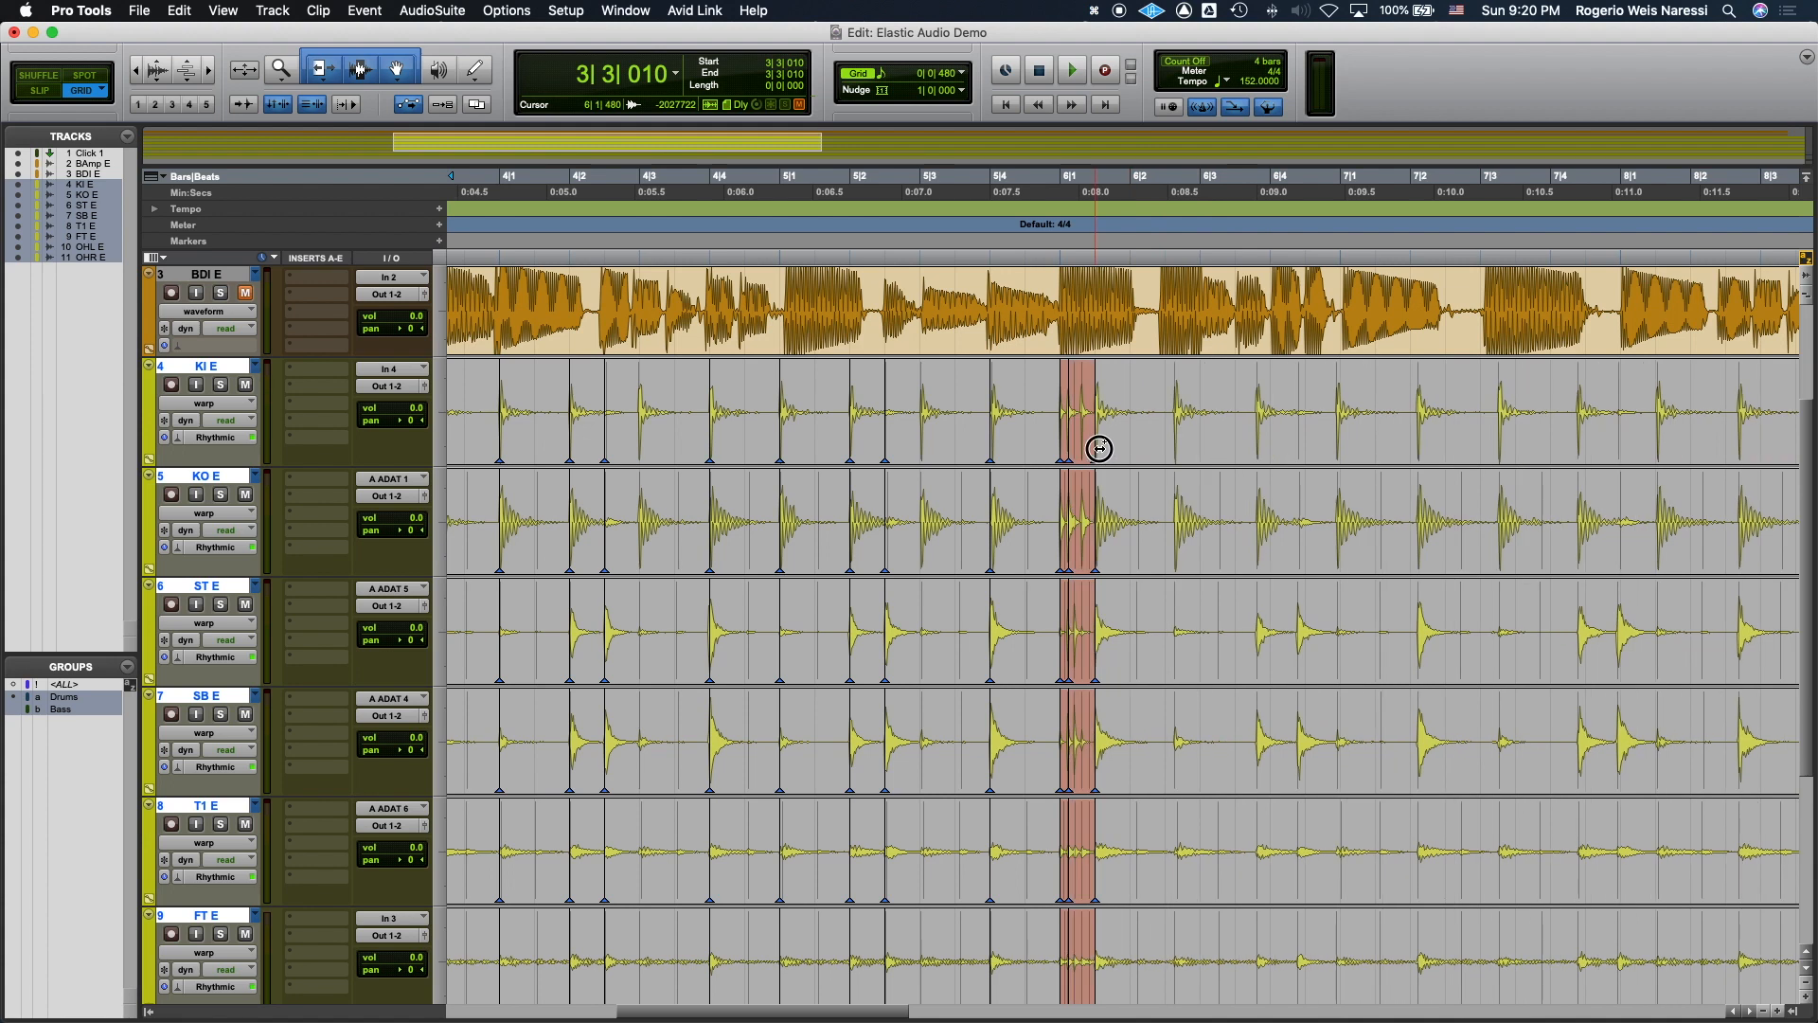
pyautogui.click(817, 397)
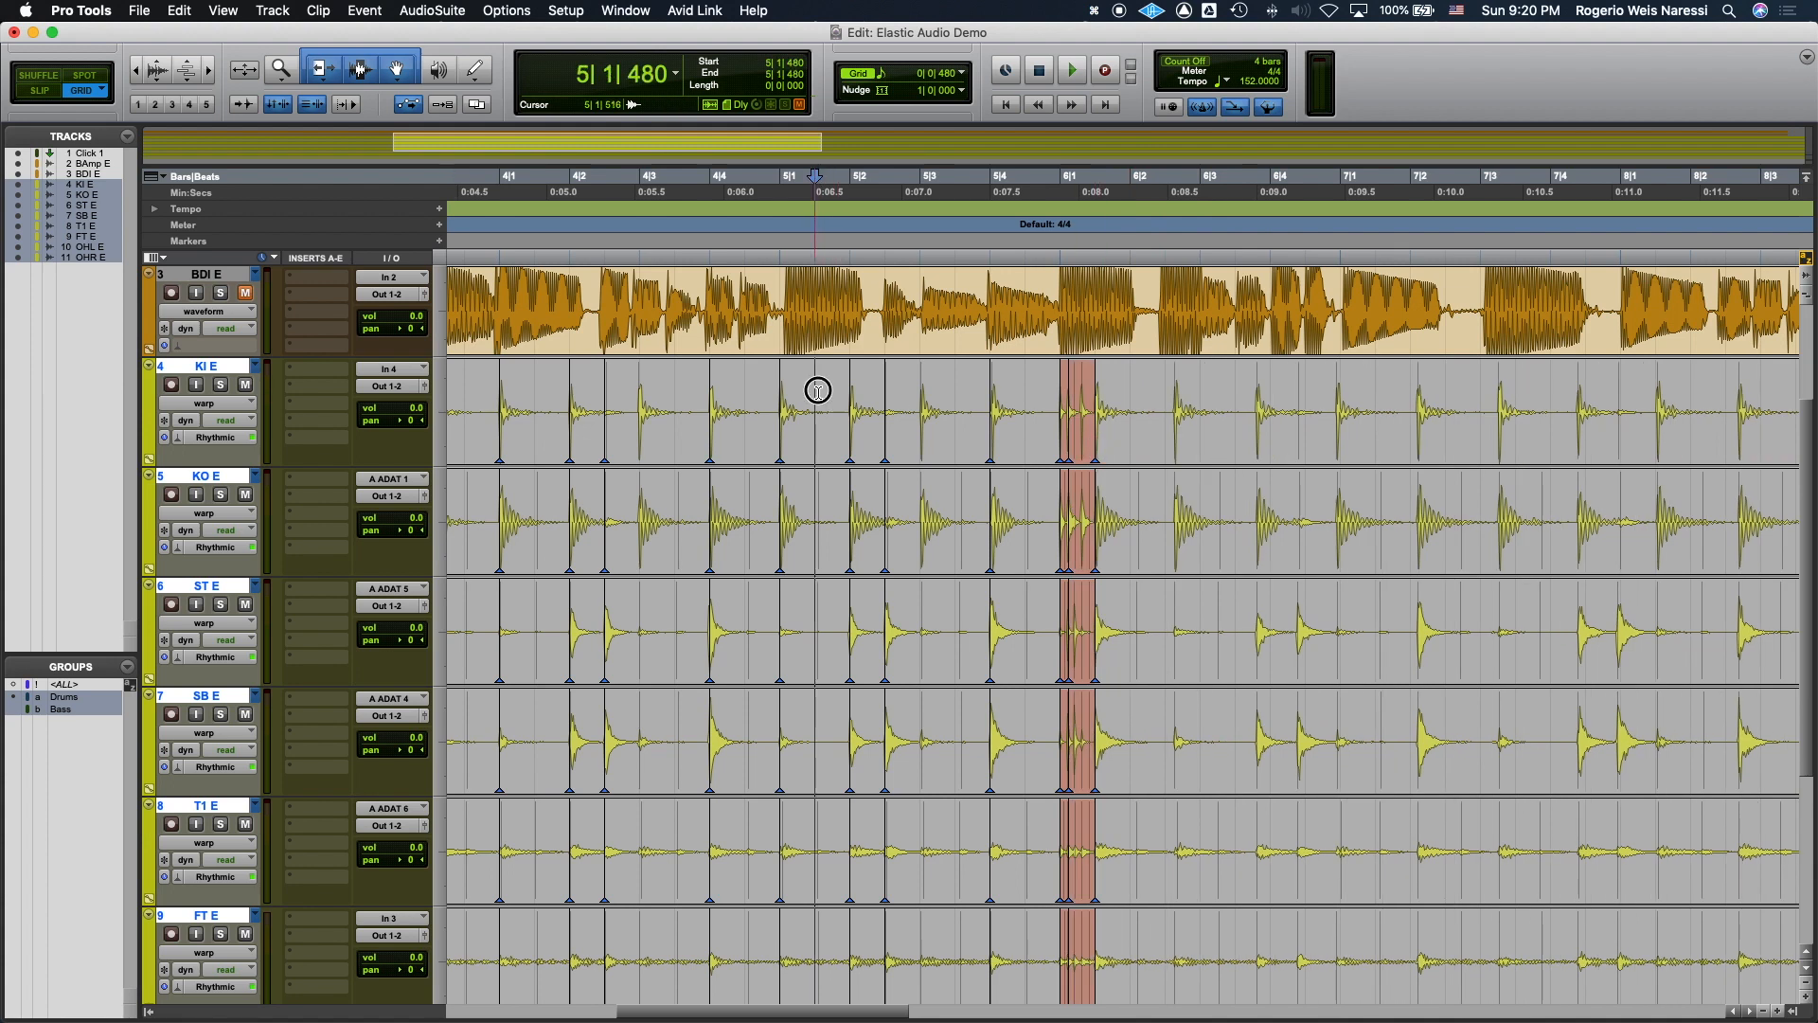
pyautogui.press('space')
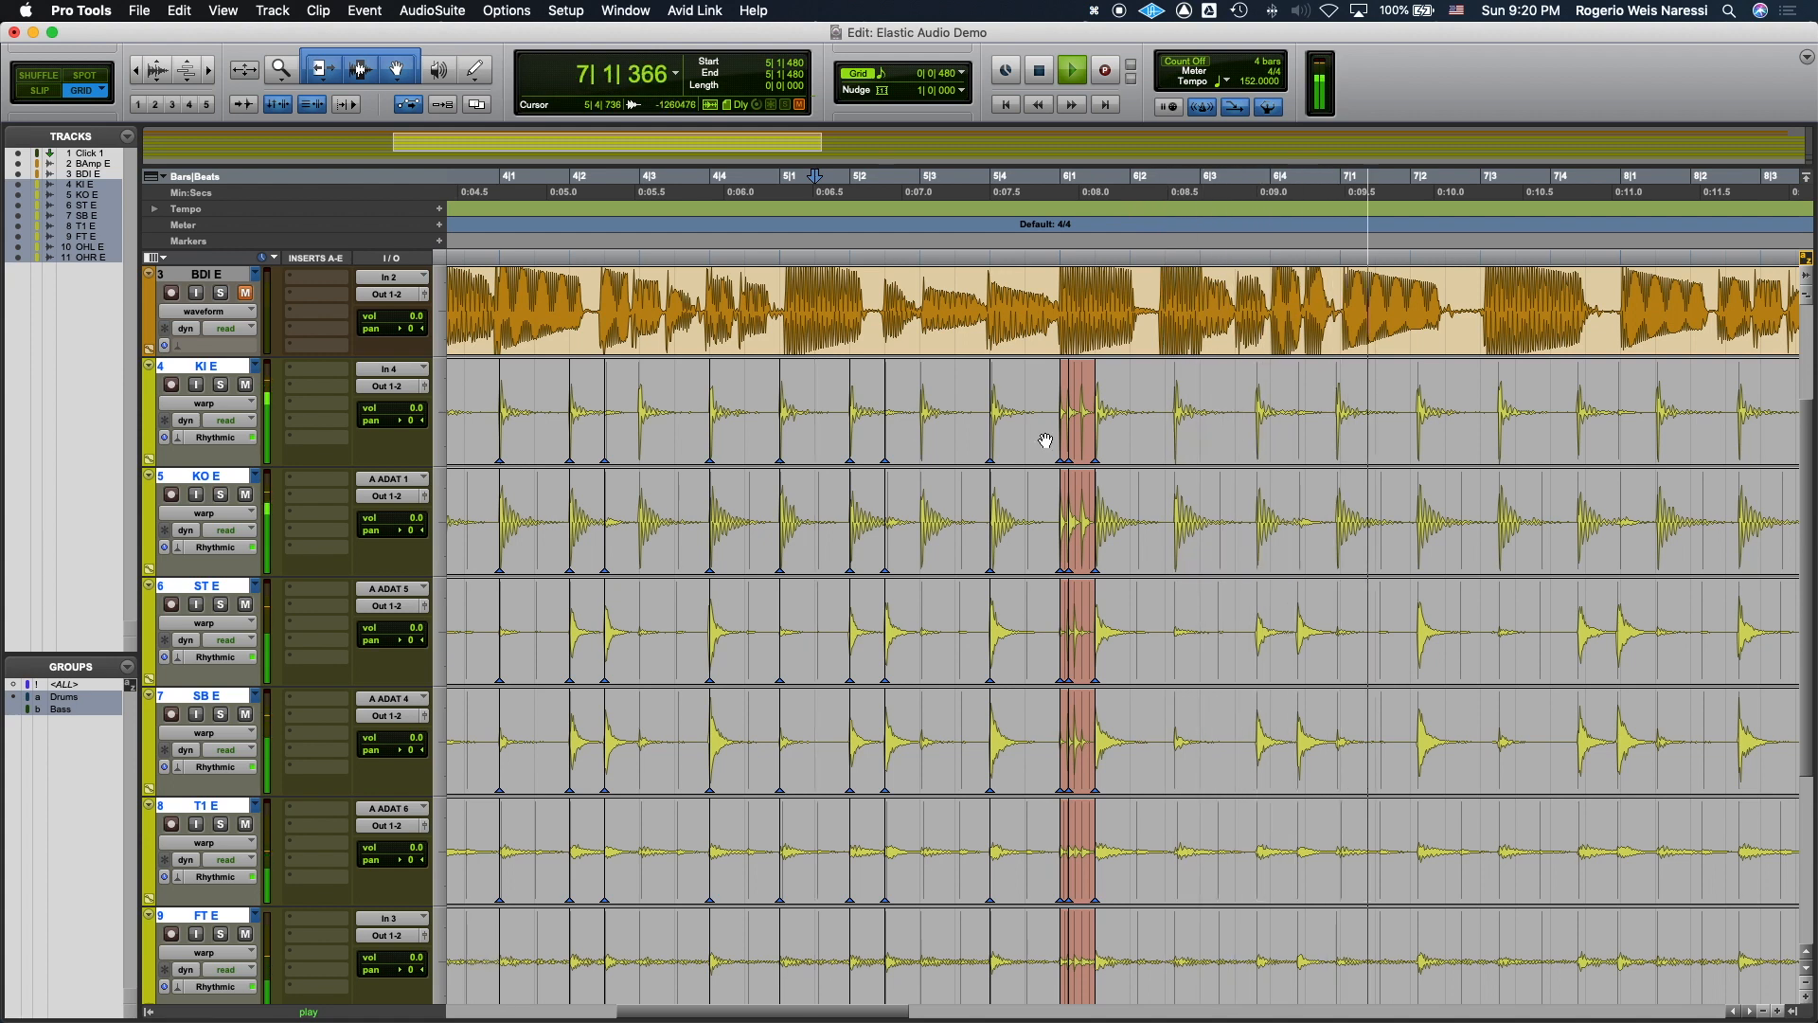
pyautogui.press('space')
pyautogui.press('super+z')
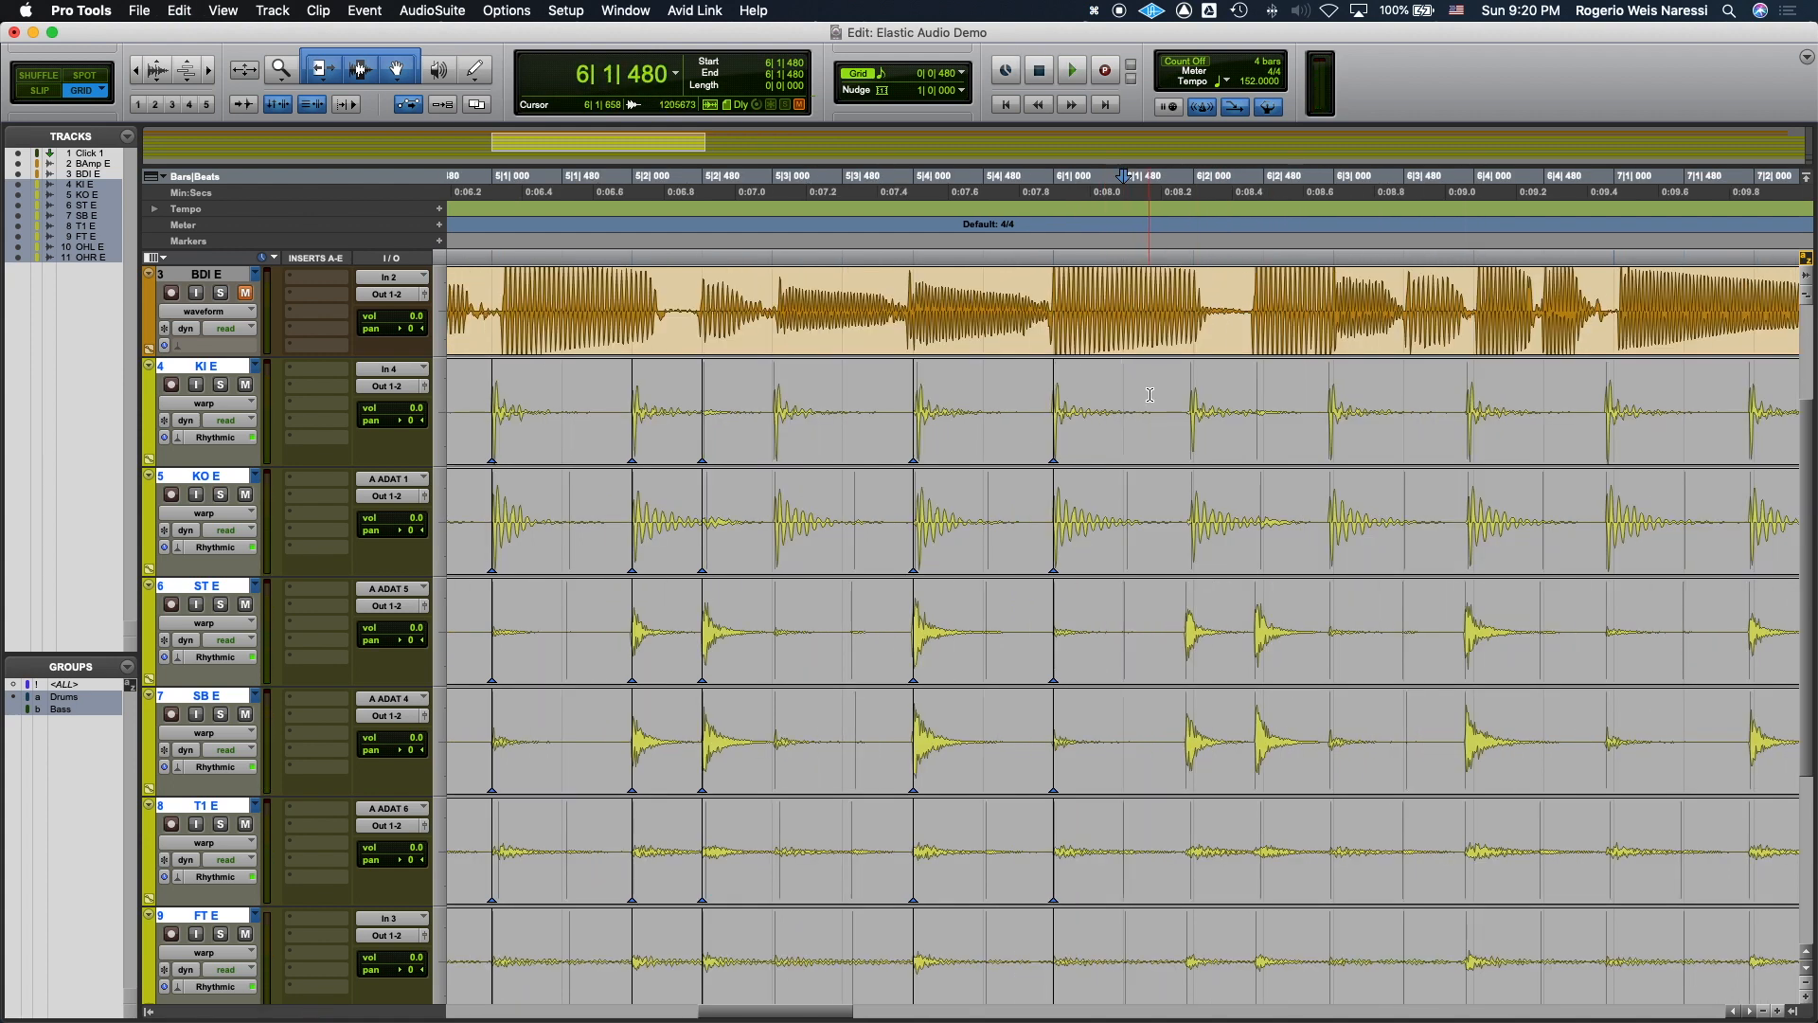
# - Zoom in around 6|1 and warp the snare hit onto its grid line, undoing a misplacement
pyautogui.press('super+]')
pyautogui.press('super+]')
pyautogui.hscroll(5, 1149, 395)
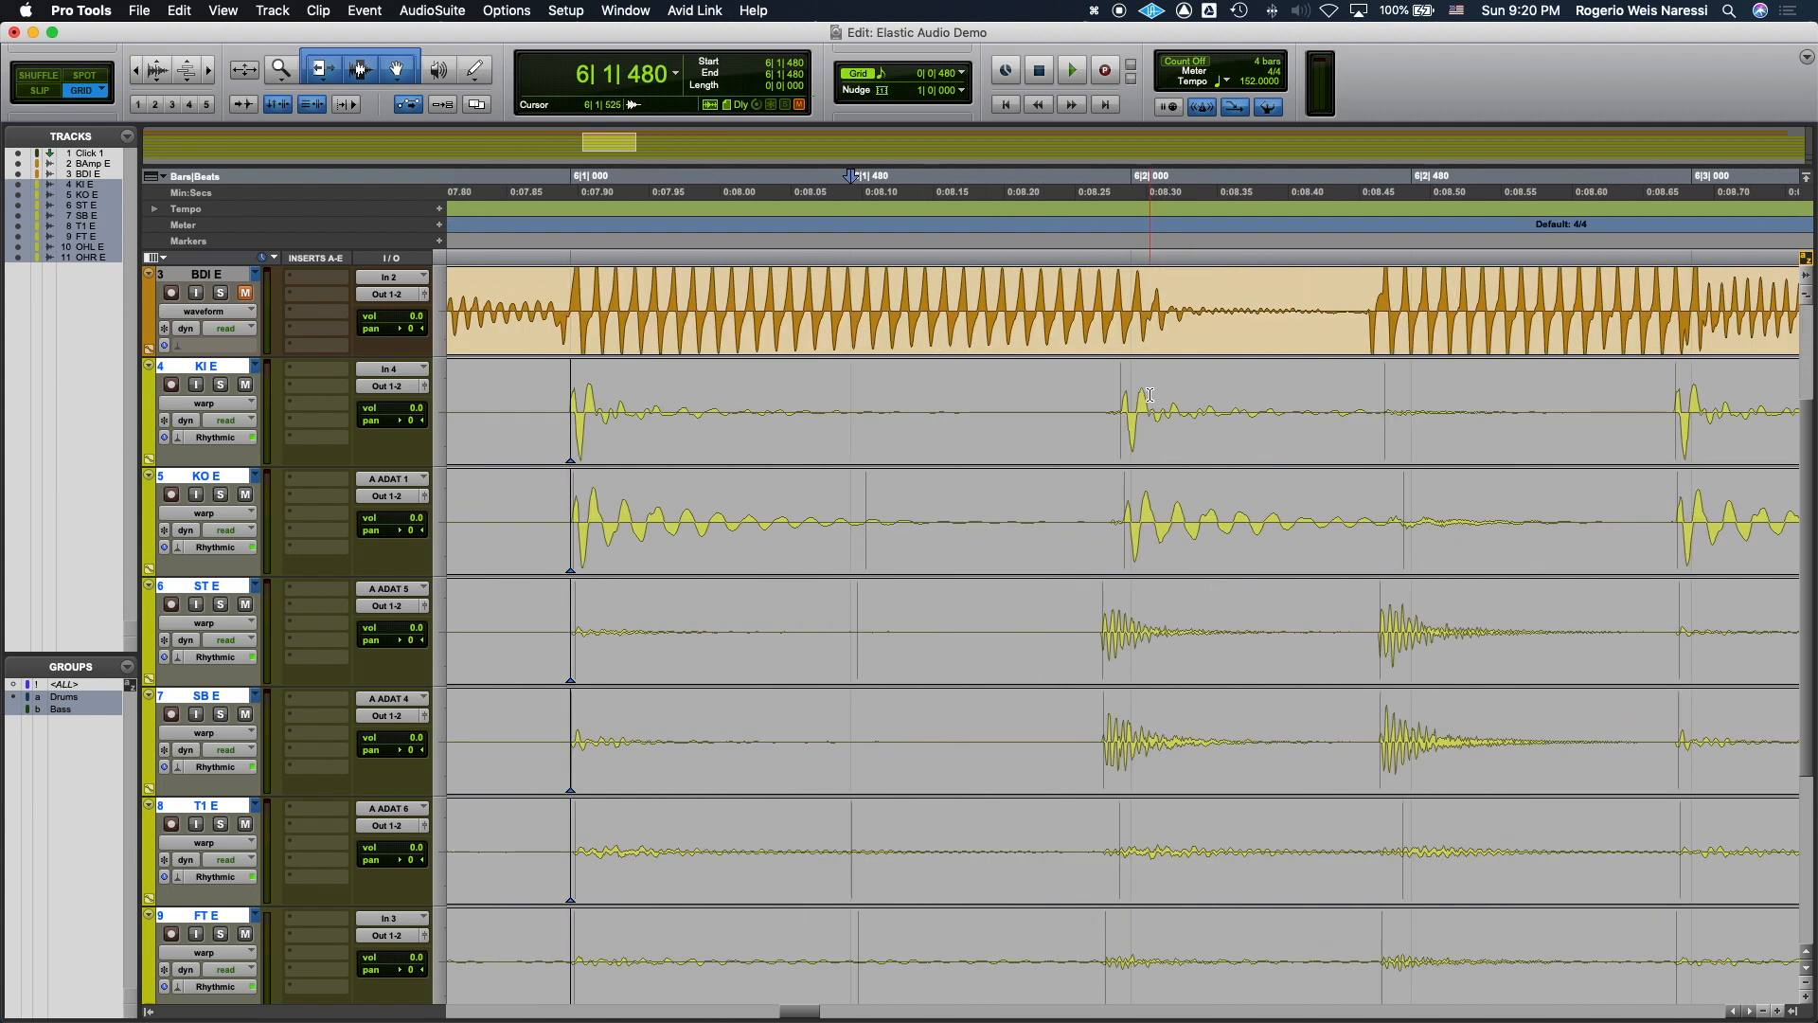
pyautogui.moveTo(1105, 659); pyautogui.dragTo(1117, 659)
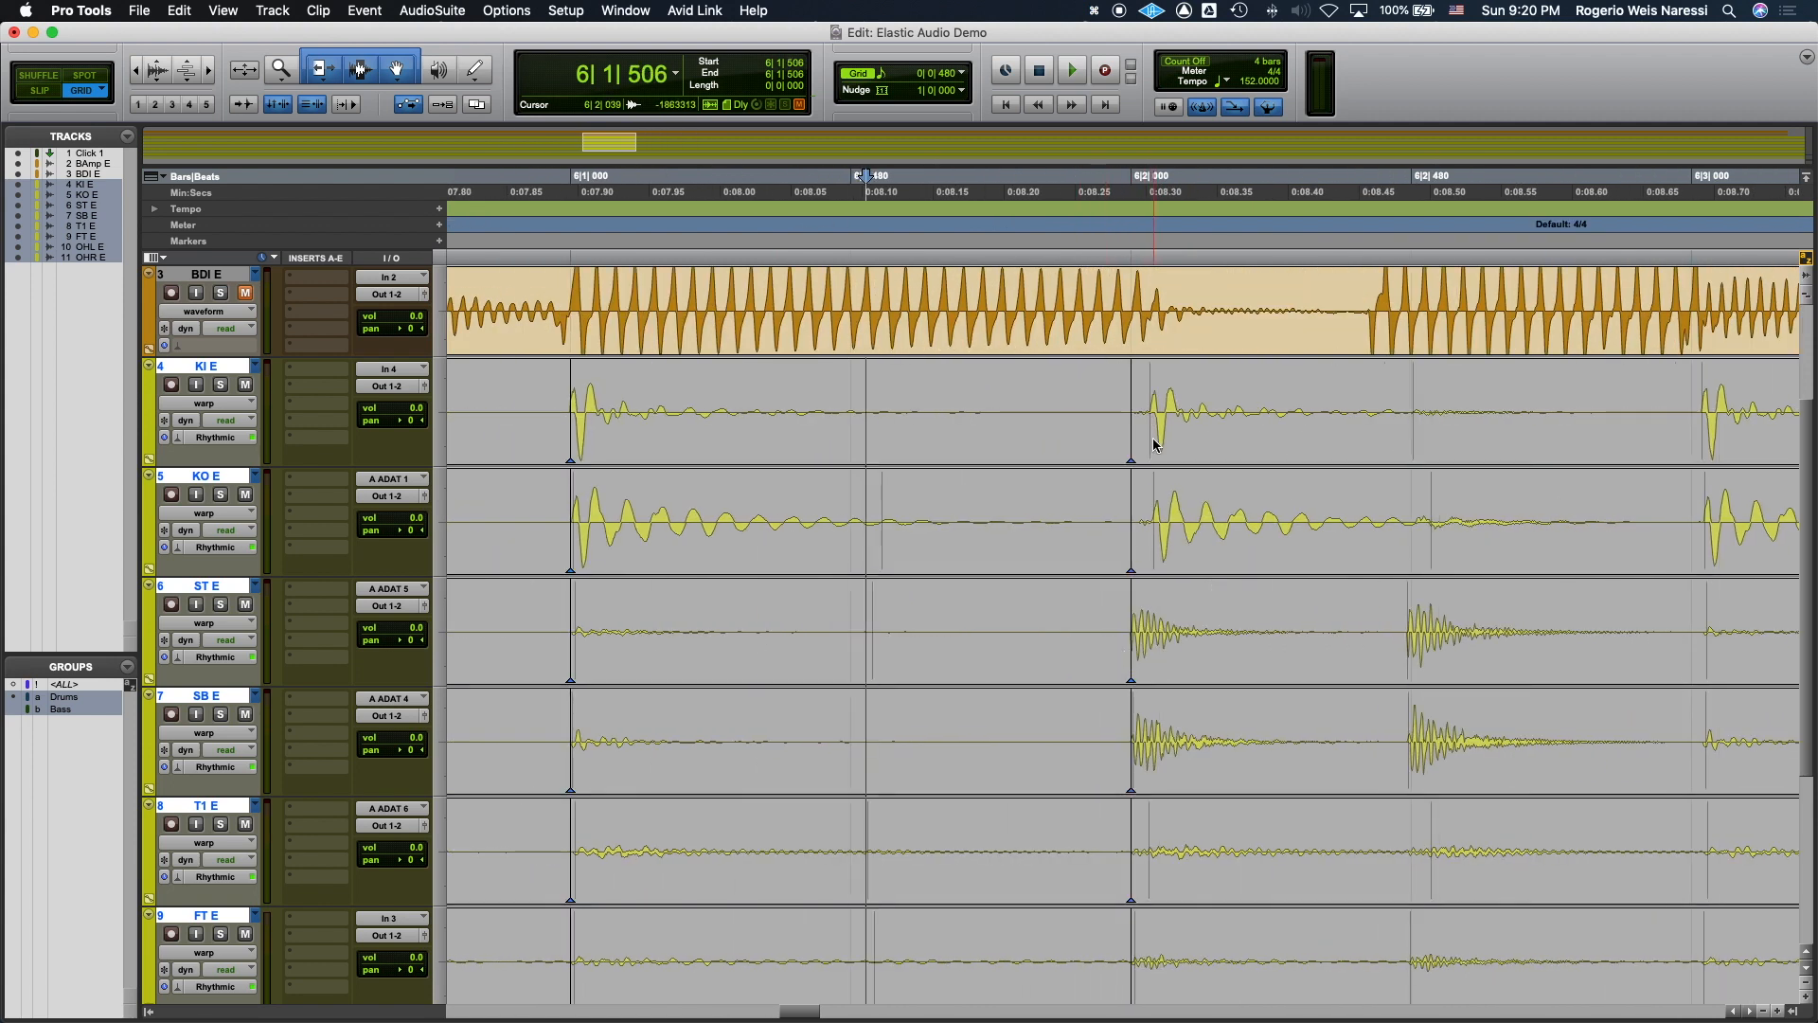
pyautogui.press('super+z')
pyautogui.press('super+z')
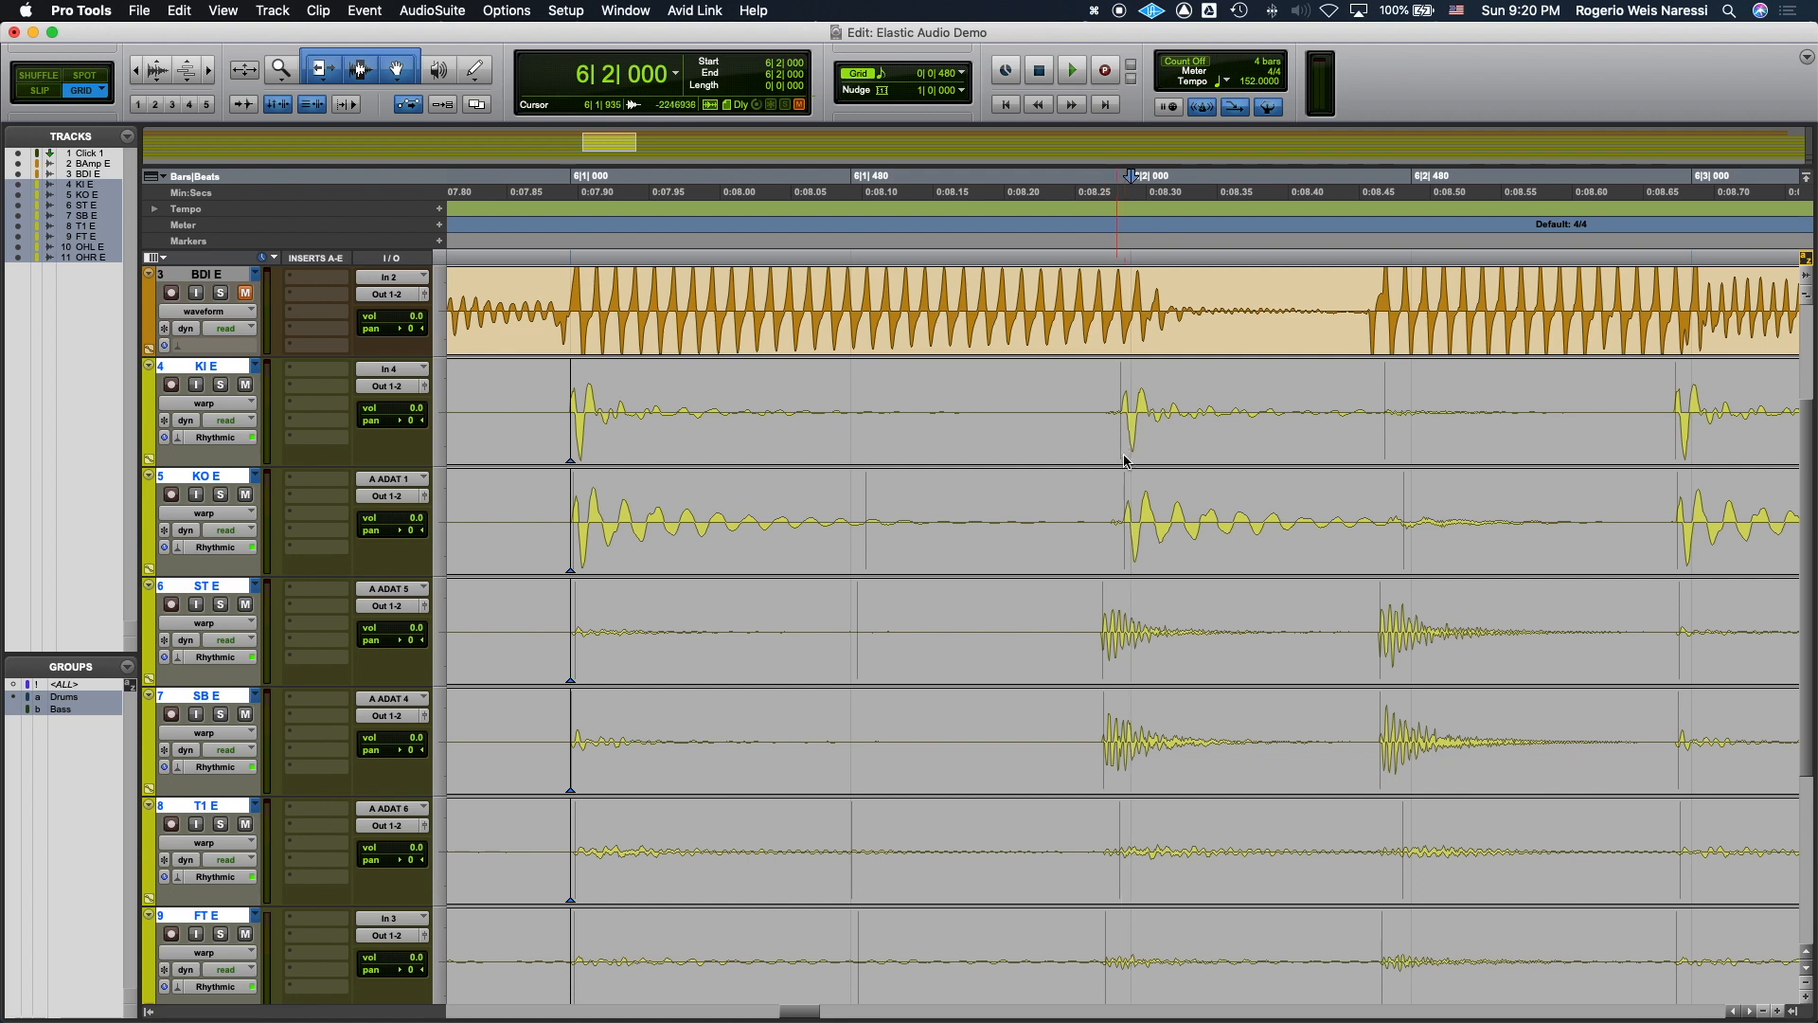
pyautogui.moveTo(1104, 666); pyautogui.dragTo(1117, 670)
pyautogui.hscroll(6, 1160, 602)
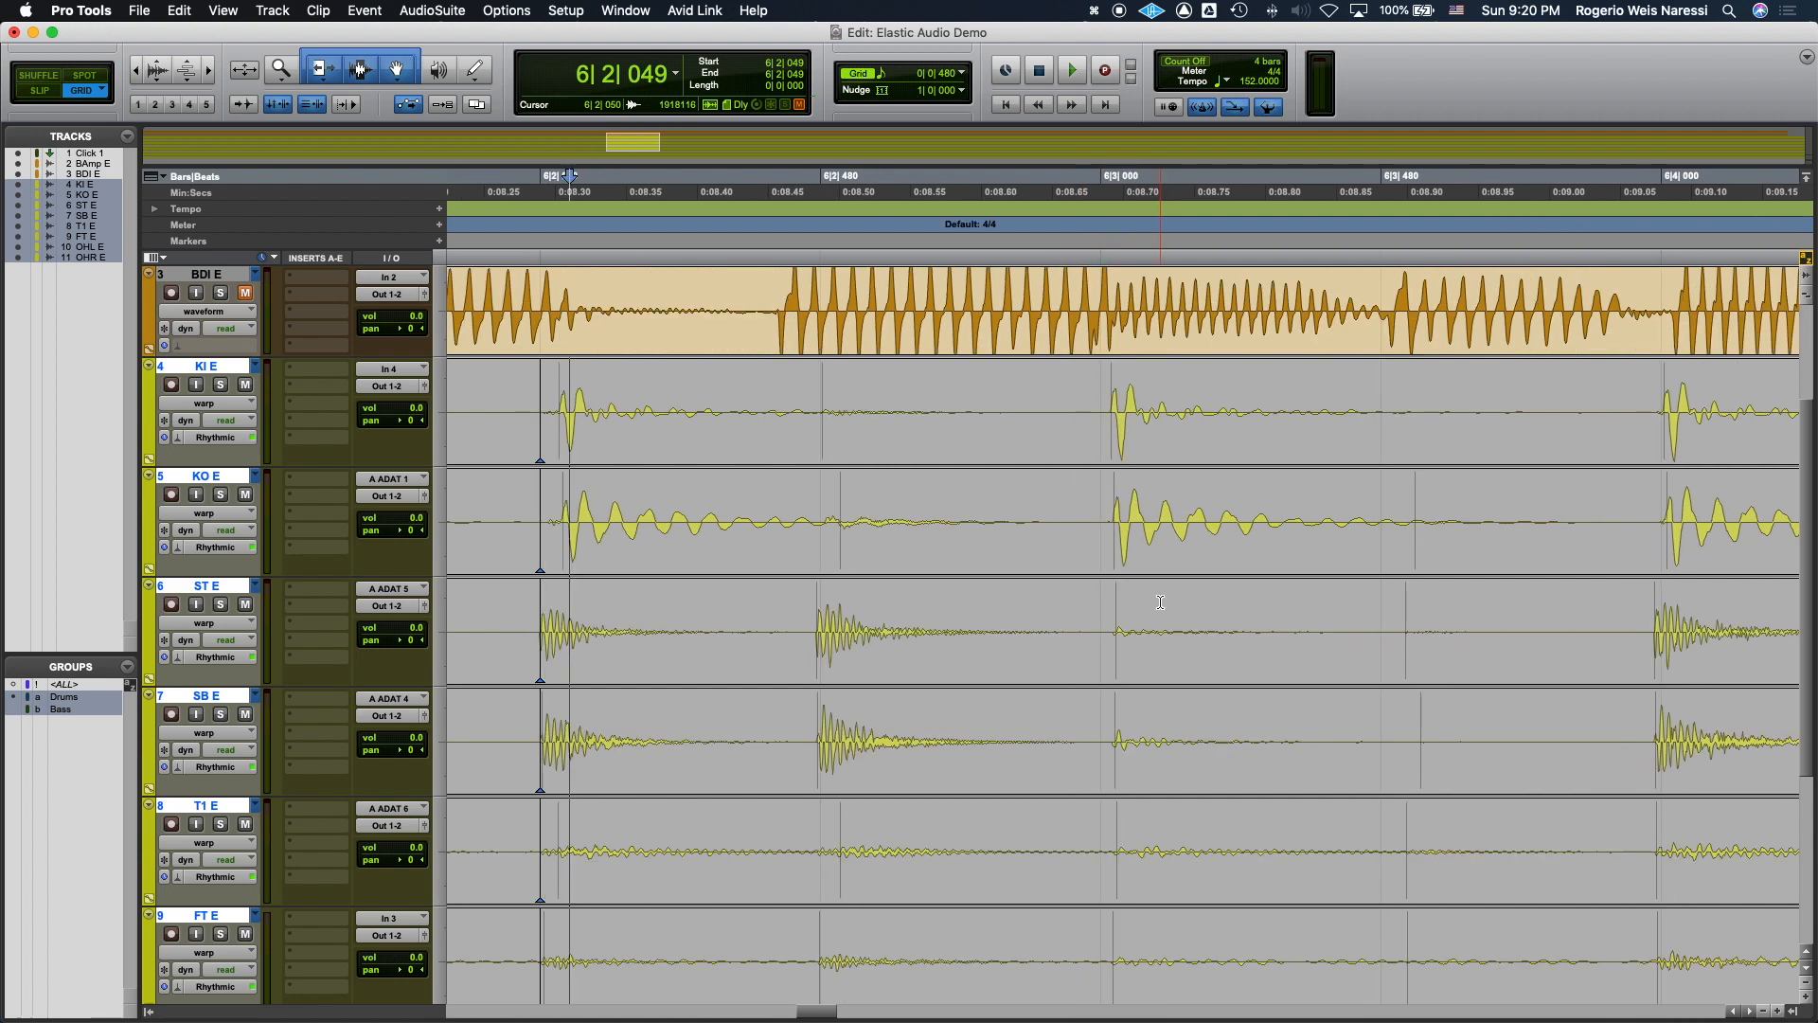
pyautogui.moveTo(818, 668); pyautogui.dragTo(822, 668)
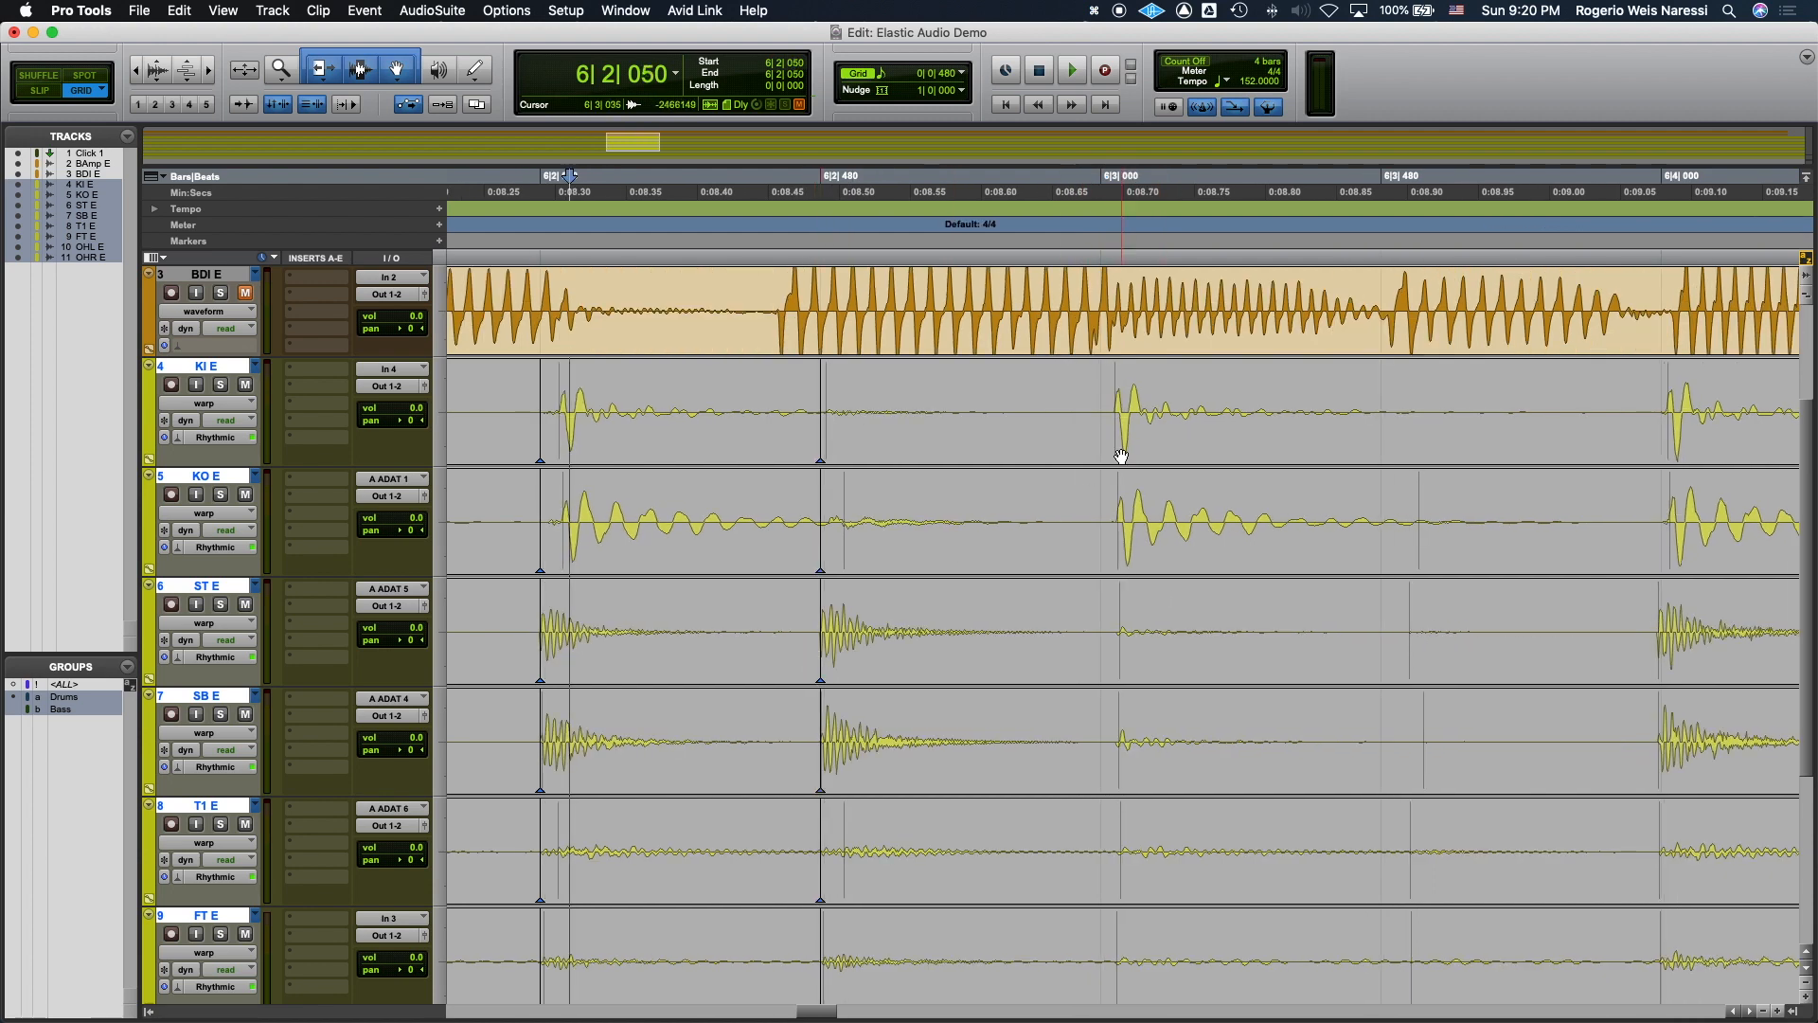
pyautogui.hscroll(5, 1126, 440)
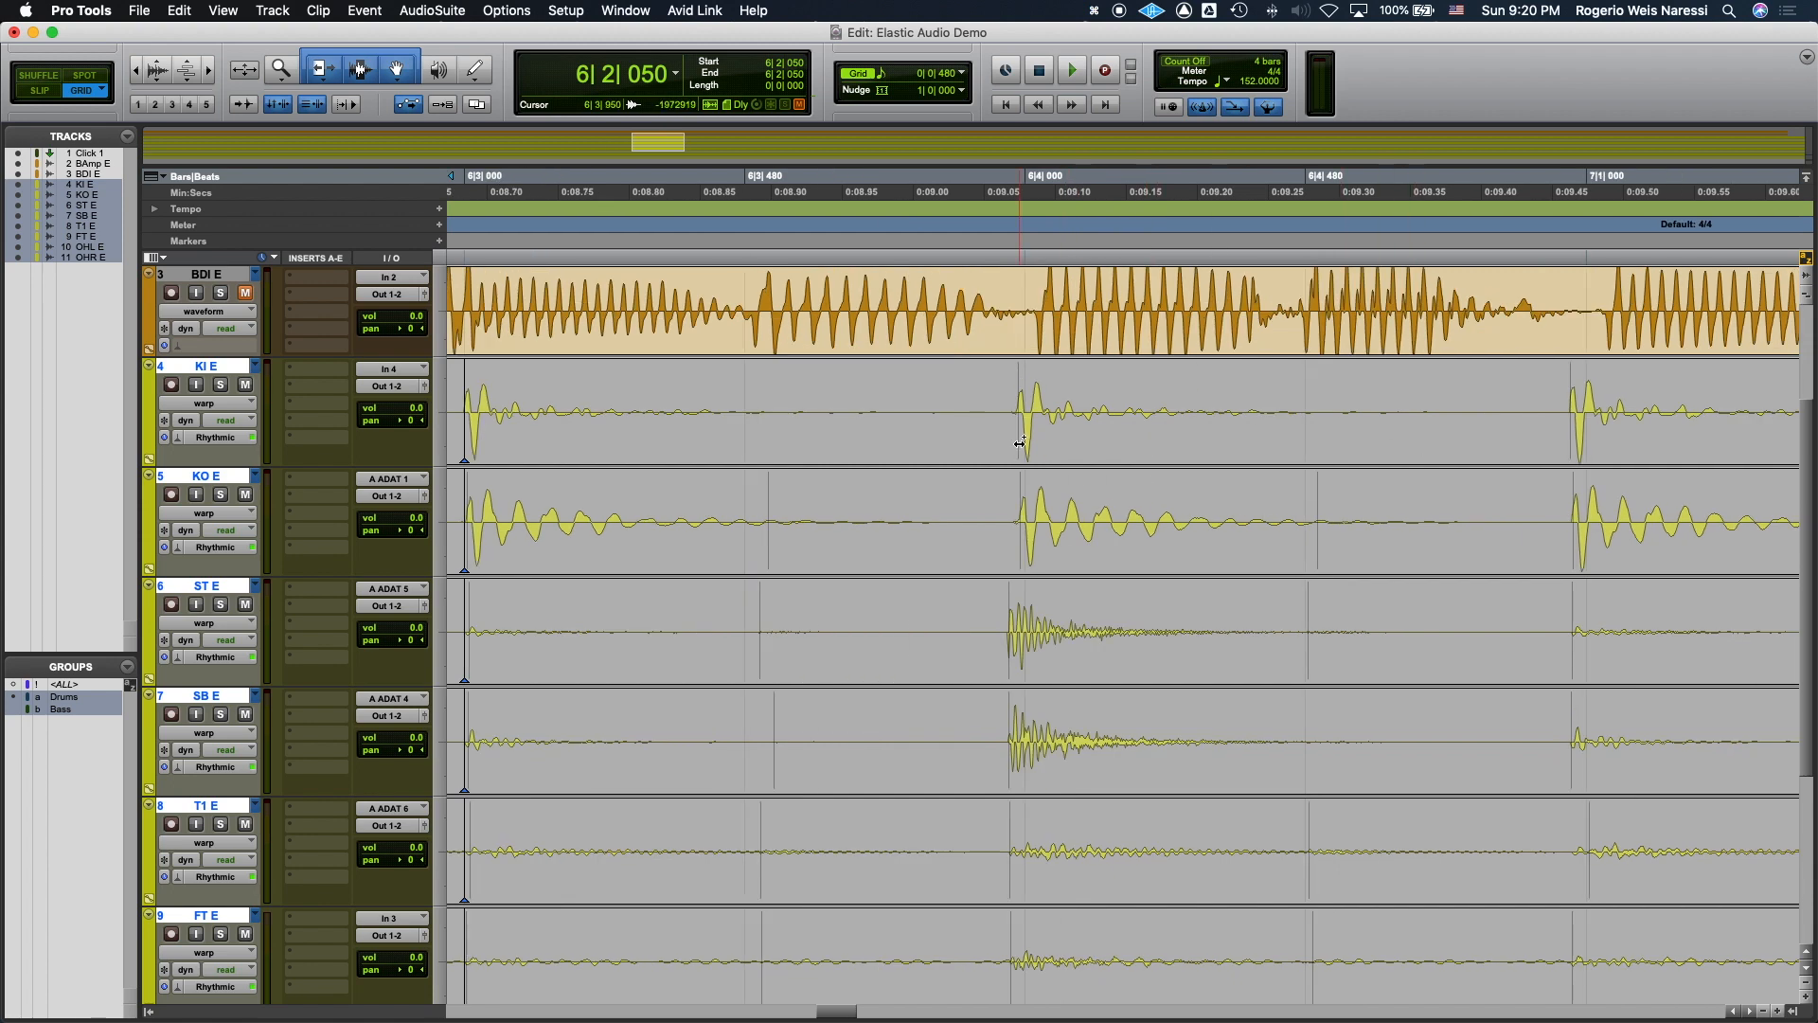
pyautogui.hscroll(6, 1215, 439)
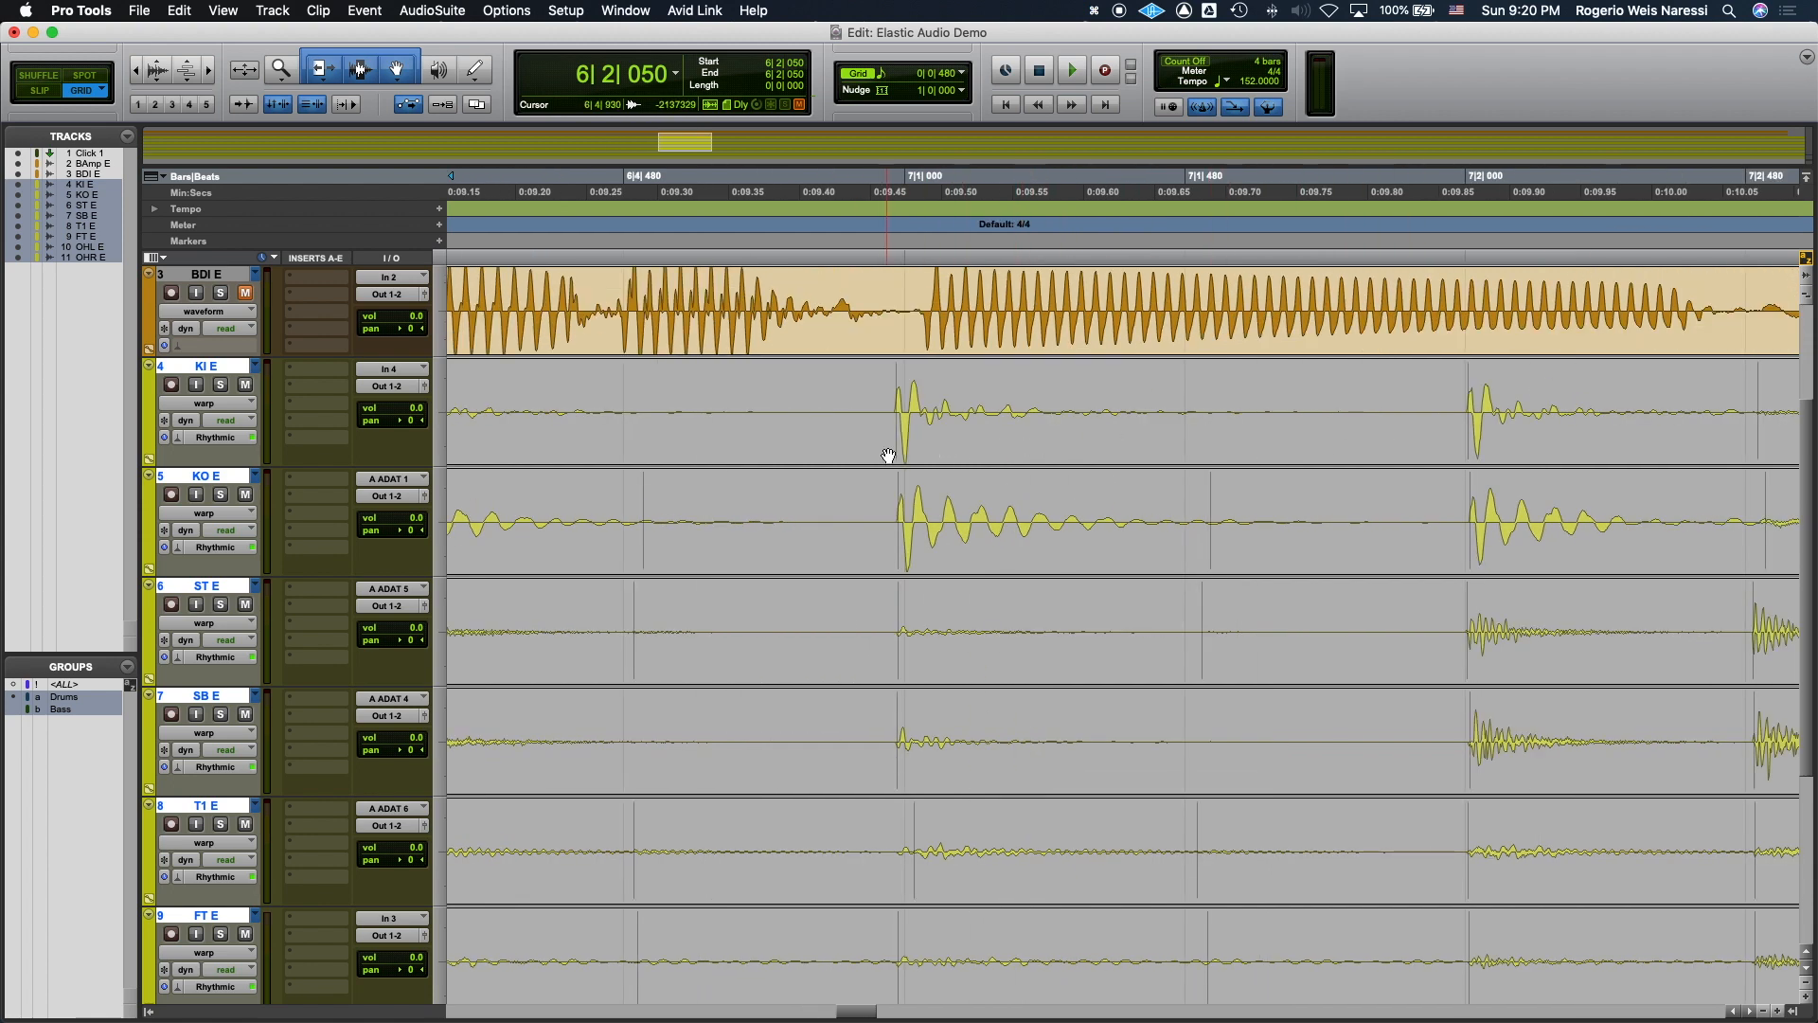
# - Line the kick hit up with 7|1|000 and the snare with 7|2|480
pyautogui.moveTo(888, 456); pyautogui.dragTo(905, 447)
pyautogui.moveTo(1485, 452); pyautogui.dragTo(1469, 439)
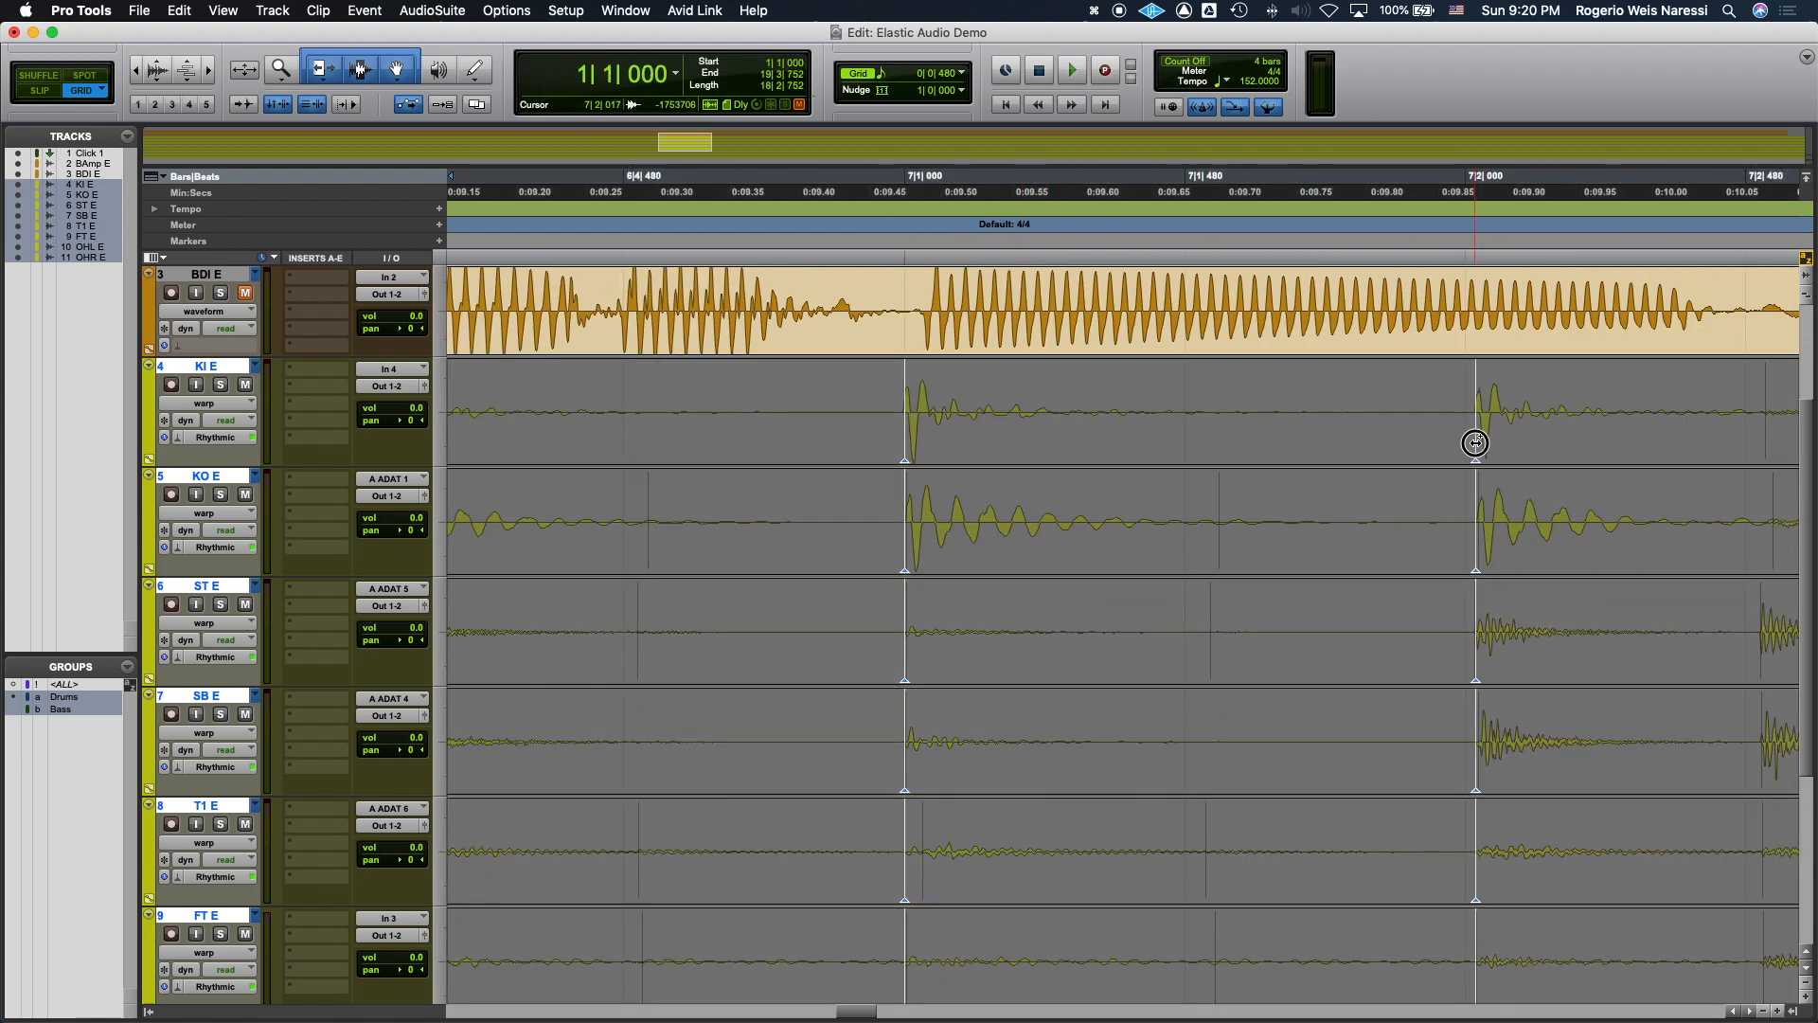
pyautogui.hscroll(5, 1524, 369)
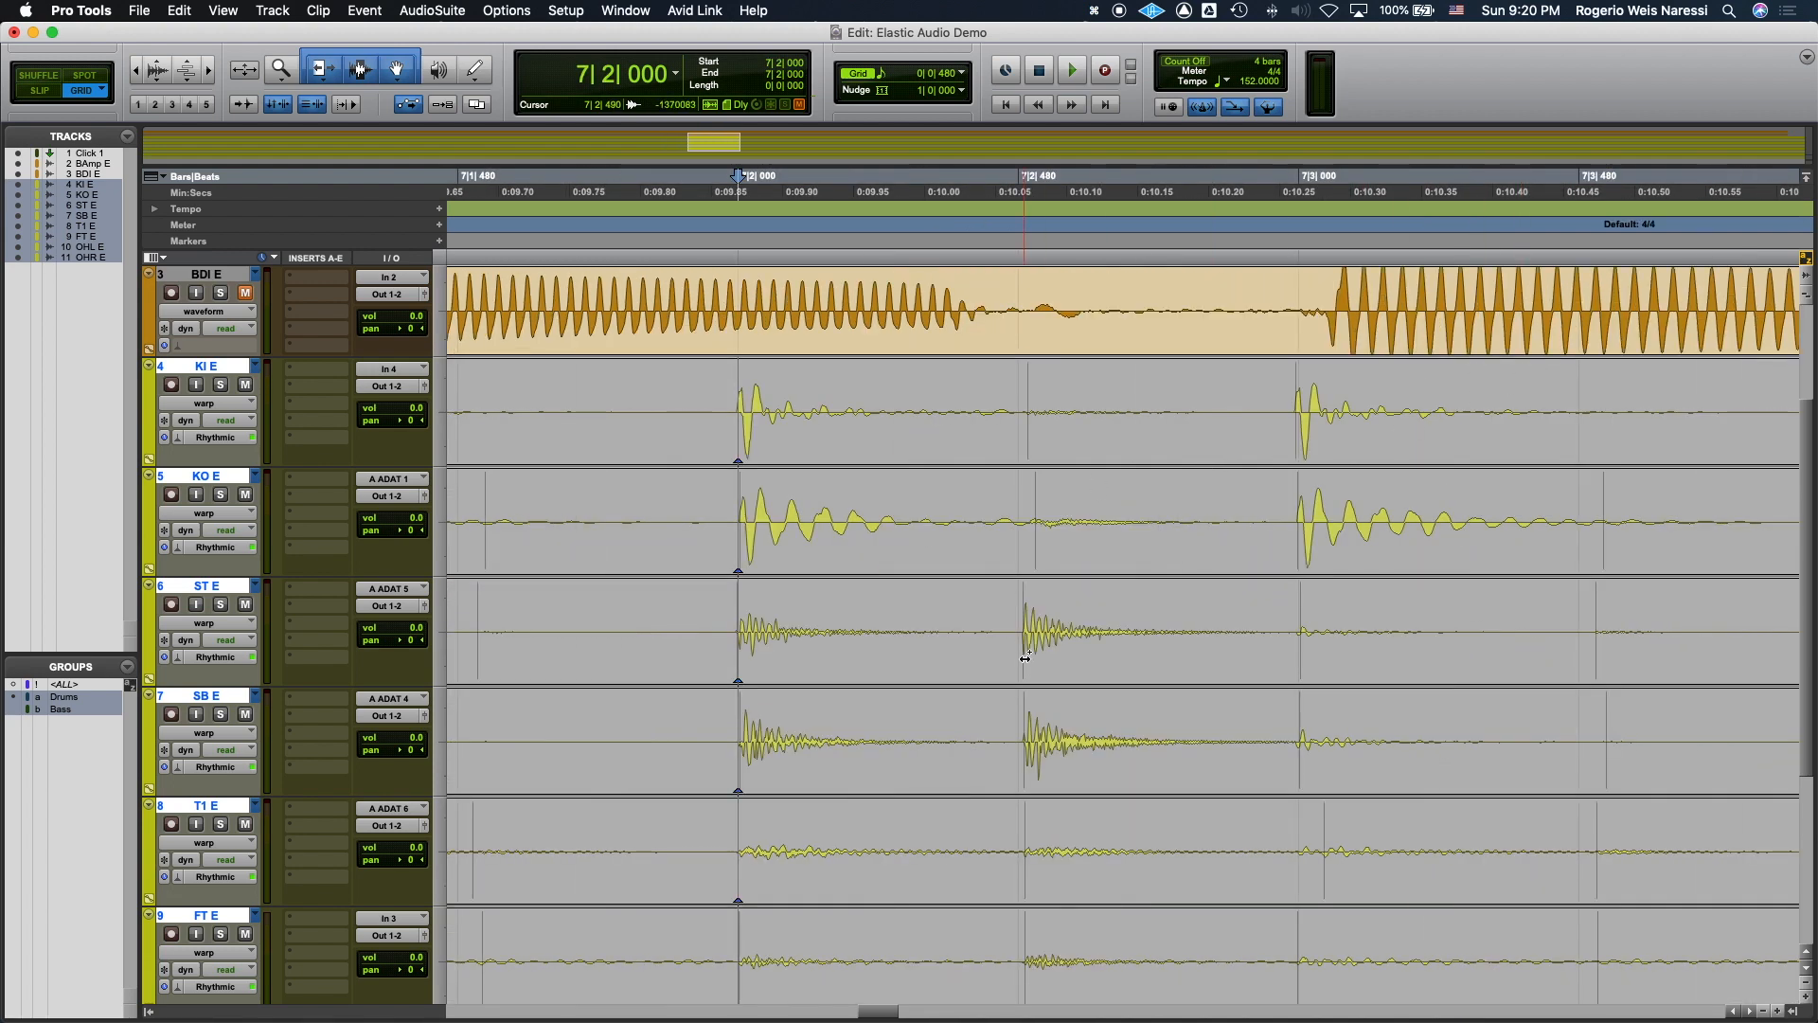
pyautogui.moveTo(1024, 650); pyautogui.dragTo(1036, 655)
pyautogui.moveTo(1293, 433); pyautogui.dragTo(1298, 434)
pyautogui.hscroll(6, 1291, 446)
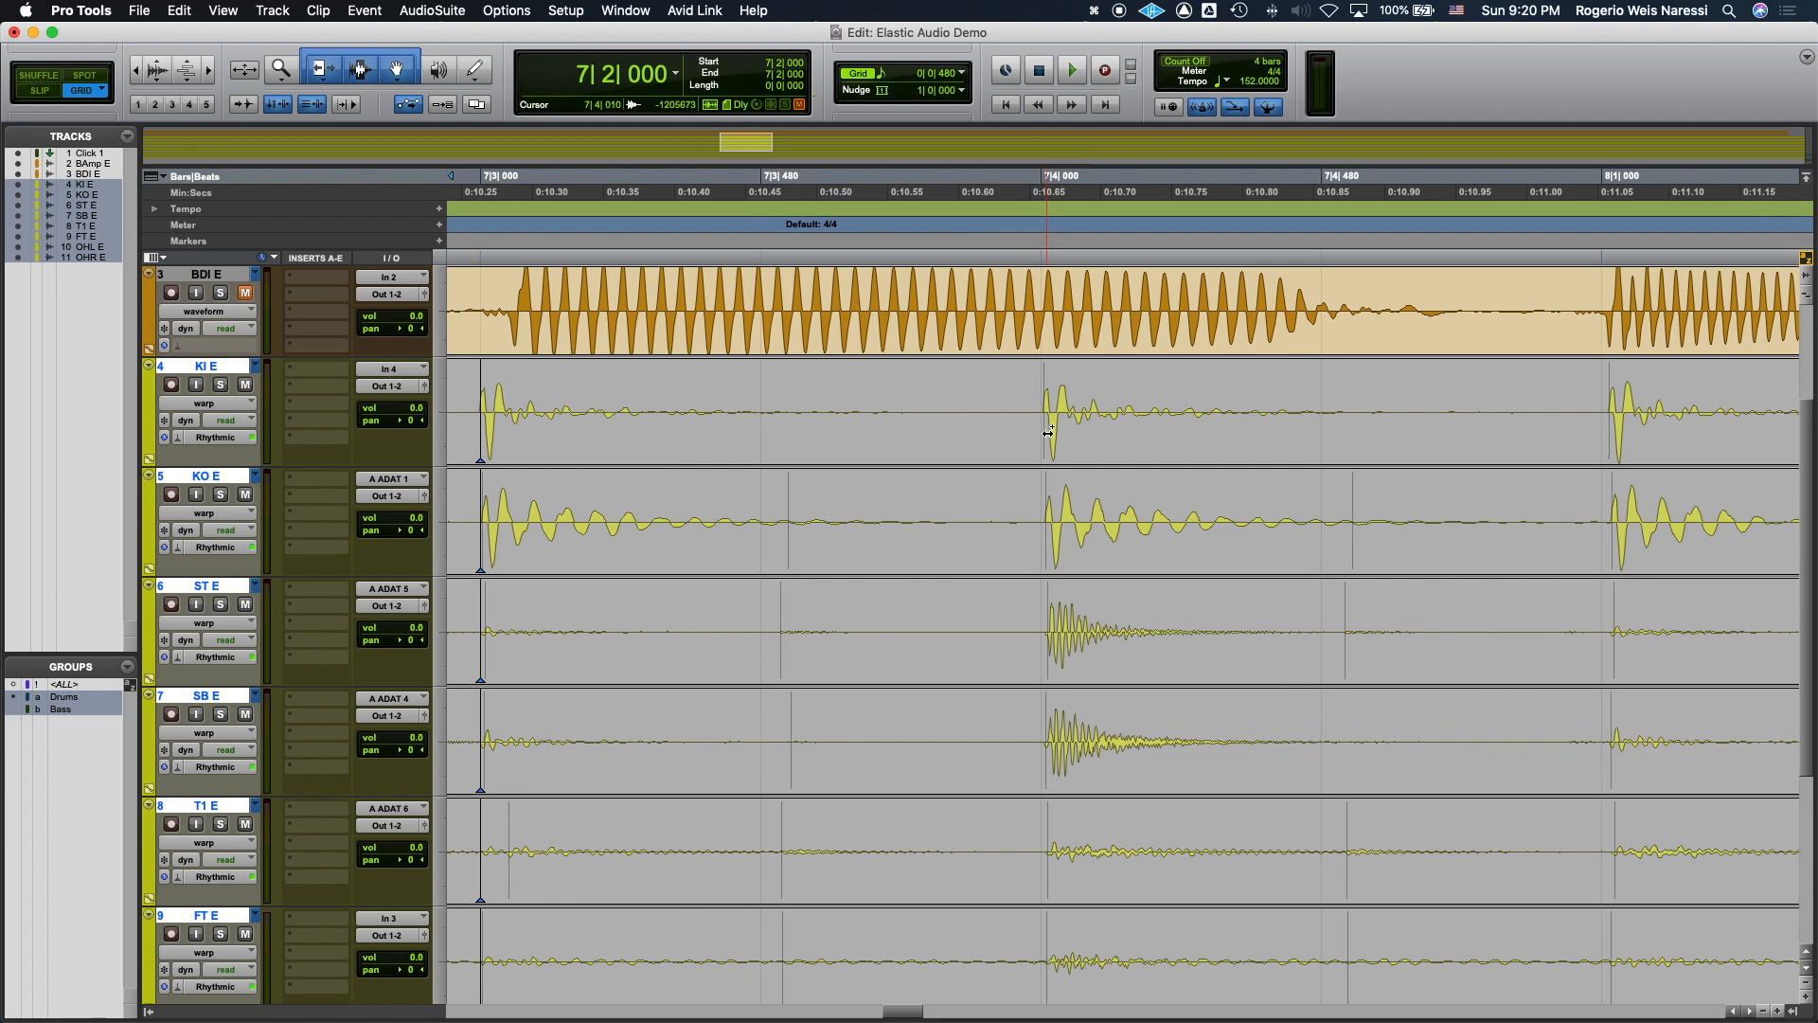
# - Anchor the kick hit at 7|4|000 and drag later hits onto the grid through 9|1|000
pyautogui.click(1048, 433)
pyautogui.hscroll(2, 1047, 426)
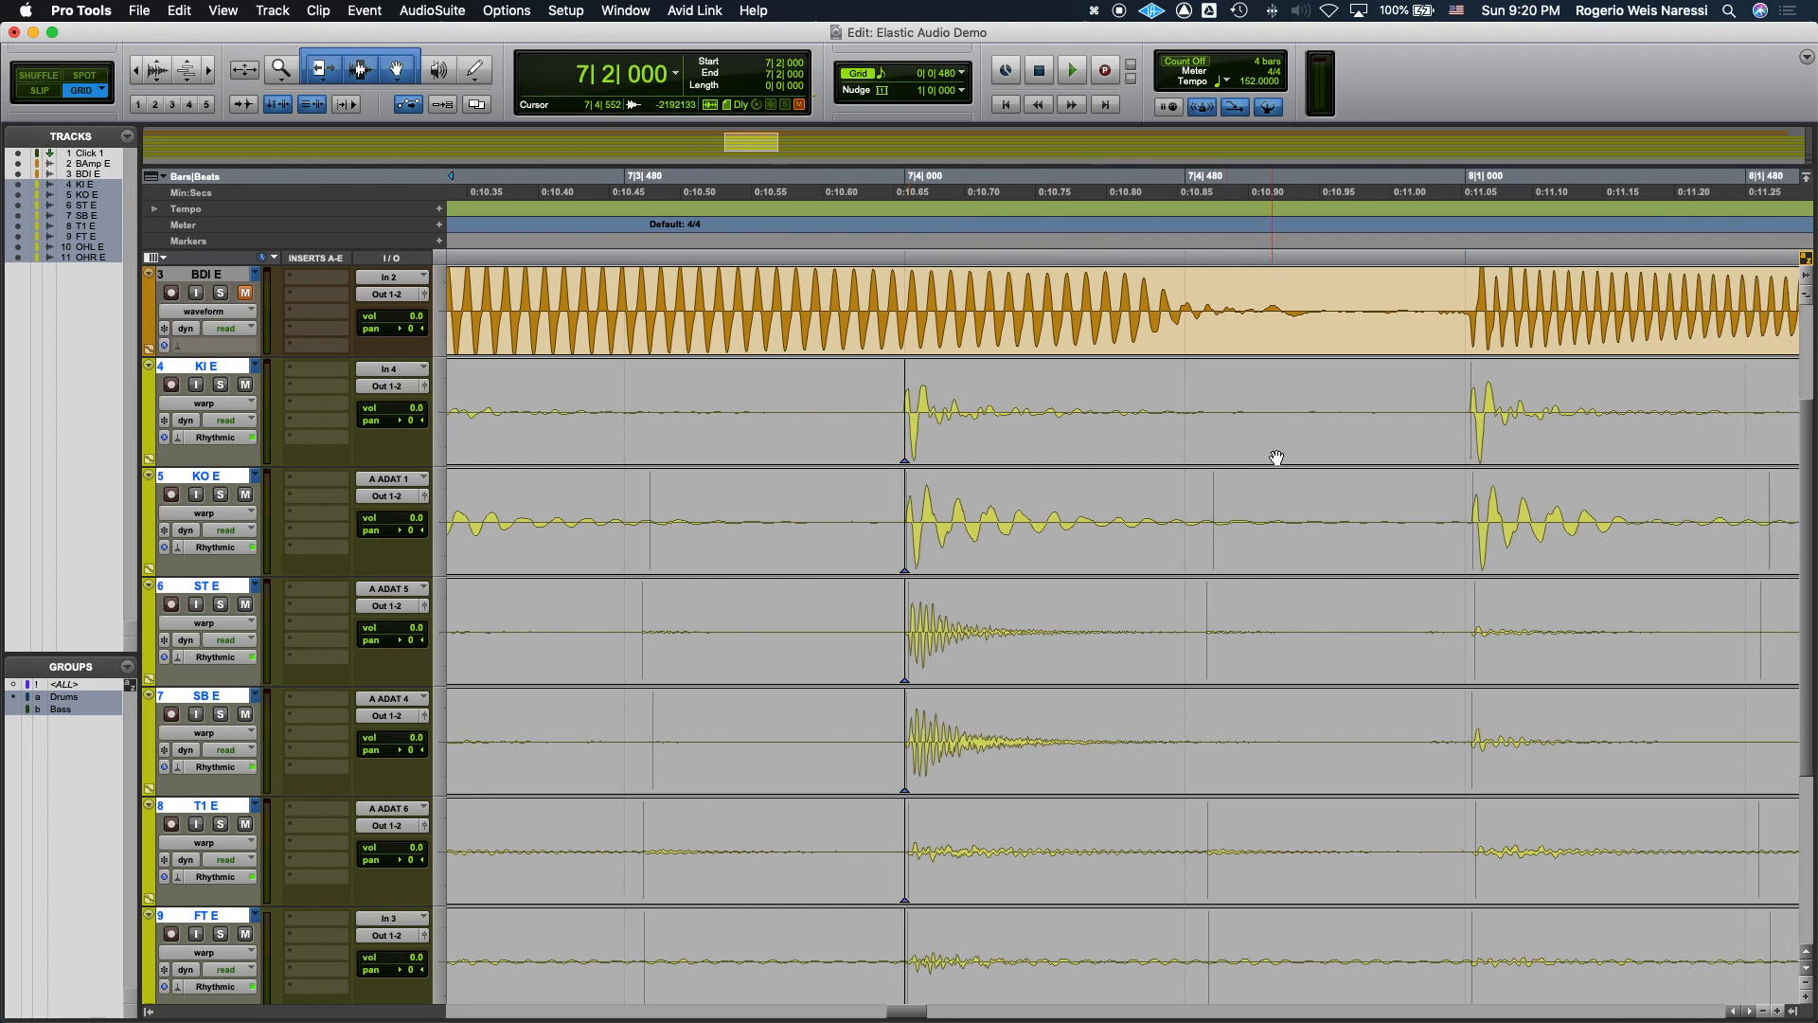
pyautogui.hscroll(3, 1277, 457)
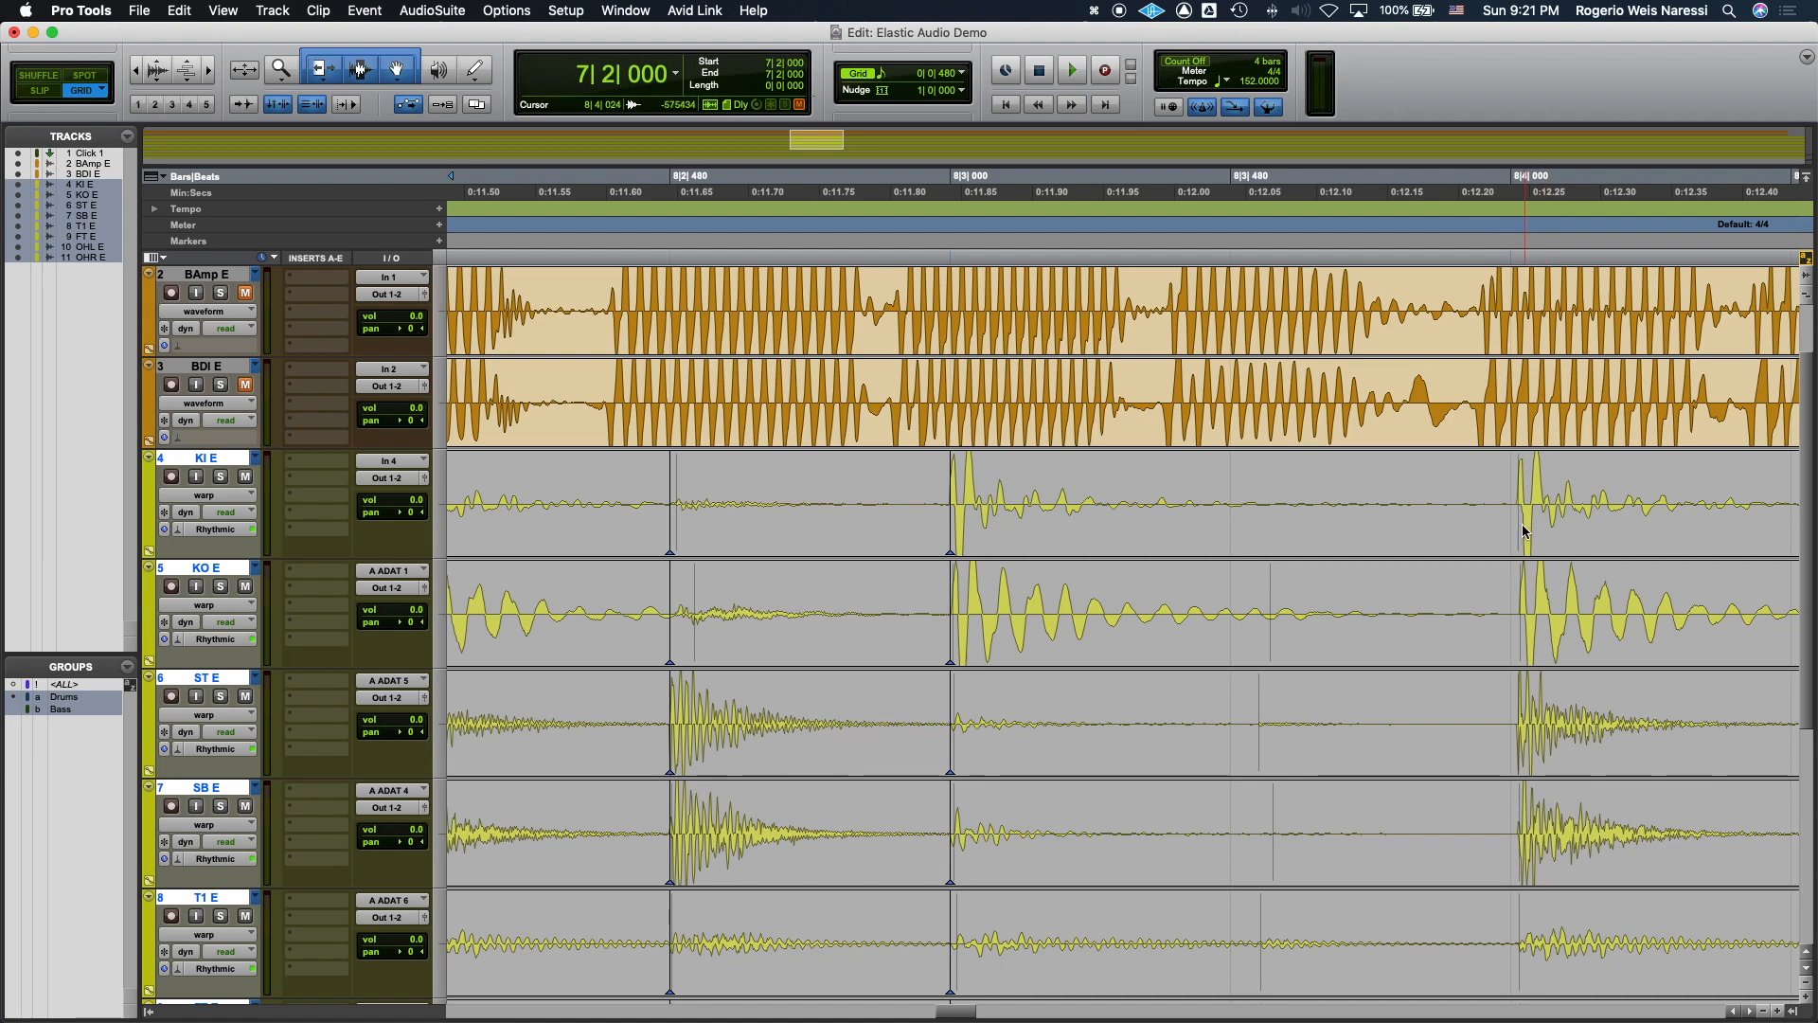
pyautogui.moveTo(1524, 531); pyautogui.dragTo(1439, 530)
pyautogui.hscroll(5, 1524, 538)
pyautogui.hscroll(10, 1439, 534)
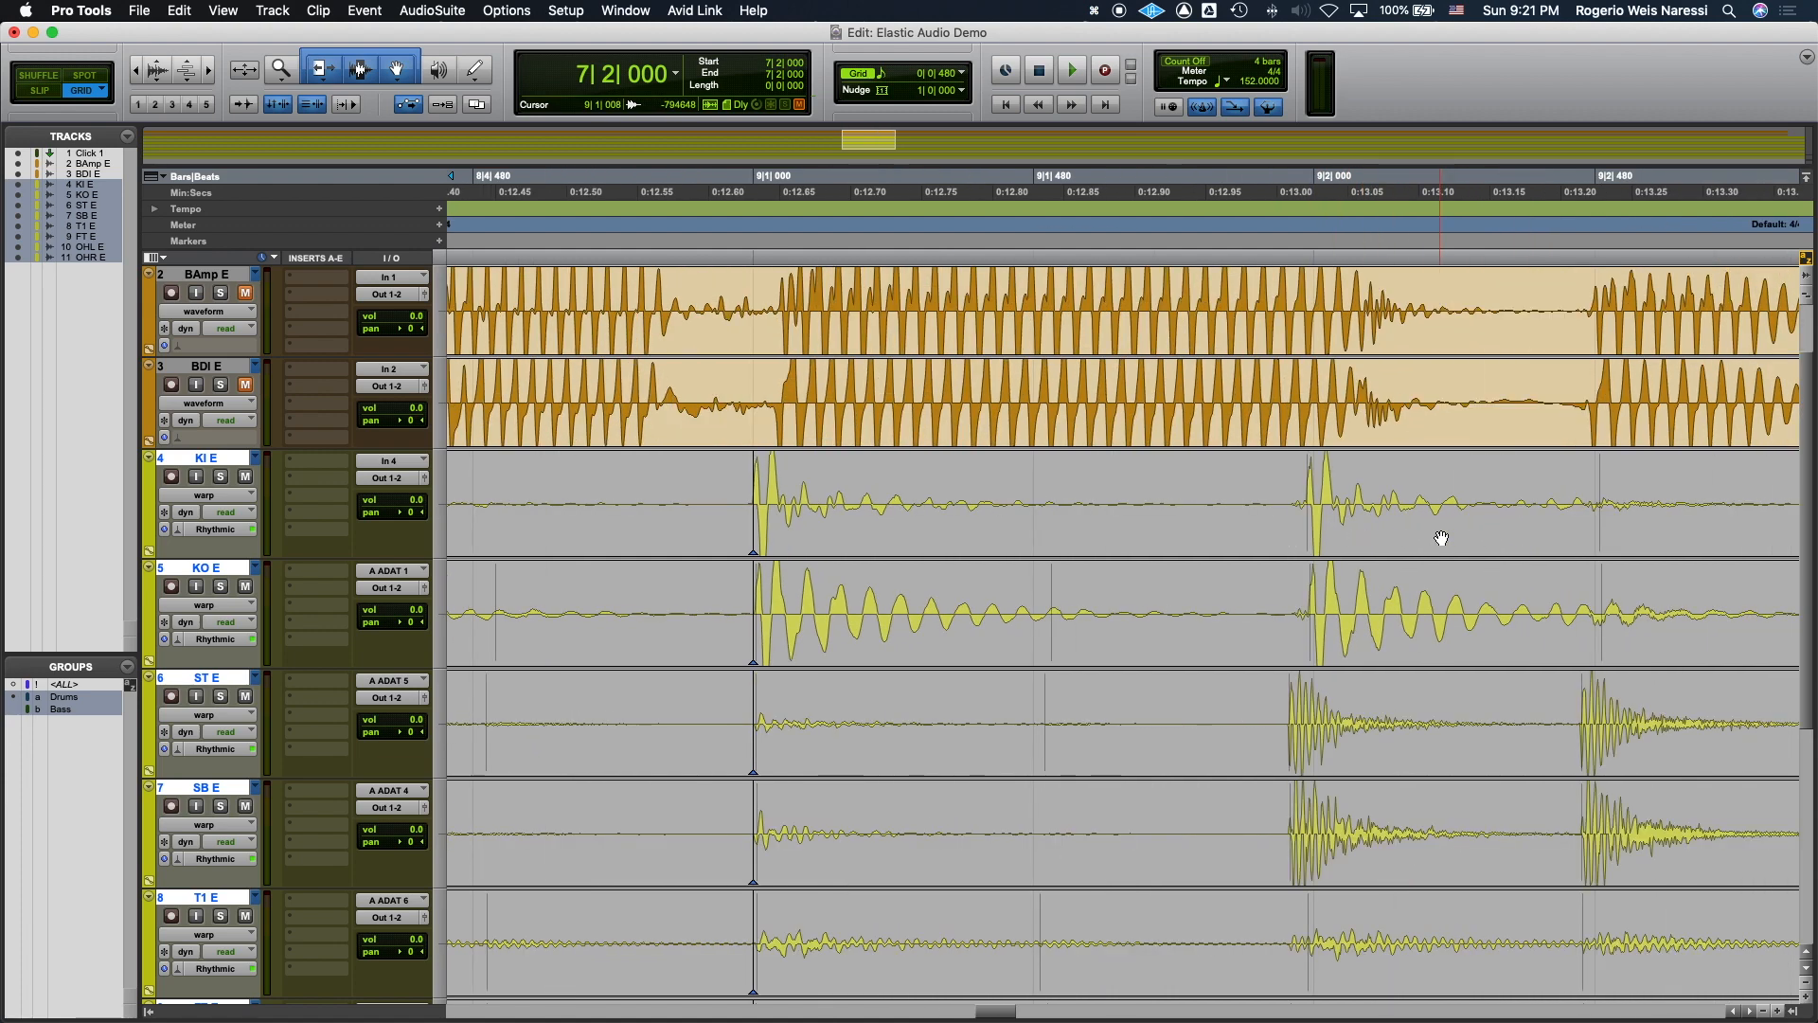
# - Zoom out to several bars and play the realigned drums briefly from 2|4|480
pyautogui.press('r')
pyautogui.press('r')
pyautogui.press('r')
pyautogui.press('r')
pyautogui.press('r')
pyautogui.press('t')
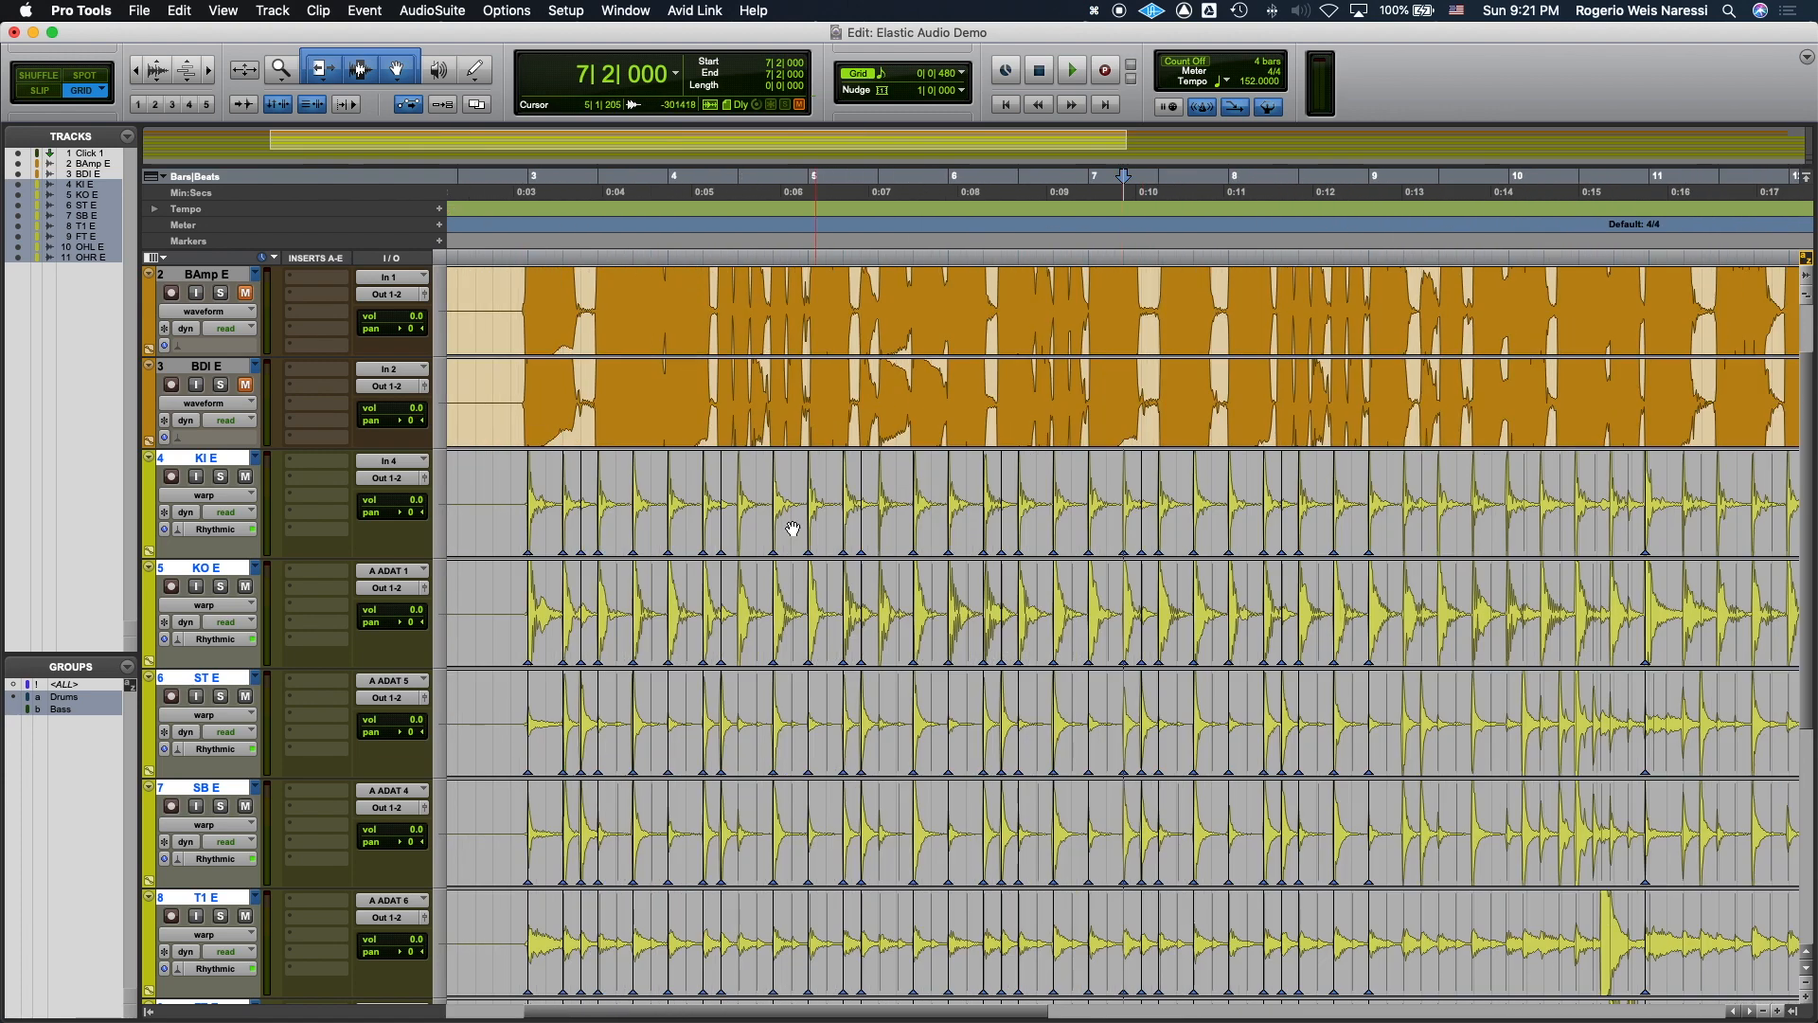
pyautogui.click(507, 187)
pyautogui.press('space')
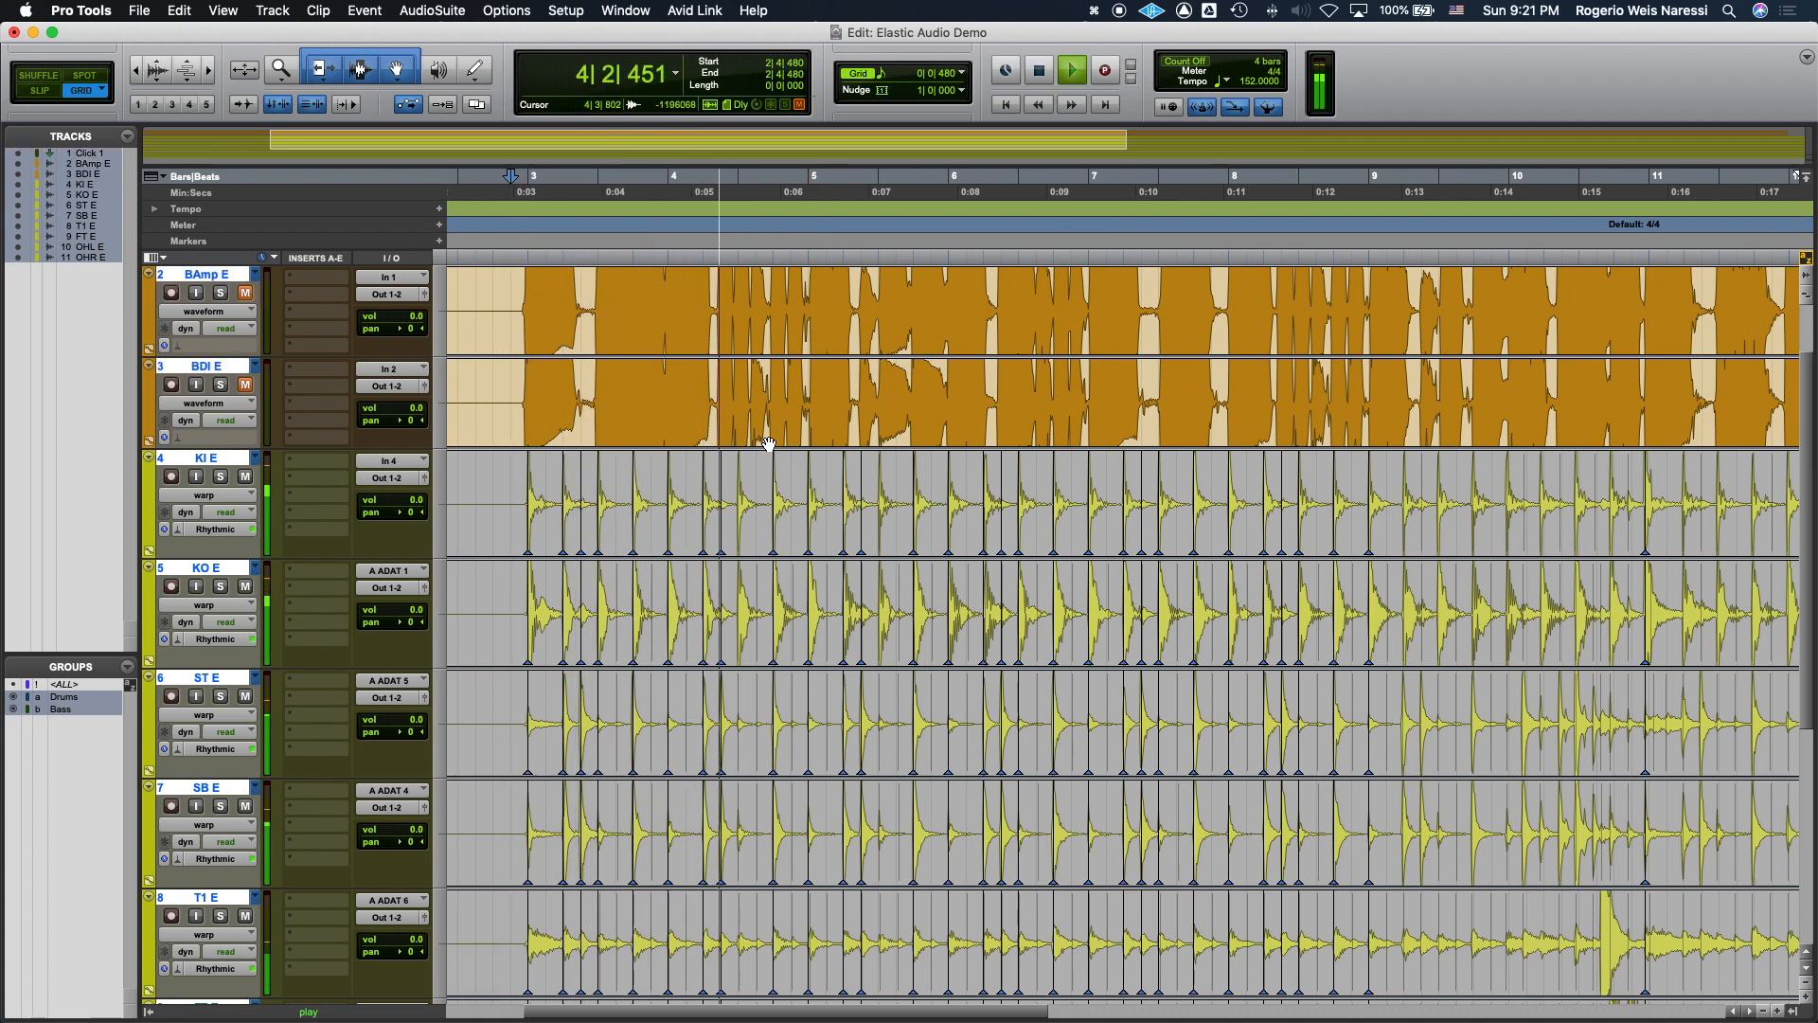
pyautogui.press('space')
# - Unmute Click 1 and play the drums from 2|4|000 against the click
pyautogui.scroll(2, 235, 303)
pyautogui.click(244, 292)
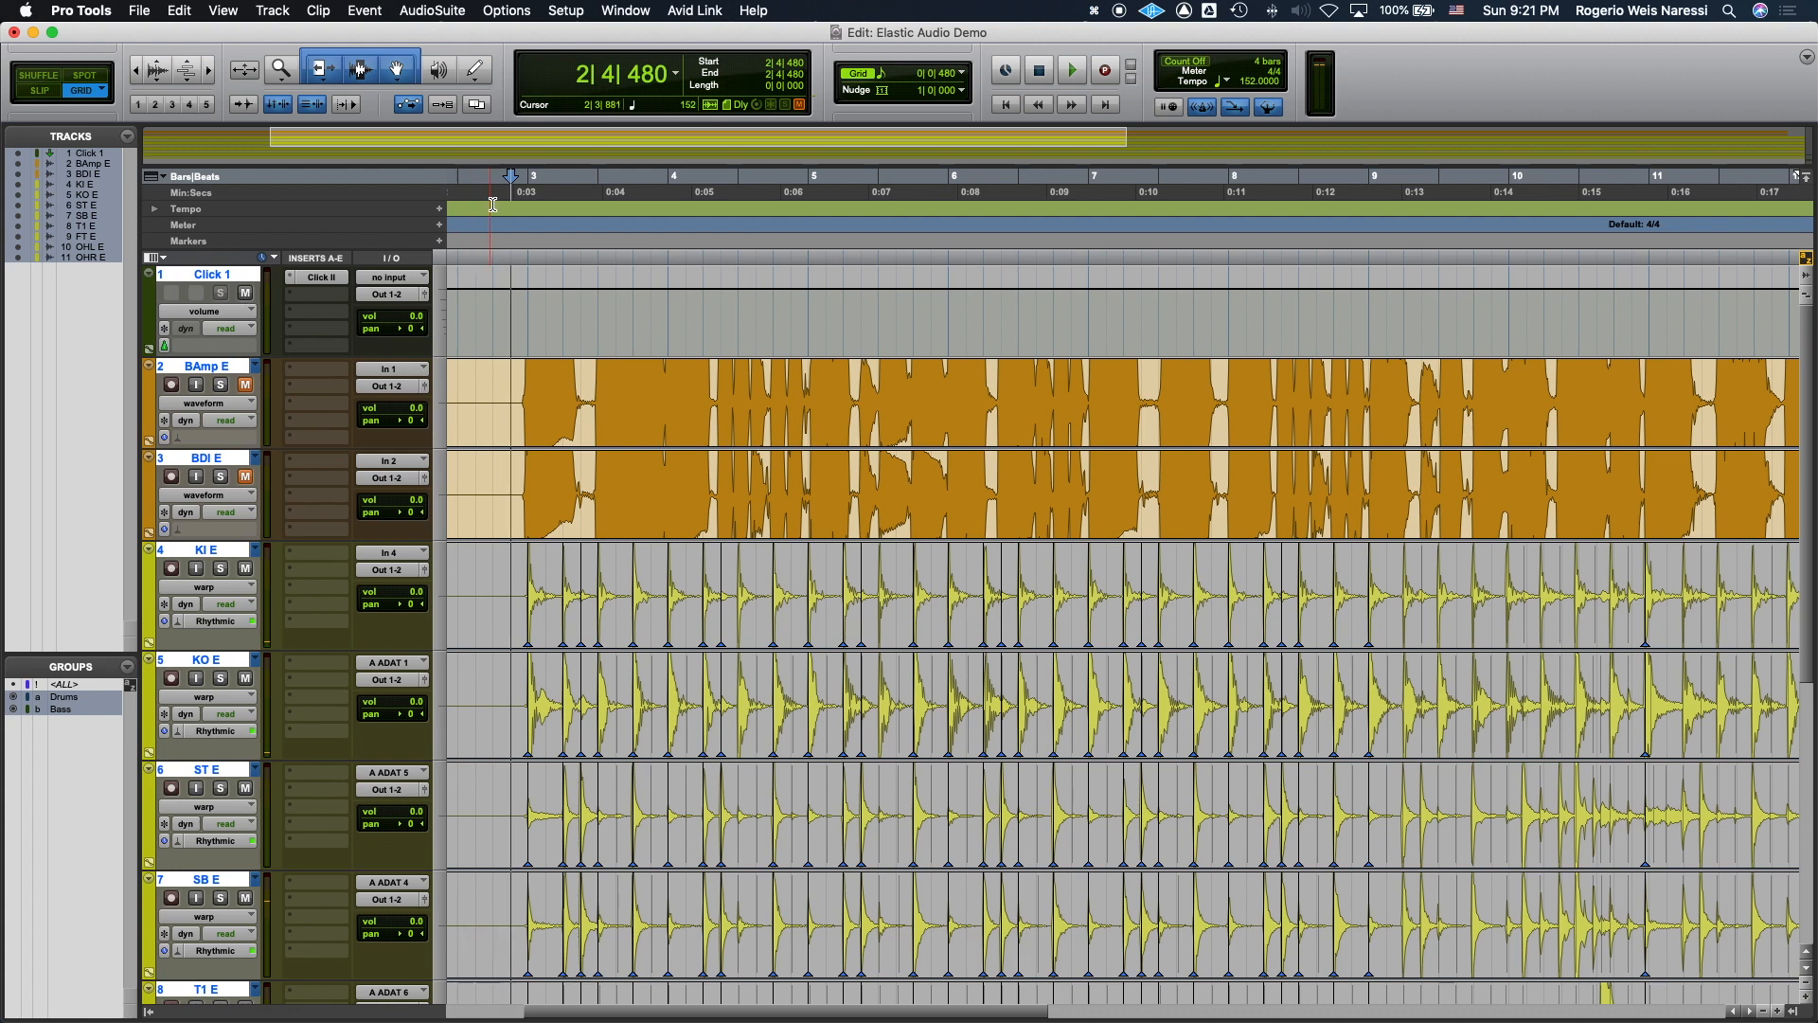
pyautogui.click(493, 197)
pyautogui.press('space')
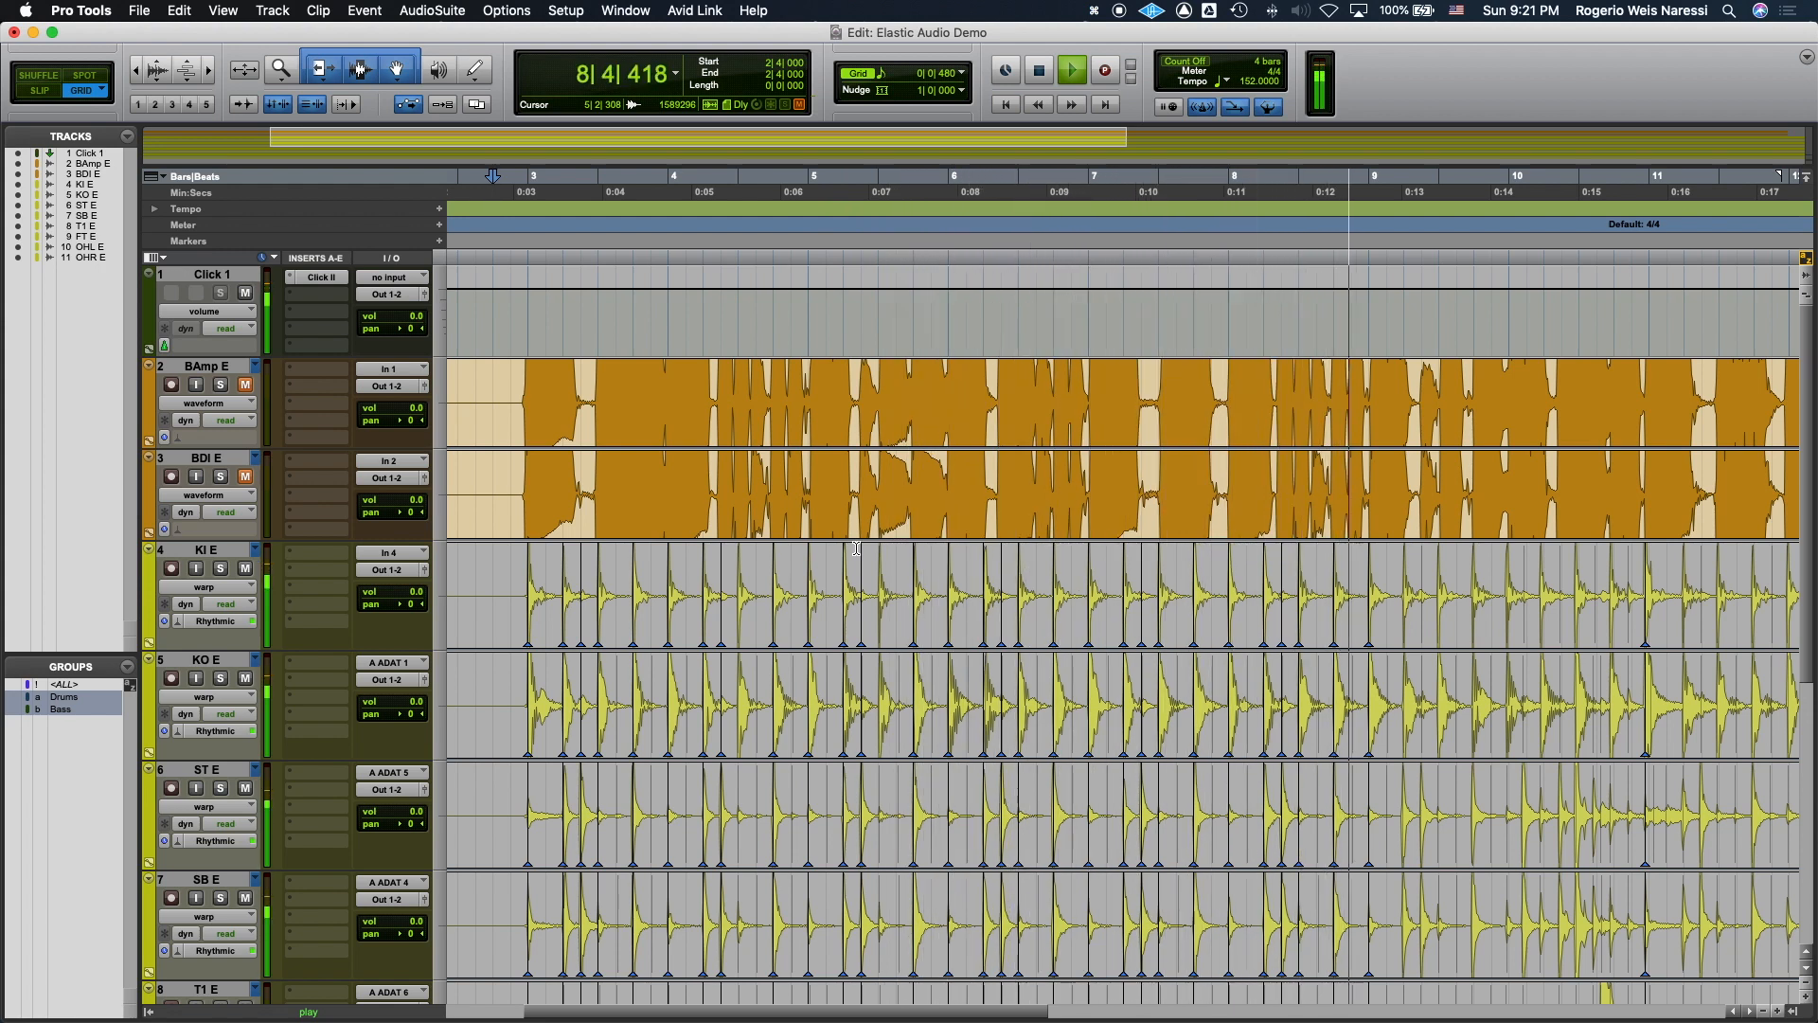
pyautogui.press('space')
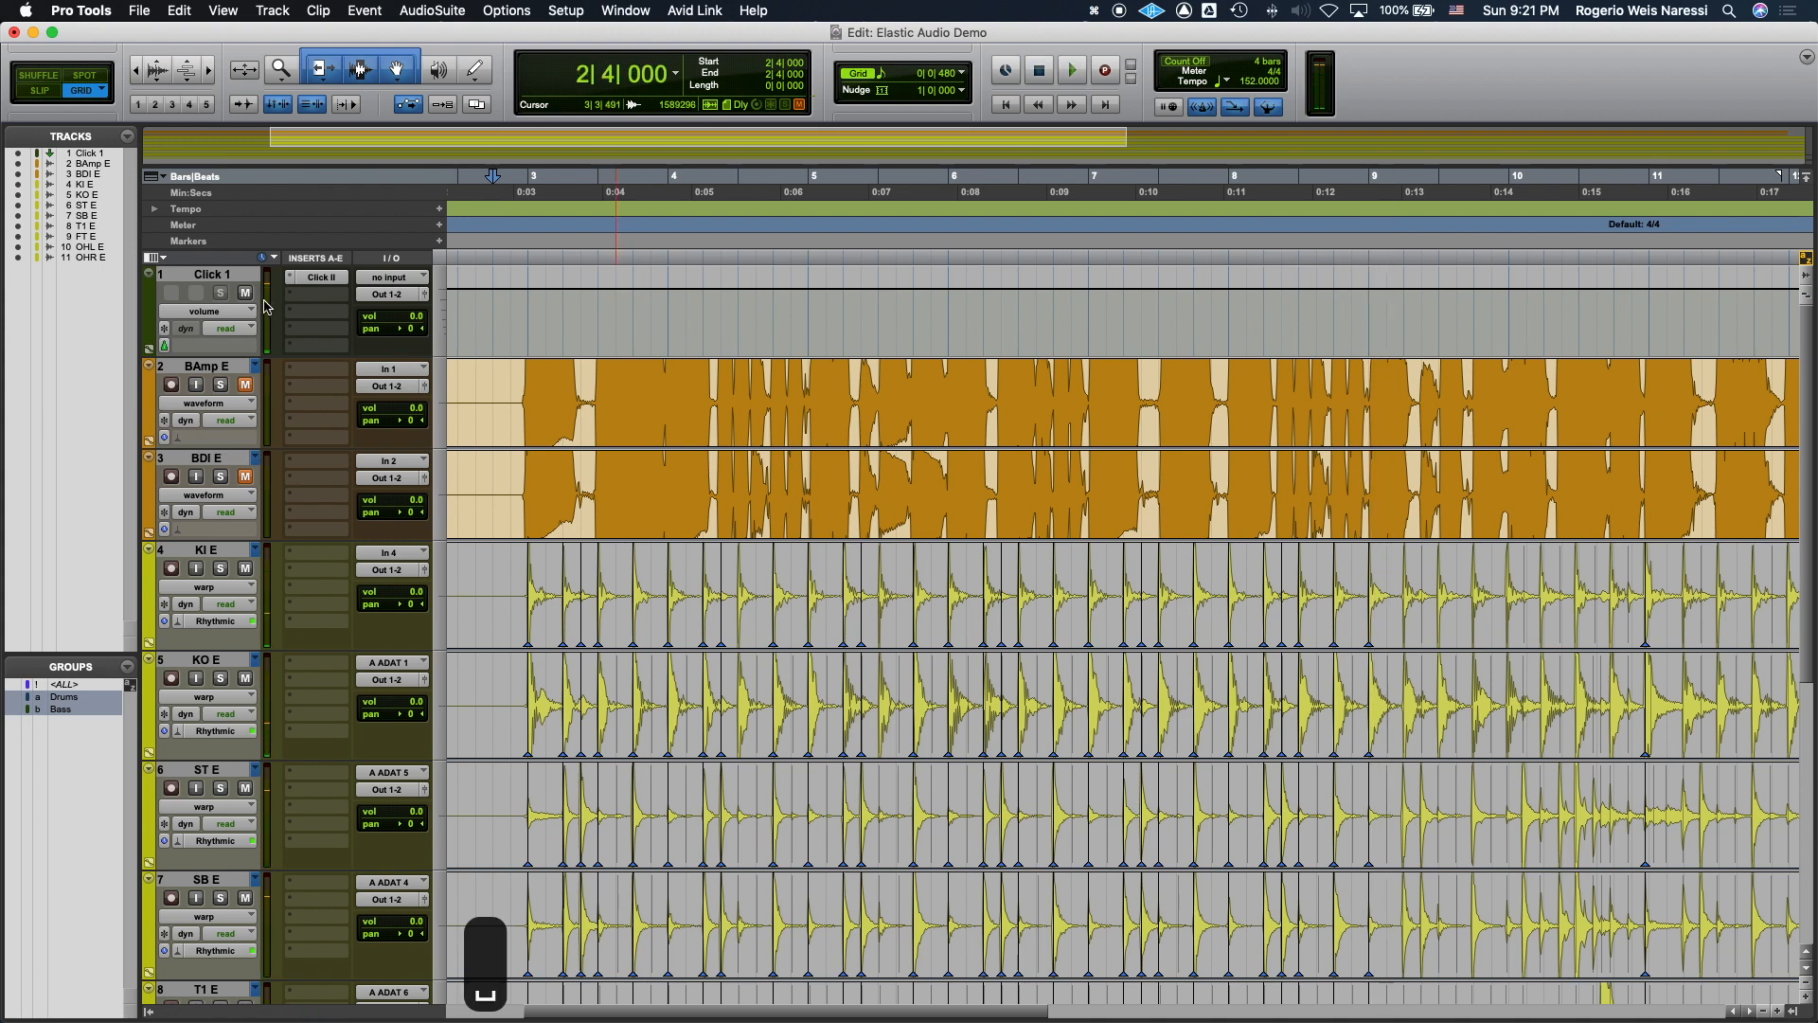
# - Toggle the Click 1 mute and play the drums from 3|1|000
pyautogui.click(244, 294)
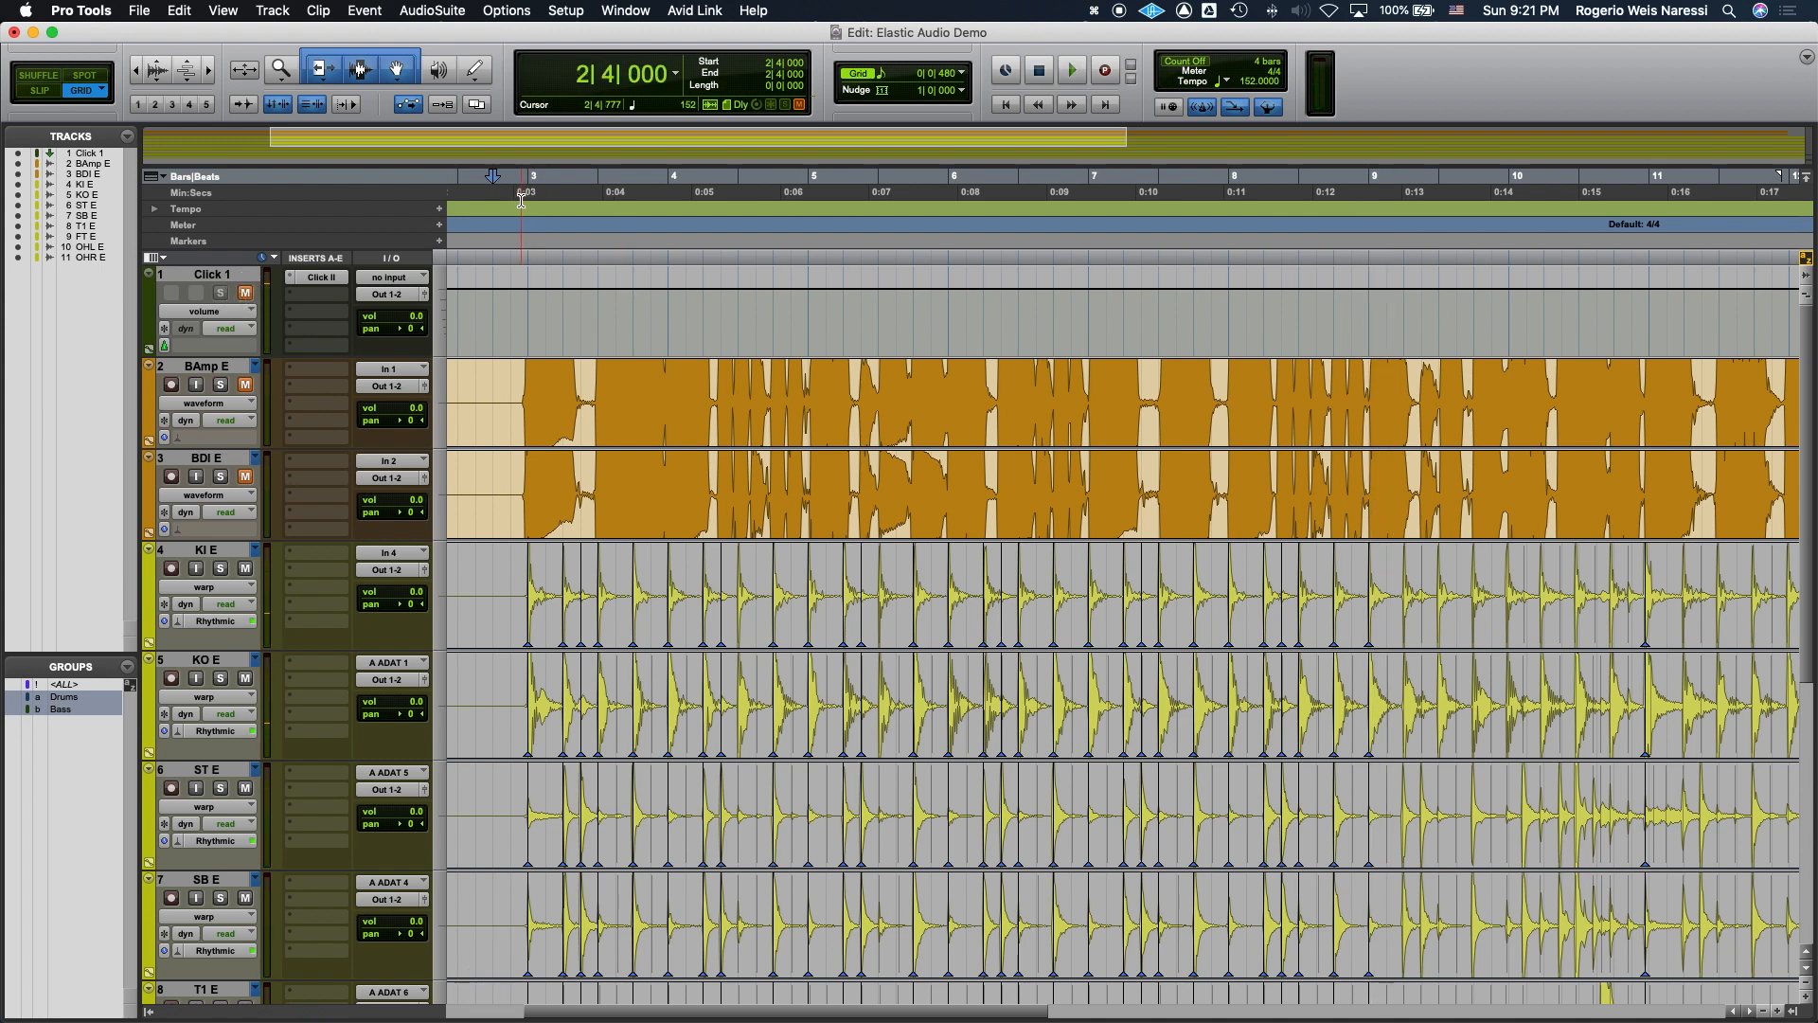
pyautogui.click(522, 200)
pyautogui.press('space')
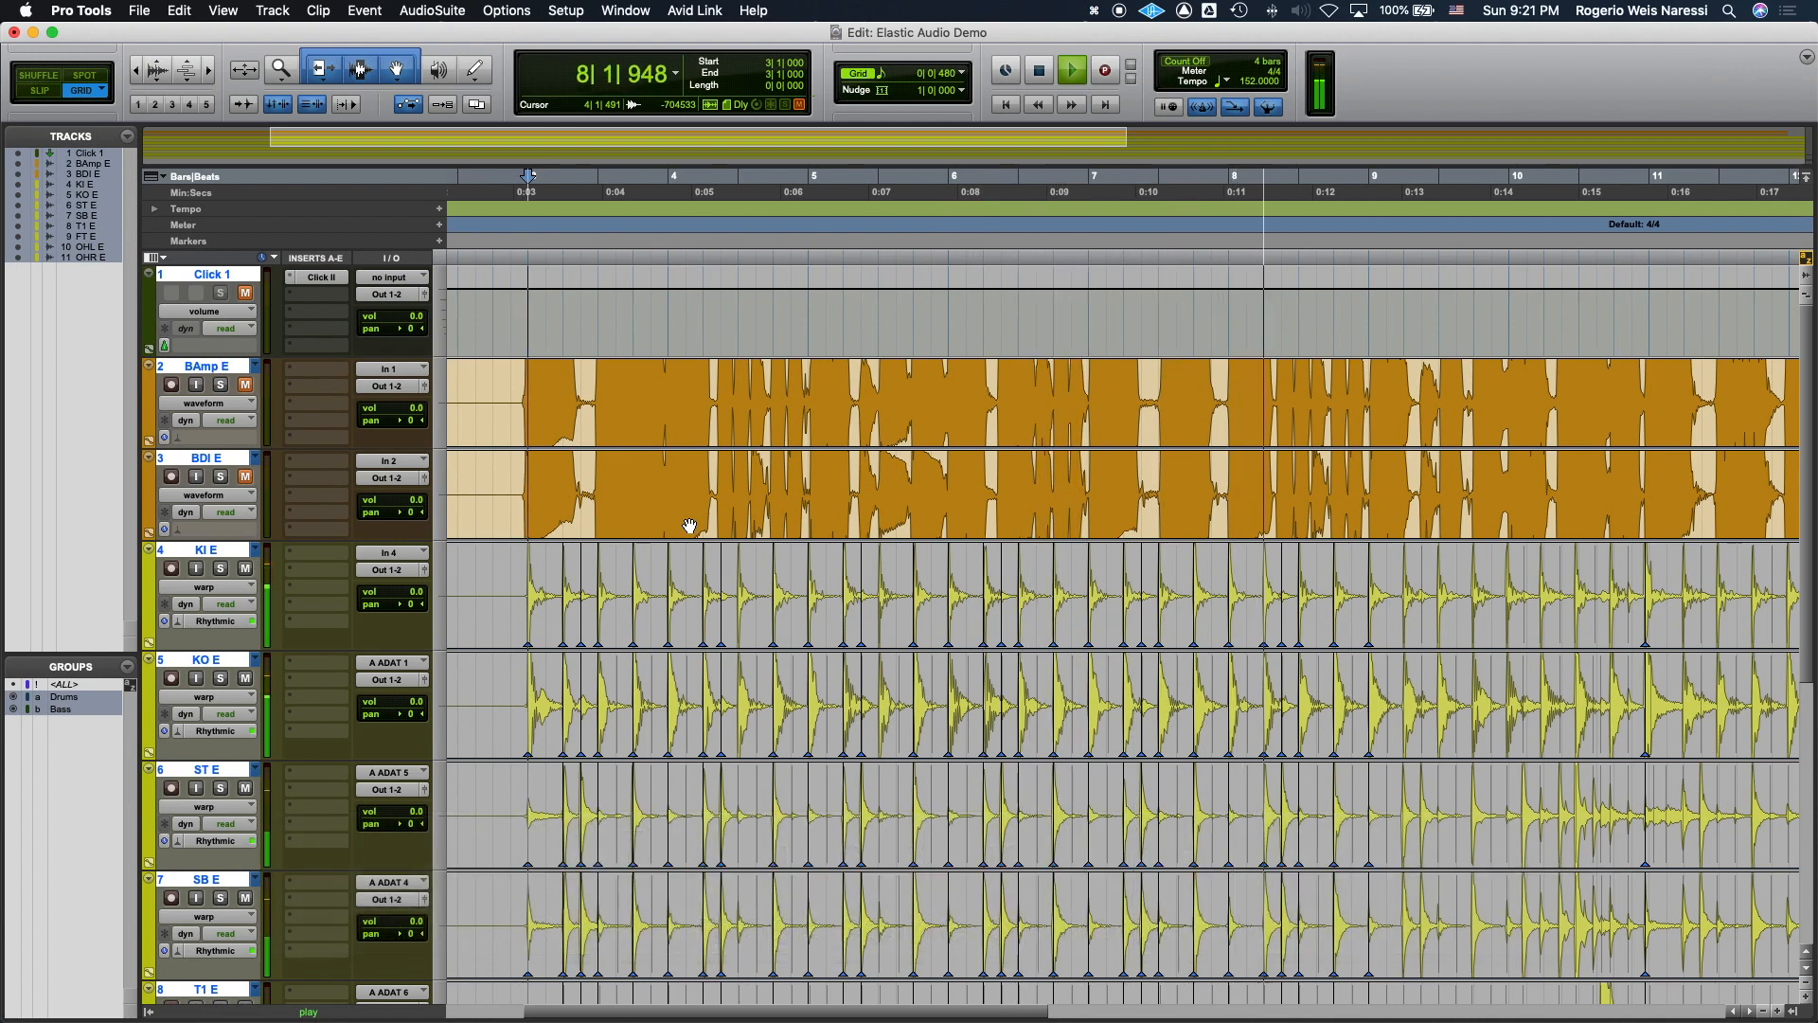
pyautogui.press('space')
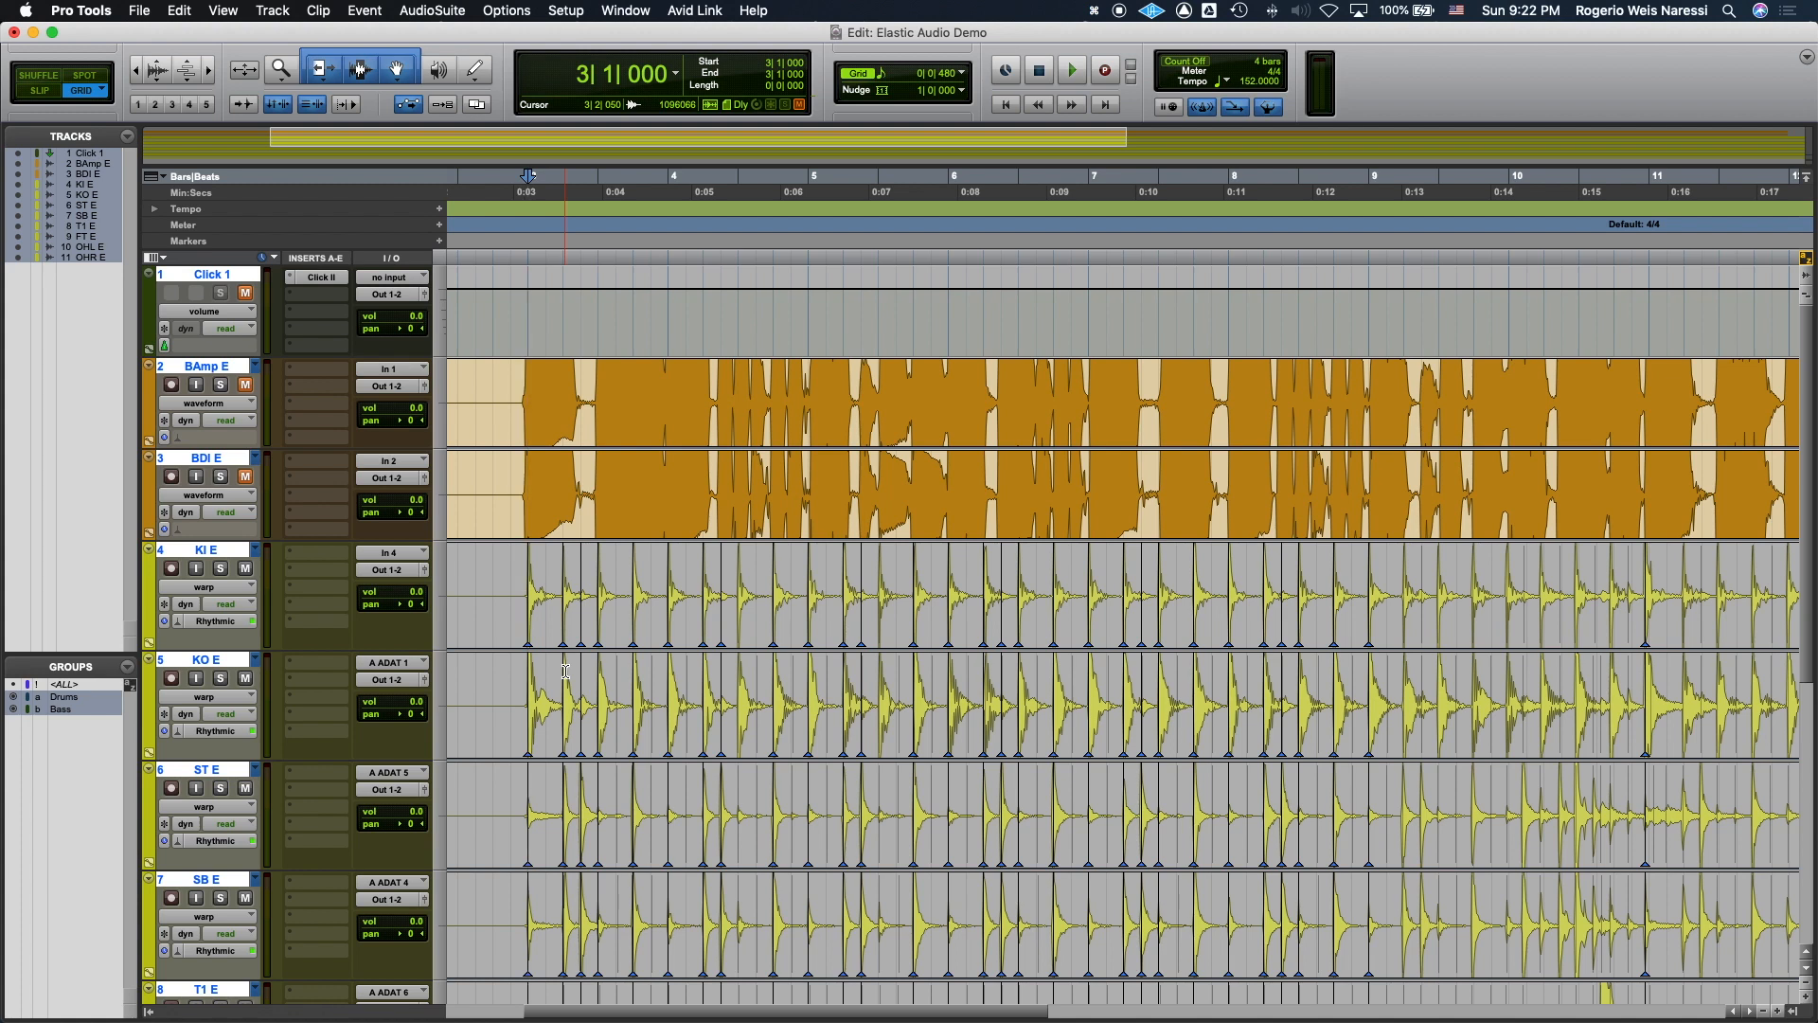
pyautogui.hscroll(5, 565, 671)
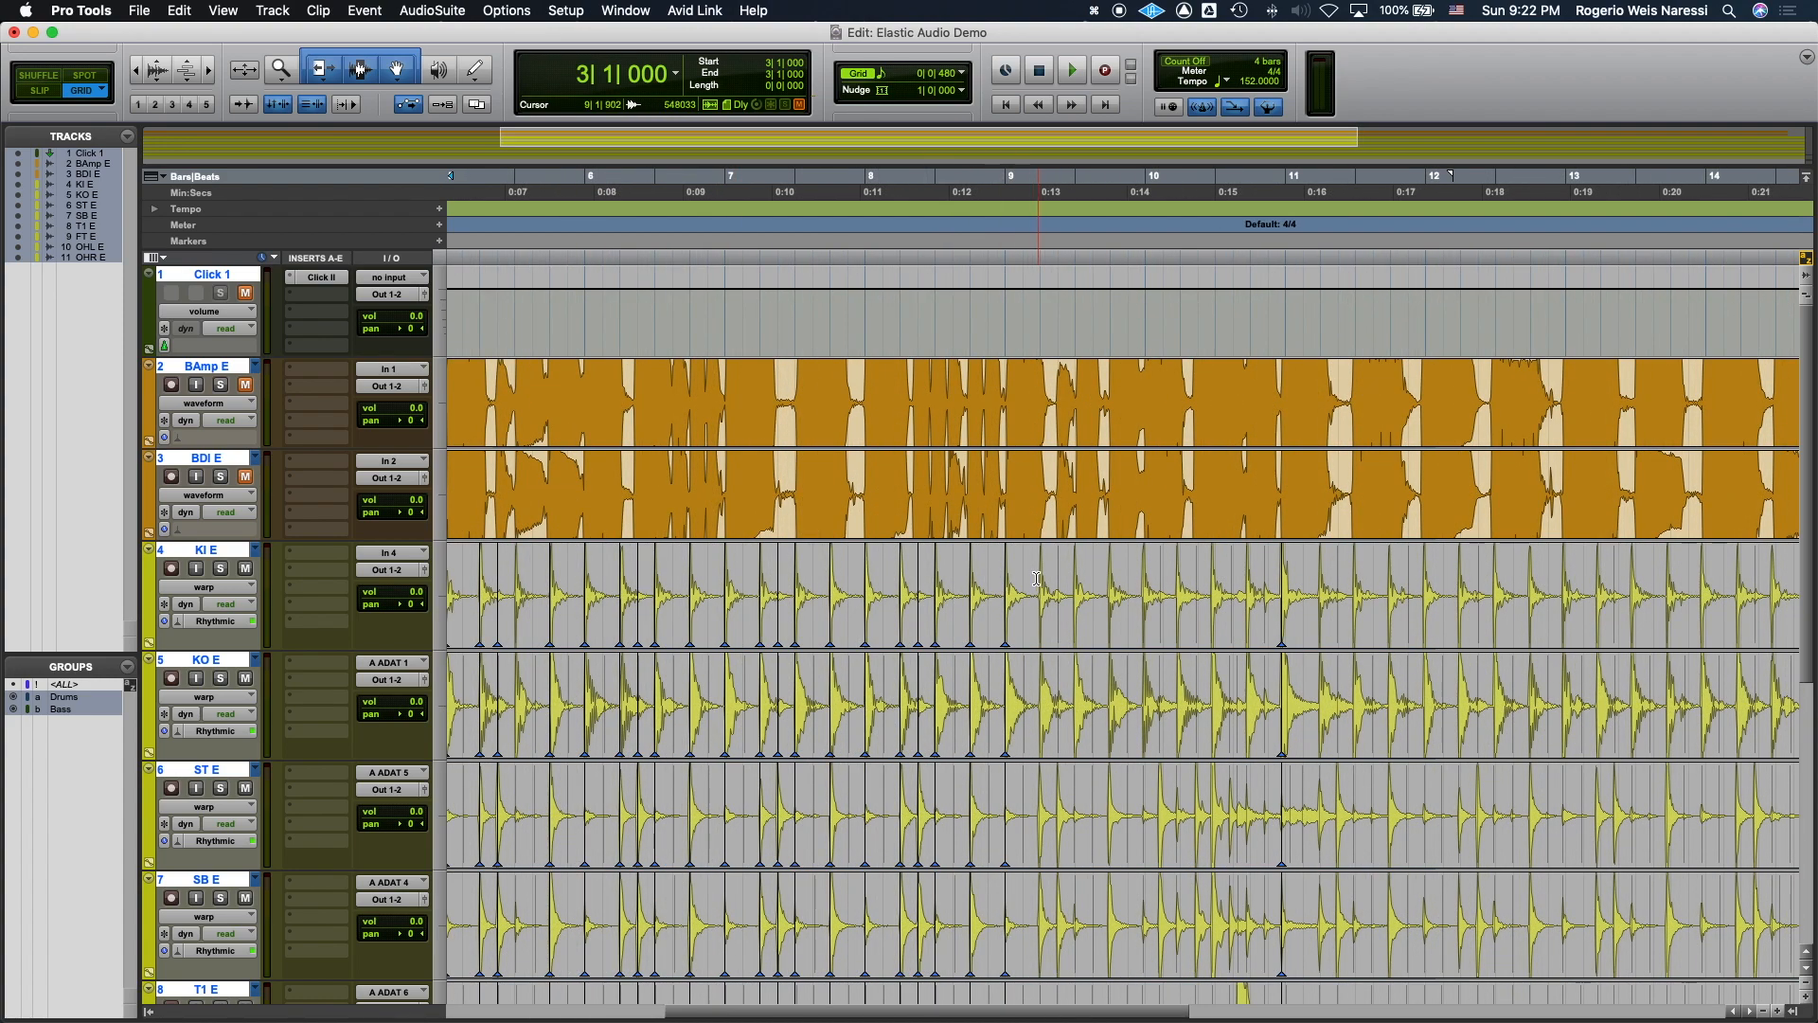
# - Zoom in around bar 9 and add a warp marker on the hit near 9|2
pyautogui.click(1038, 579)
pyautogui.press('t')
pyautogui.press('t')
pyautogui.press('t')
pyautogui.press('r')
# - Zoom in around 10|2|000 and drag the drum hit onto that grid line
pyautogui.press('t')
pyautogui.press('t')
pyautogui.doubleClick(1102, 632)
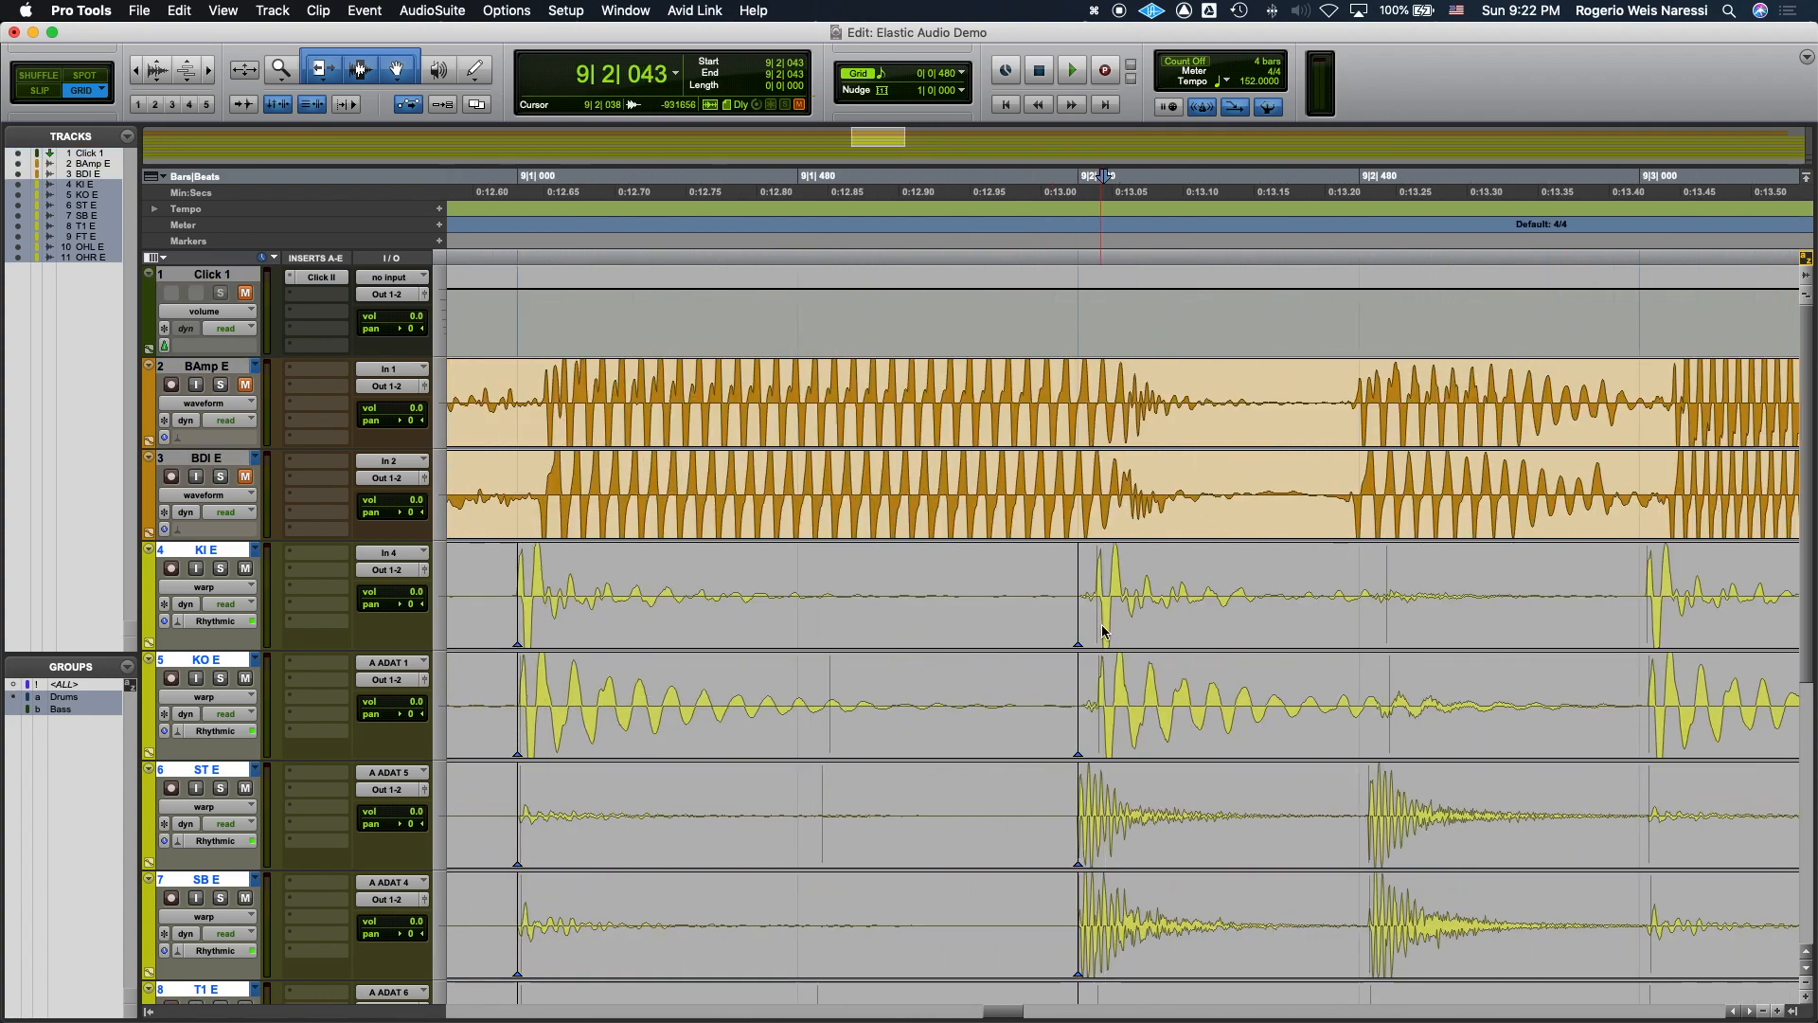
pyautogui.hscroll(8, 1181, 656)
pyautogui.press('r')
pyautogui.hscroll(4, 1031, 645)
pyautogui.moveTo(1260, 837); pyautogui.dragTo(1274, 838)
pyautogui.click(1268, 840)
pyautogui.press('t')
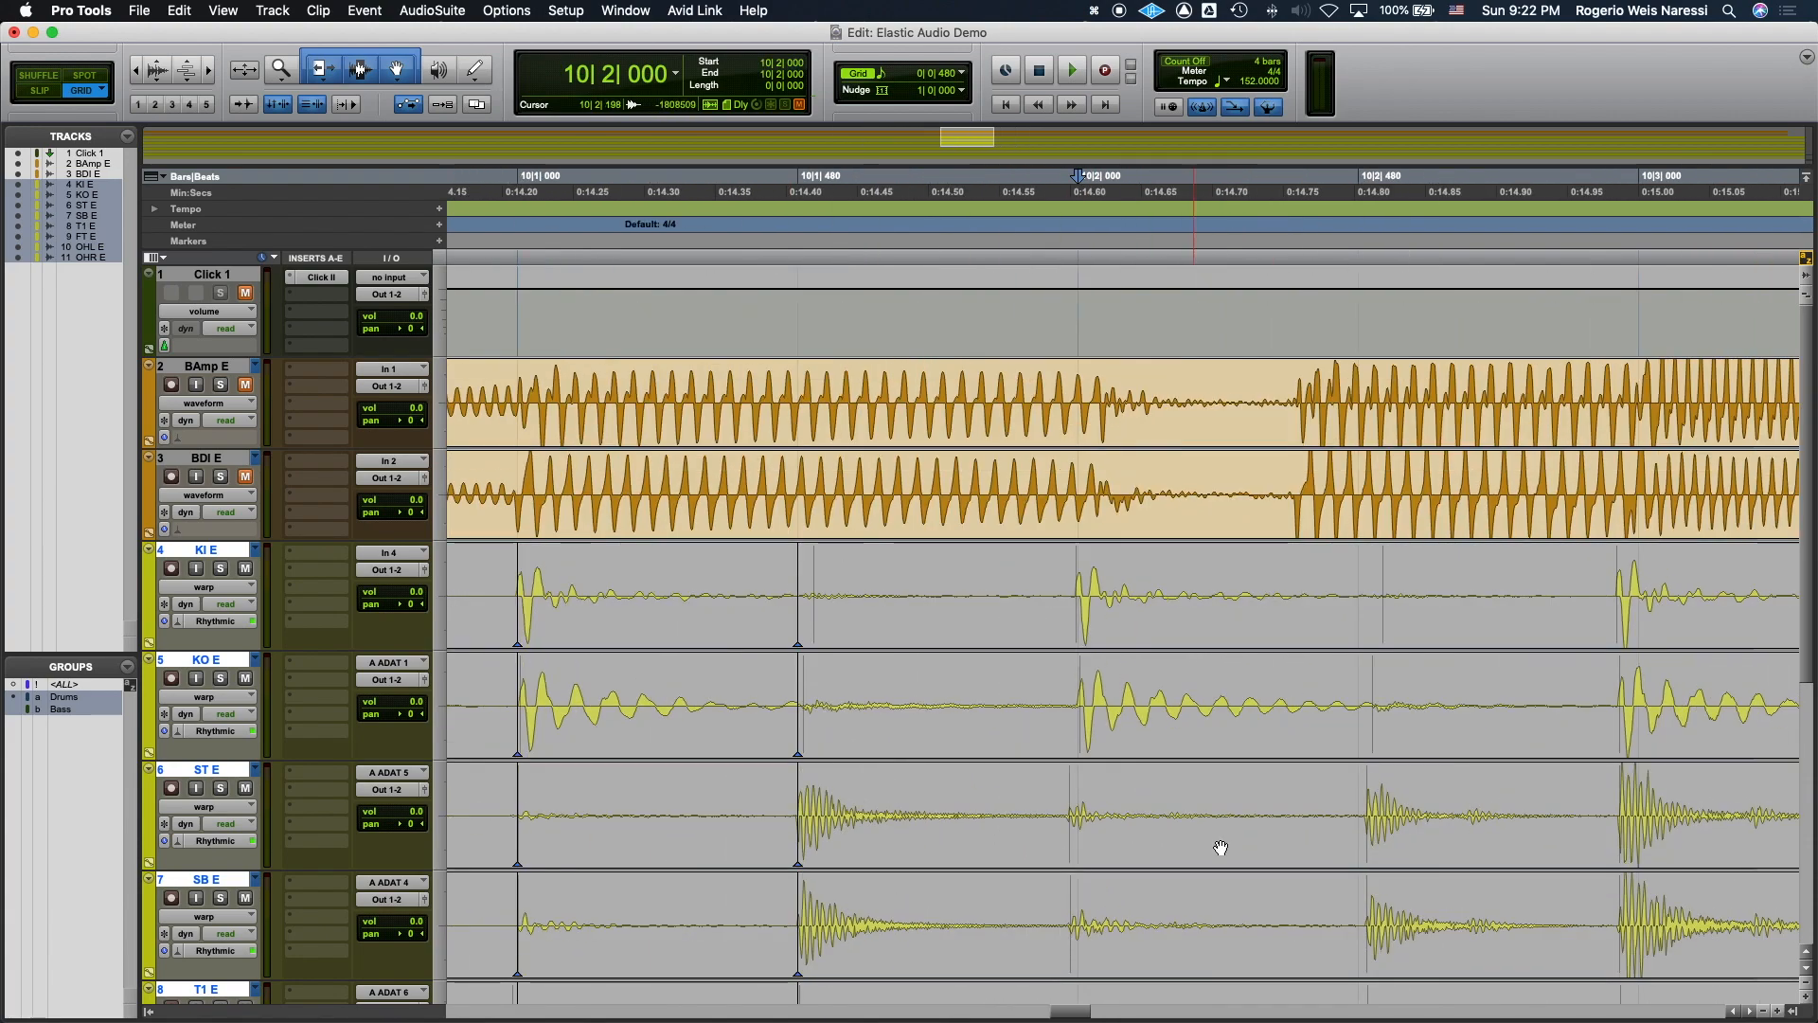
pyautogui.hscroll(3, 1221, 848)
# - Add a warp marker on the next drum hit and drag the following hits onto the grid
pyautogui.doubleClick(759, 634)
pyautogui.hscroll(5, 1221, 629)
pyautogui.moveTo(1300, 631); pyautogui.dragTo(1246, 627)
pyautogui.hscroll(8, 1219, 720)
pyautogui.hscroll(5, 1326, 663)
pyautogui.moveTo(1479, 630); pyautogui.dragTo(1490, 630)
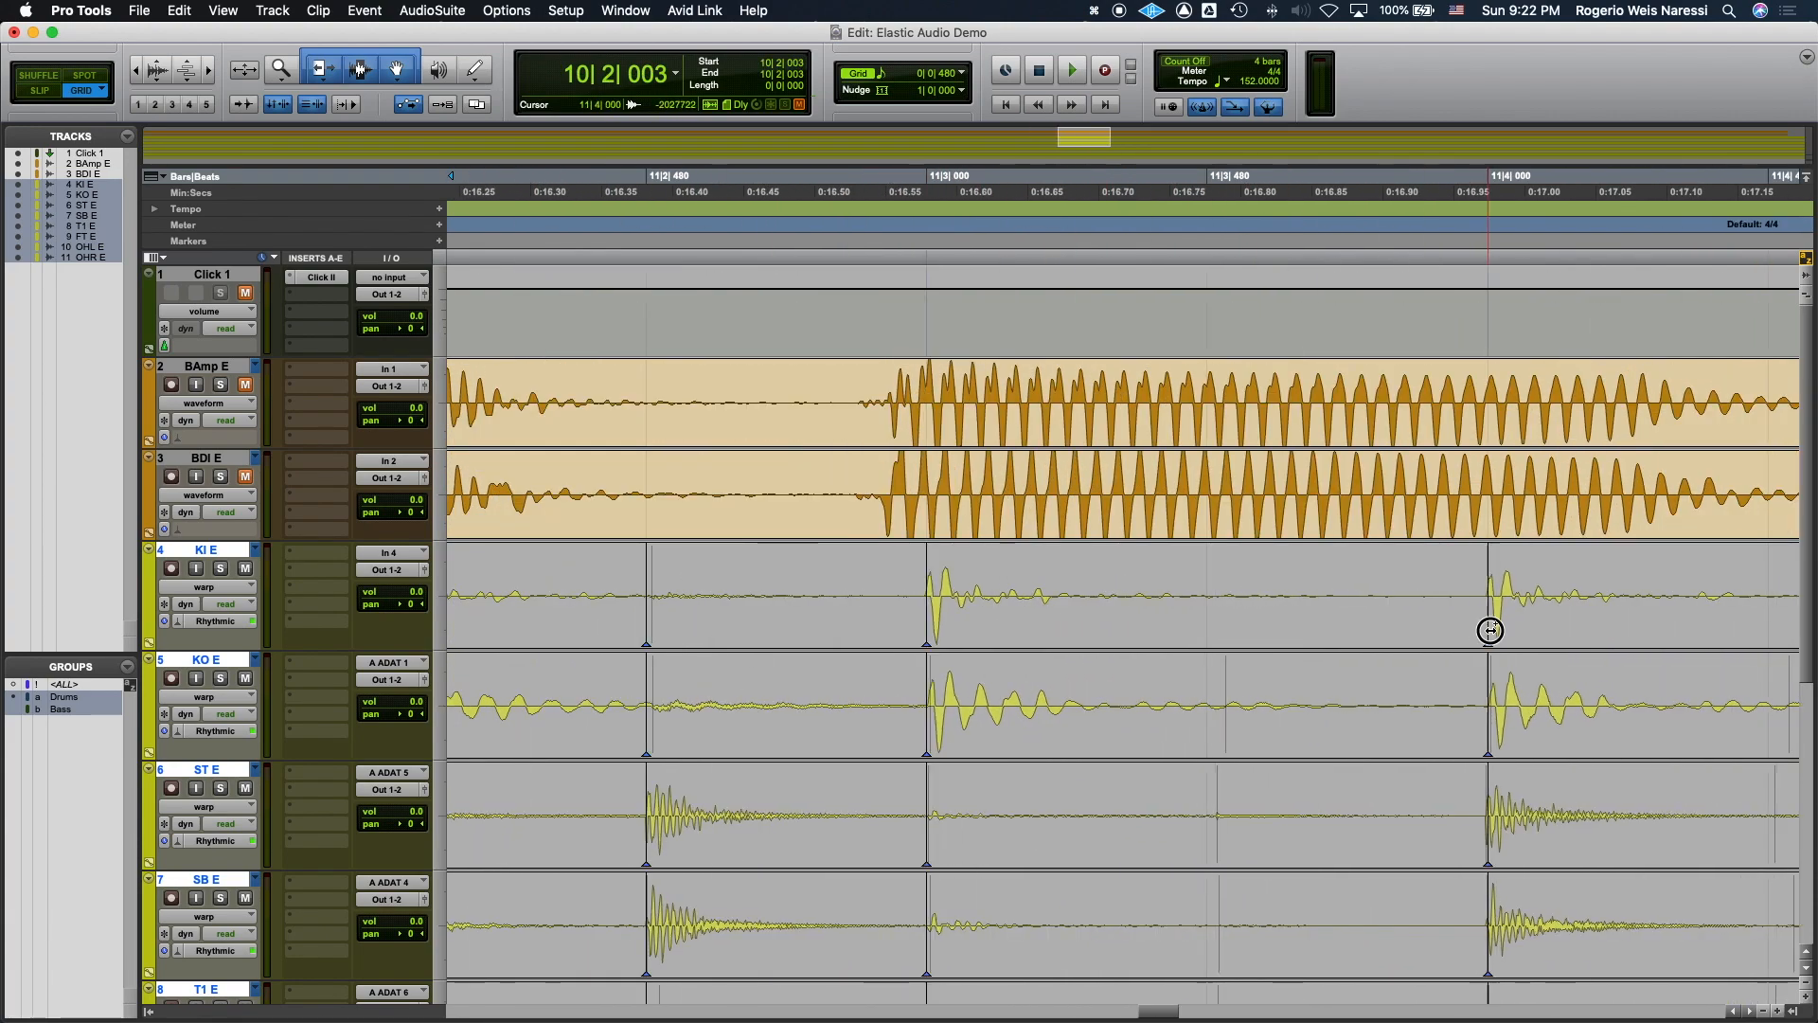
pyautogui.hscroll(15, 1489, 631)
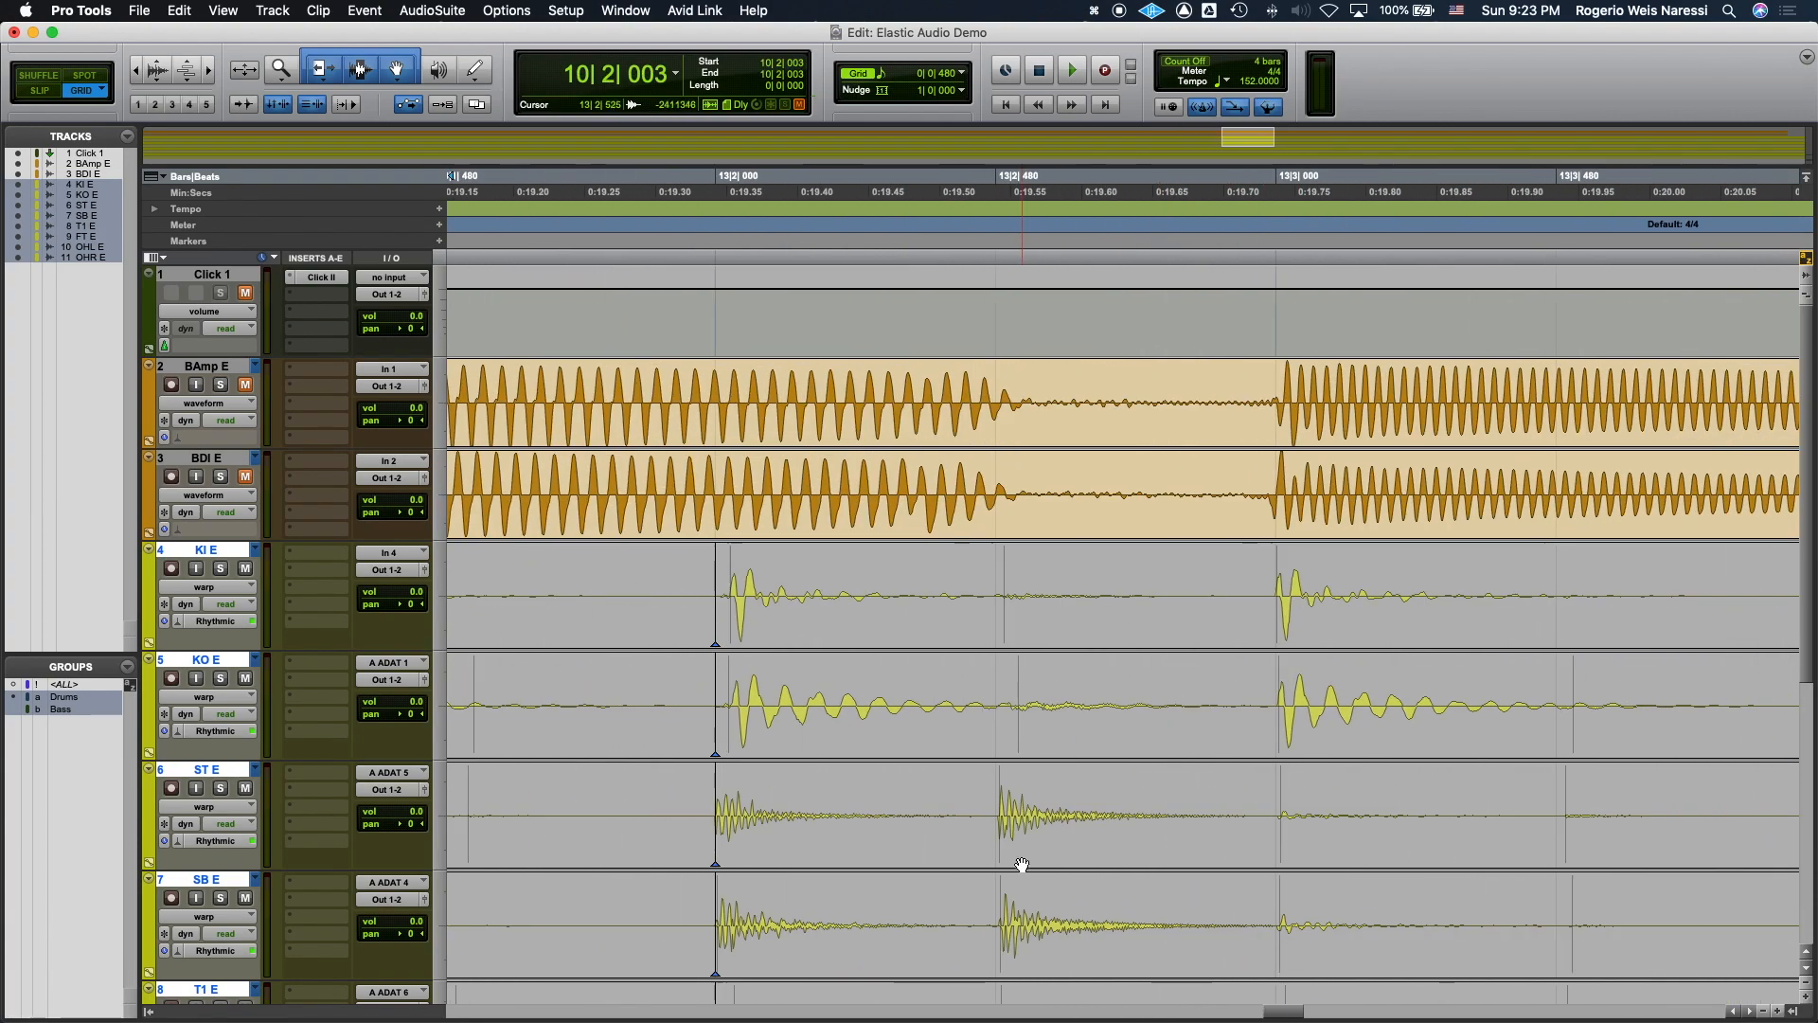
# - Move to bar 17 and play the drums from 17|4|480
pyautogui.hscroll(15, 1021, 864)
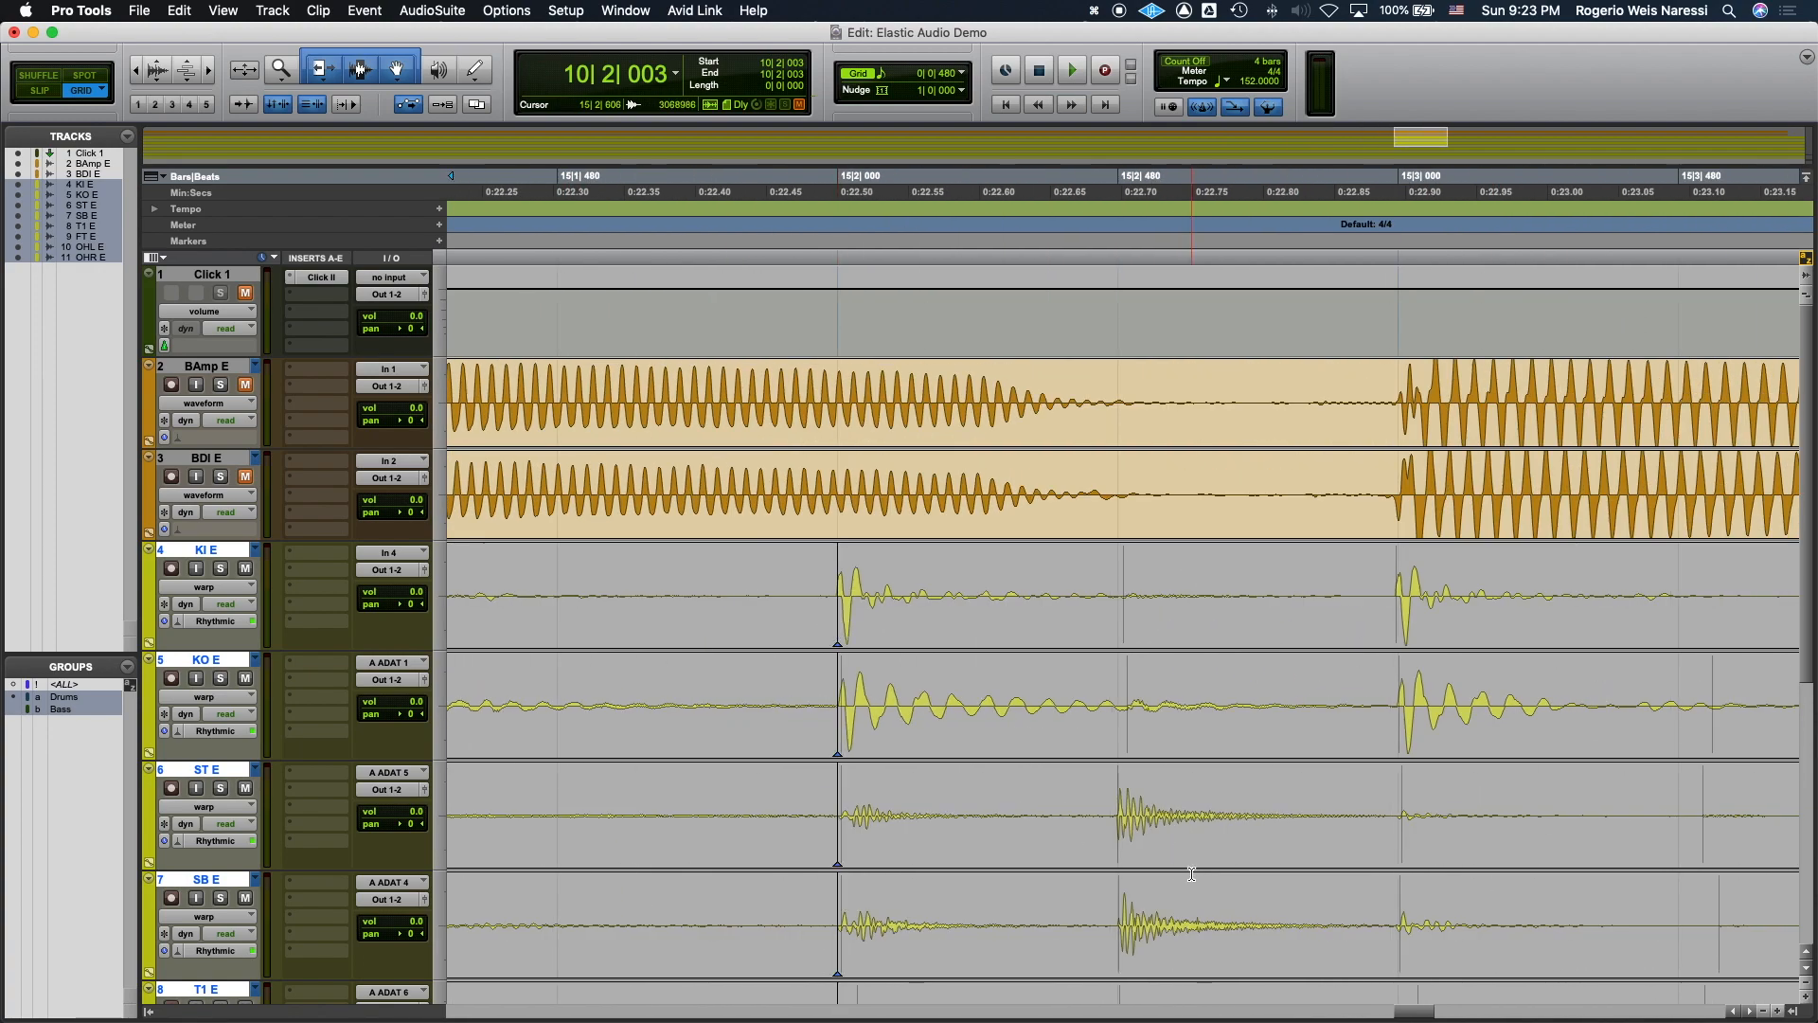
pyautogui.hscroll(15, 1191, 873)
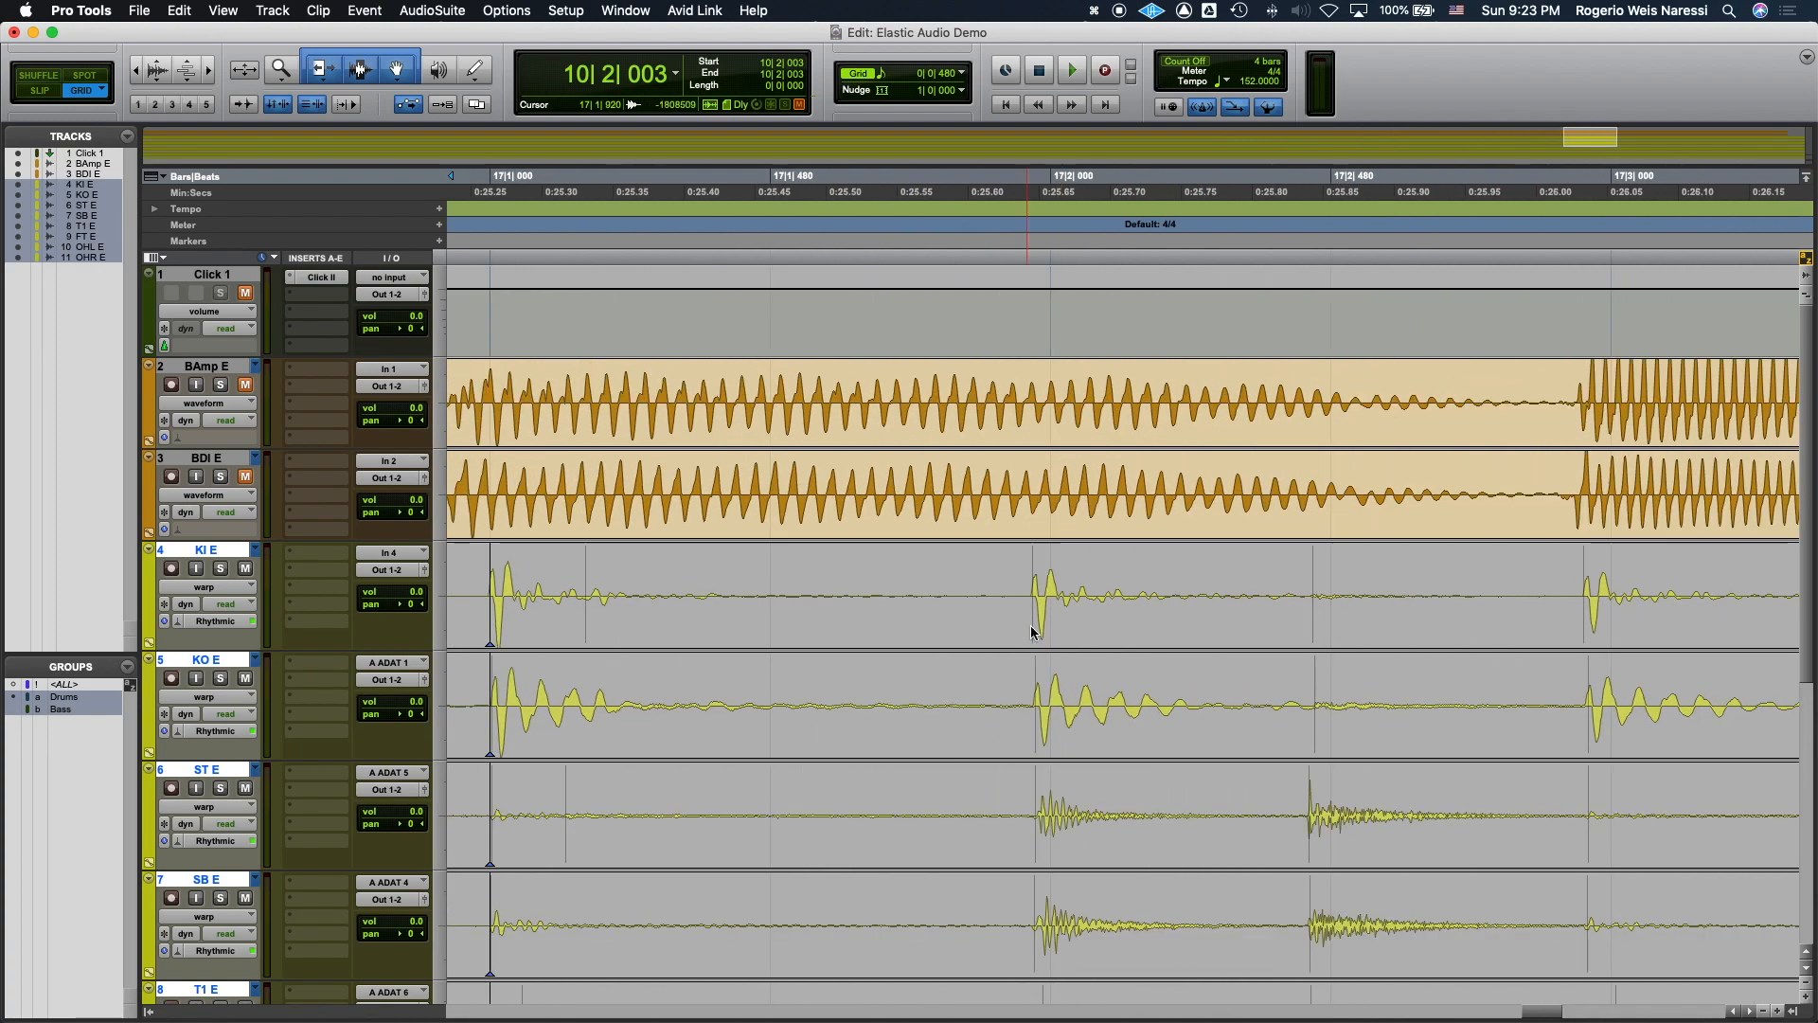
pyautogui.hscroll(12, 1032, 632)
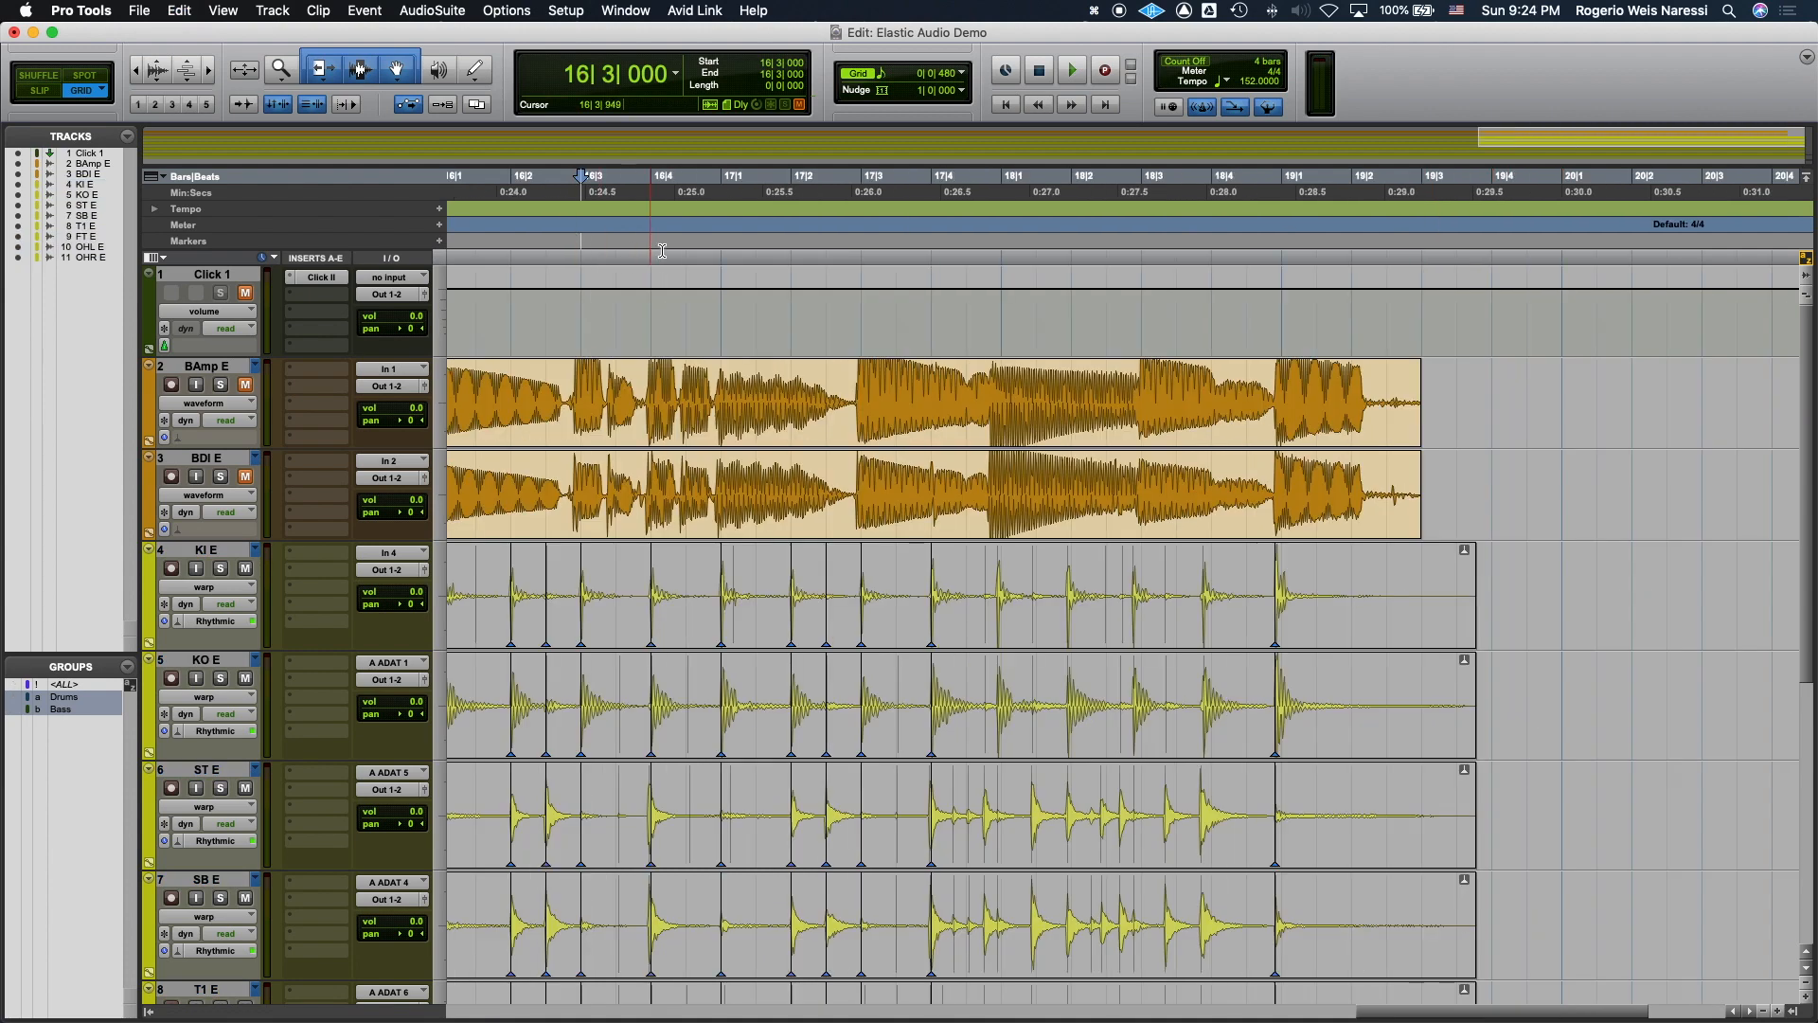
pyautogui.click(958, 212)
pyautogui.press('space')
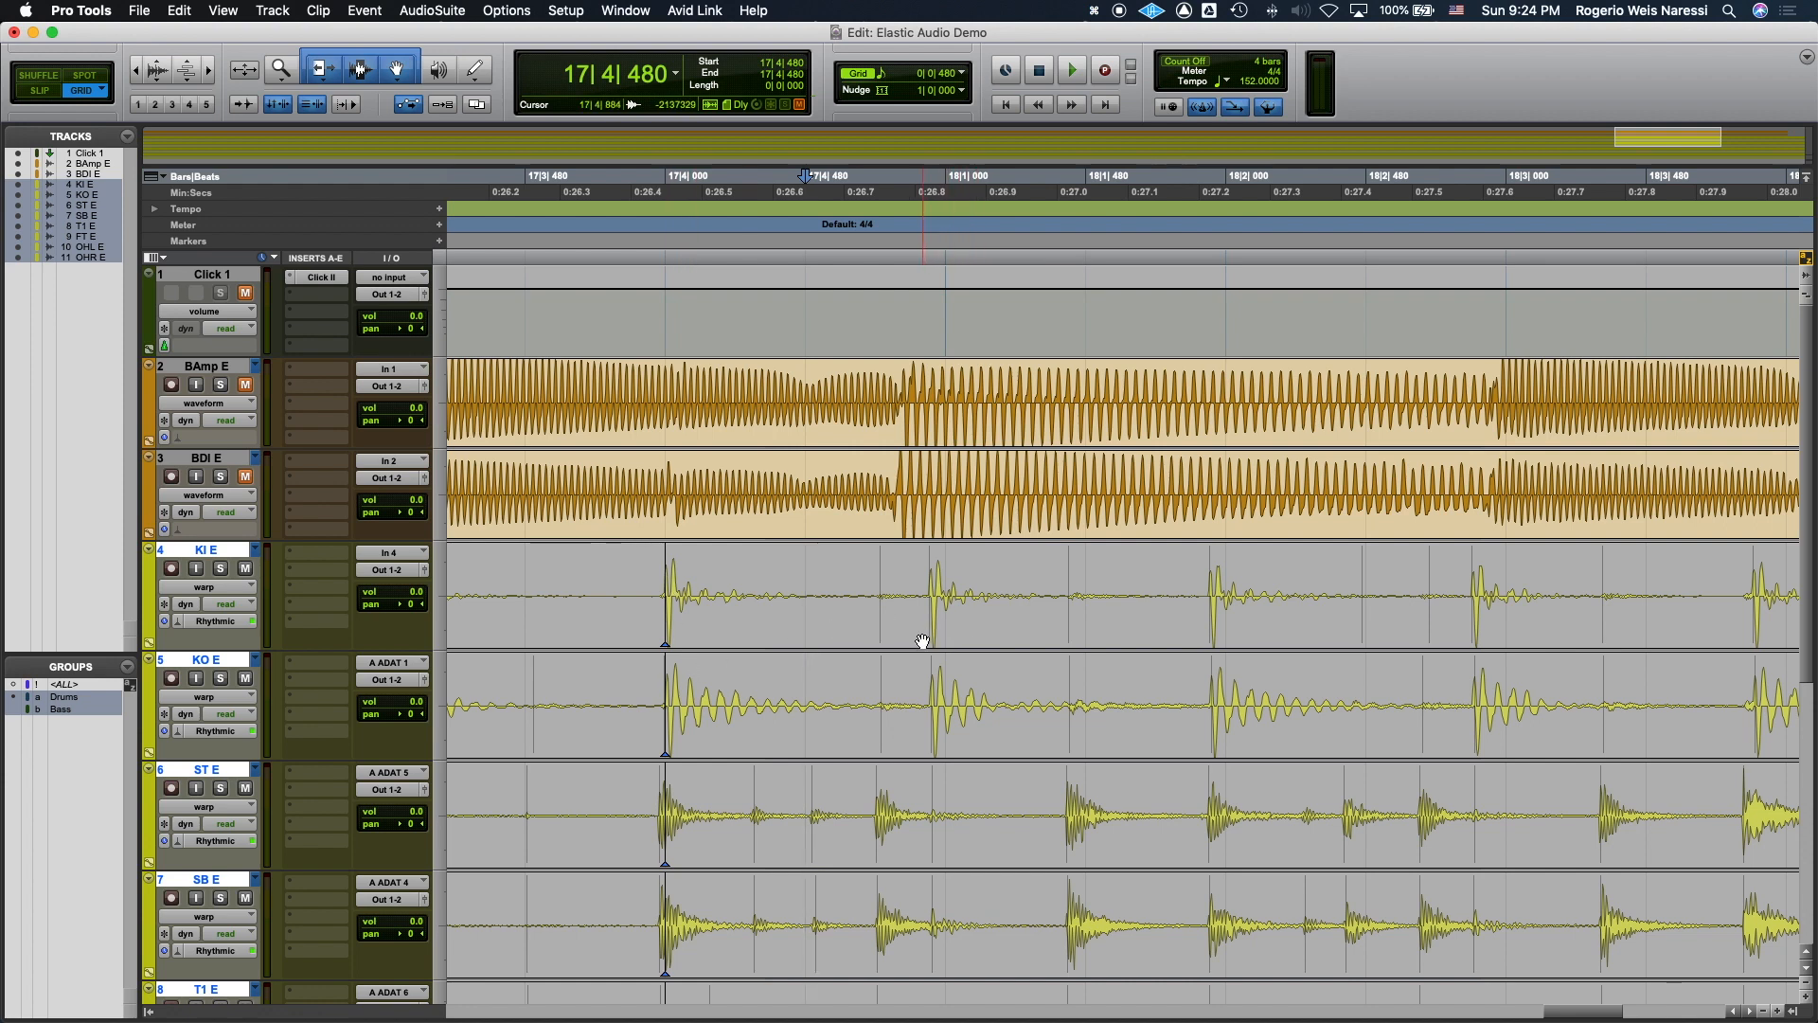
# - Snap the kick hits onto 18|1|000, 18|2|000, 18|3|000 and 18|4|000, then audition them
pyautogui.moveTo(931, 633); pyautogui.dragTo(934, 633)
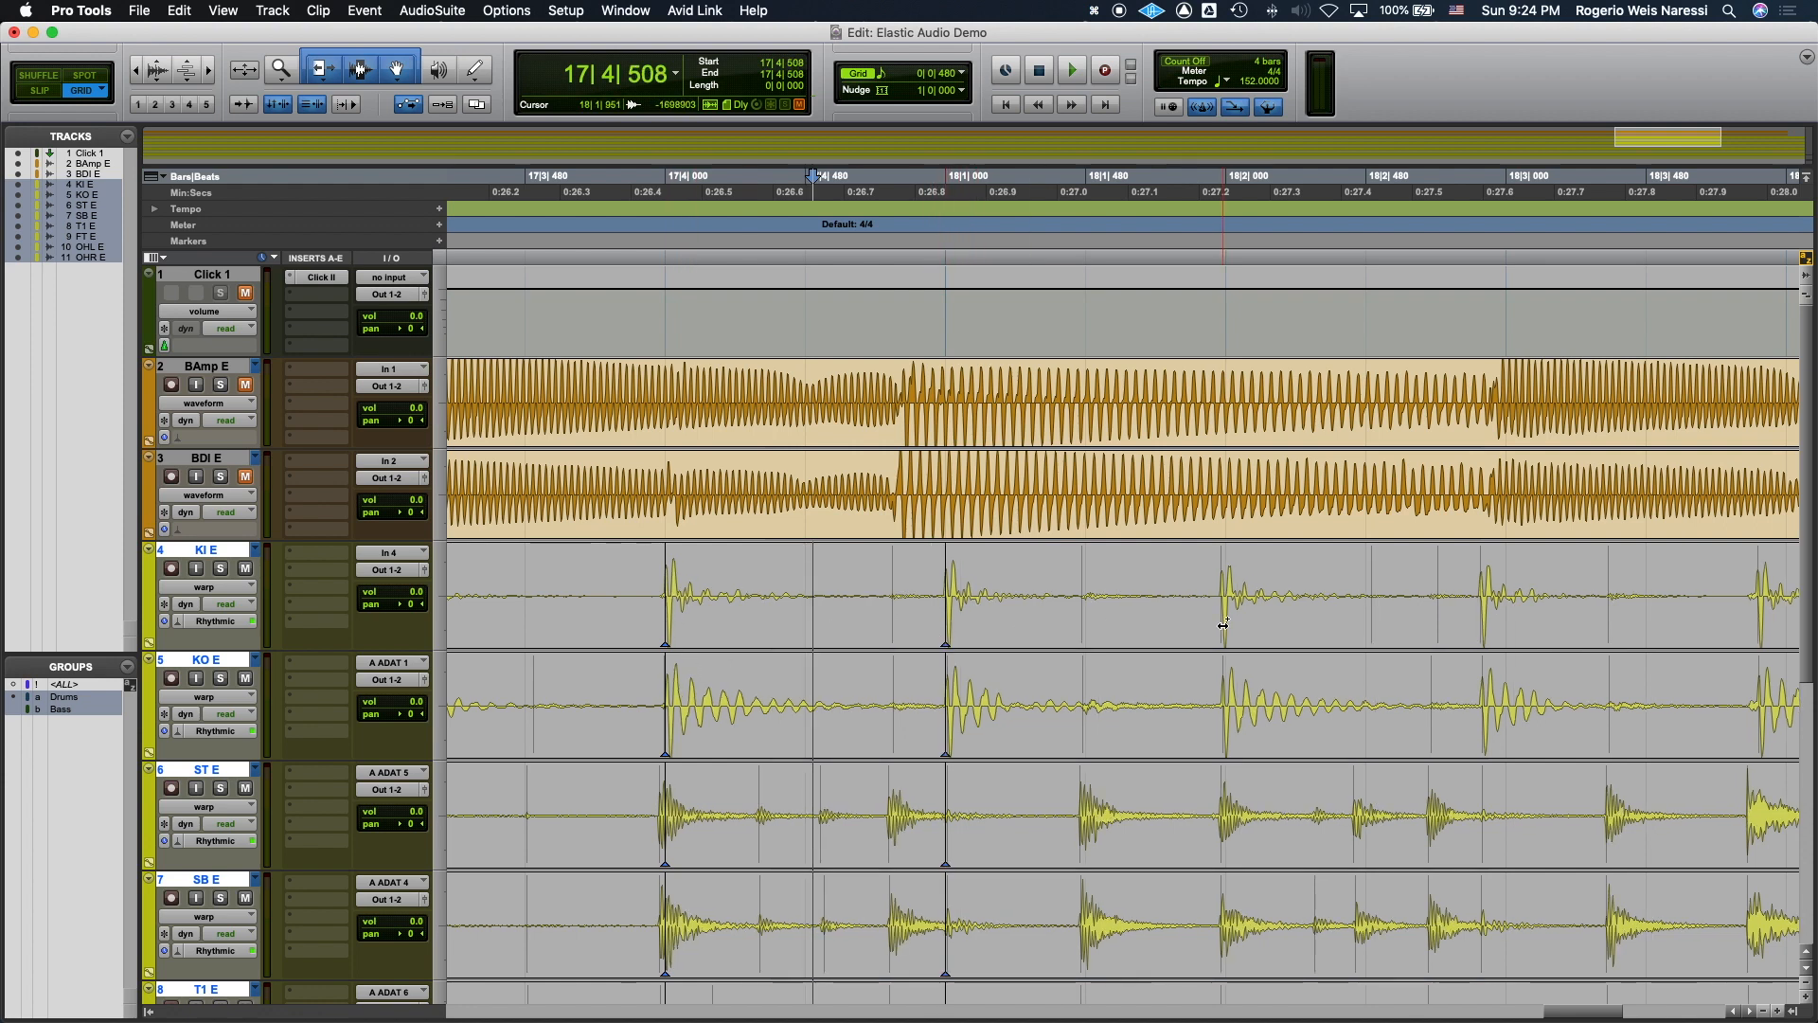
pyautogui.moveTo(1224, 625); pyautogui.dragTo(1225, 621)
pyautogui.moveTo(1487, 633); pyautogui.dragTo(1487, 635)
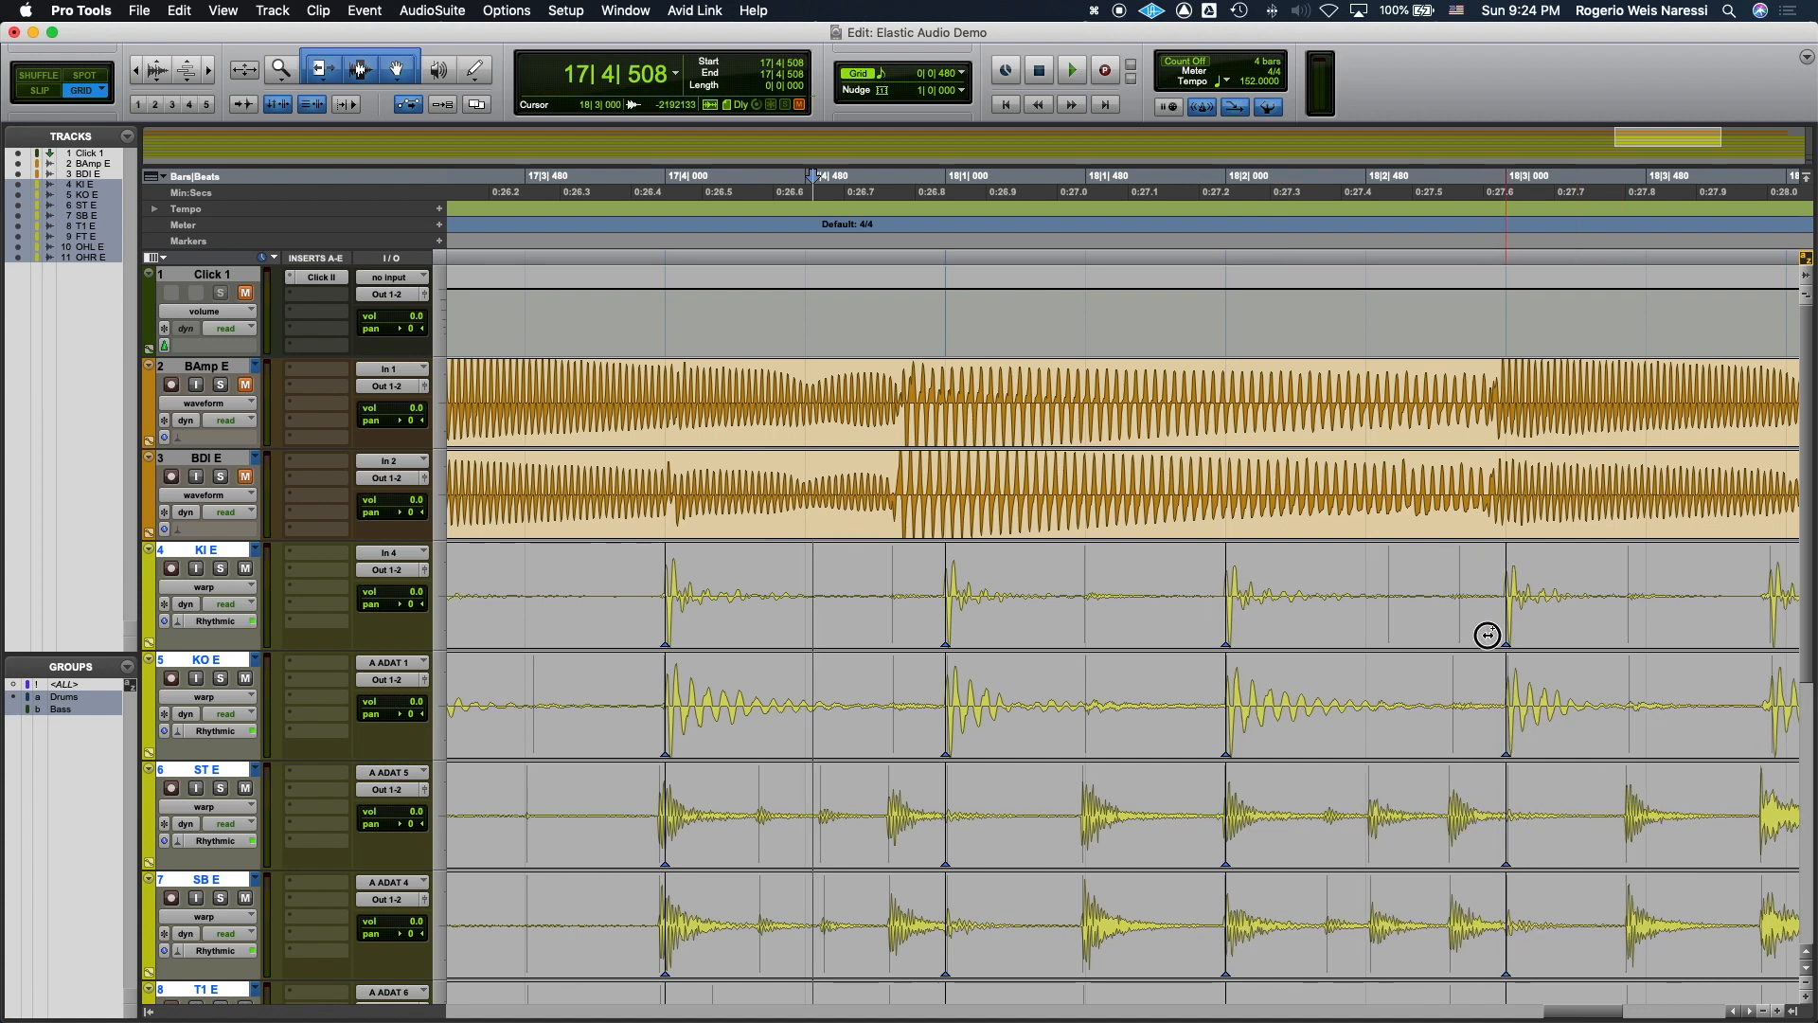
pyautogui.hscroll(6, 1489, 637)
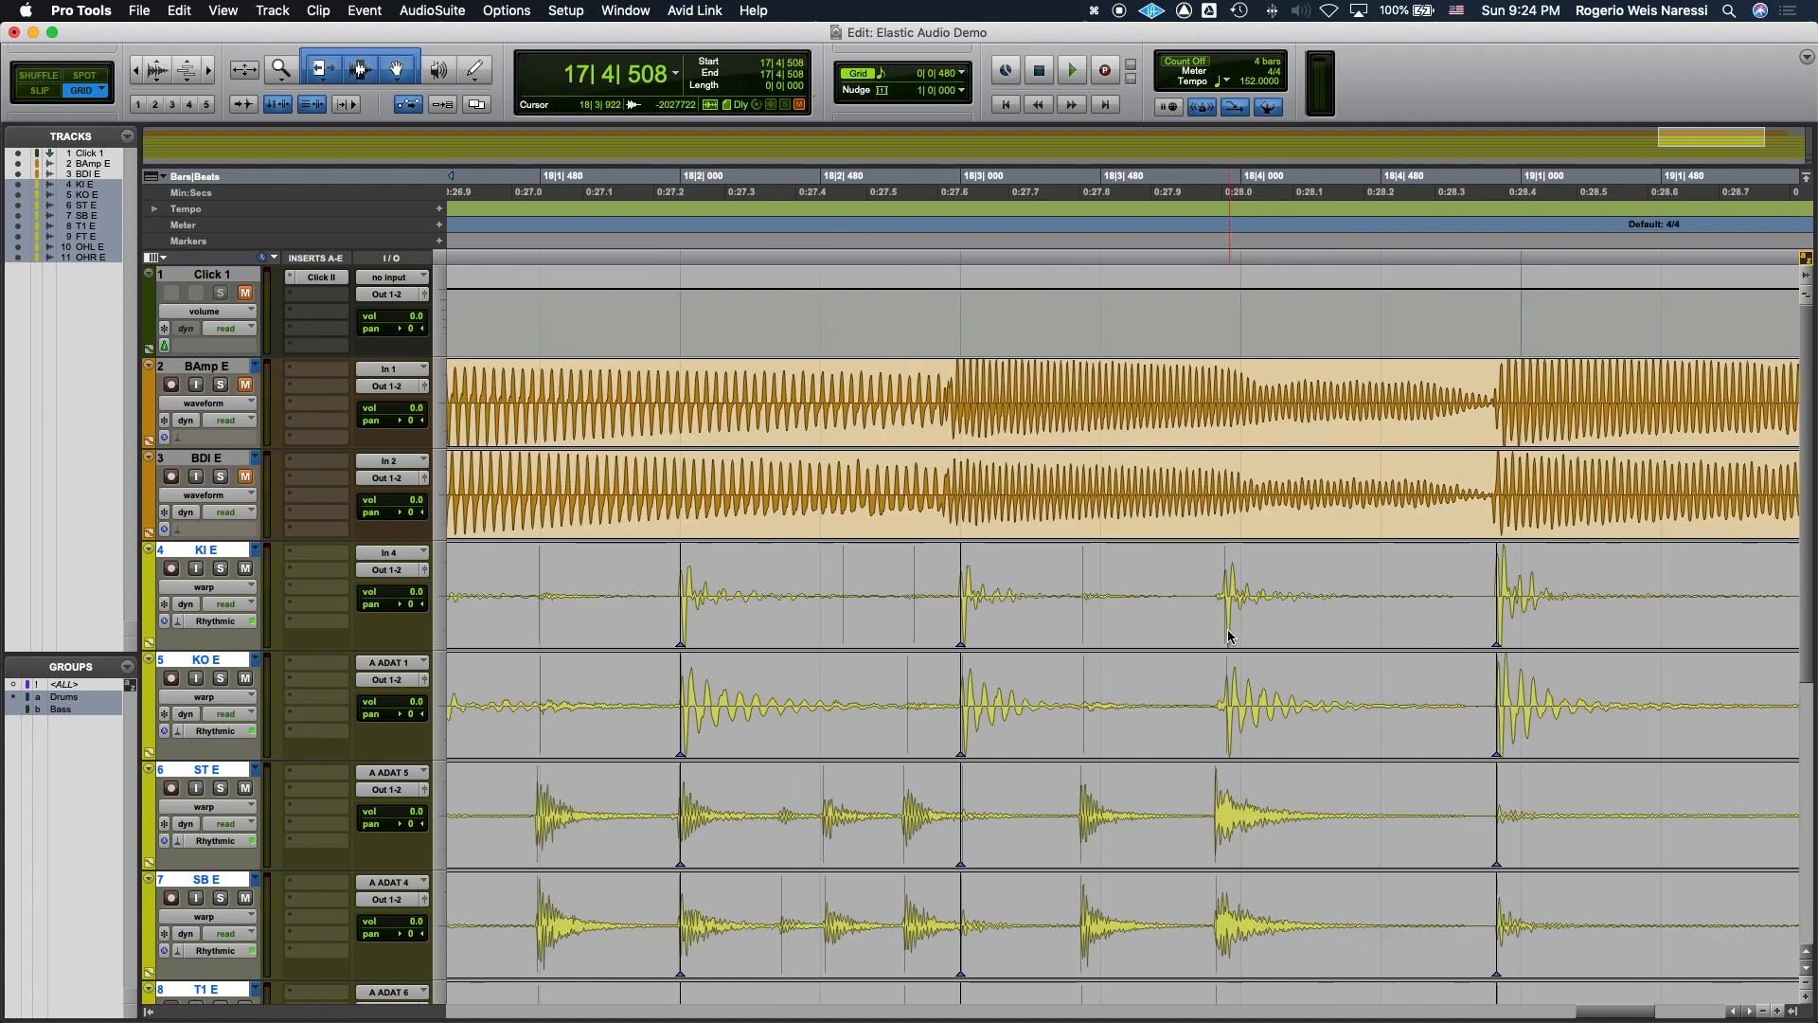
pyautogui.moveTo(1230, 629); pyautogui.dragTo(1232, 629)
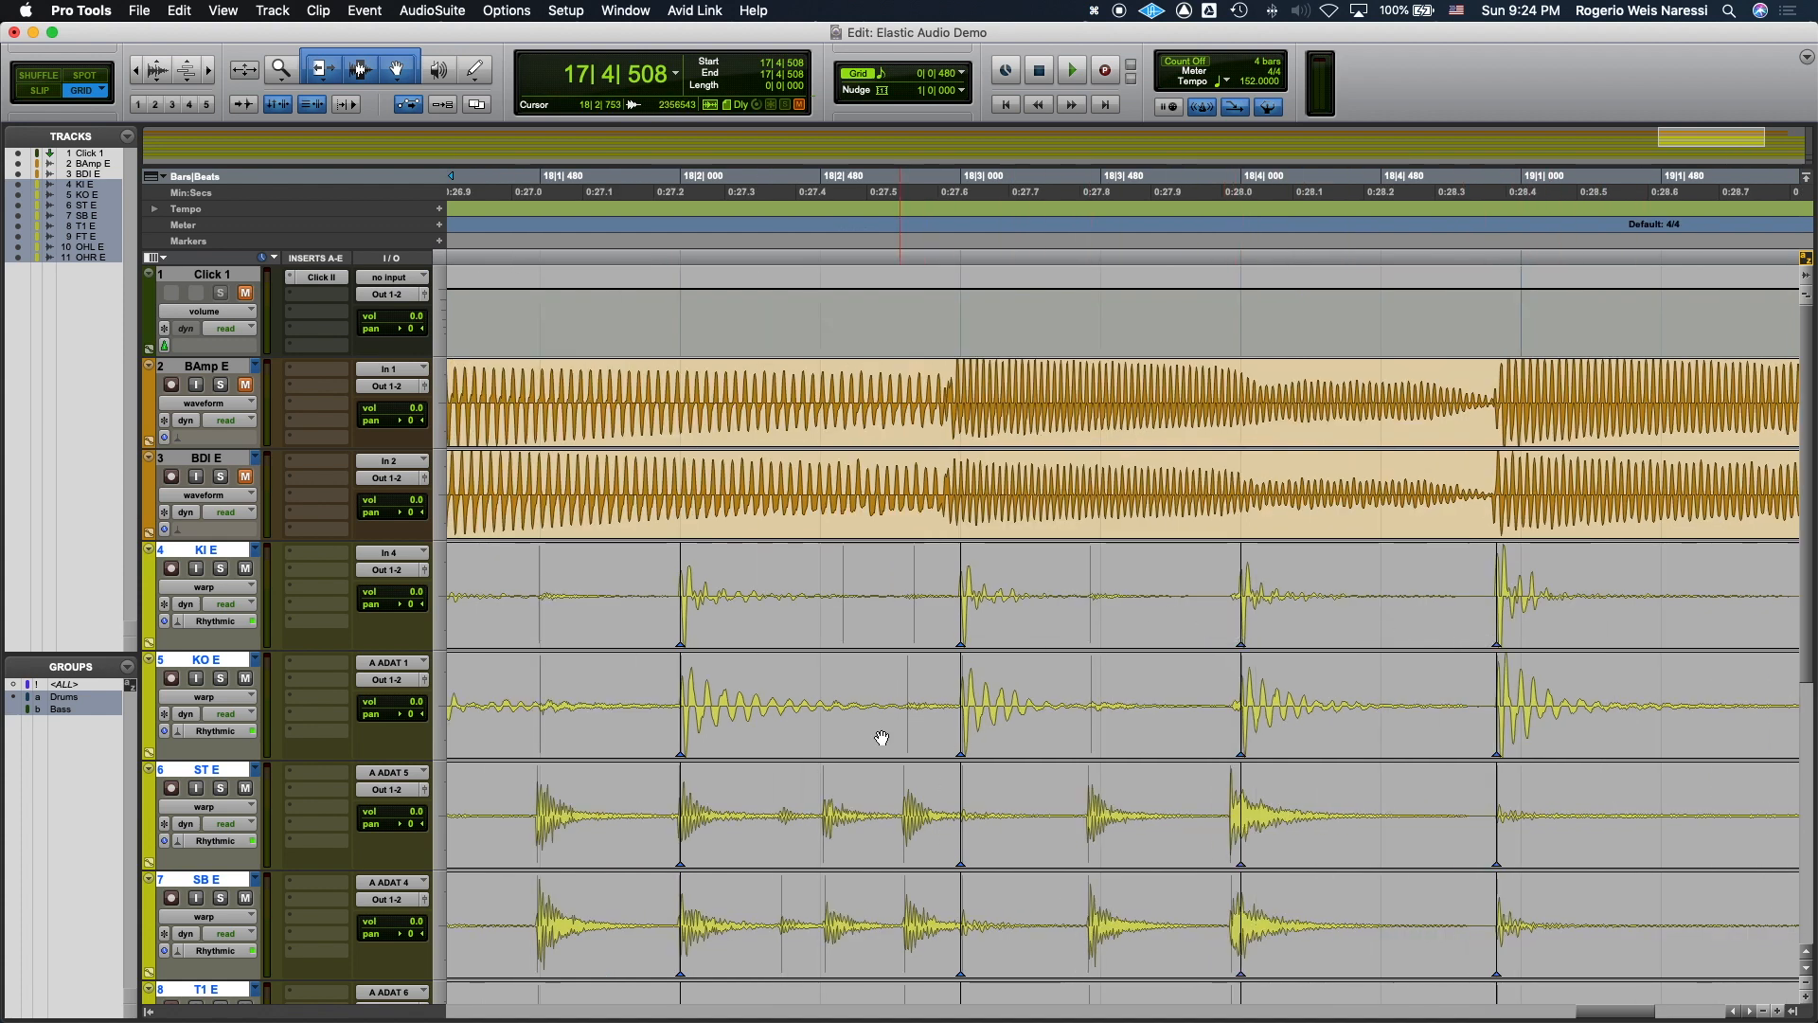
pyautogui.hscroll(-4, 985, 772)
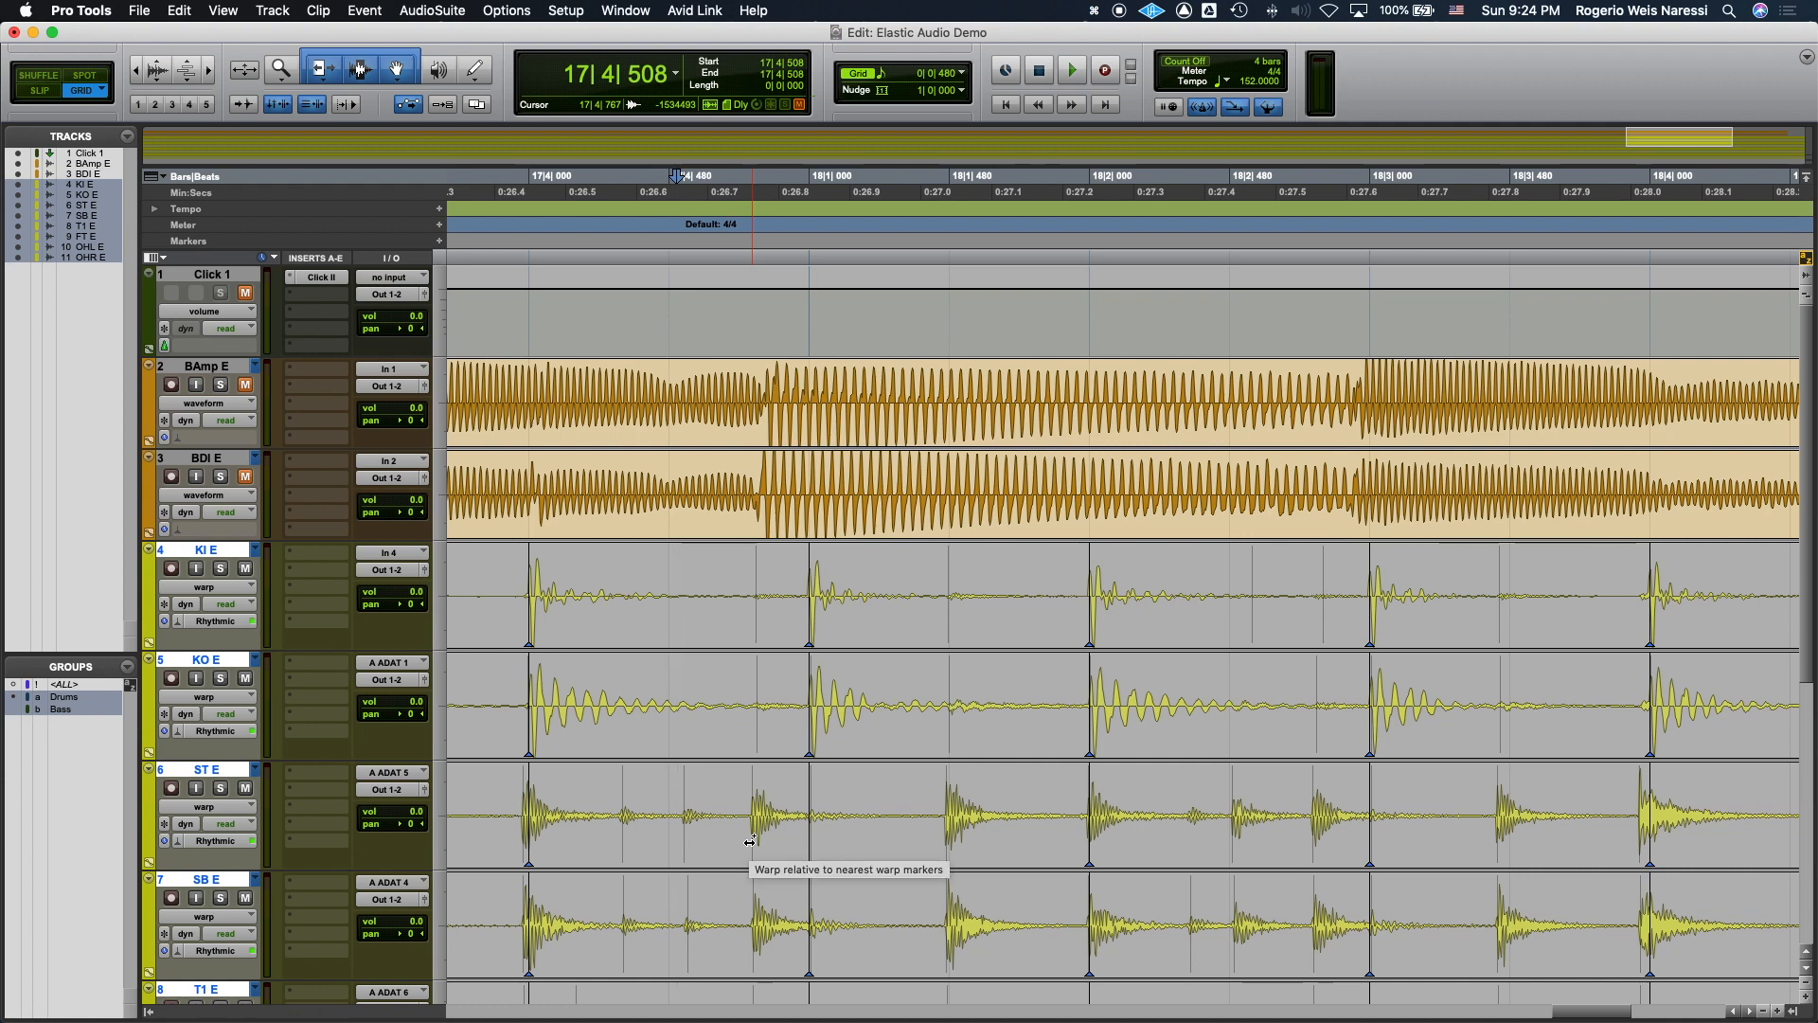
pyautogui.press('r')
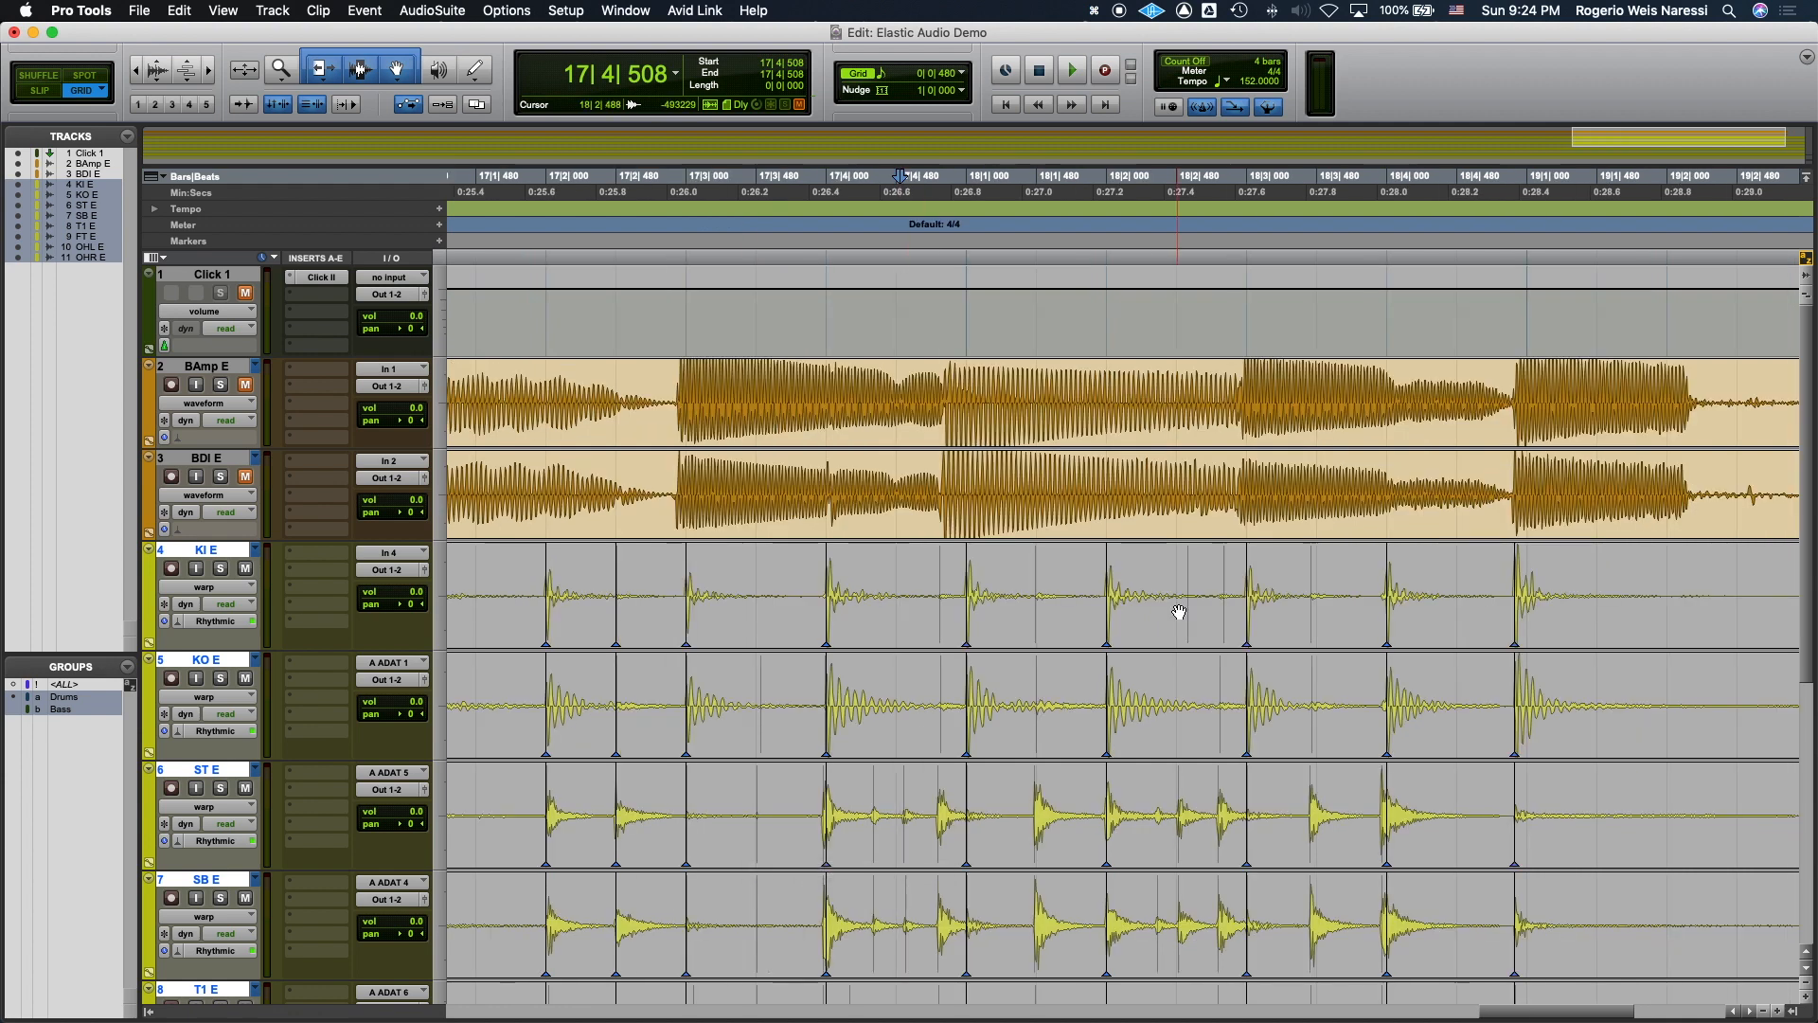
pyautogui.press('space')
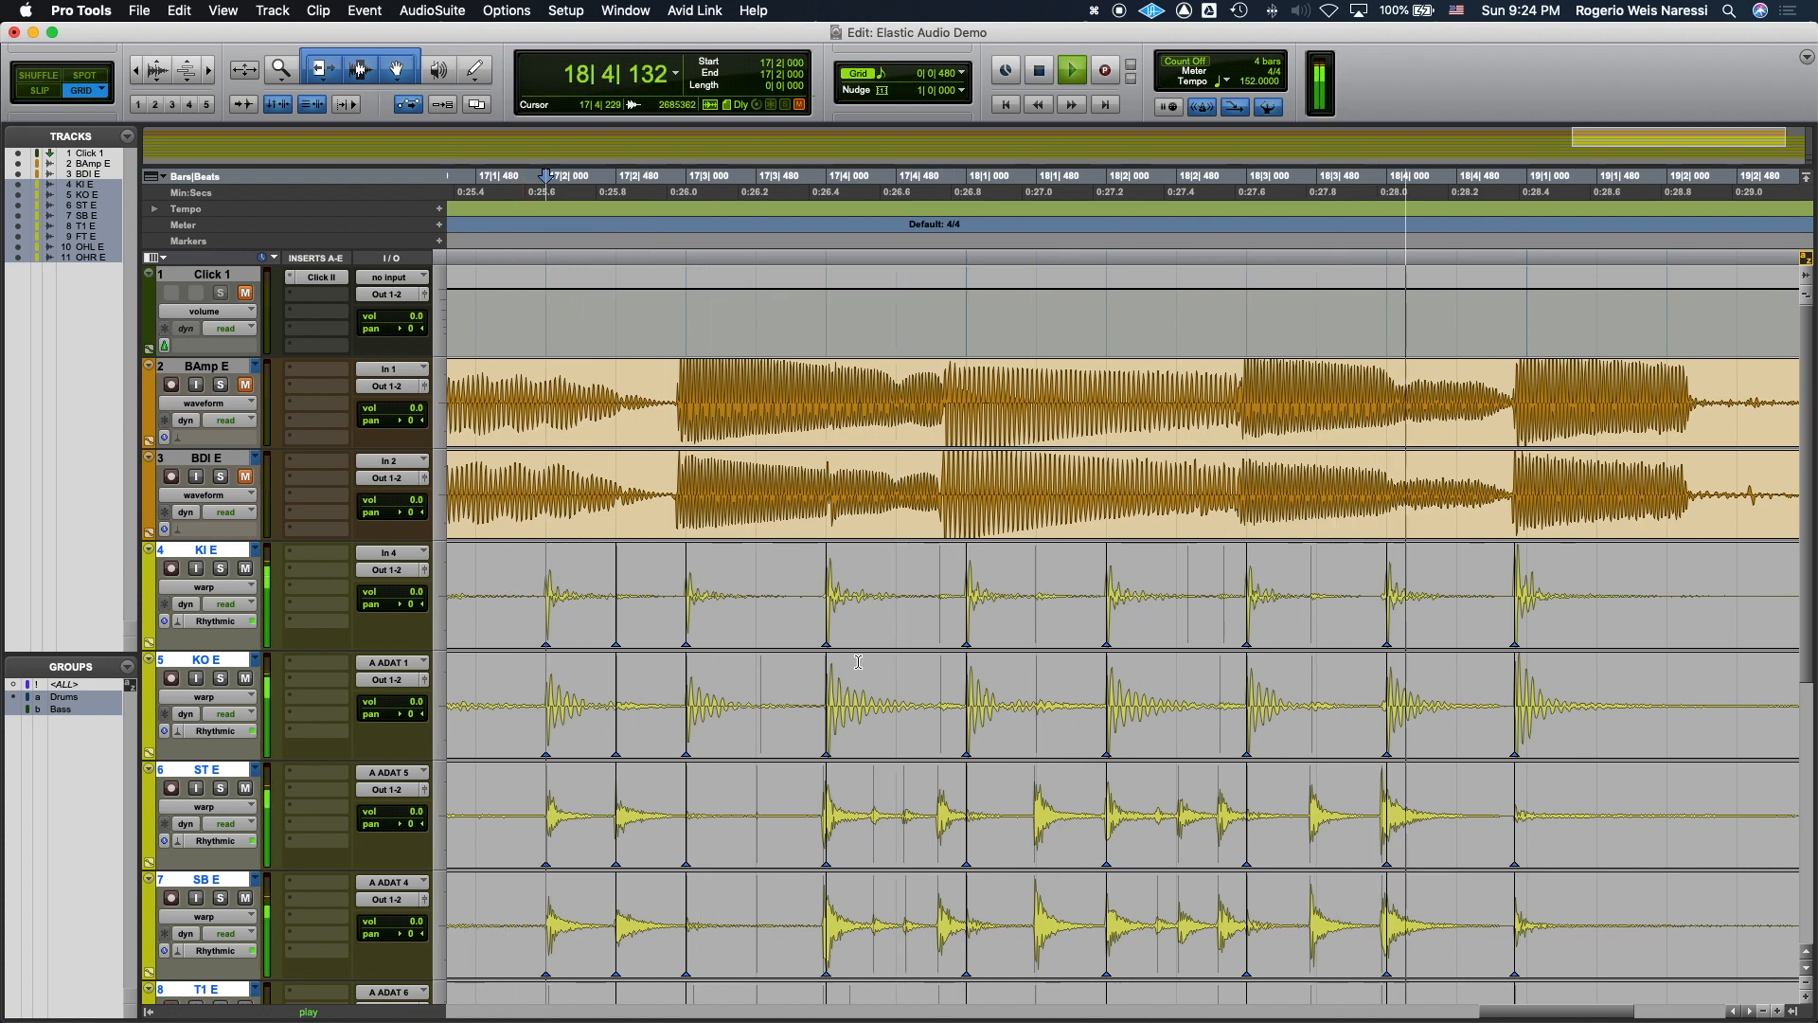
pyautogui.press('space')
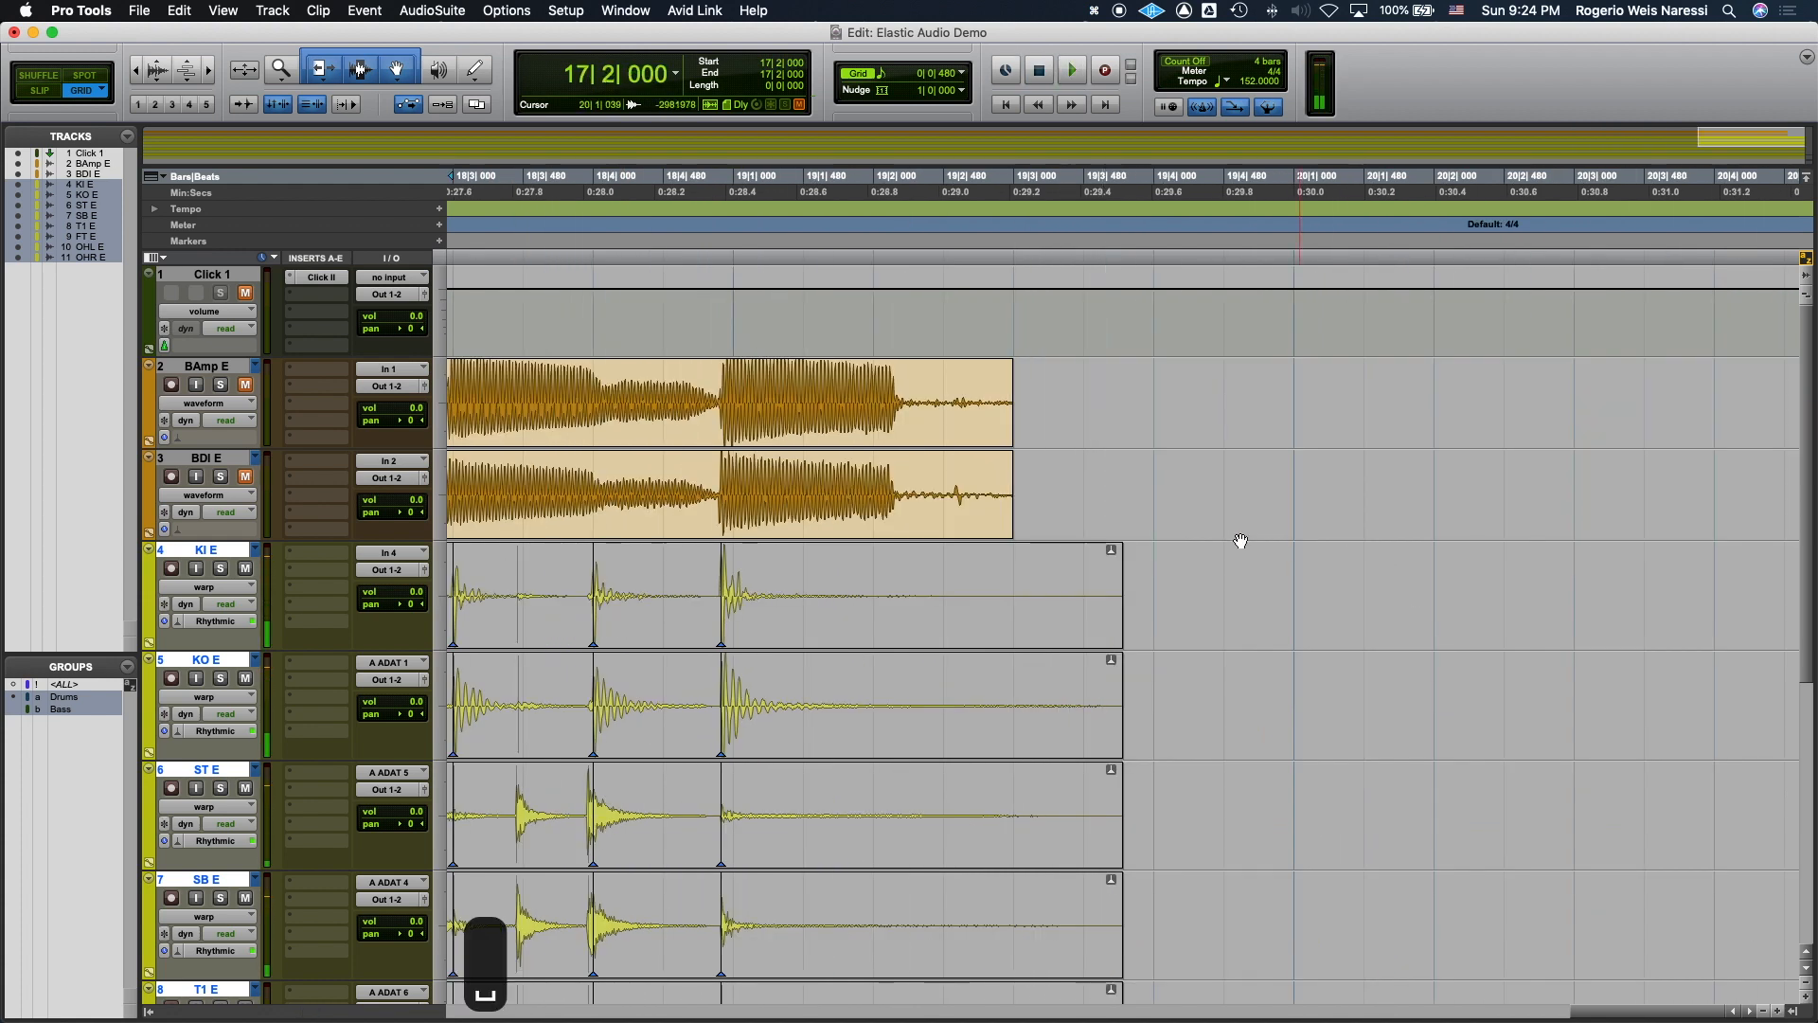
# - Warp the kick onto 19|1|000, then zoom around 17|4|480 with taller drum waveforms
pyautogui.click(759, 574)
pyautogui.press('t')
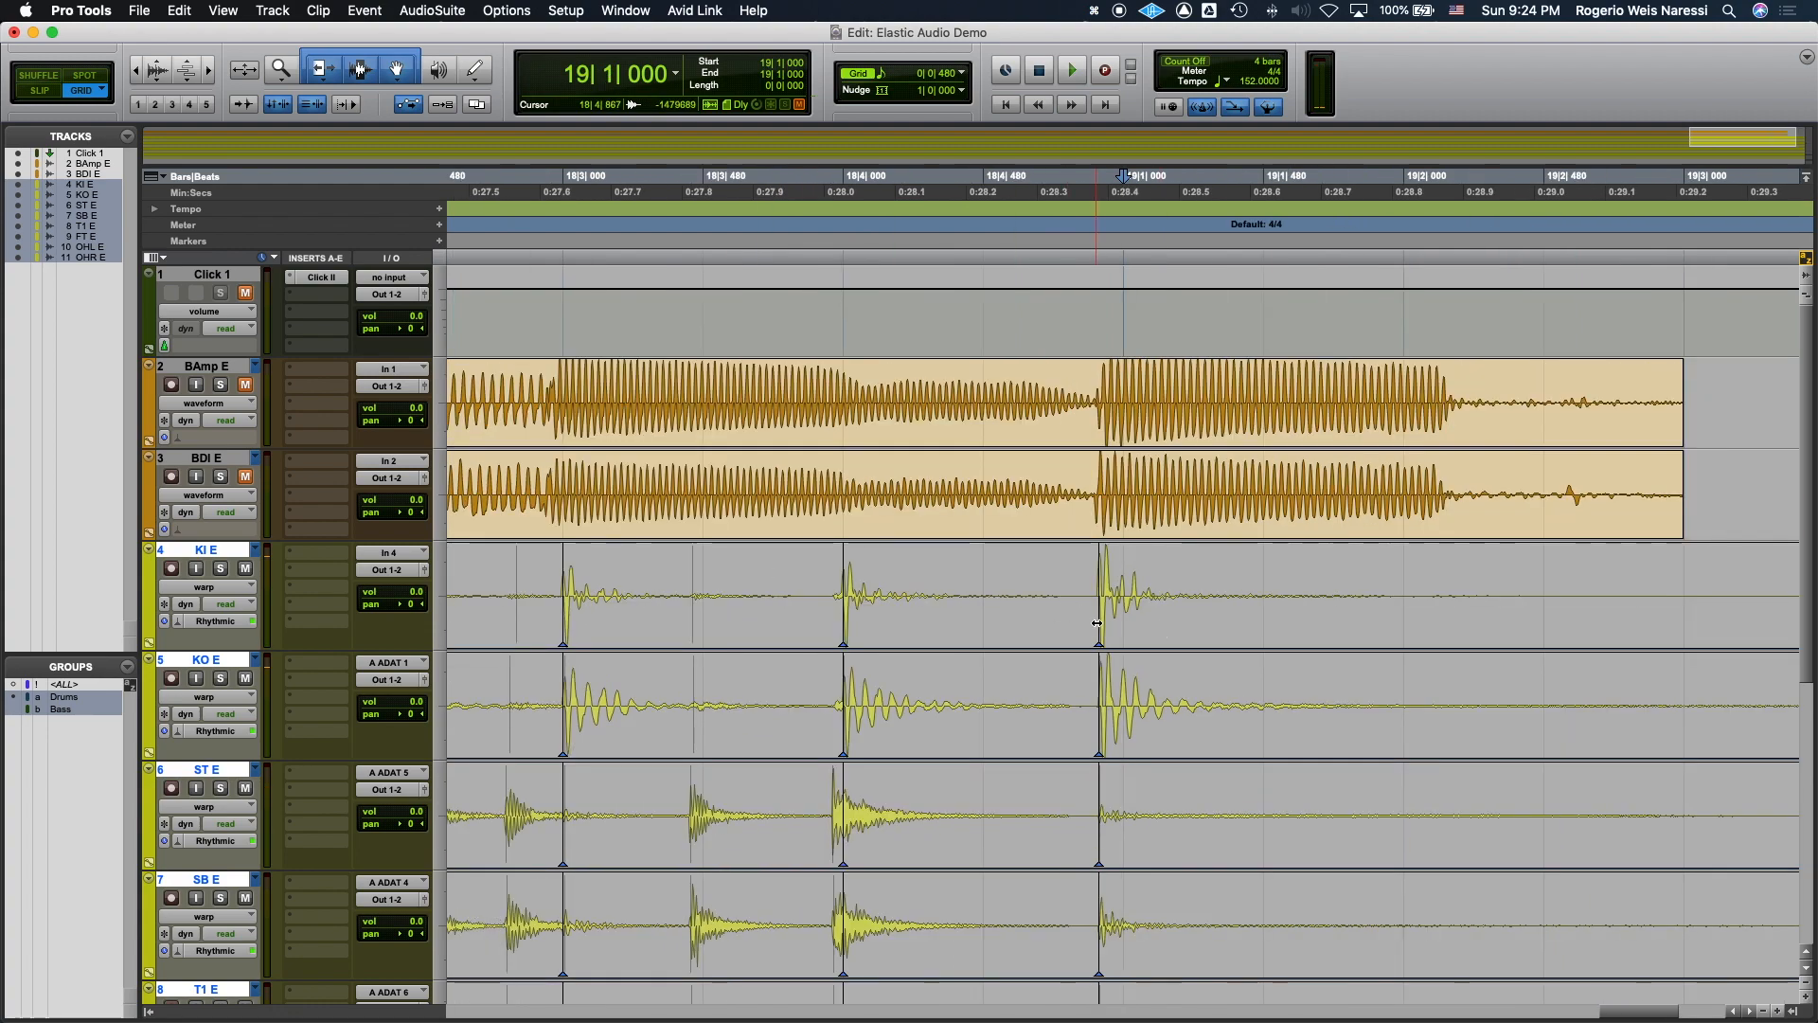
pyautogui.moveTo(1096, 623); pyautogui.dragTo(1116, 622)
pyautogui.hscroll(-10, 1092, 634)
pyautogui.click(917, 549)
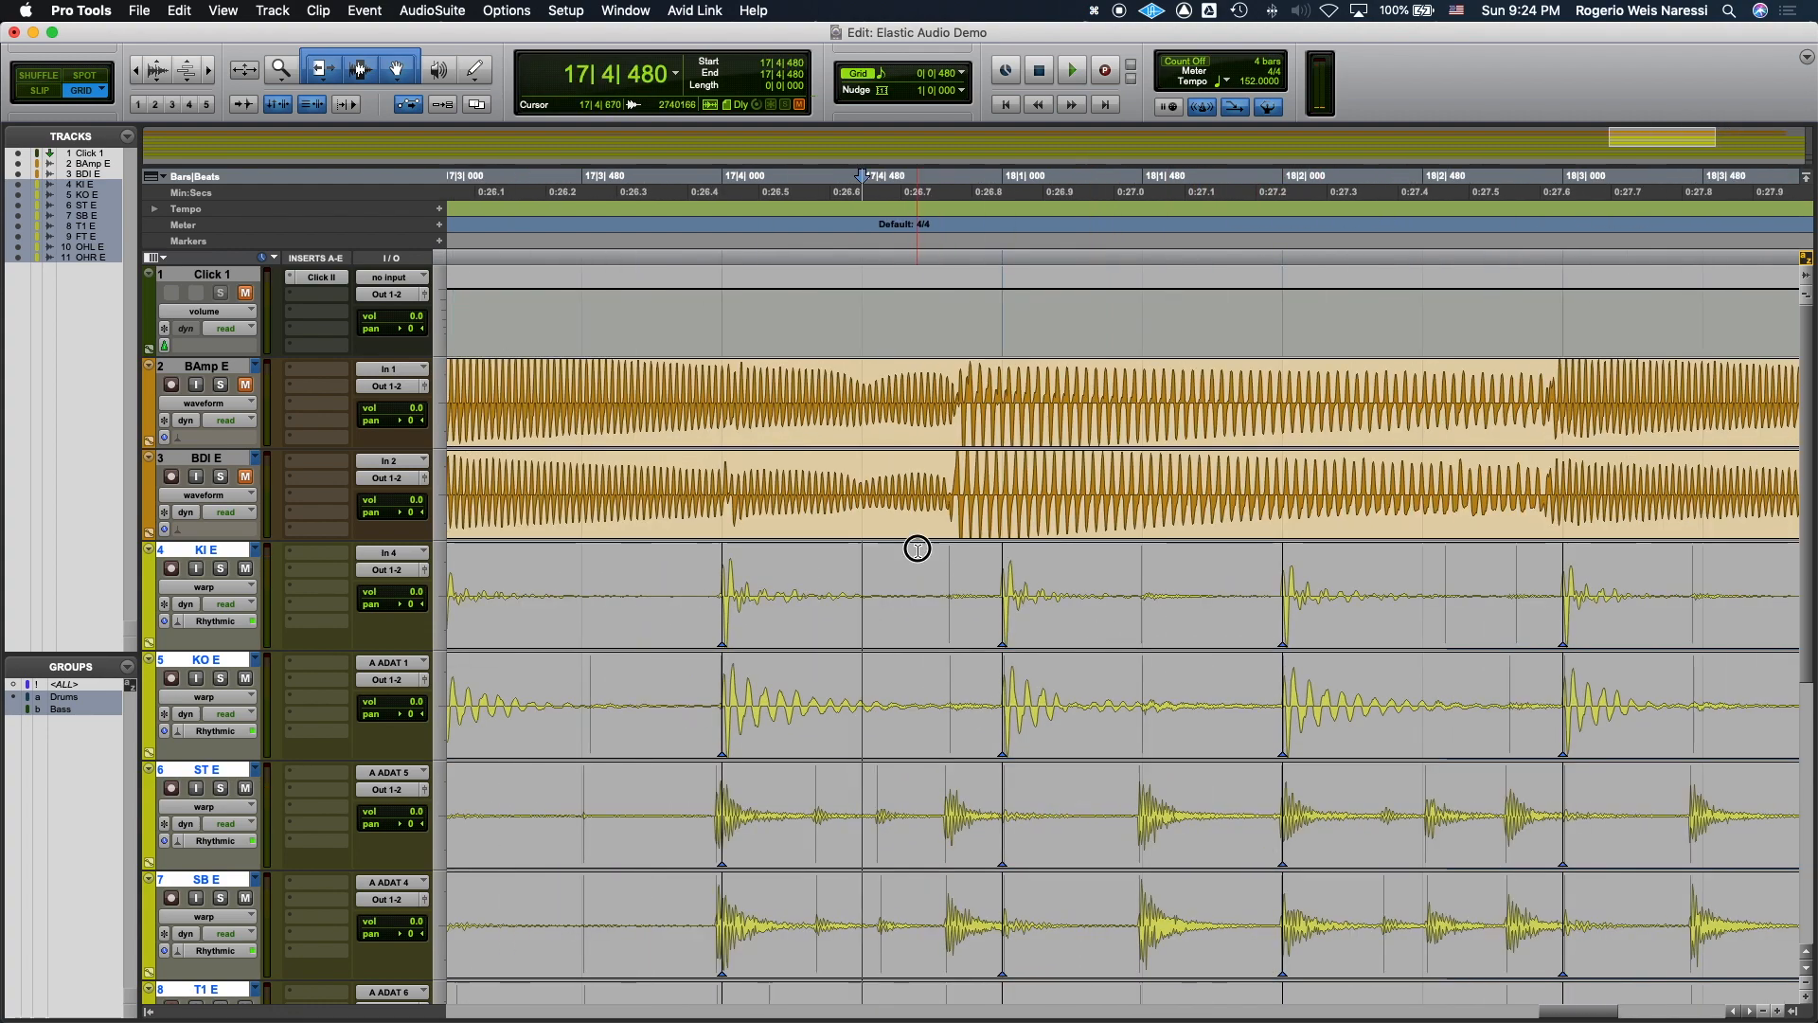
pyautogui.press('t')
pyautogui.press('super+alt+bracketright')
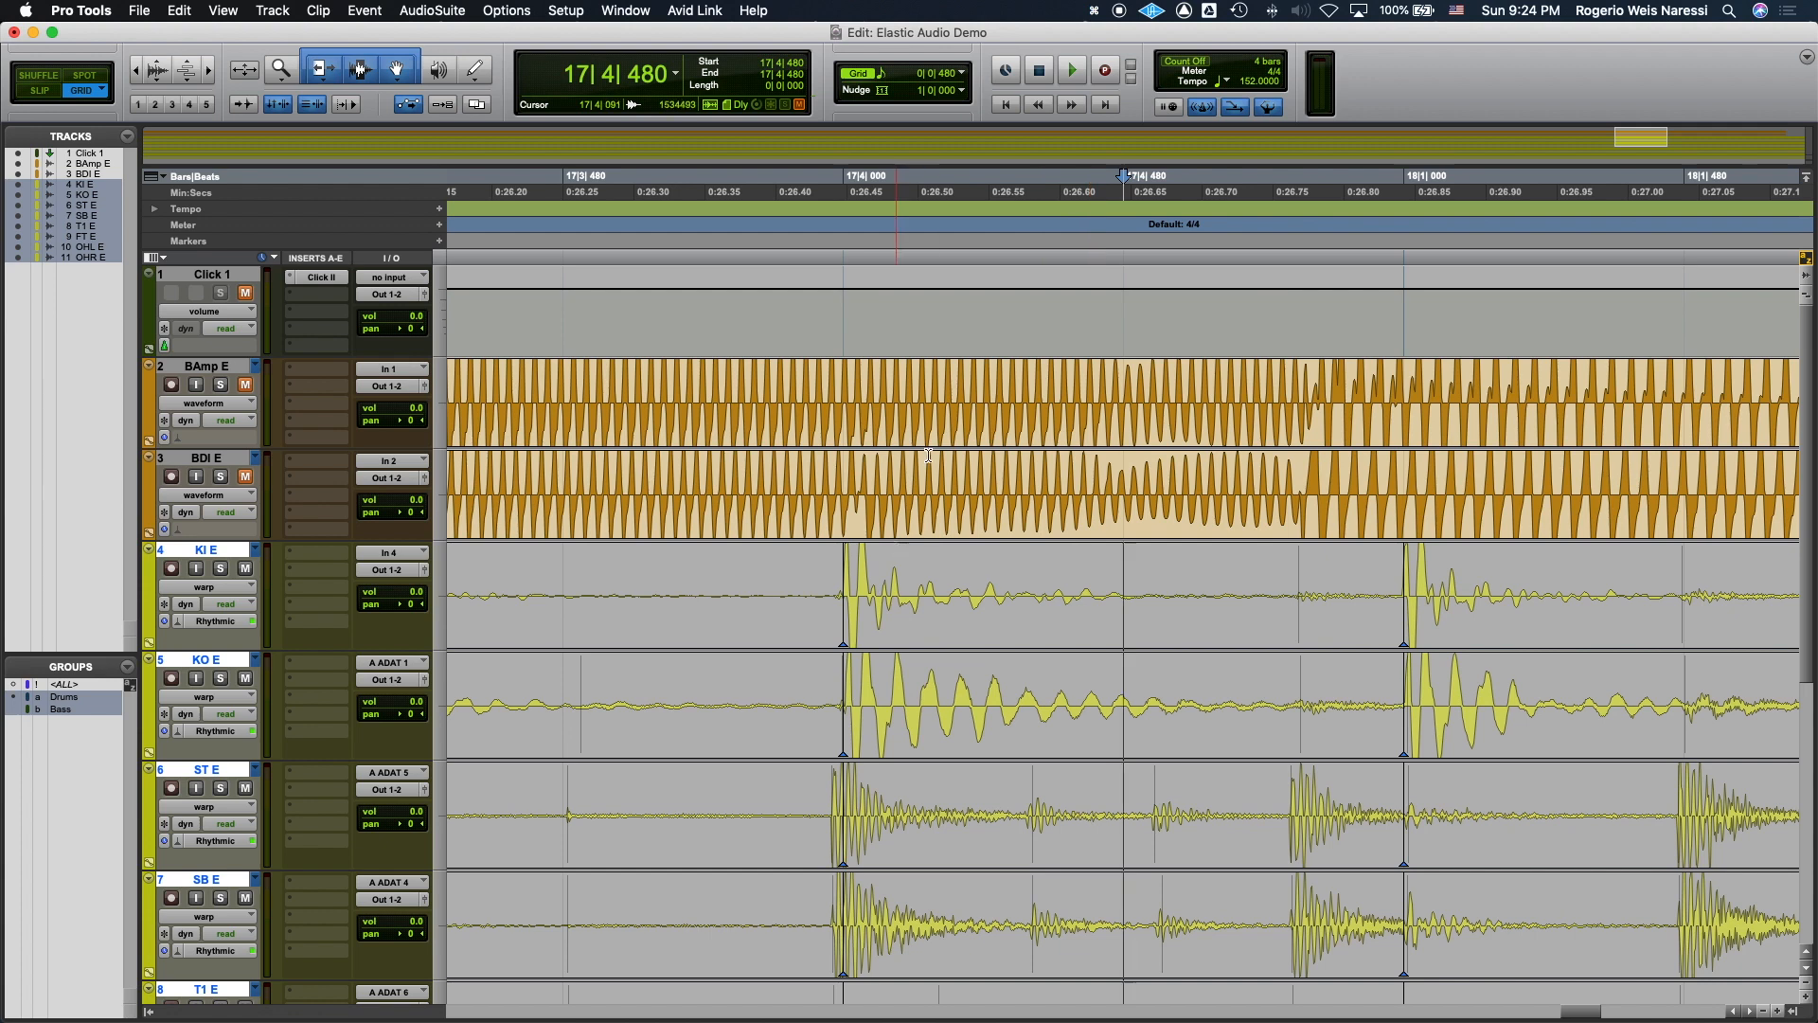
# - Set the grid to 1/16 note and try snapping snare hits to 17|4|240 and 17|4|720
pyautogui.click(961, 73)
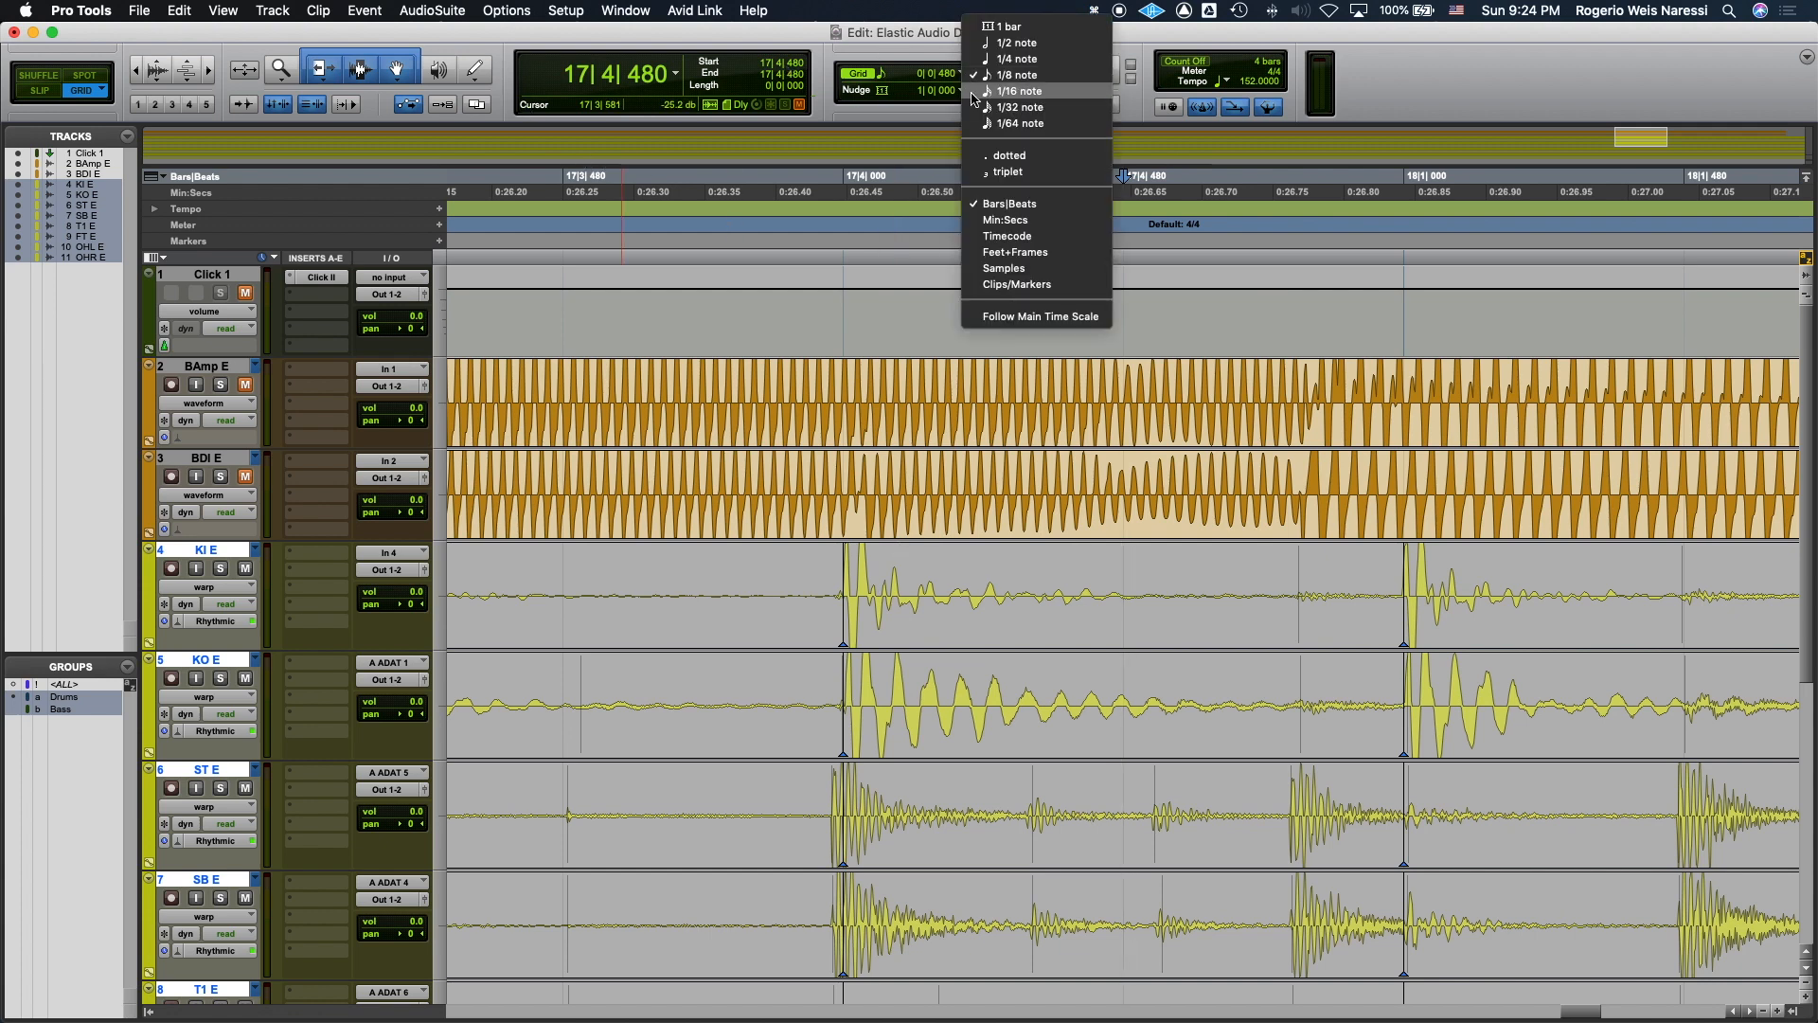
pyautogui.click(1004, 91)
pyautogui.hscroll(1, 1229, 552)
pyautogui.moveTo(986, 844); pyautogui.dragTo(943, 839)
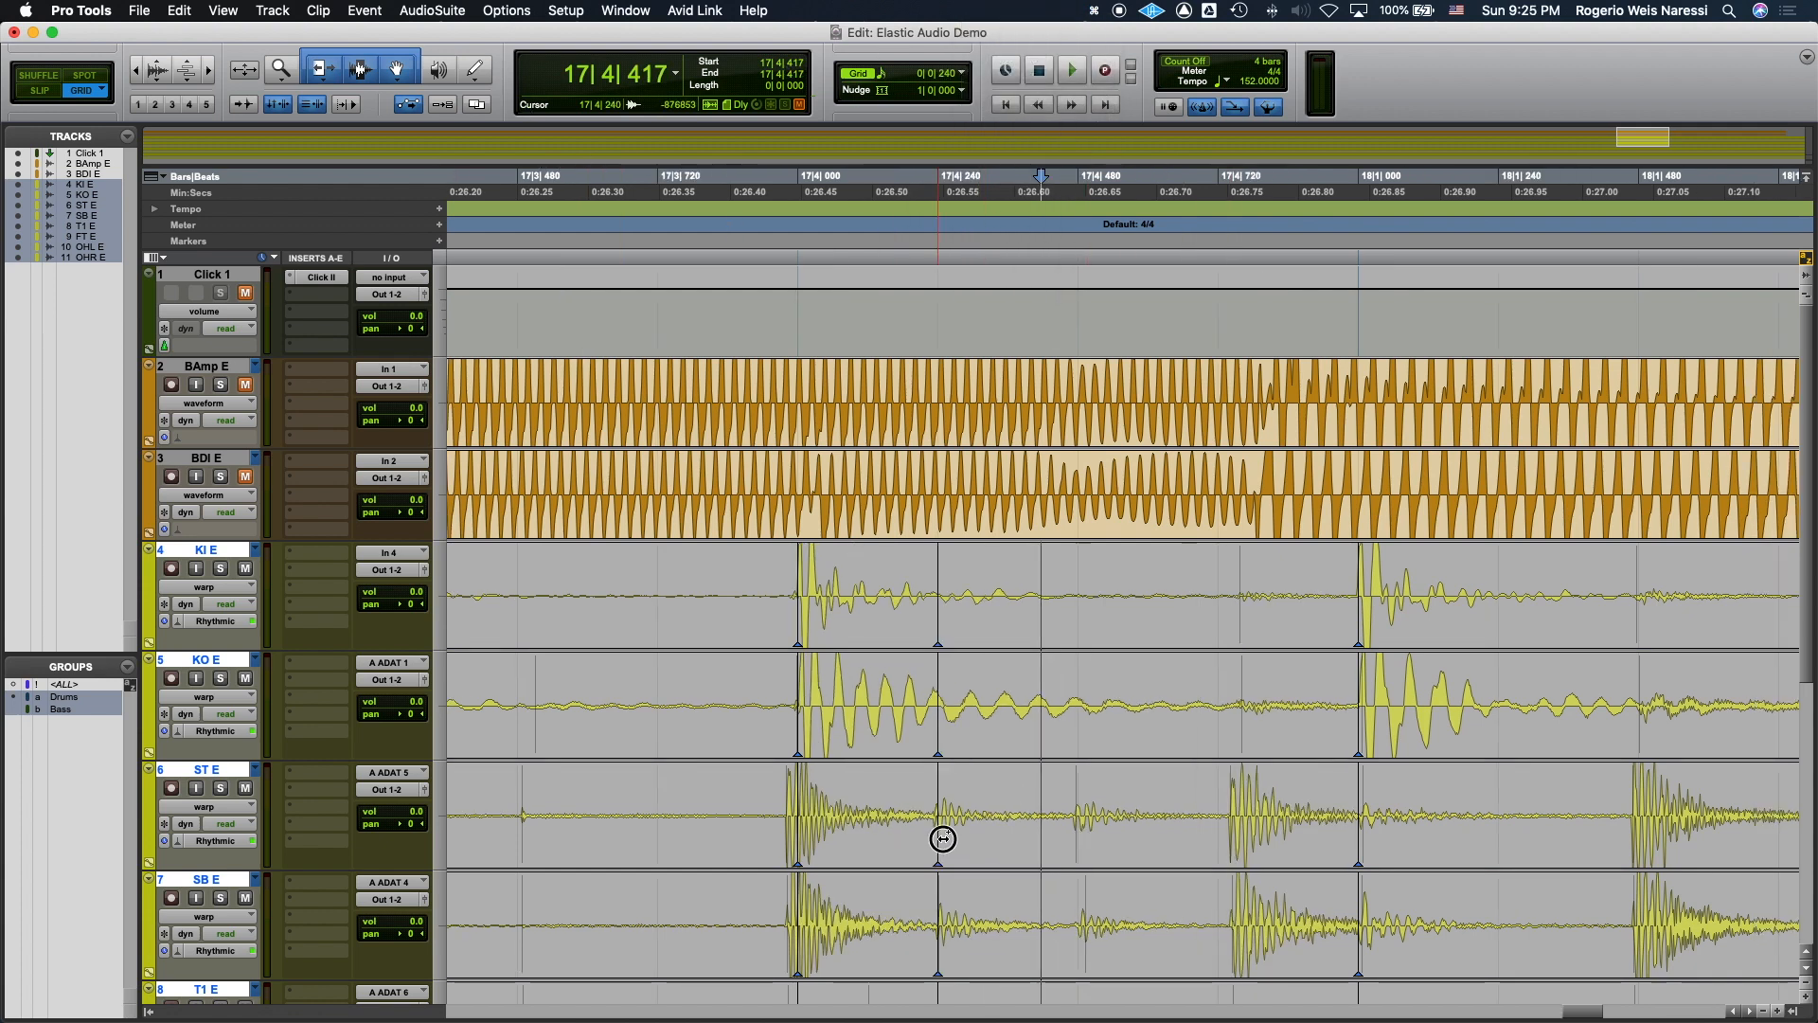
pyautogui.doubleClick(1078, 840)
pyautogui.hscroll(5, 1084, 836)
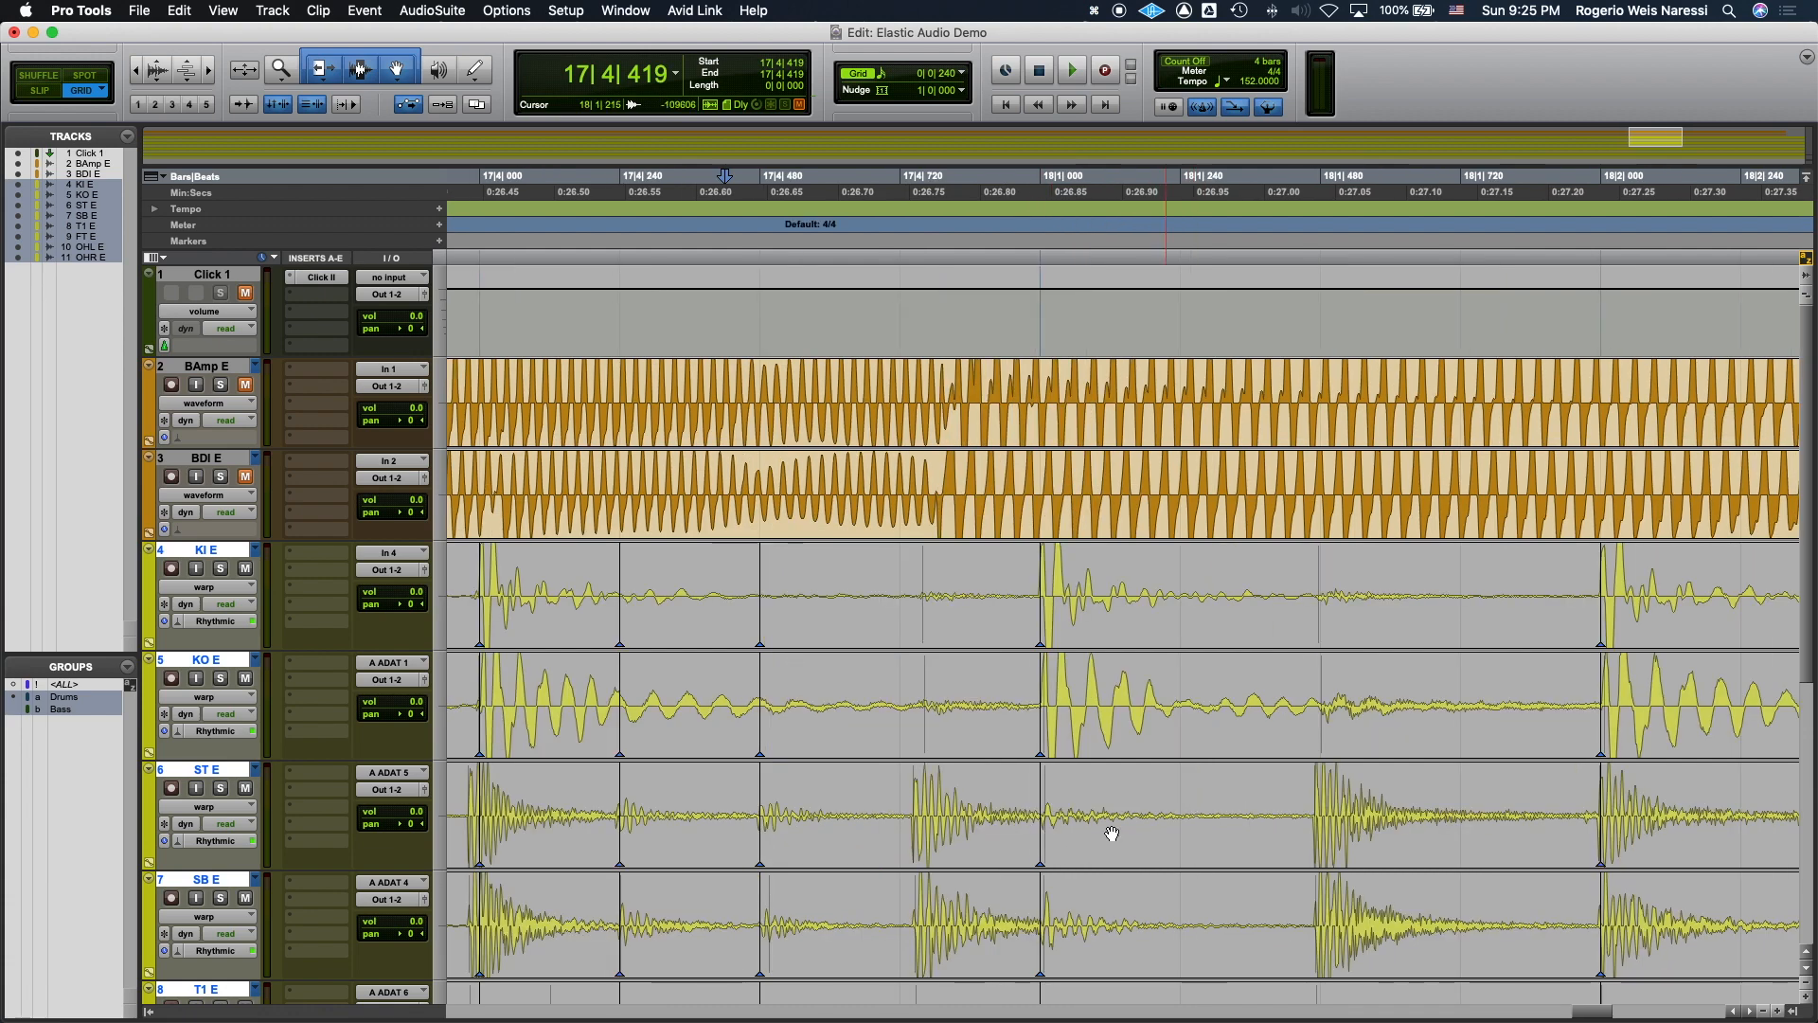
pyautogui.moveTo(921, 842); pyautogui.dragTo(905, 829)
# - Undo both trial snare warp edits, play the drums back, then return to the session start
pyautogui.press('super+z')
pyautogui.press('super+z')
pyautogui.press('super+z')
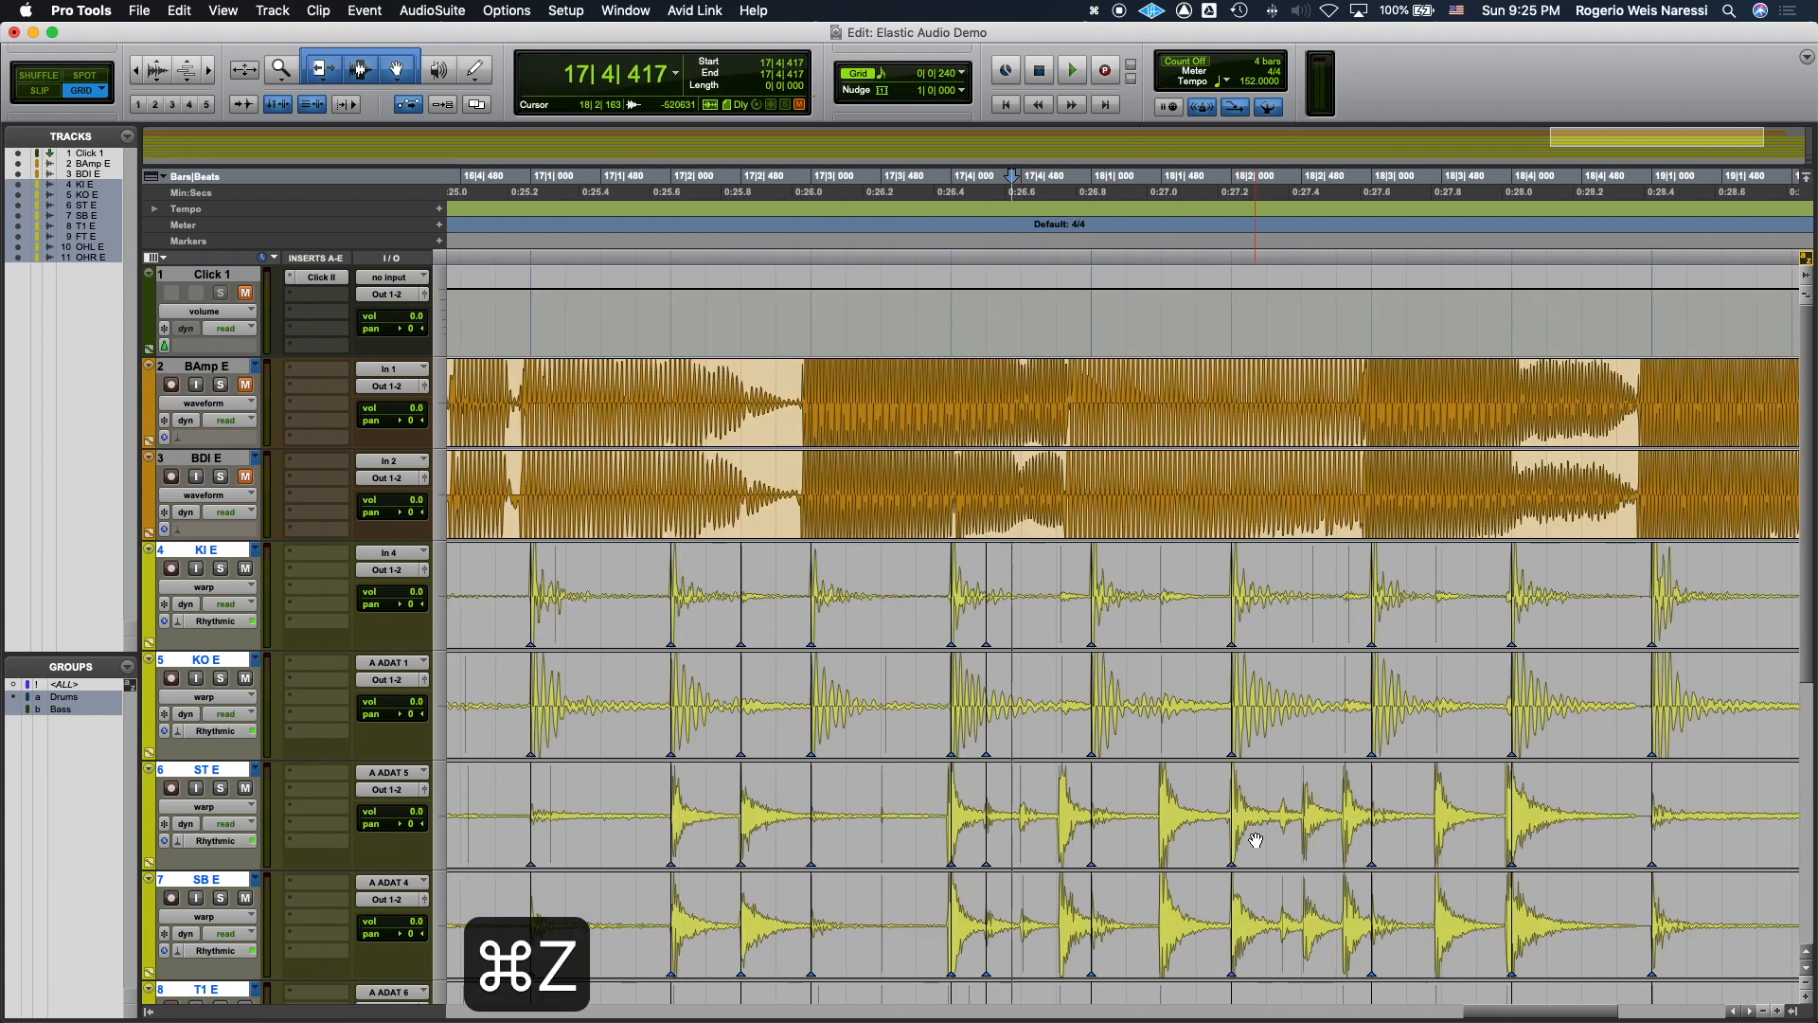
pyautogui.press('super+z')
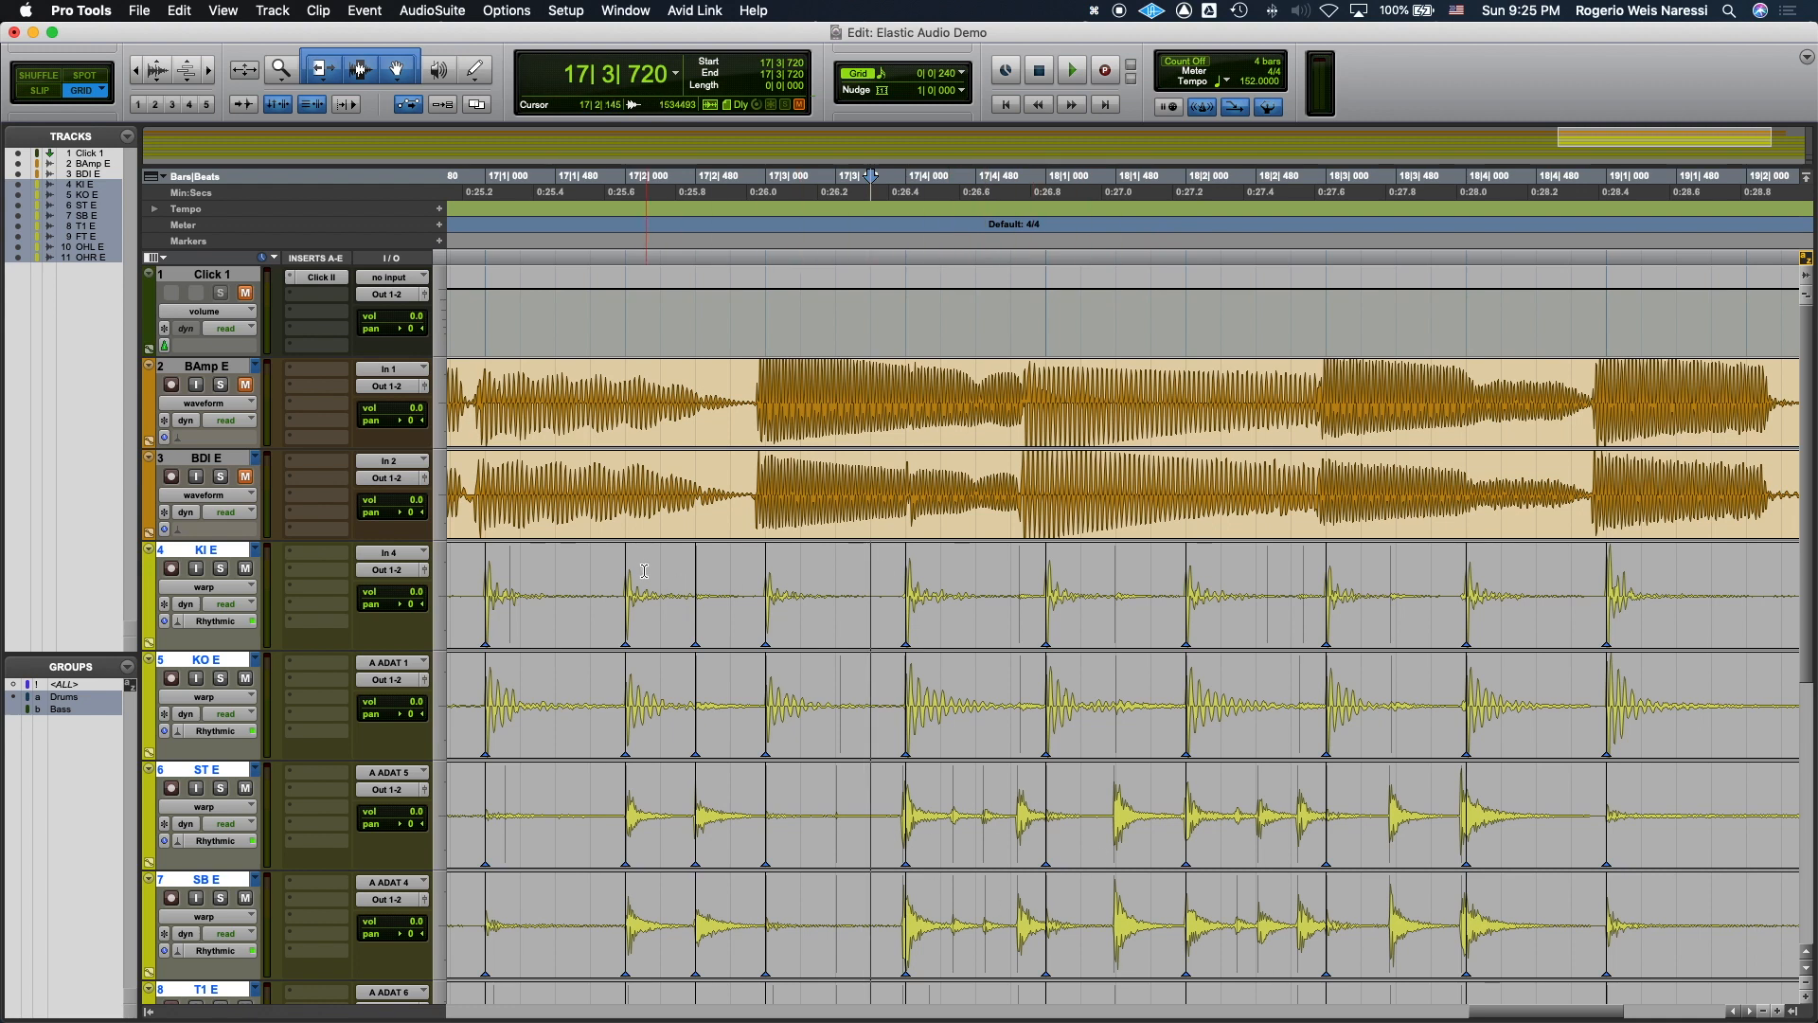
pyautogui.press('space')
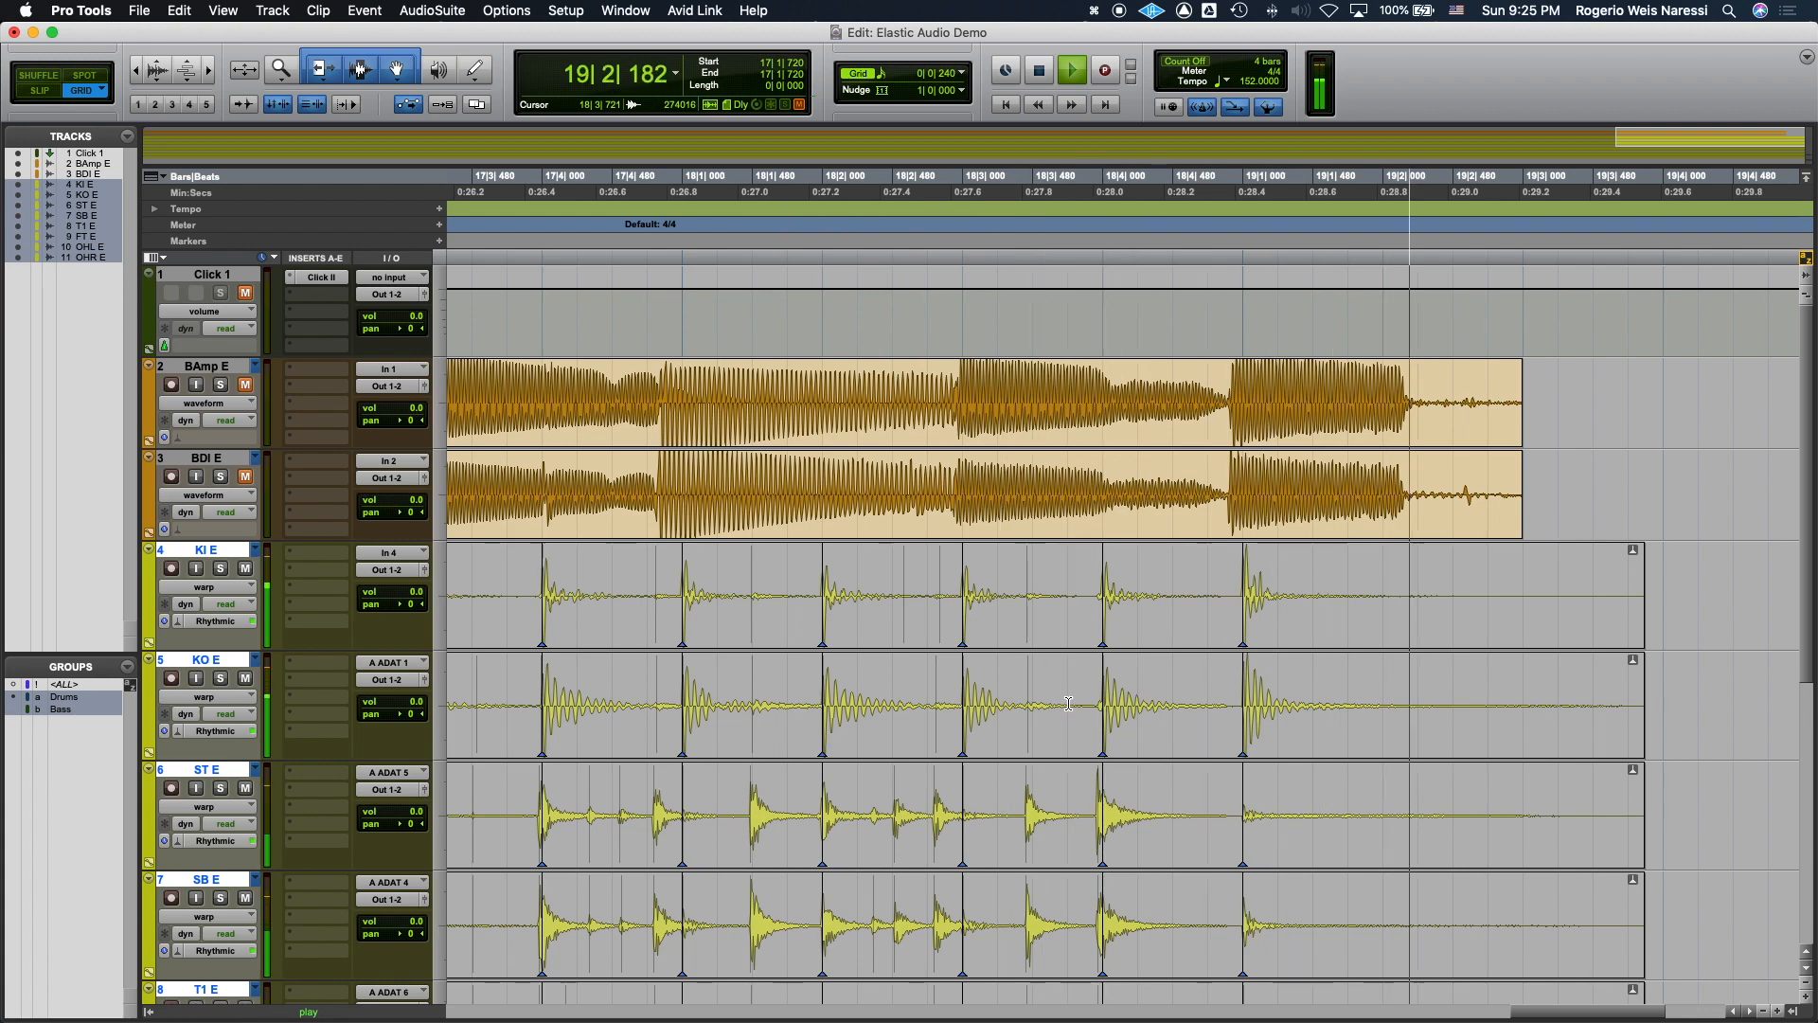
pyautogui.press('space')
pyautogui.press('Return')
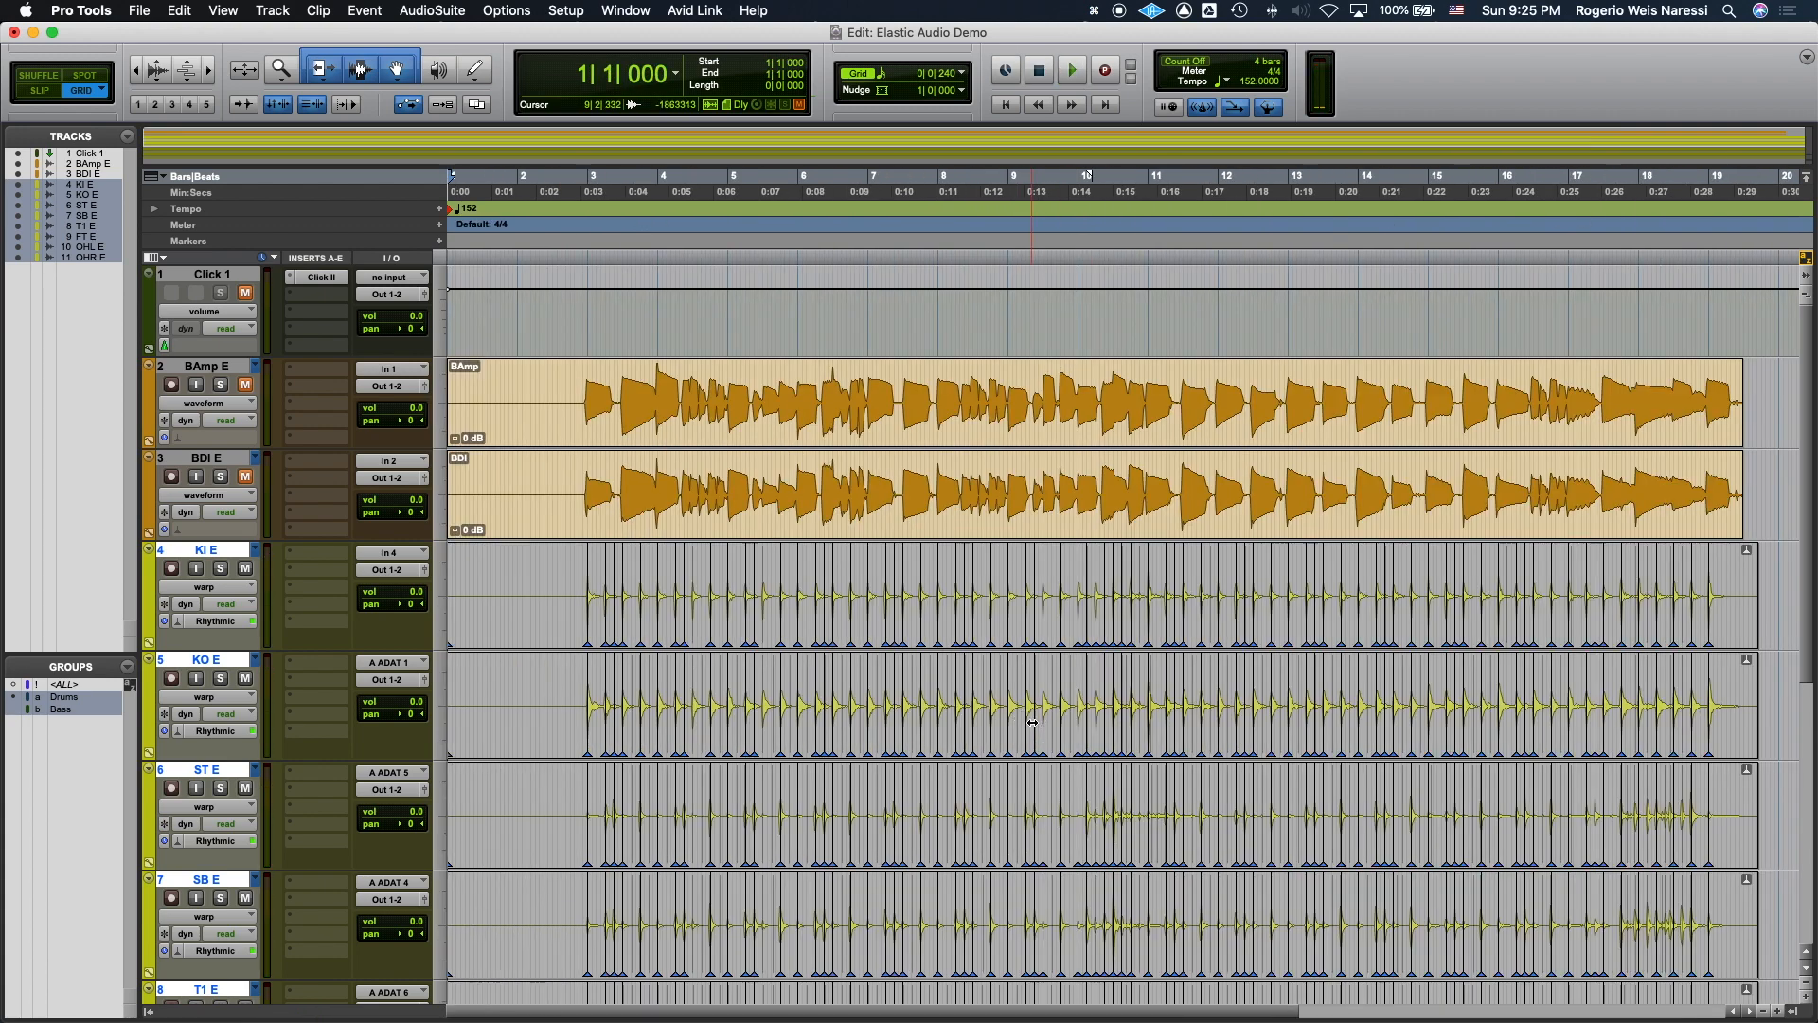
# - Keep the KI E track's view set to Warp
pyautogui.click(210, 588)
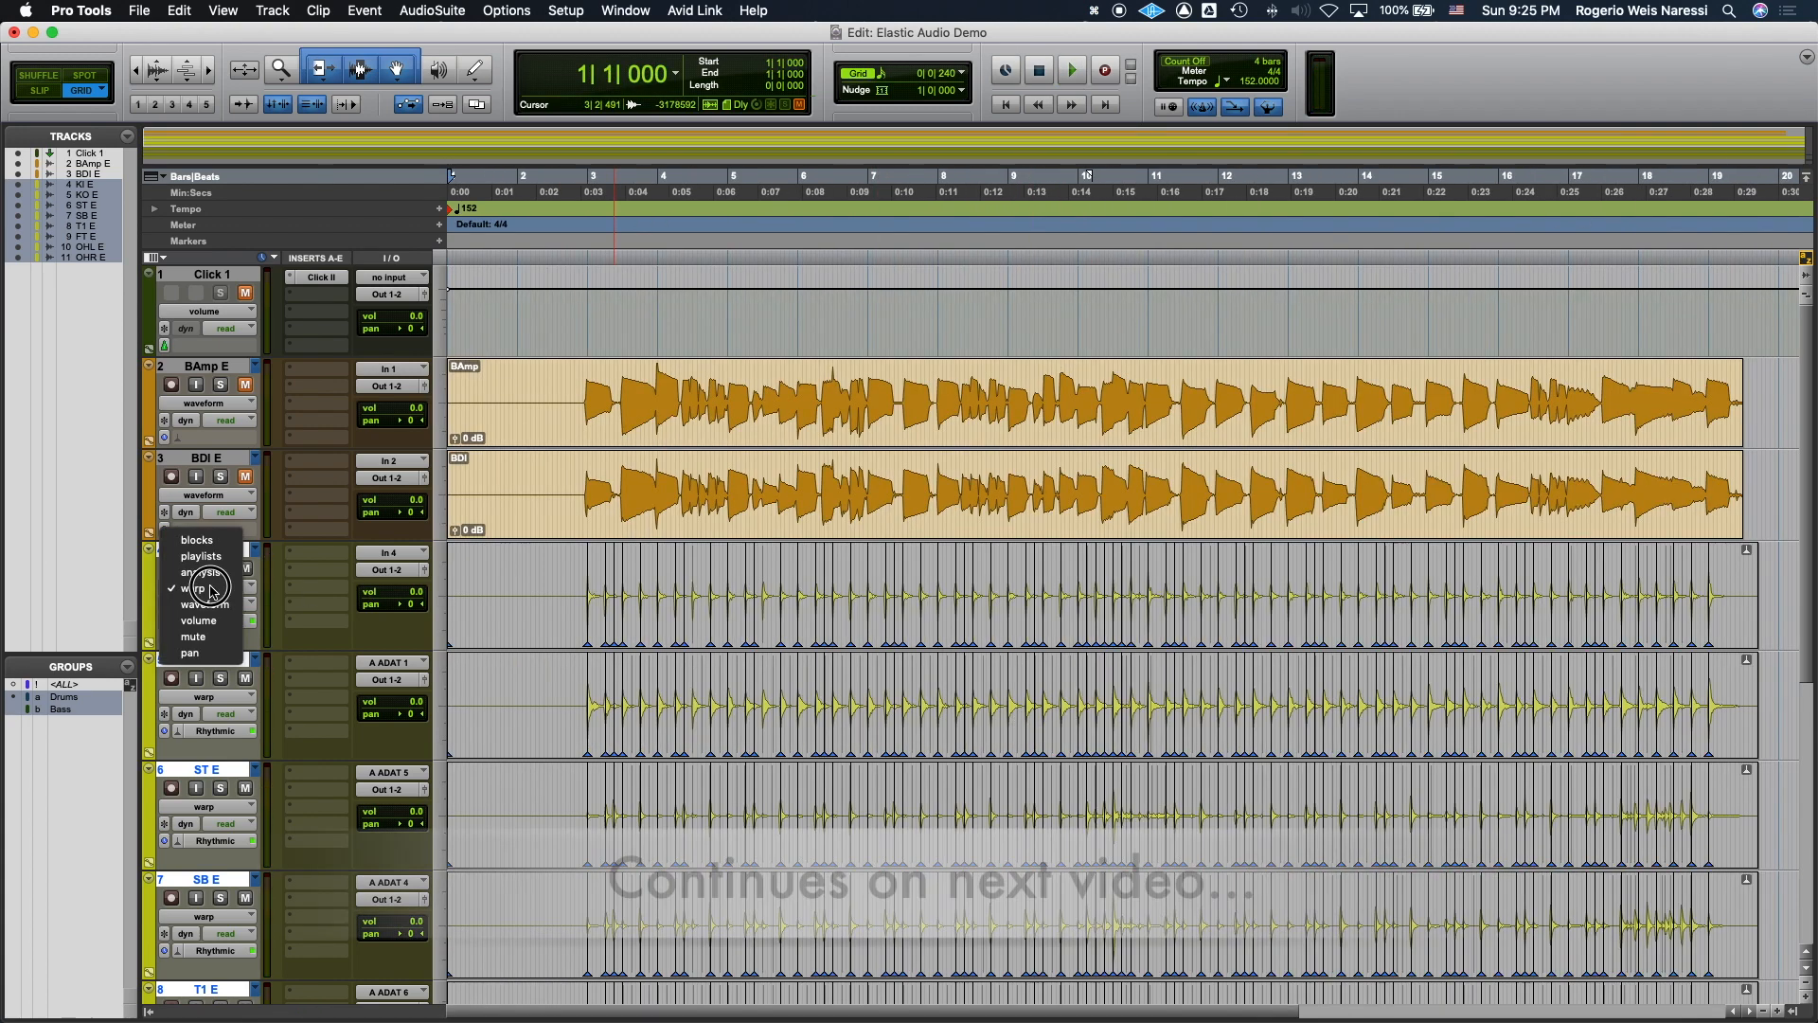
pyautogui.click(211, 588)
pyautogui.click(210, 588)
pyautogui.click(318, 646)
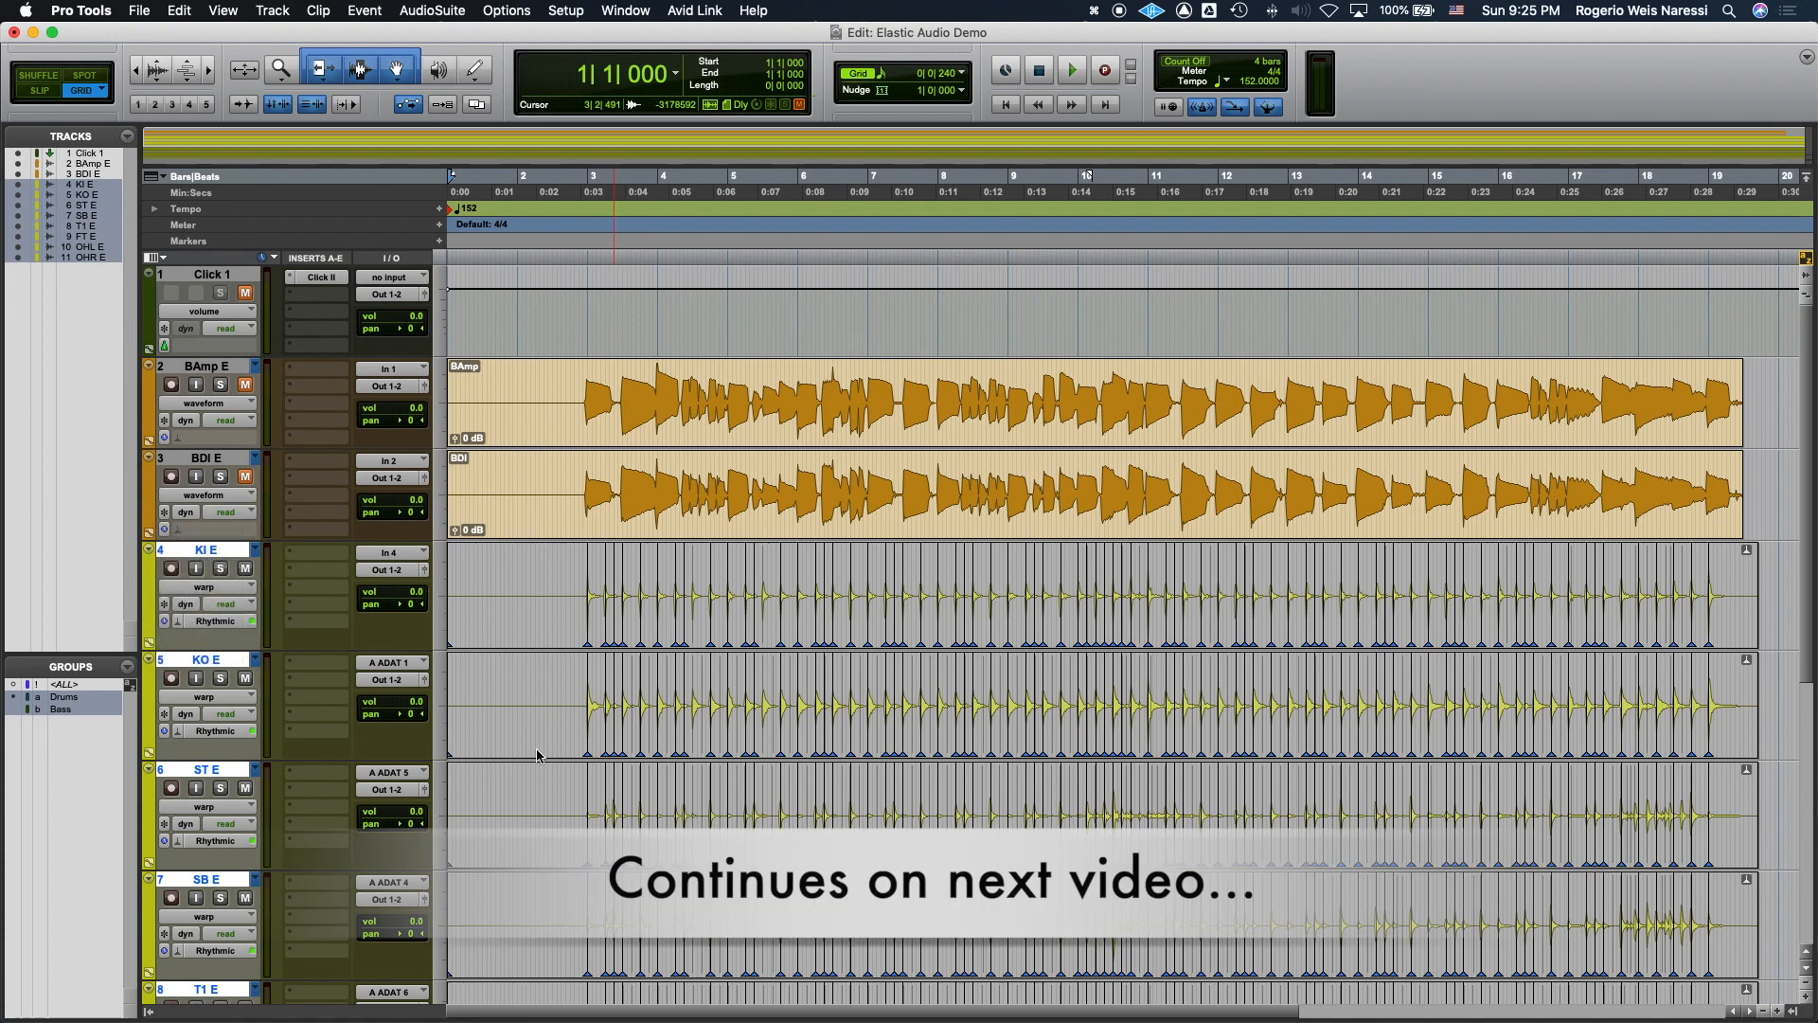